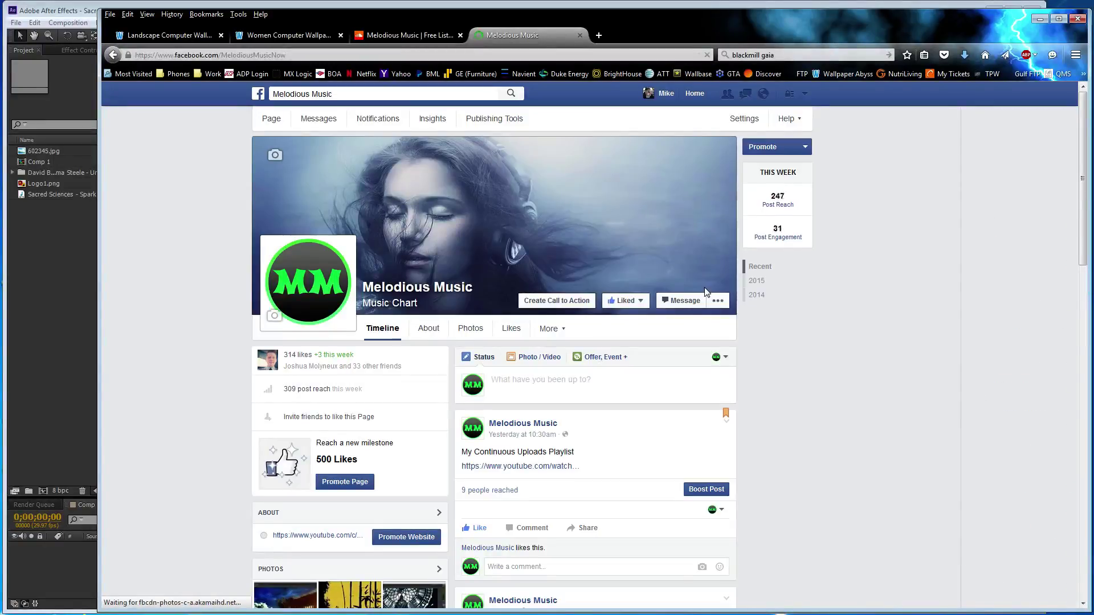
Look through the recent posts on the Melodious Music Facebook page
{"action": "scroll", "coordinate": [706, 291], "scroll_direction": "down", "scroll_amount": 5}
{"action": "scroll", "coordinate": [705, 292], "scroll_direction": "down", "scroll_amount": 7}
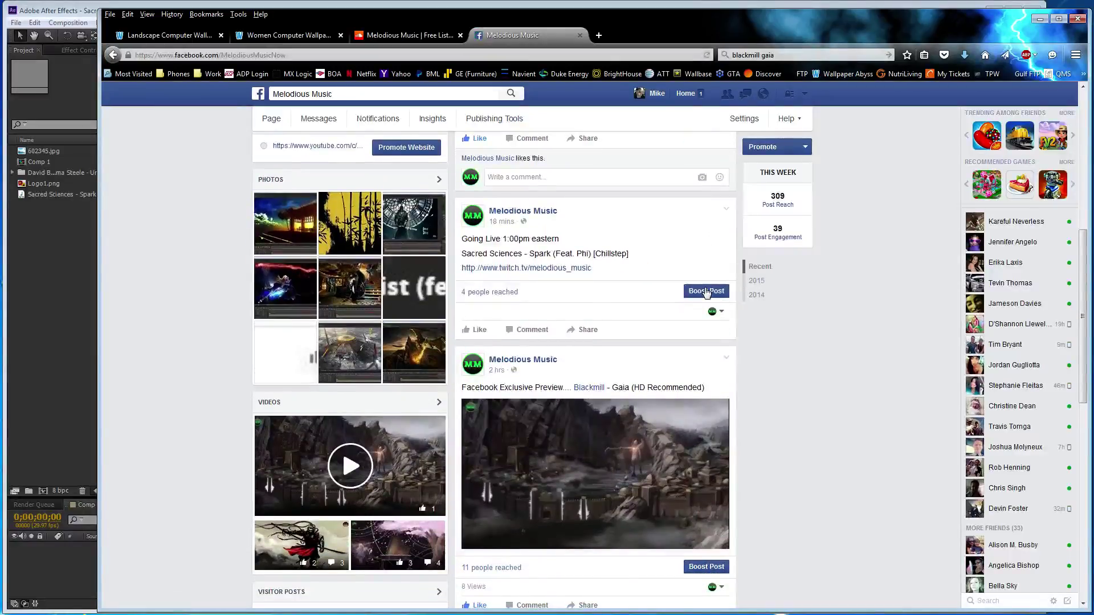
{"action": "scroll", "coordinate": [706, 292], "scroll_direction": "up", "scroll_amount": 2}
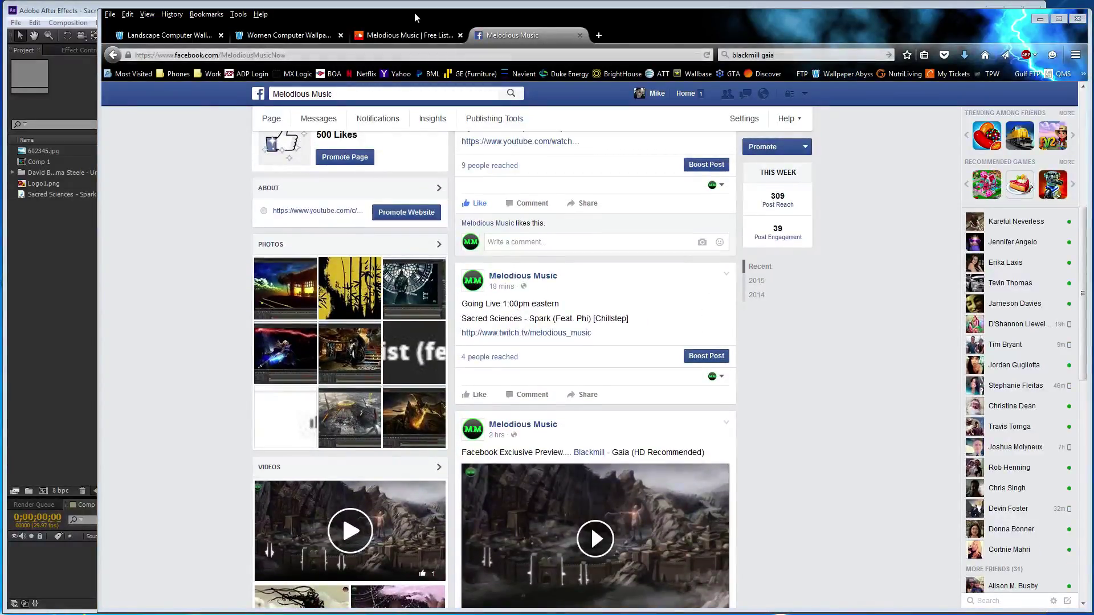
{"action": "scroll", "coordinate": [493, 259], "scroll_direction": "down", "scroll_amount": 3}
{"action": "scroll", "coordinate": [493, 259], "scroll_direction": "down", "scroll_amount": 10}
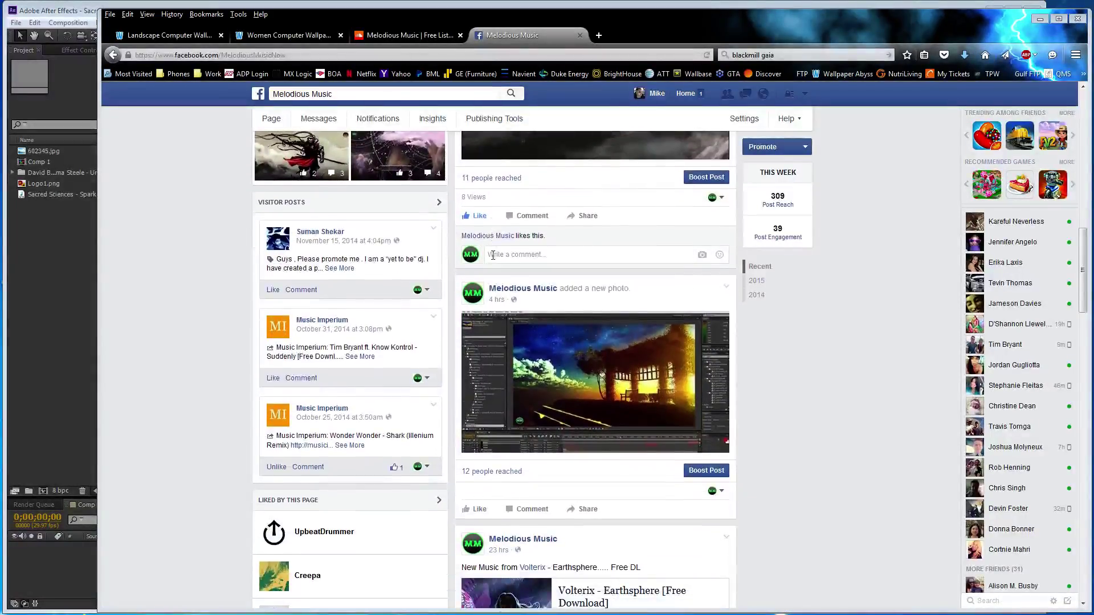
{"action": "scroll", "coordinate": [494, 255], "scroll_direction": "down", "scroll_amount": 5}
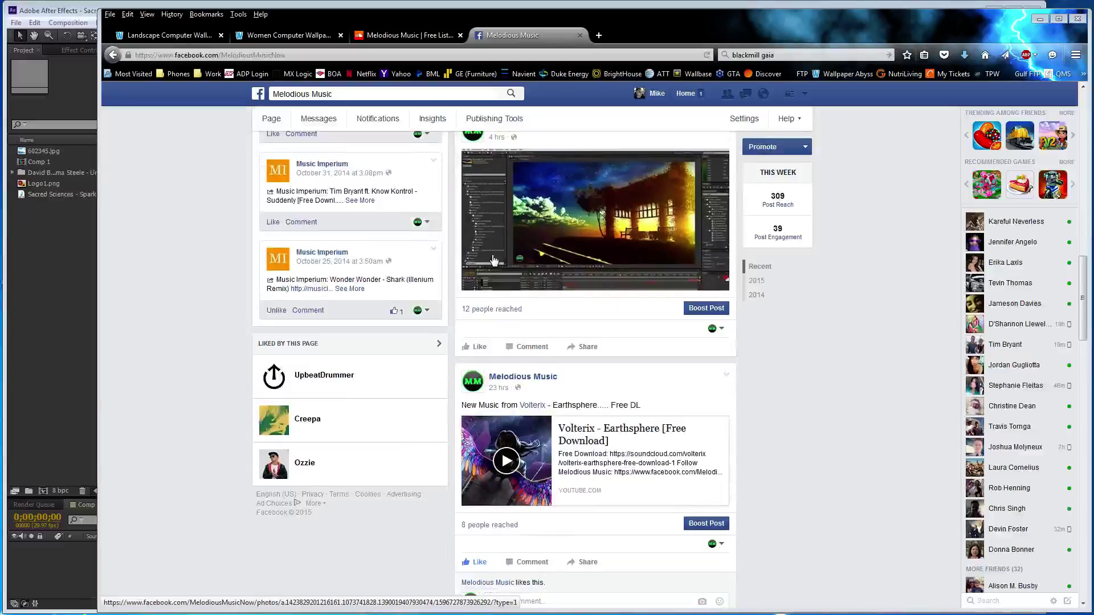
{"action": "scroll", "coordinate": [493, 260], "scroll_direction": "up", "scroll_amount": 15}
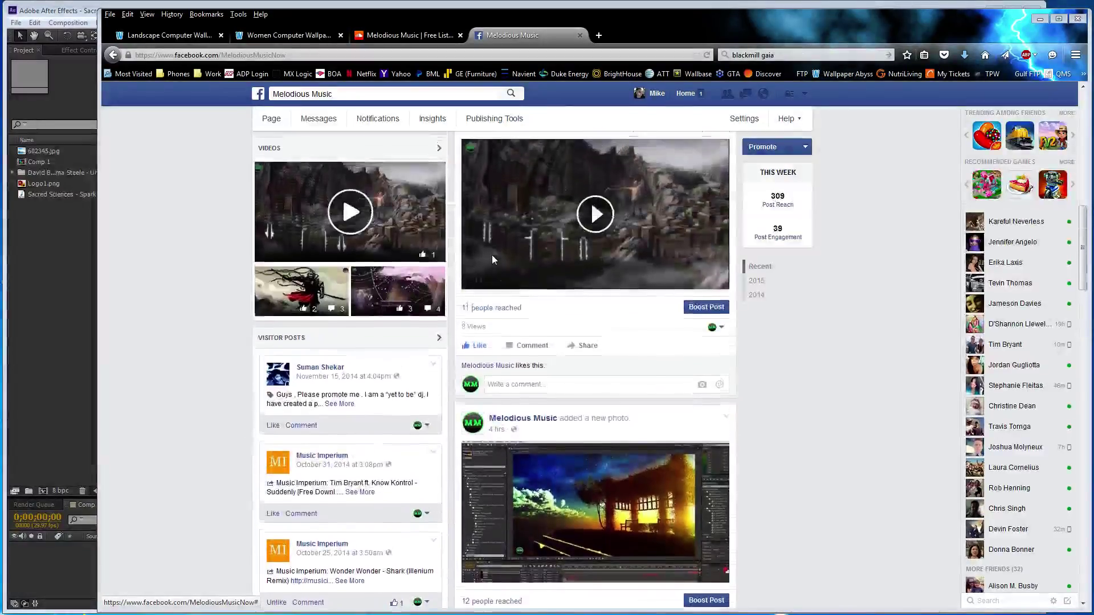
{"action": "scroll", "coordinate": [493, 260], "scroll_direction": "up", "scroll_amount": 5}
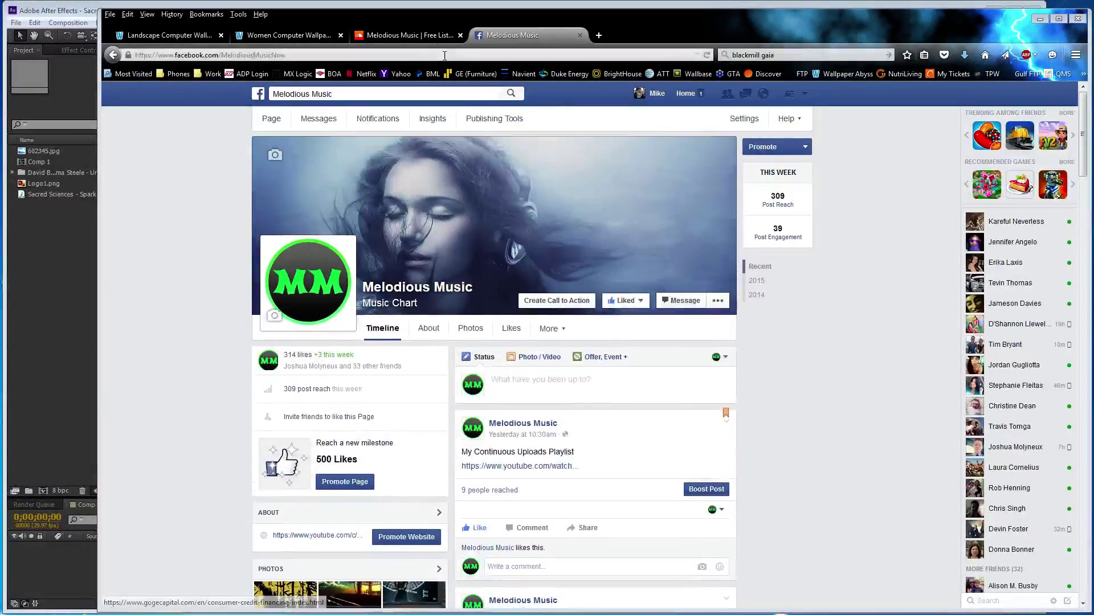
Close the Facebook page and switch to the Sacred Sciences - Spark project in After Effects
{"action": "left_click", "coordinate": [580, 35]}
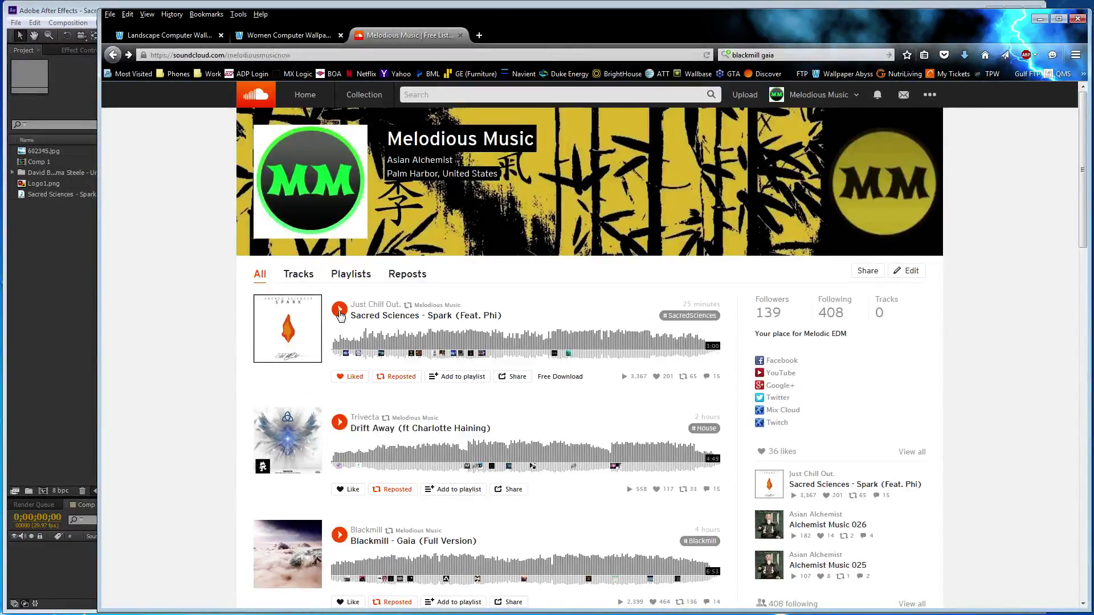
{"action": "left_click", "coordinate": [340, 310]}
{"action": "left_click", "coordinate": [44, 243]}
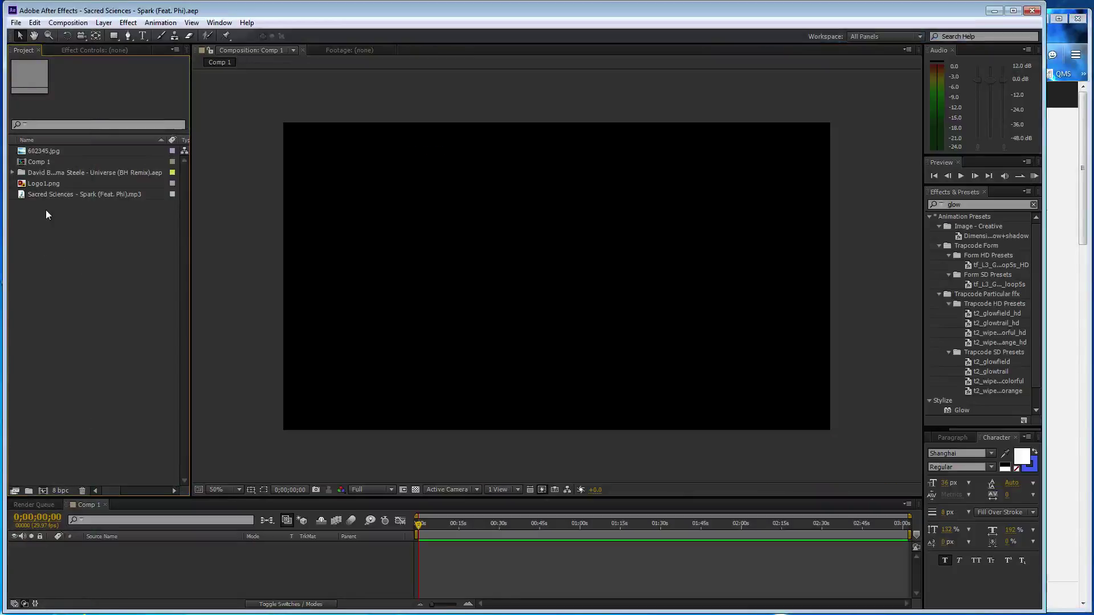
Add Sacred Sciences - Spark (Feat. Phi).mp3 to the Comp 1 timeline with 602345.jpg as the layer above it
{"action": "left_click", "coordinate": [90, 193]}
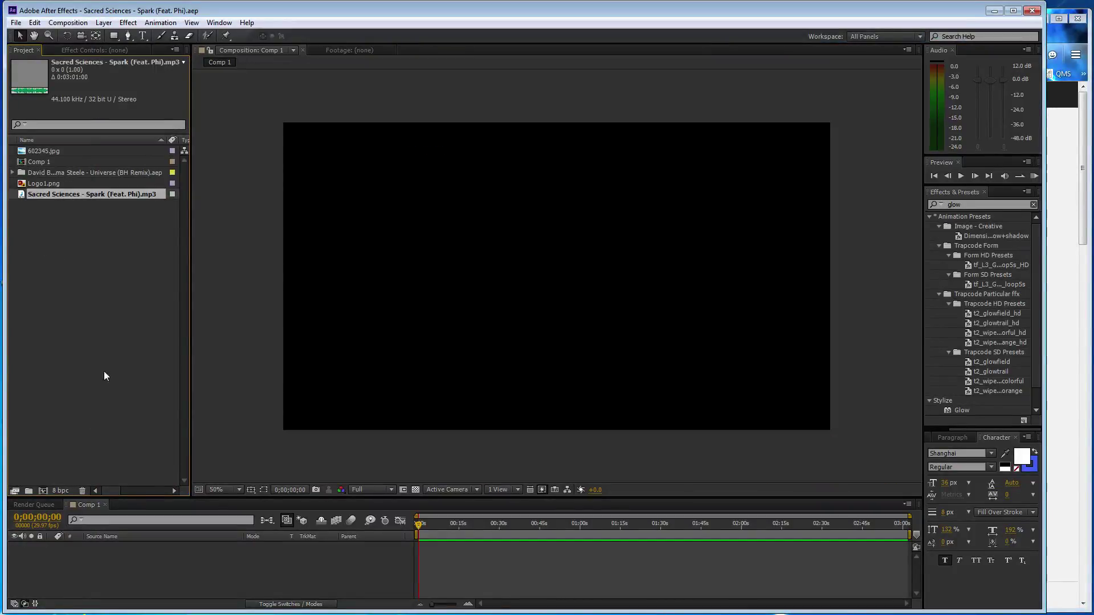
{"action": "left_click", "coordinate": [129, 234]}
{"action": "left_click_drag", "start_coordinate": [90, 193], "coordinate": [139, 544]}
{"action": "left_click", "coordinate": [89, 155]}
Scale the 602345.jpg layer down so its height matches the composition frame, and save the project
{"action": "key", "text": "comma"}
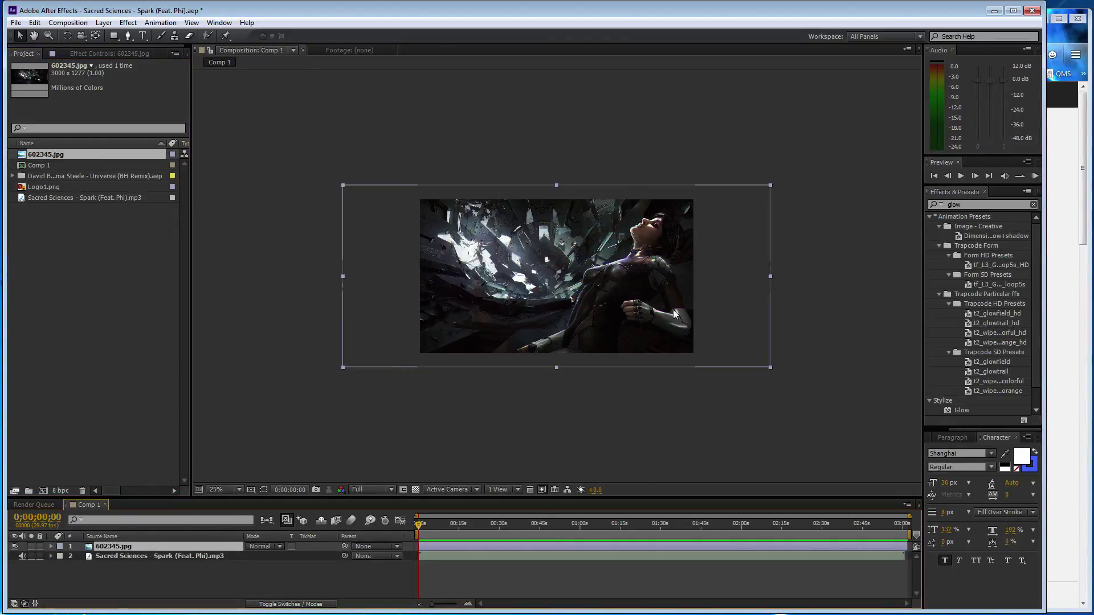
{"action": "left_click_drag", "start_coordinate": [770, 366], "coordinate": [709, 354]}
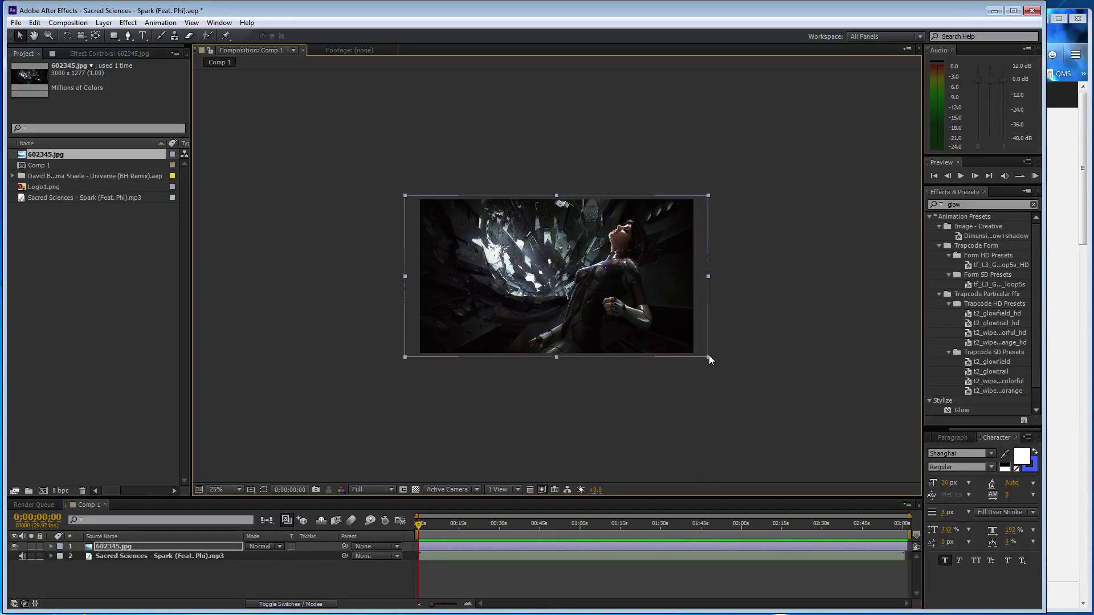
{"action": "key", "text": "slash"}
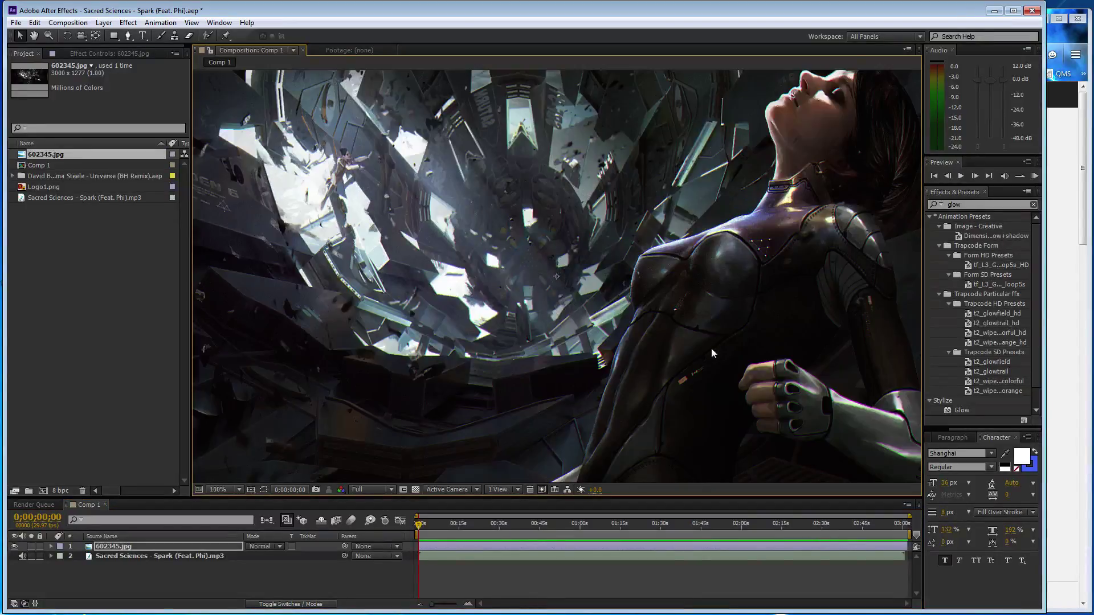
{"action": "key", "text": "comma"}
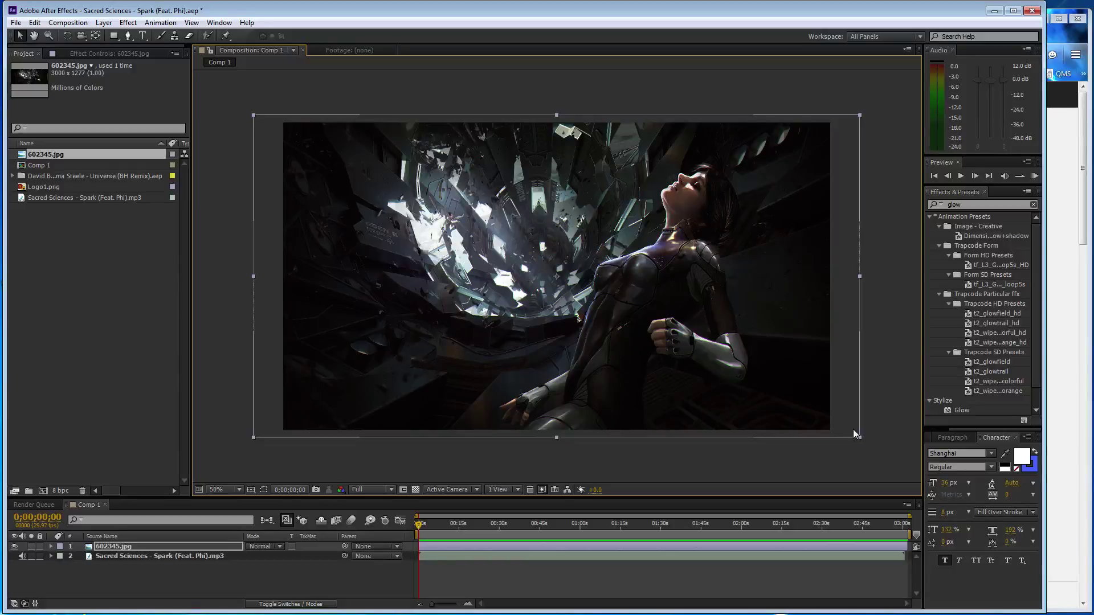
{"action": "mouse_move", "coordinate": [860, 436]}
{"action": "left_mouse_down"}
{"action": "mouse_move", "coordinate": [846, 436]}
{"action": "mouse_move", "coordinate": [874, 430]}
{"action": "left_mouse_up"}
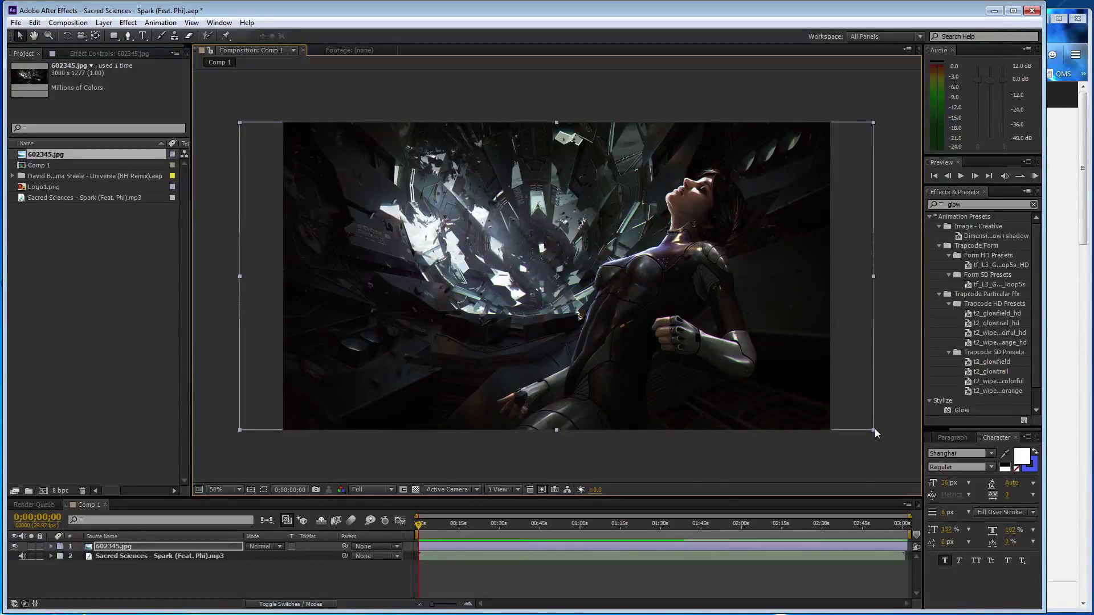
{"action": "left_click", "coordinate": [218, 261]}
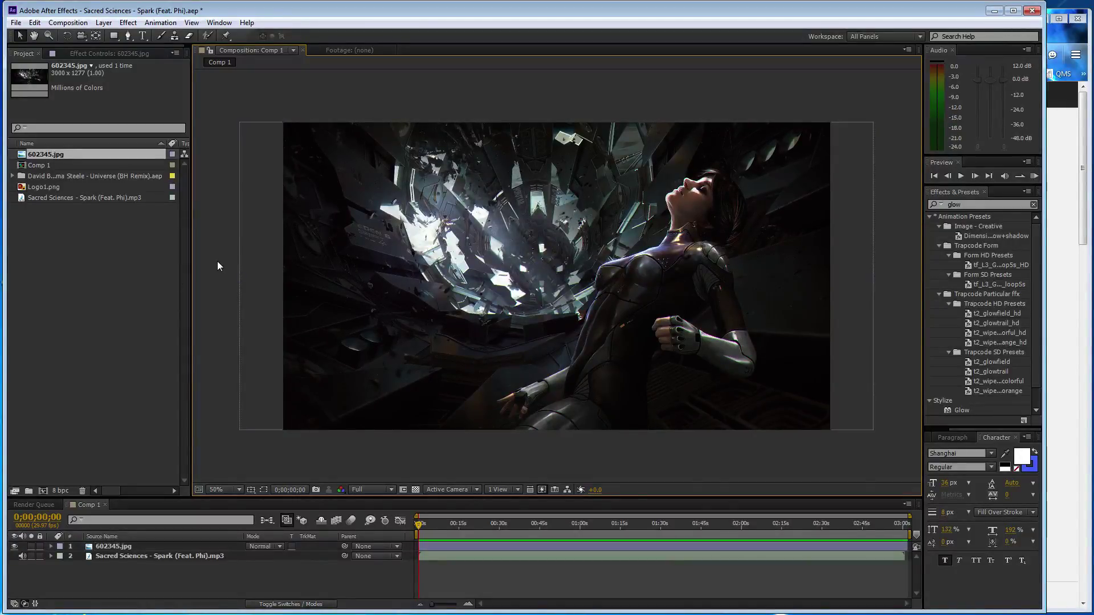
{"action": "key", "text": "ctrl+s"}
Add Logo1.png as the top layer of Comp 1 and shrink it to a small badge
{"action": "left_click", "coordinate": [61, 187]}
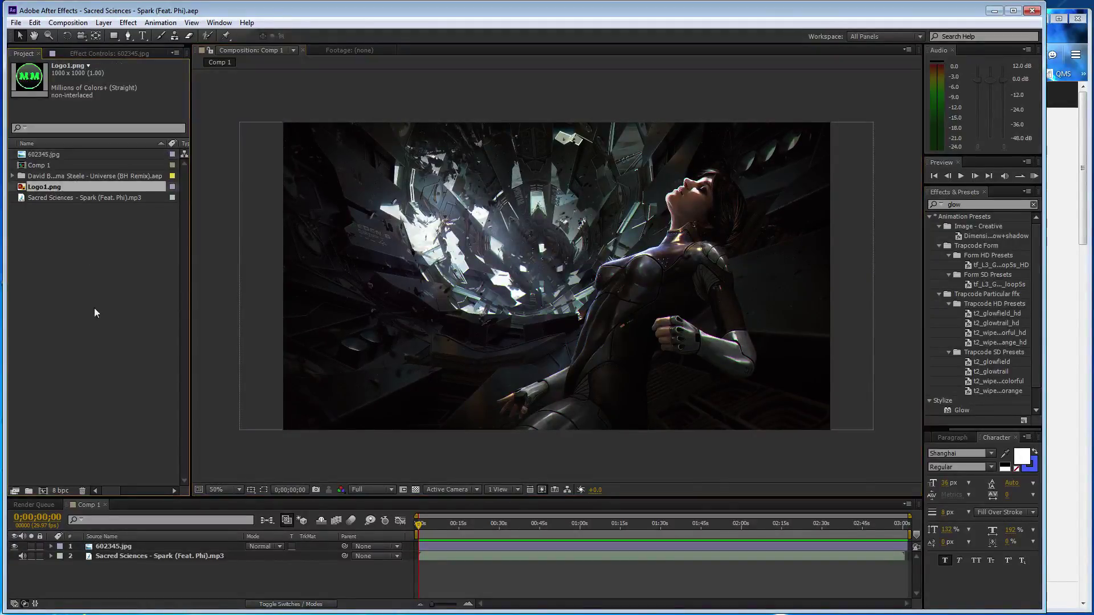
{"action": "left_click_drag", "start_coordinate": [134, 539], "coordinate": [138, 544]}
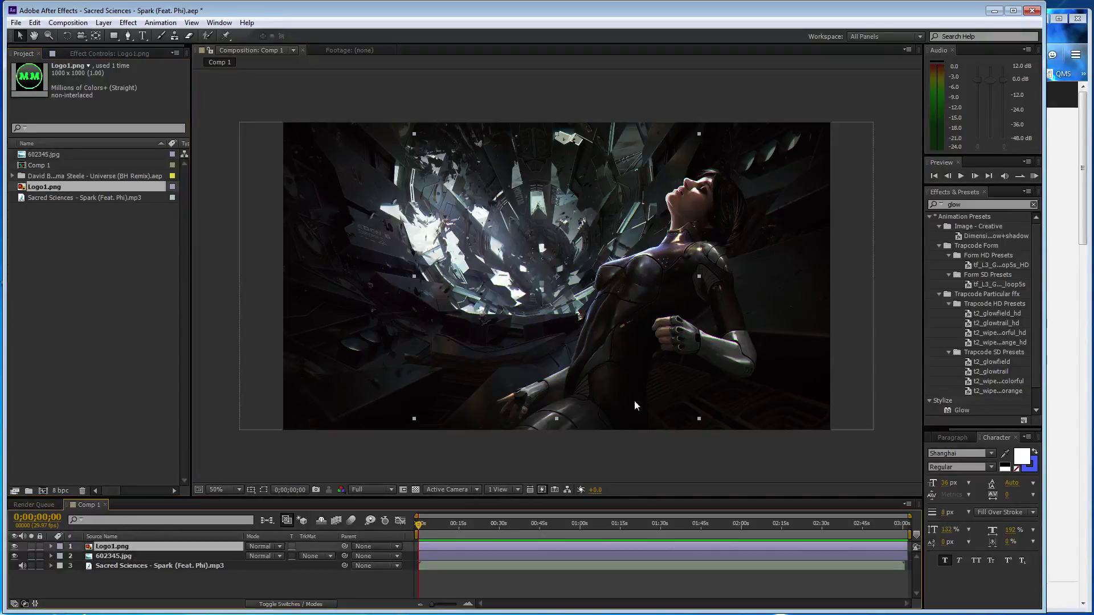
{"action": "left_click_drag", "start_coordinate": [696, 419], "coordinate": [672, 351]}
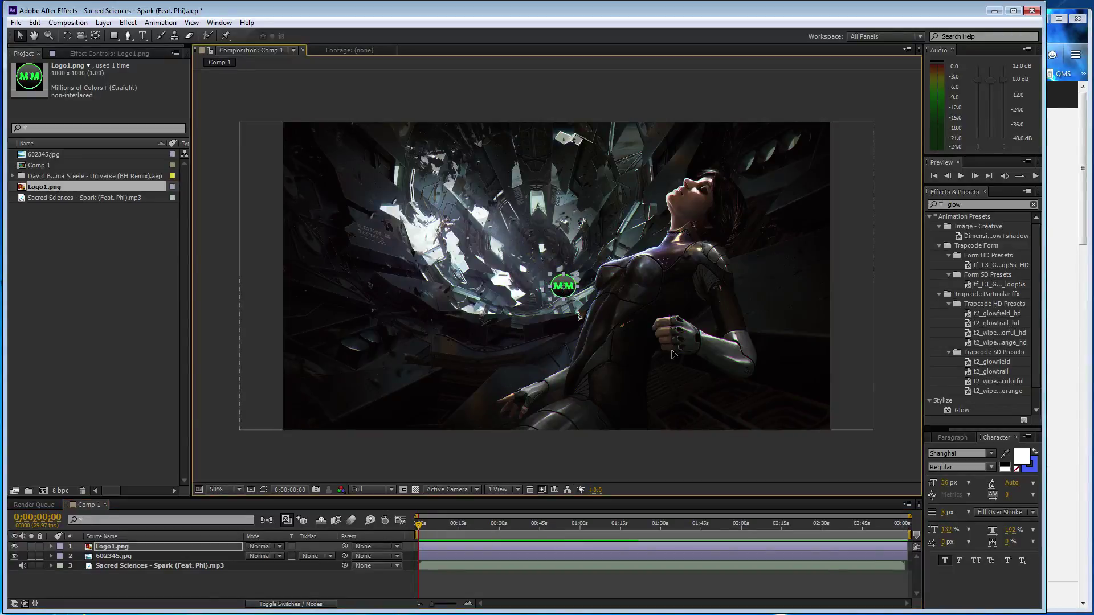
Place the logo in the lower-right corner of the composition frame and save the project
{"action": "left_click_drag", "start_coordinate": [563, 286], "coordinate": [803, 413]}
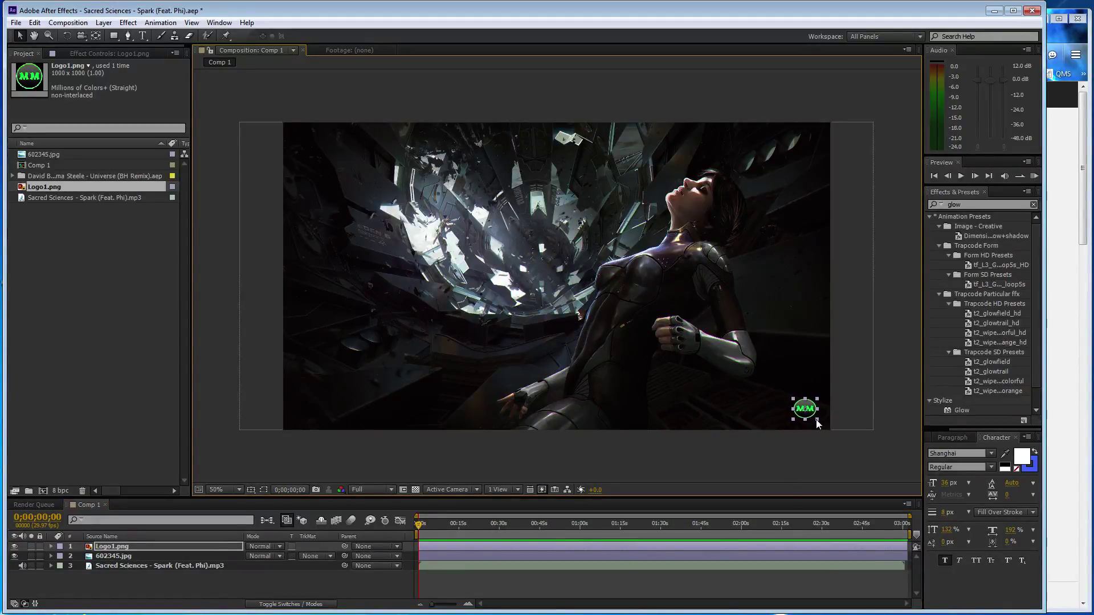
{"action": "left_click_drag", "start_coordinate": [804, 414], "coordinate": [809, 420]}
{"action": "left_click", "coordinate": [758, 455]}
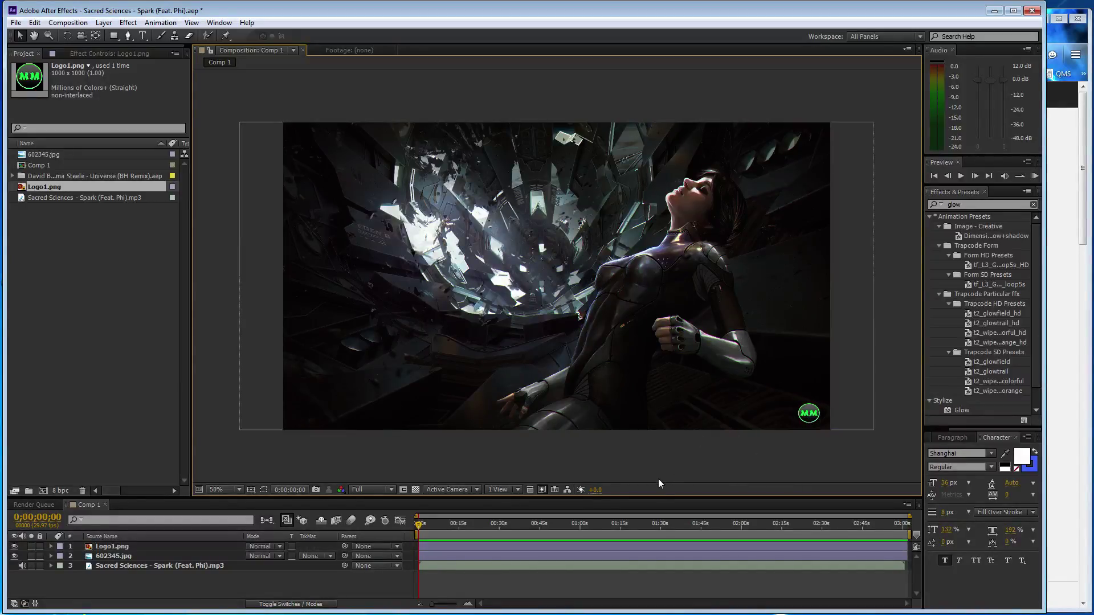
{"action": "key", "text": "ctrl+s"}
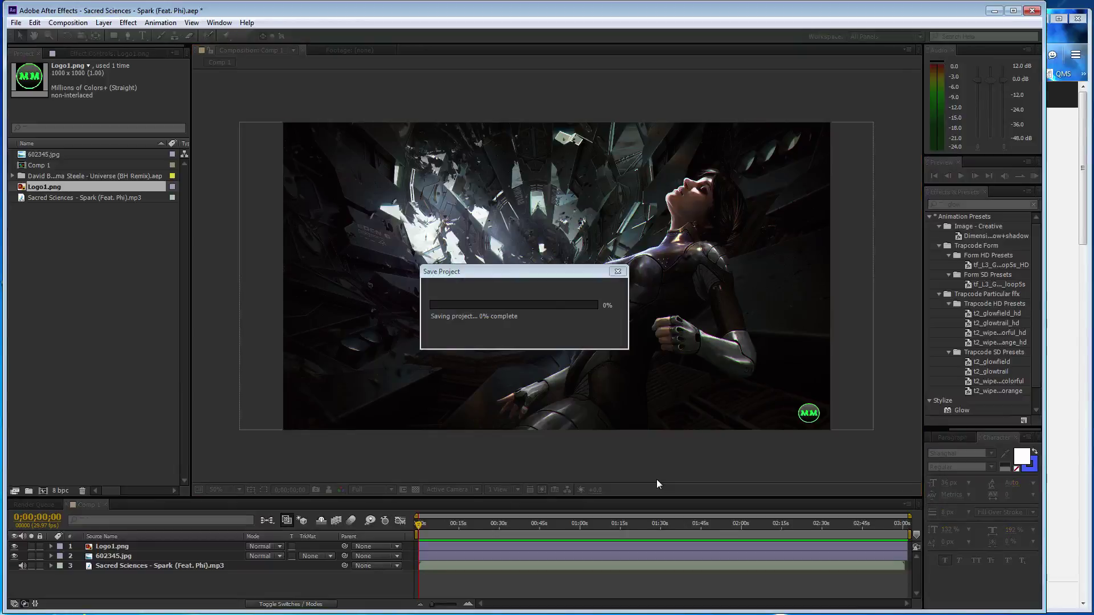
Create a black 1920 x 1080 px solid layer named Eq
{"action": "key", "text": "ctrl+y"}
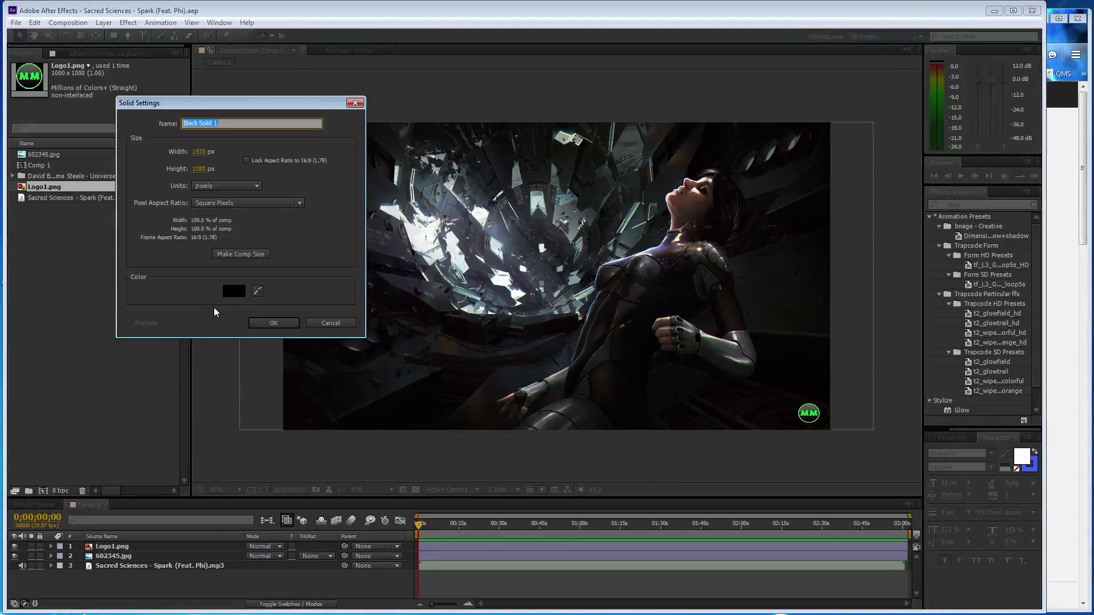
{"action": "type", "text": "Eq"}
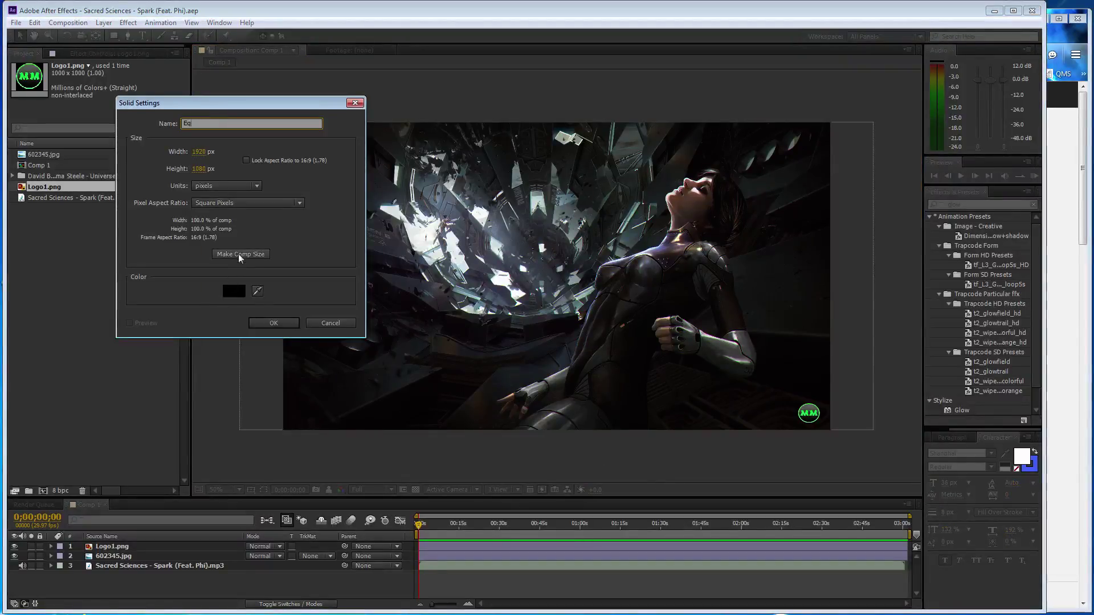
{"action": "left_click", "coordinate": [274, 323]}
Apply the Audio Spectrum effect to the Eq solid with the Sacred Sciences - Spark (Feat. Phi).mp3 layer as its audio layer
{"action": "left_click", "coordinate": [103, 22]}
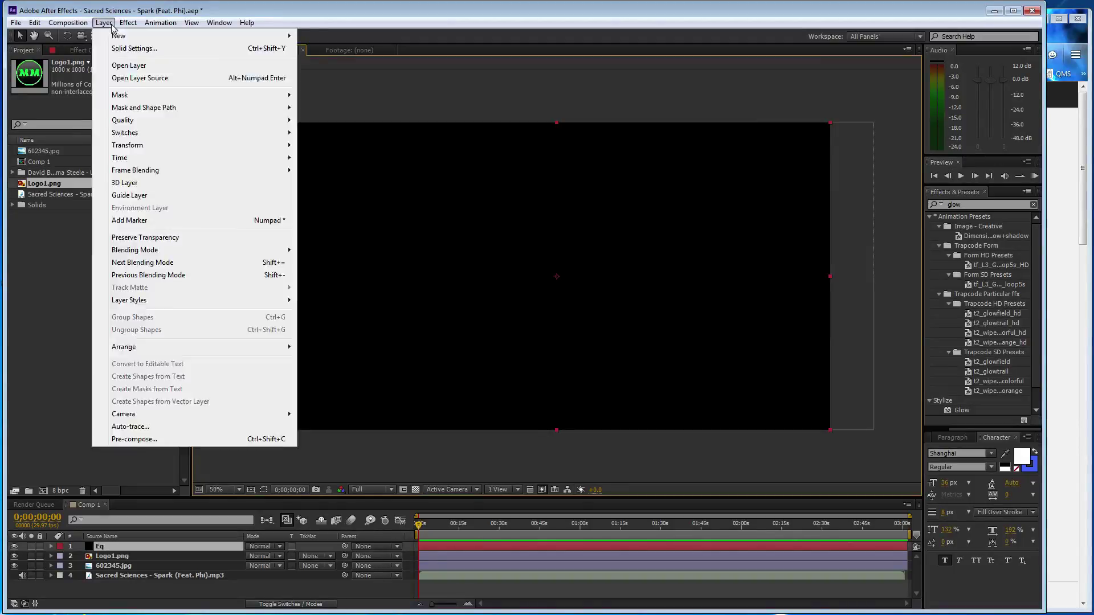
{"action": "mouse_move", "coordinate": [128, 22]}
{"action": "mouse_move", "coordinate": [165, 165]}
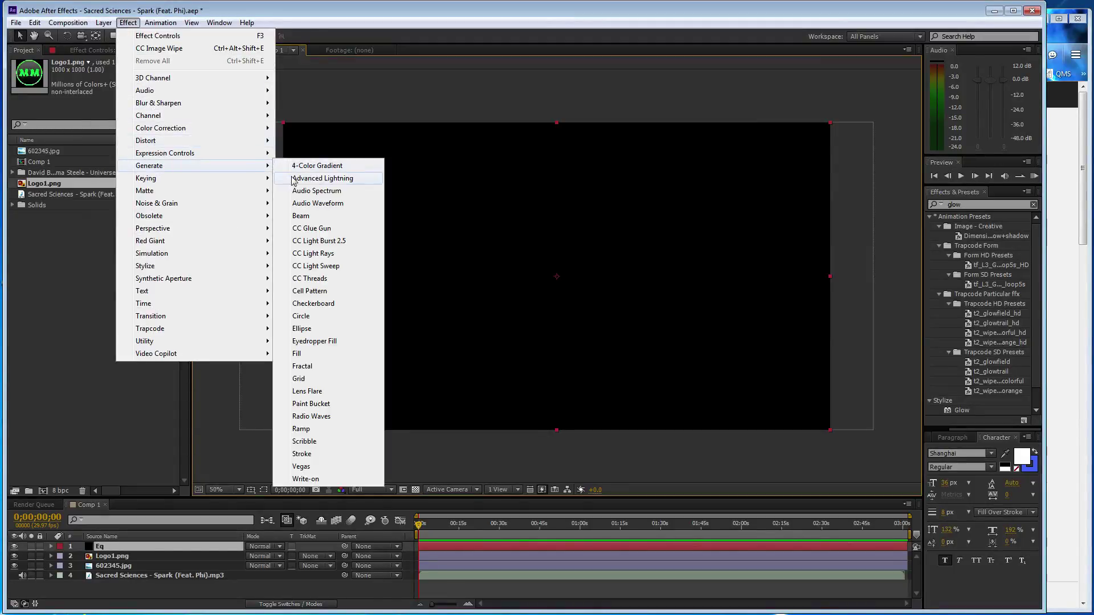
{"action": "left_click", "coordinate": [305, 193]}
{"action": "left_click", "coordinate": [138, 94]}
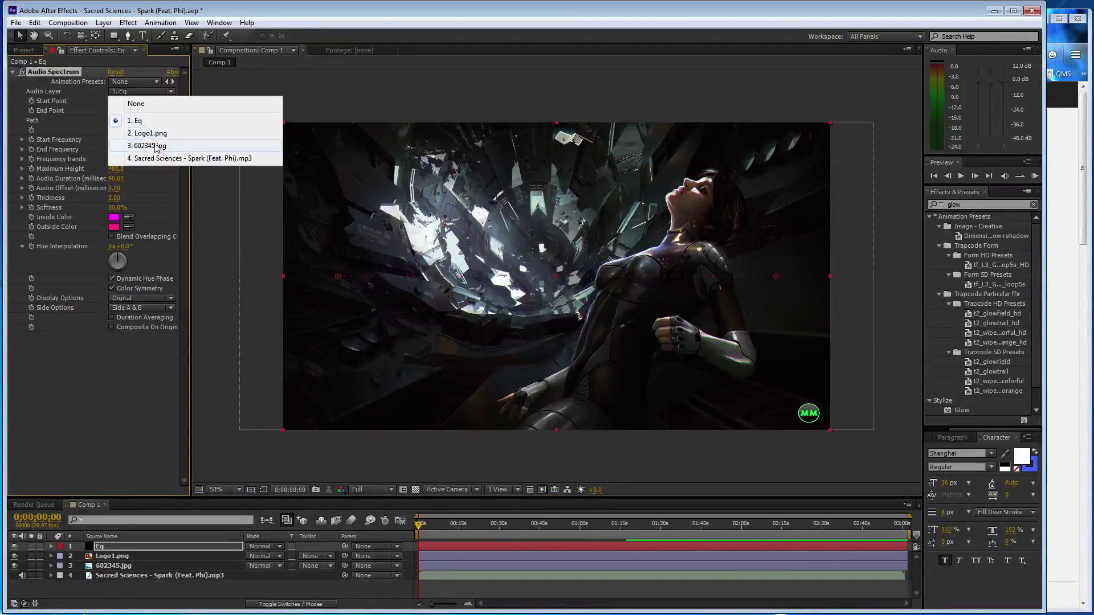
{"action": "left_click", "coordinate": [143, 160]}
At 0;00;35;29, draw a straight mask path on Eq from the frame's bottom edge up along the dark diagonal ledge
{"action": "left_click_drag", "start_coordinate": [436, 534], "coordinate": [516, 528]}
{"action": "scroll", "coordinate": [403, 388], "scroll_direction": "up", "scroll_amount": 1}
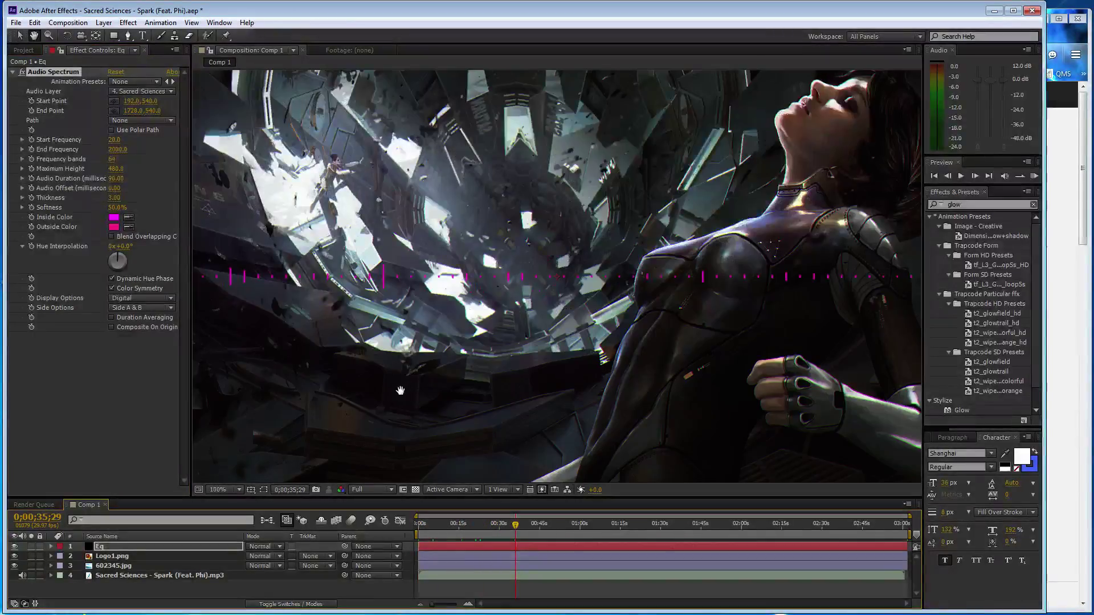
{"action": "left_click_drag", "start_coordinate": [399, 389], "coordinate": [576, 251]}
{"action": "key", "text": "g"}
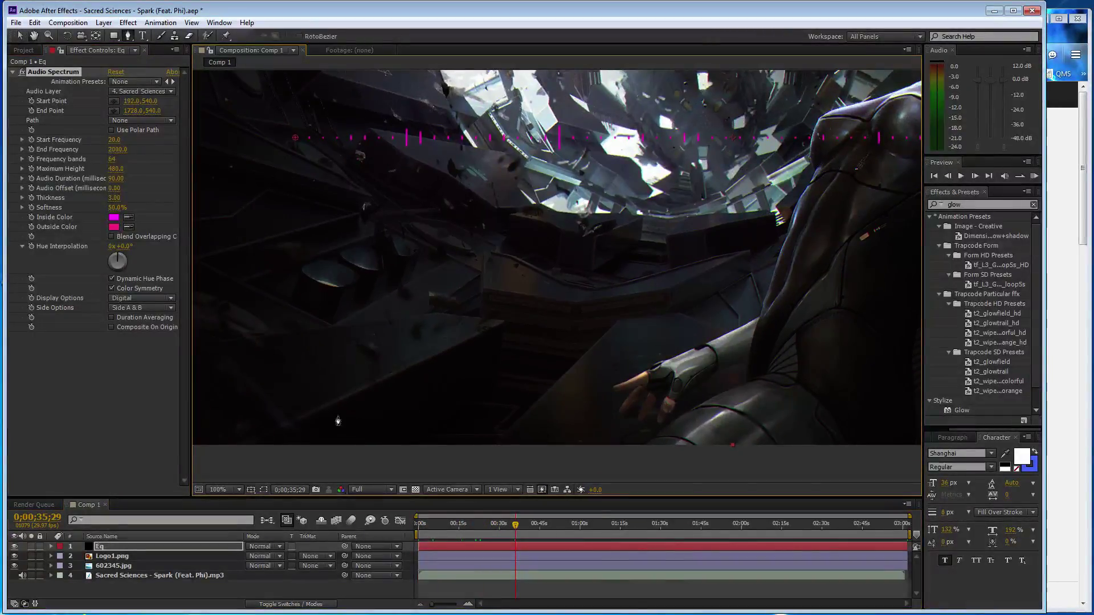
{"action": "left_click", "coordinate": [253, 445]}
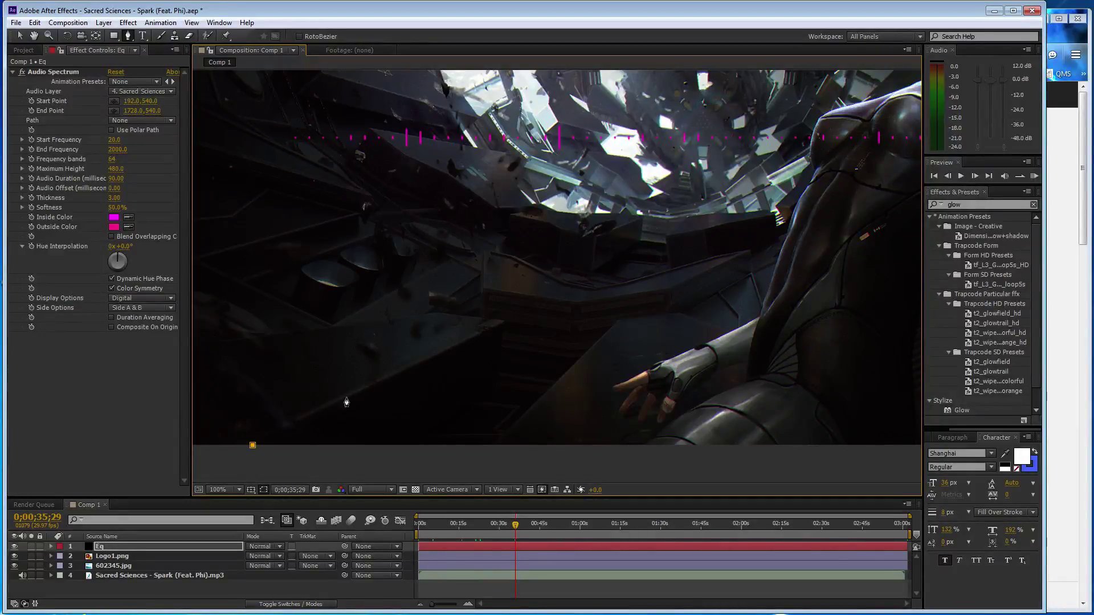
{"action": "left_click", "coordinate": [503, 323]}
Make the Audio Spectrum follow Mask 1 as its path
{"action": "left_click", "coordinate": [134, 121]}
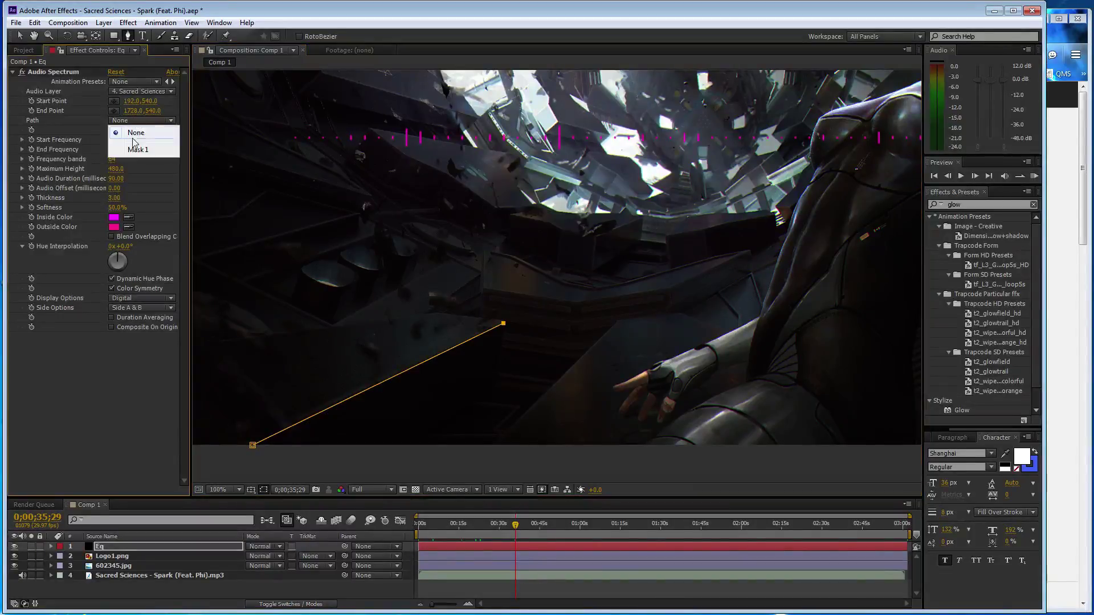
{"action": "left_click", "coordinate": [128, 142]}
{"action": "scroll", "coordinate": [290, 176], "scroll_direction": "down", "scroll_amount": 2}
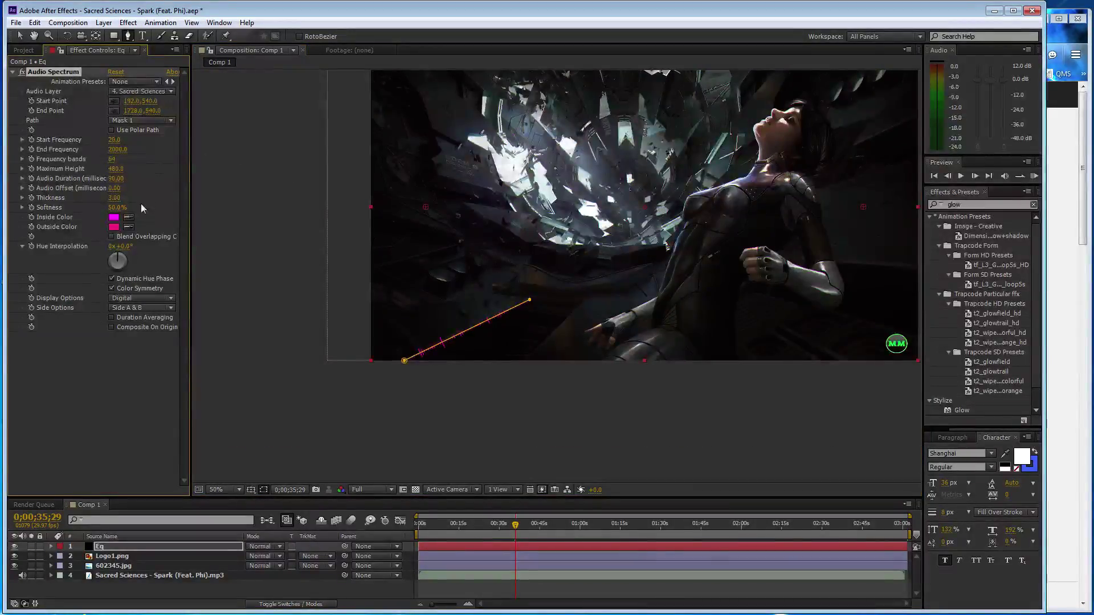
Use a pale blue-grey for the spectrum's inside and outside colors and limit its display to Side A
{"action": "left_click", "coordinate": [479, 151]}
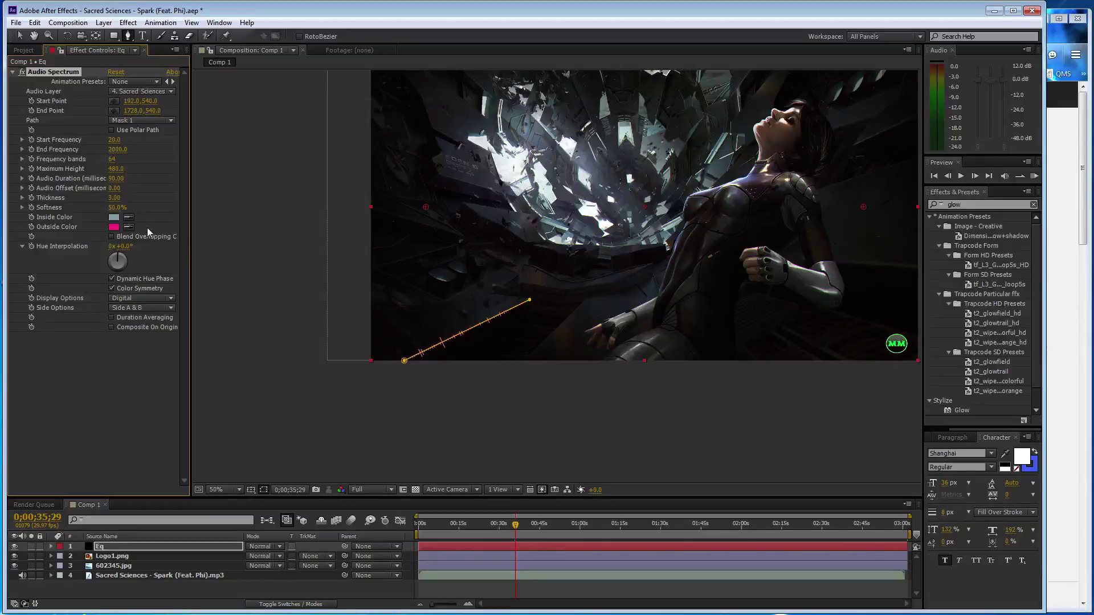
{"action": "left_click", "coordinate": [129, 226]}
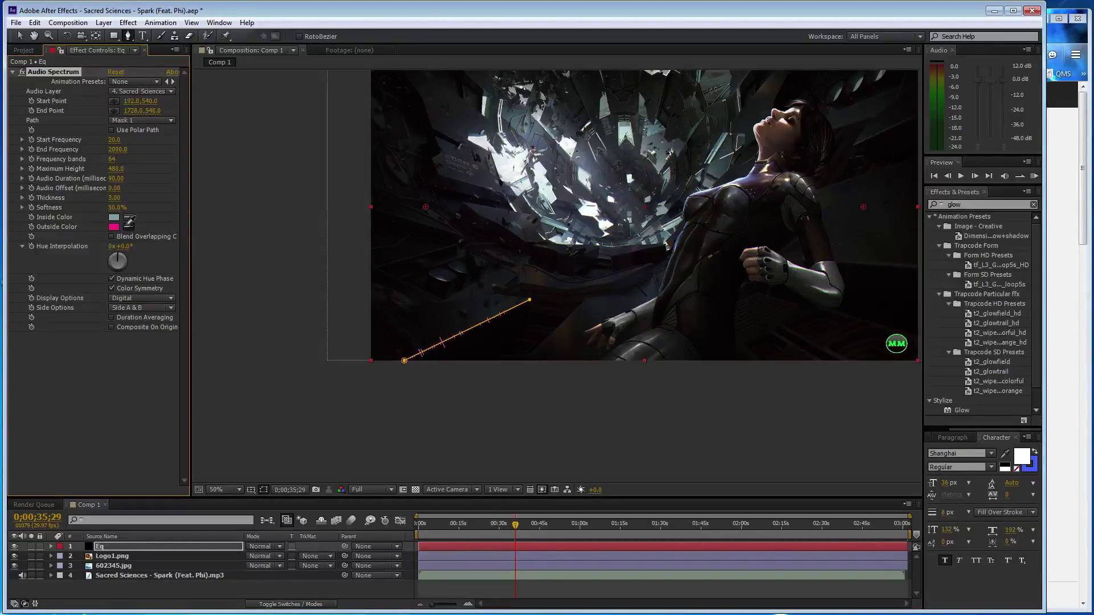
{"action": "left_click", "coordinate": [117, 216]}
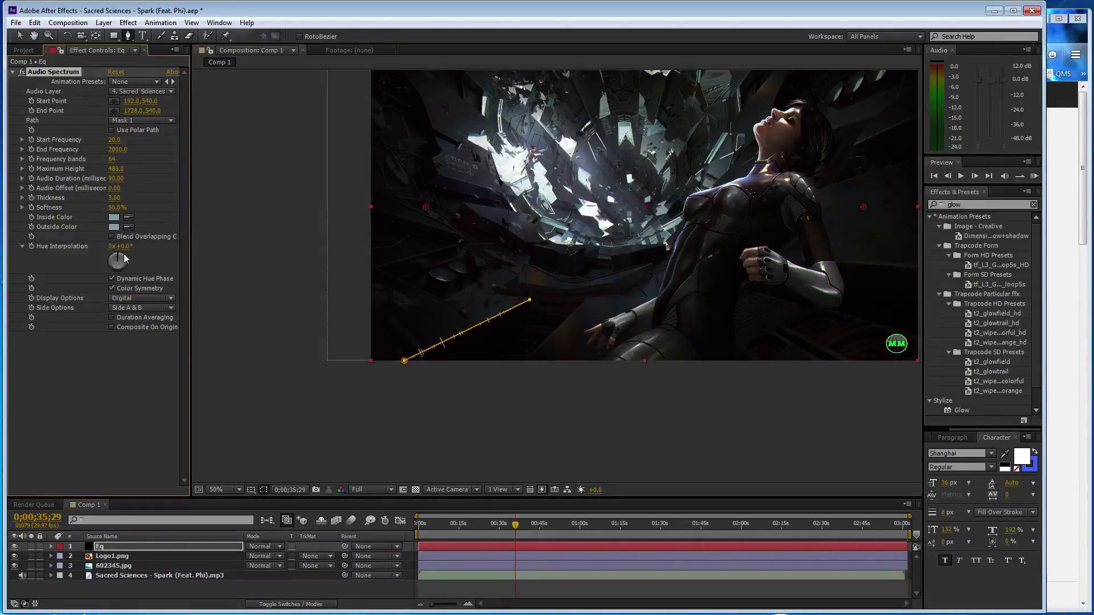
{"action": "left_click", "coordinate": [148, 308]}
{"action": "left_click", "coordinate": [152, 318]}
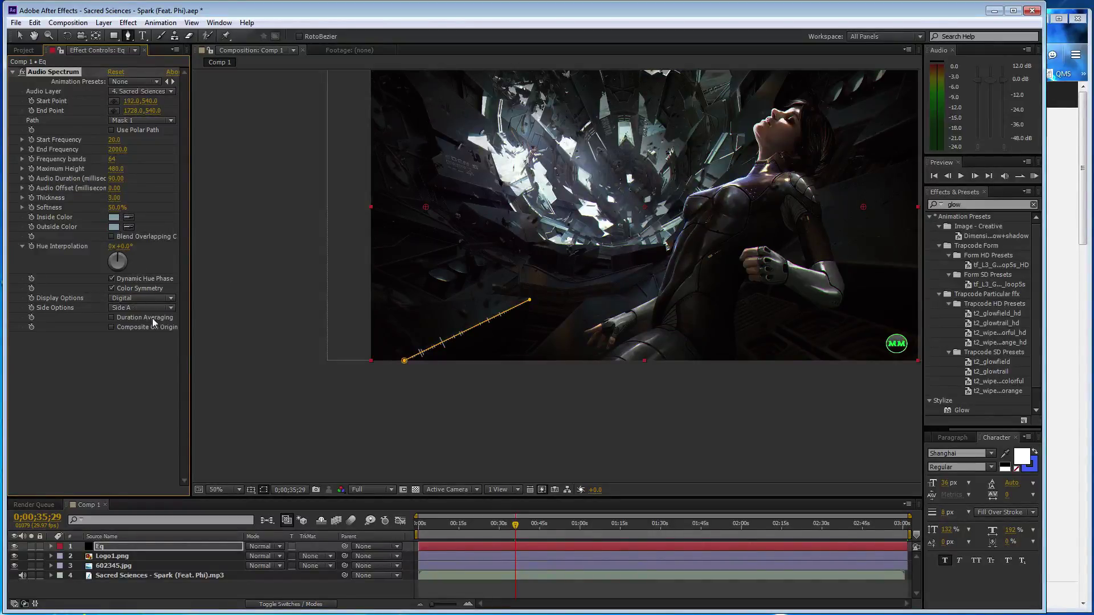
Set the spectrum's start frequency to 1300, end frequency to 600 and frequency bands to 1000
{"action": "left_click", "coordinate": [115, 140]}
{"action": "key", "text": "Tab"}
{"action": "type", "text": "600"}
{"action": "key", "text": "Tab"}
{"action": "type", "text": "1000"}
{"action": "key", "text": "Return"}
Set the spectrum's maximum height to 800 and its end frequency to 650
{"action": "left_click", "coordinate": [116, 169]}
{"action": "key", "text": "Return"}
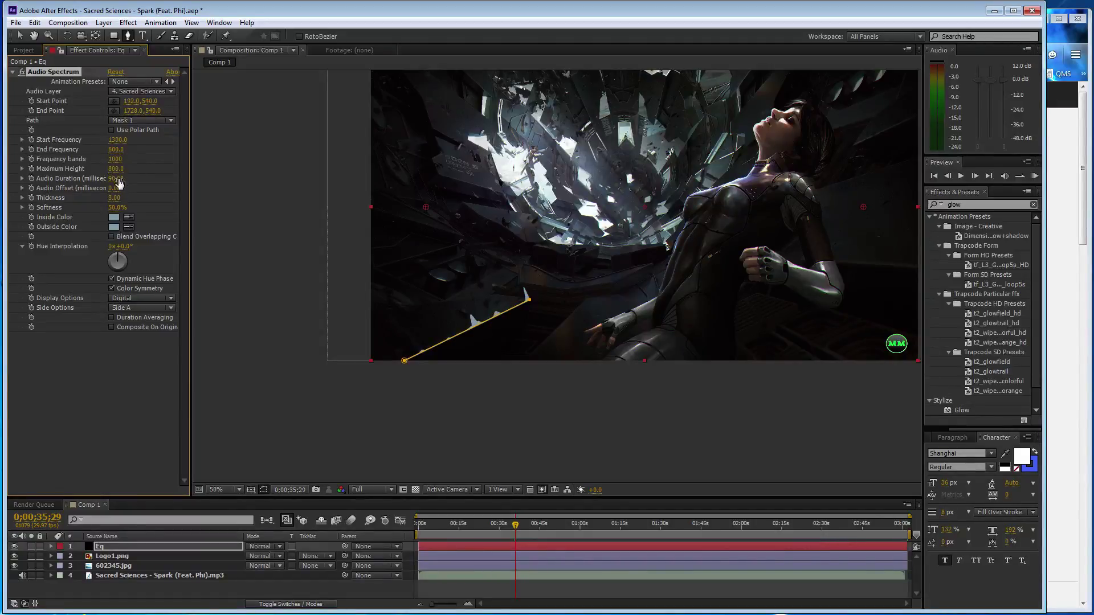
{"action": "left_click", "coordinate": [117, 148]}
{"action": "key", "text": "Return"}
Apply the Stylize Glow effect to the Eq layer beneath Audio Spectrum
{"action": "left_click", "coordinate": [967, 411]}
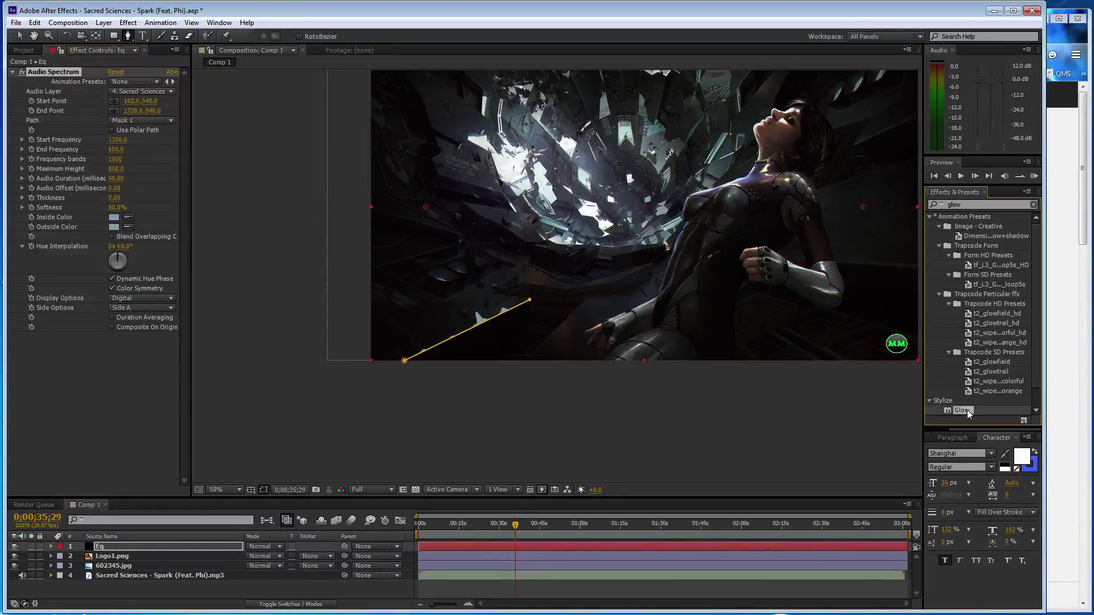
{"action": "left_click_drag", "start_coordinate": [665, 416], "coordinate": [129, 351]}
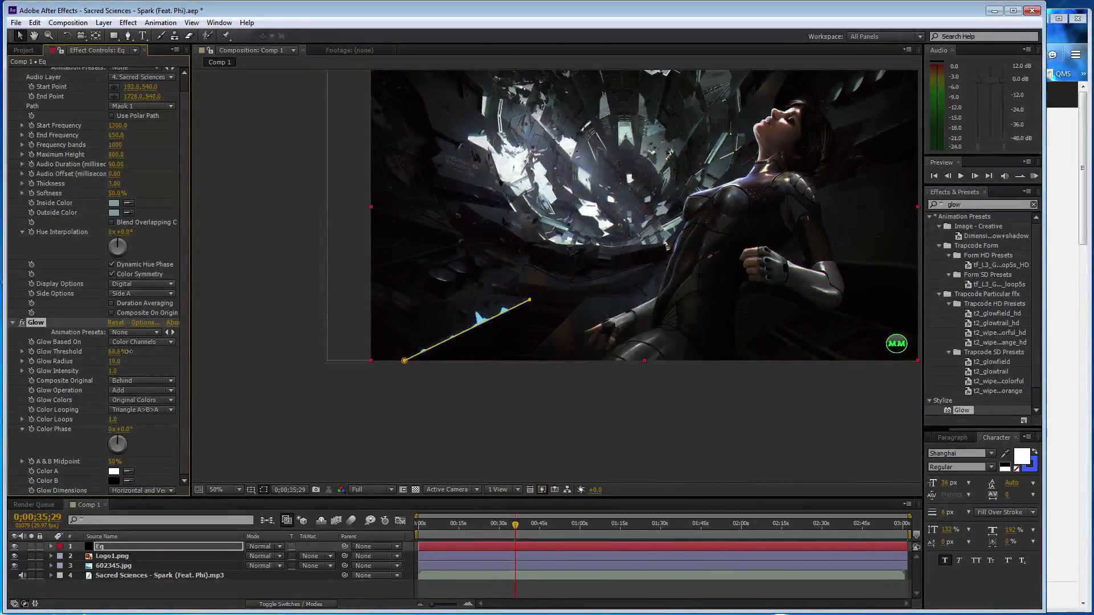
Set the Audio Spectrum's outside color to white (FFFFFF)
{"action": "left_click", "coordinate": [114, 213]}
{"action": "left_click_drag", "start_coordinate": [153, 250], "coordinate": [140, 239]}
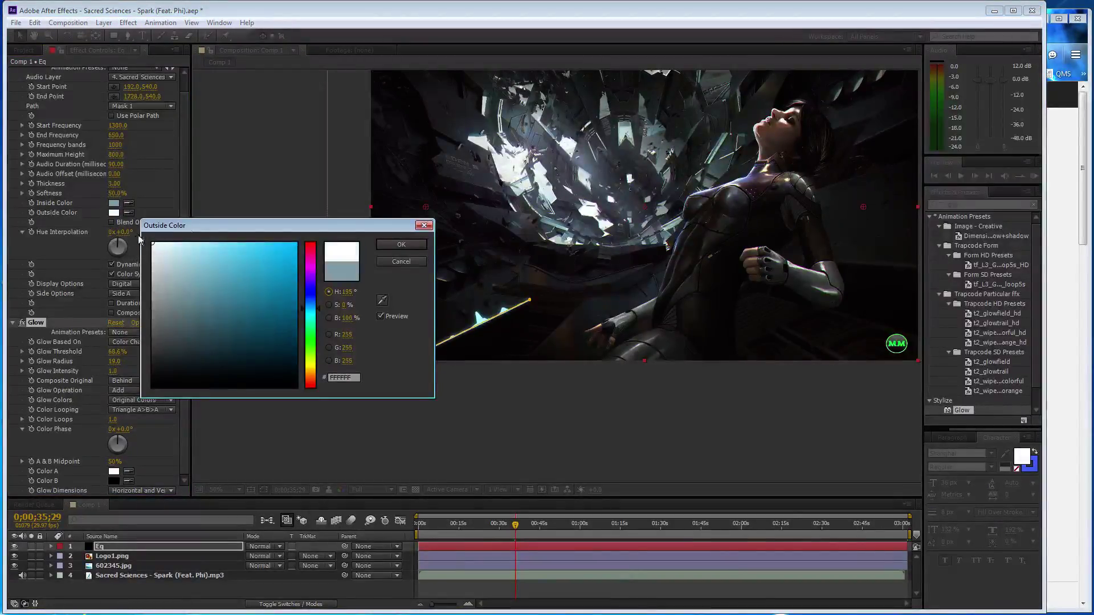
{"action": "left_click", "coordinate": [401, 244]}
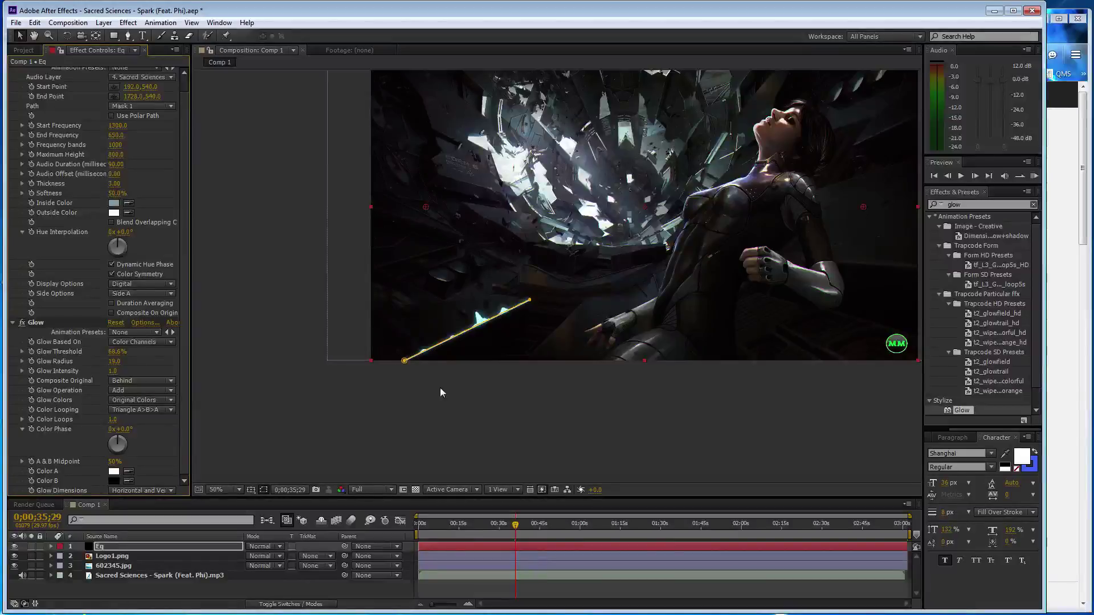
Move the work area start to just before the playhead, RAM-preview the glowing spectrum and save the project
{"action": "left_click_drag", "start_coordinate": [420, 533], "coordinate": [507, 533]}
{"action": "key", "text": "KP_0"}
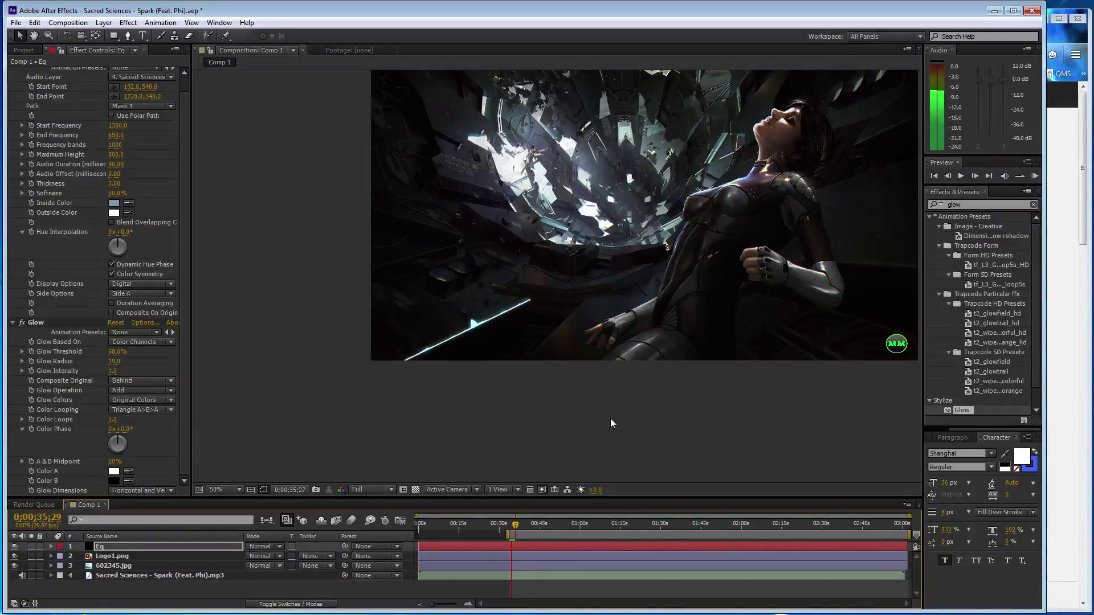
{"action": "key", "text": "ctrl+s"}
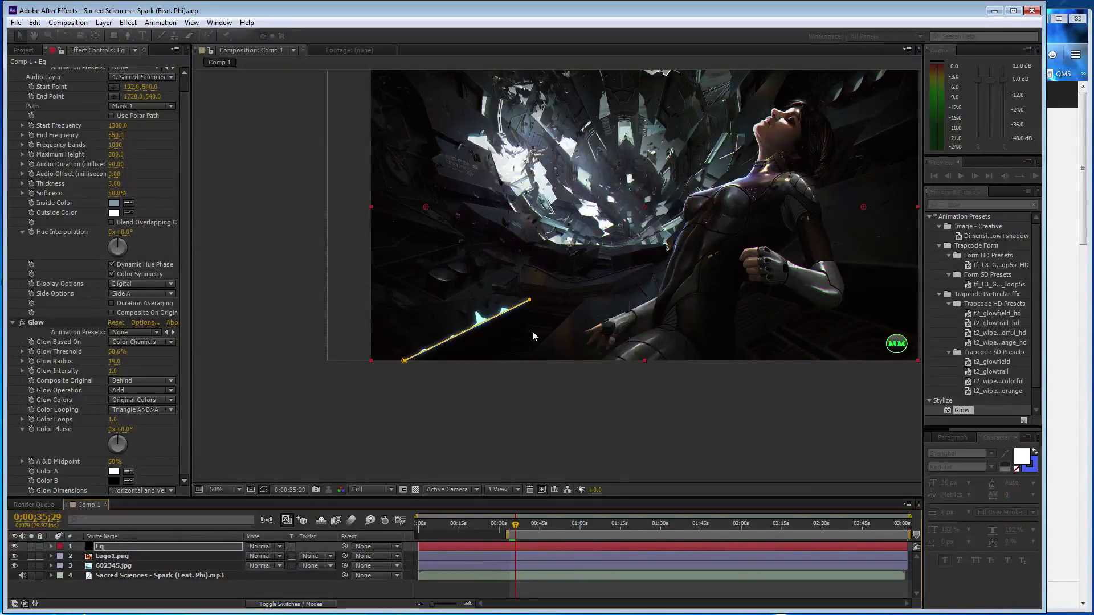
Draw a second straight diagonal mask path on the Eq layer from the image's bottom edge, between the existing spectrum and the woman's hand
{"action": "scroll", "coordinate": [534, 335], "scroll_direction": "up", "scroll_amount": 1}
{"action": "key", "text": "g"}
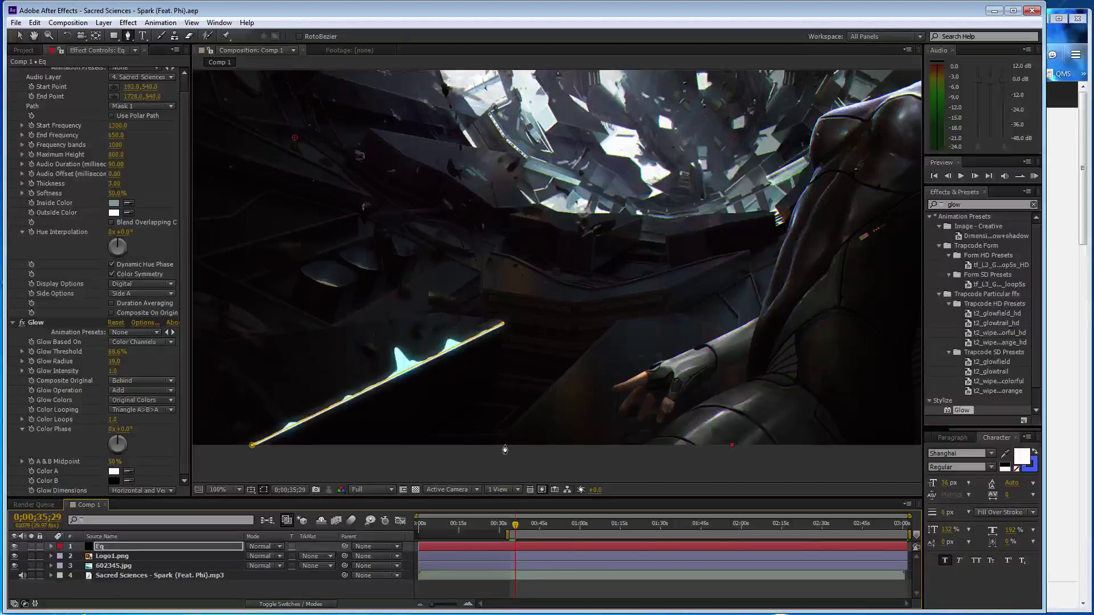
{"action": "left_click", "coordinate": [496, 444]}
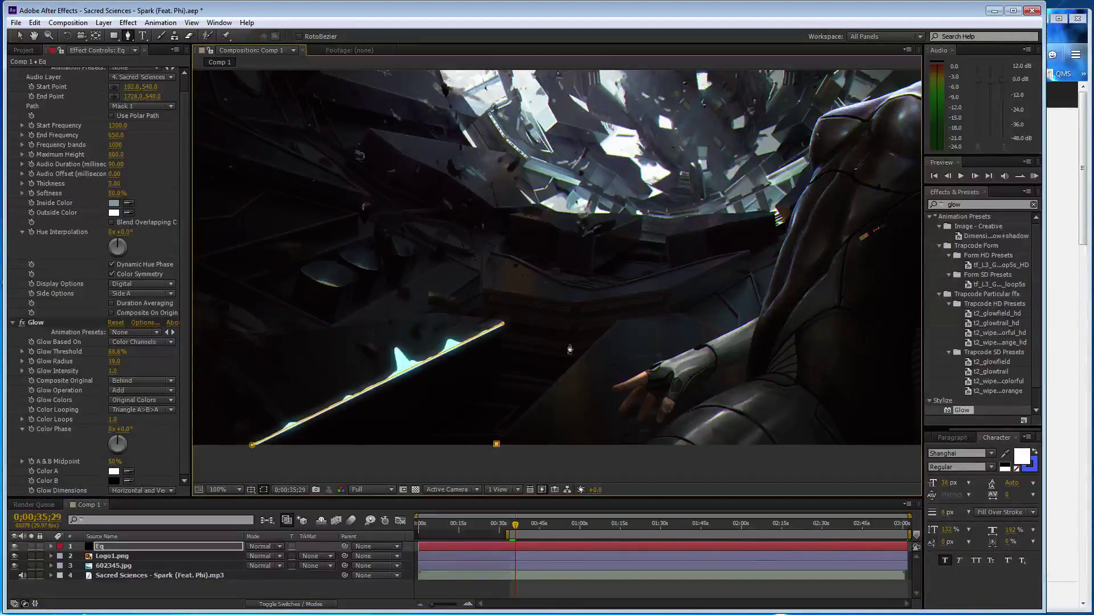
{"action": "left_click", "coordinate": [616, 323]}
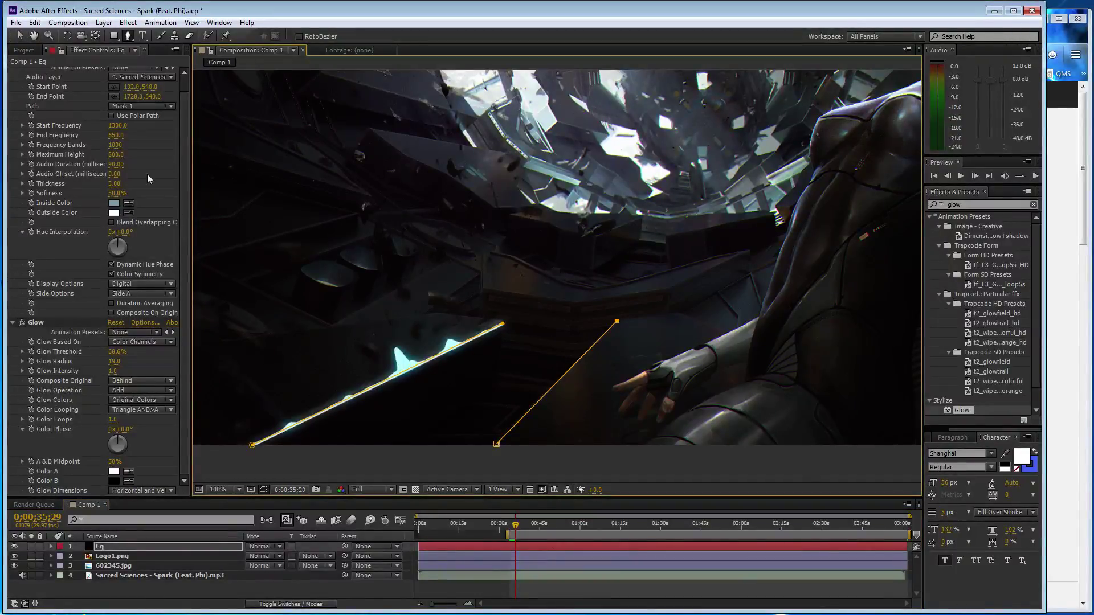
Duplicate the Audio Spectrum effect and set the copy's path to Mask 2
{"action": "scroll", "coordinate": [103, 122], "scroll_direction": "up", "scroll_amount": 2}
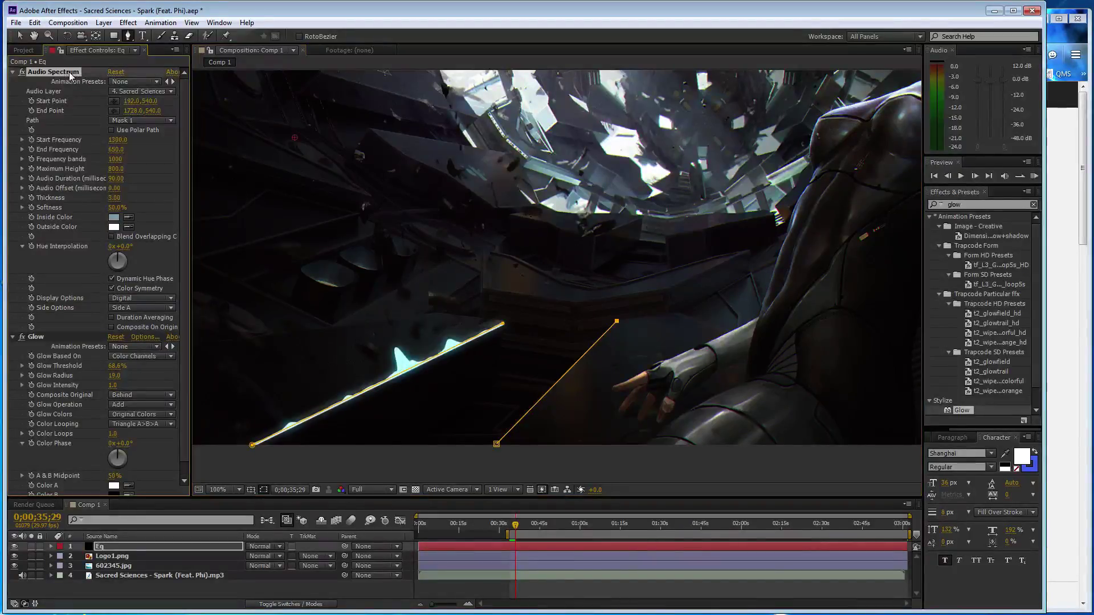
{"action": "left_click", "coordinate": [132, 121]}
{"action": "left_click", "coordinate": [143, 162]}
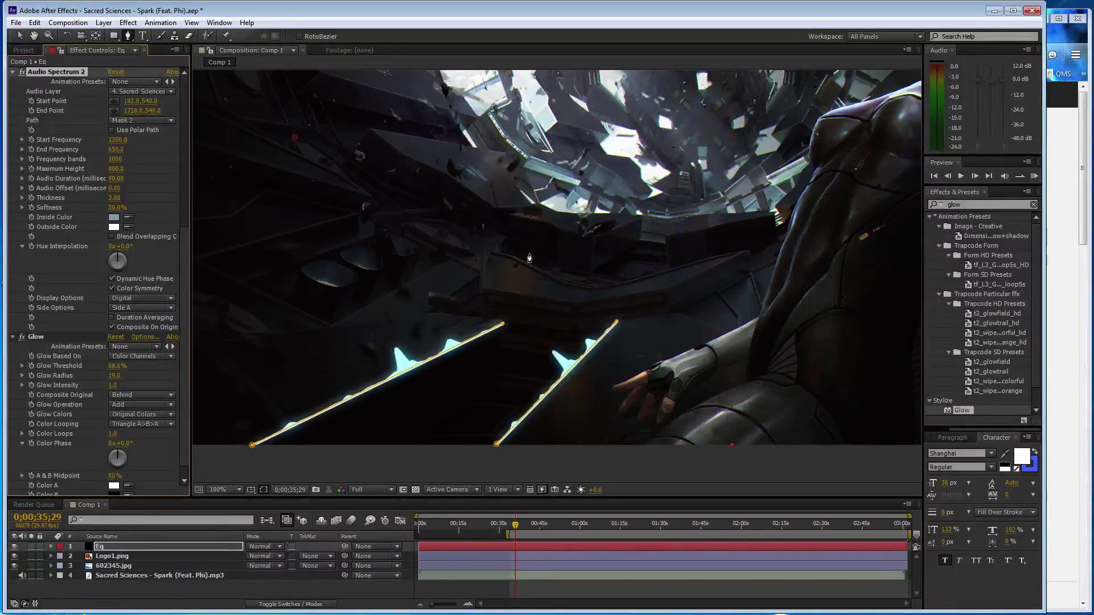
Start a third mask path at the left end of the curved ledge above the two spectrums, undoing the misplaced second point
{"action": "key", "text": "period"}
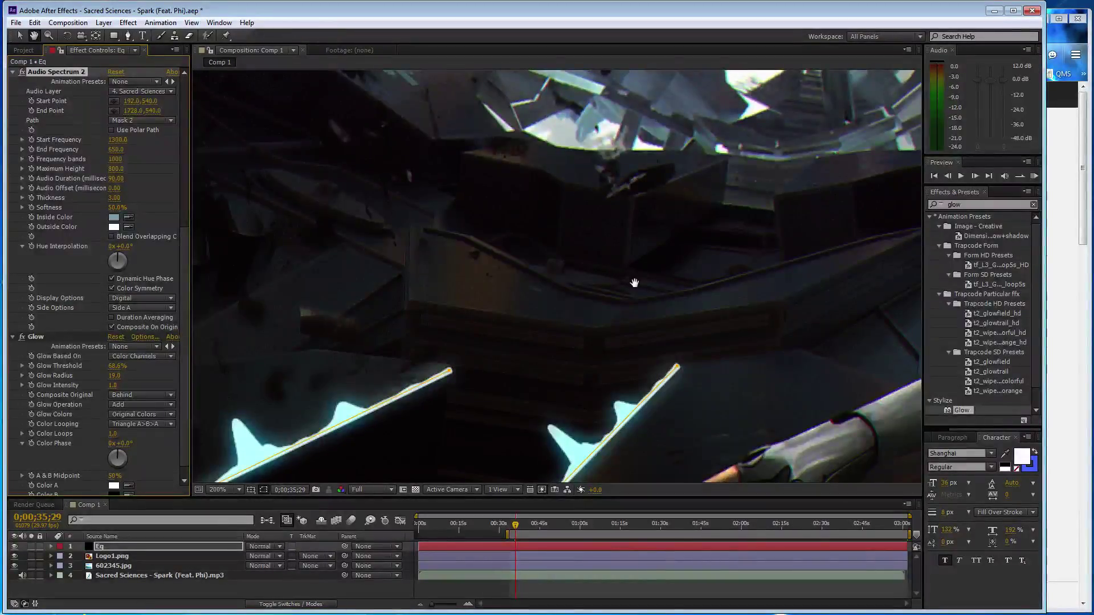
{"action": "left_click_drag", "start_coordinate": [630, 284], "coordinate": [418, 297]}
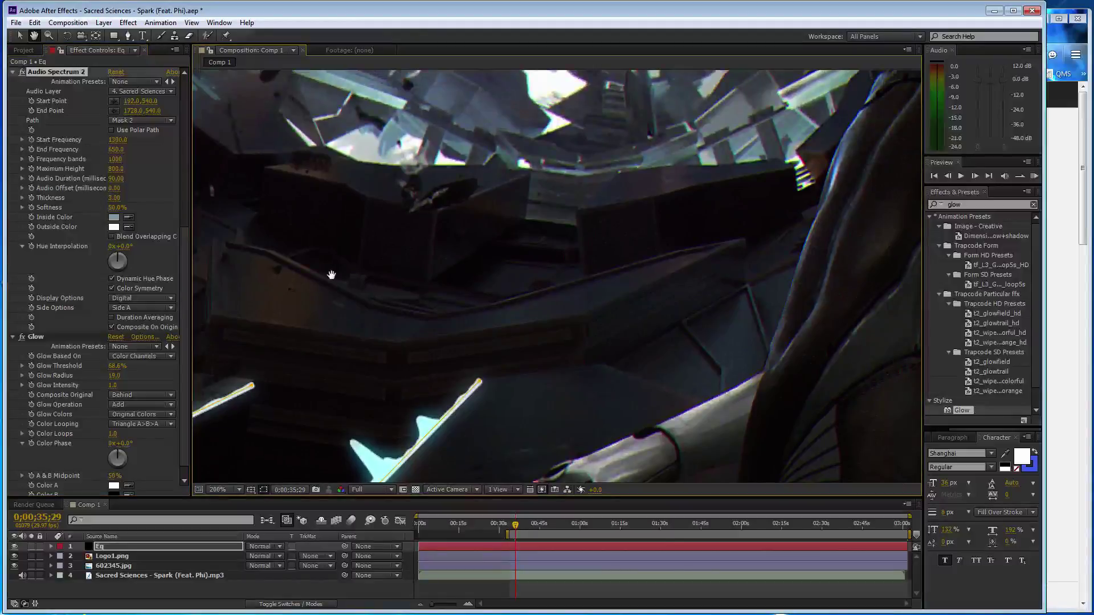
{"action": "key", "text": "g"}
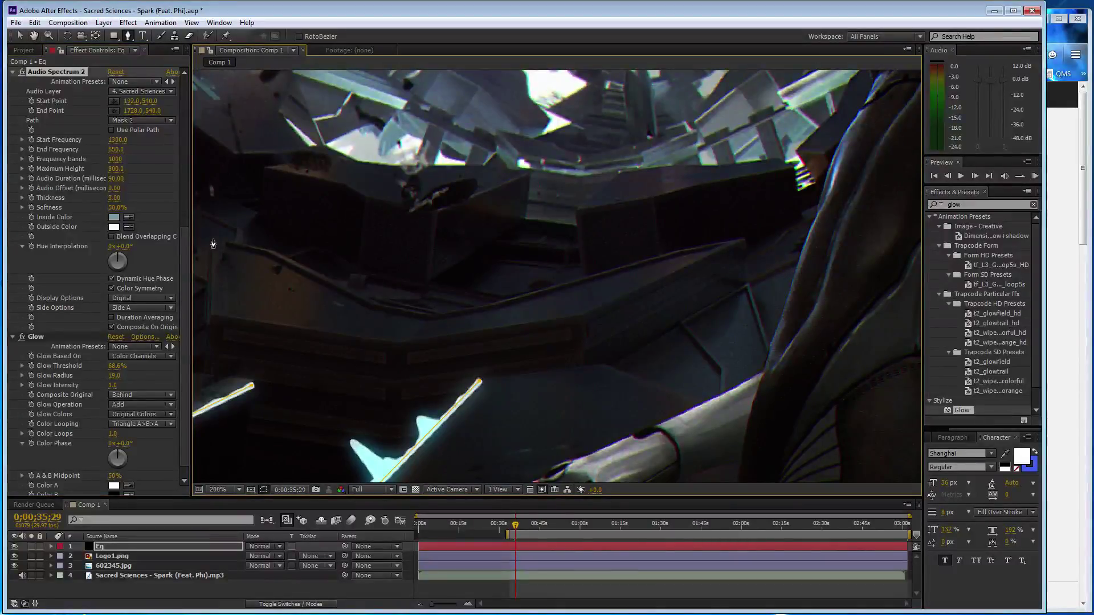
{"action": "left_click", "coordinate": [212, 239]}
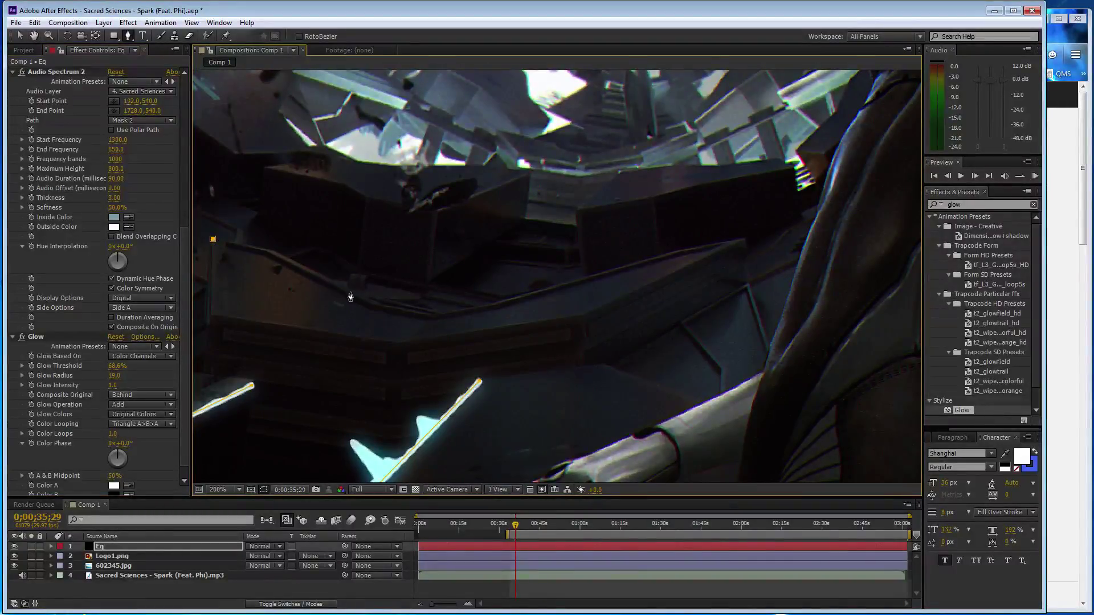
{"action": "left_click_drag", "start_coordinate": [349, 289], "coordinate": [436, 341]}
{"action": "key", "text": "ctrl+z"}
Extend the mask path with curved points down the left slope of the ledge
{"action": "scroll", "coordinate": [258, 249], "scroll_direction": "up", "scroll_amount": 1}
{"action": "key", "text": "h"}
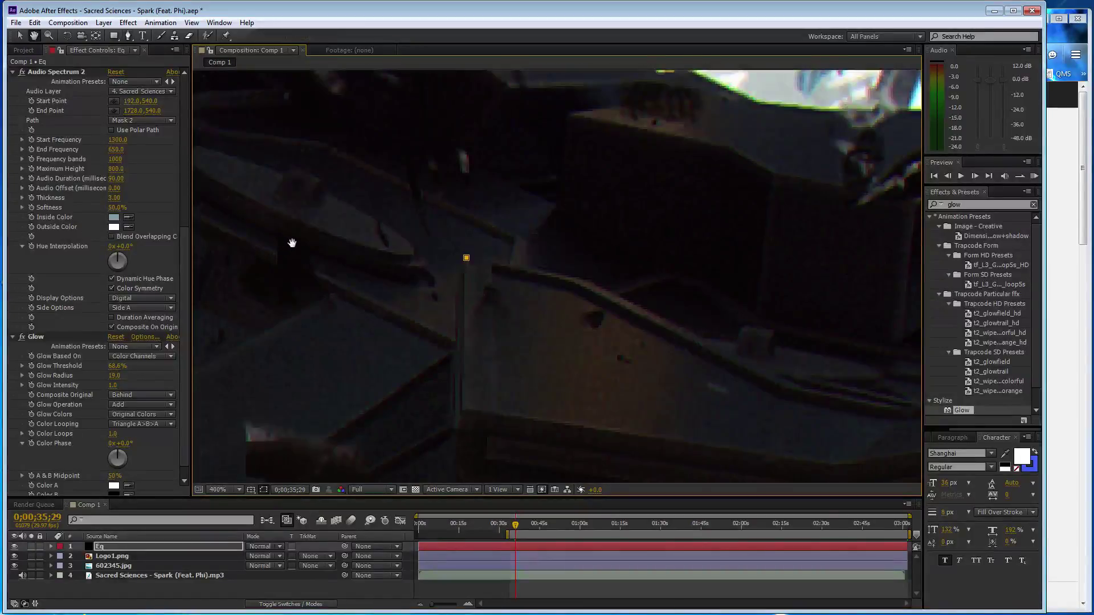
{"action": "key", "text": "g"}
{"action": "left_click", "coordinate": [564, 277]}
{"action": "left_click_drag", "start_coordinate": [611, 293], "coordinate": [632, 309]}
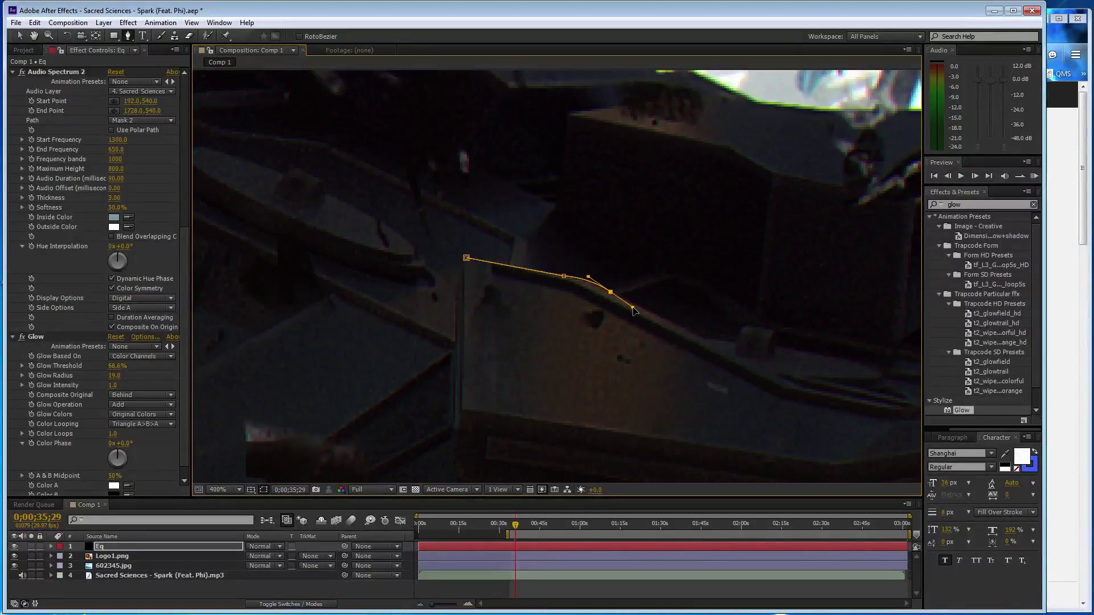
{"action": "left_click", "coordinate": [761, 369]}
Continue the mask path around the ledge's dip and up its right slope, fine-tuning the curve handle and end point
{"action": "left_click_drag", "start_coordinate": [847, 381], "coordinate": [427, 256]}
{"action": "key", "text": "g"}
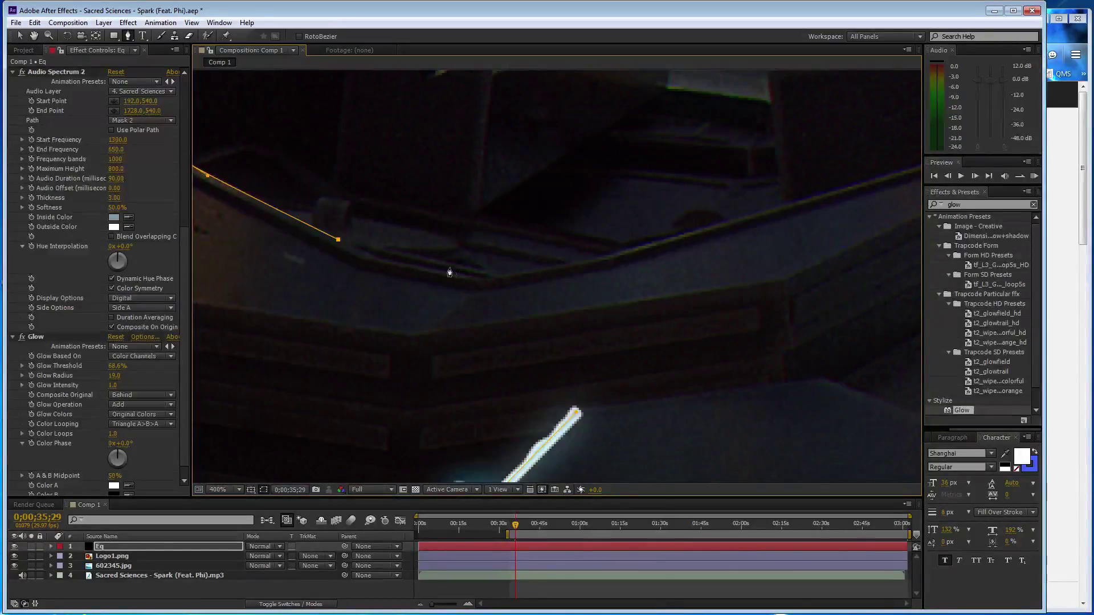
{"action": "left_click", "coordinate": [523, 271]}
{"action": "left_click_drag", "start_coordinate": [530, 276], "coordinate": [605, 260]}
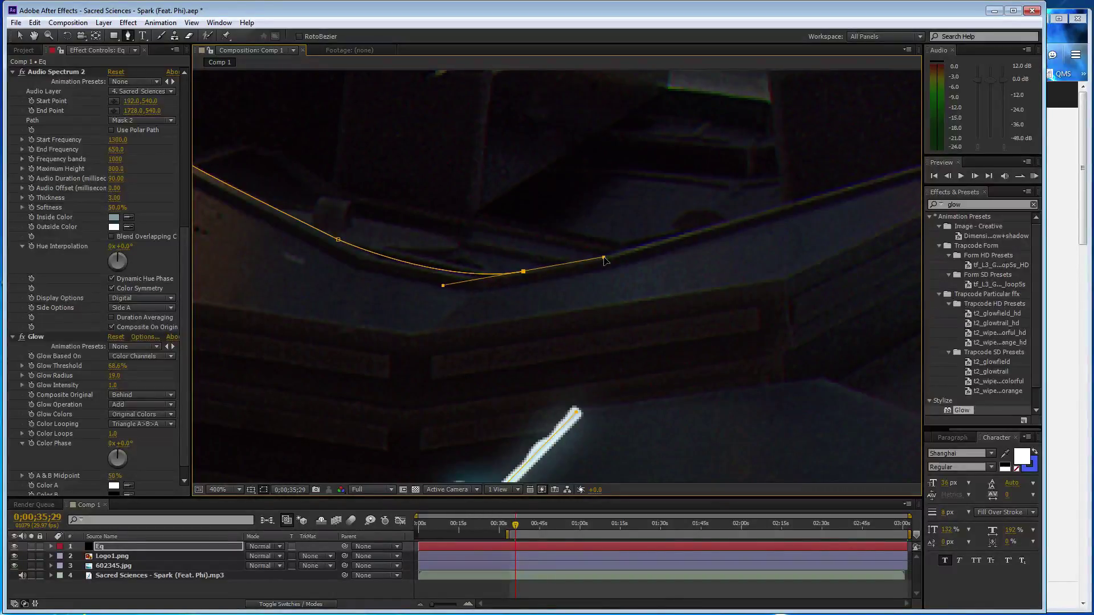
{"action": "left_click", "coordinate": [806, 200]}
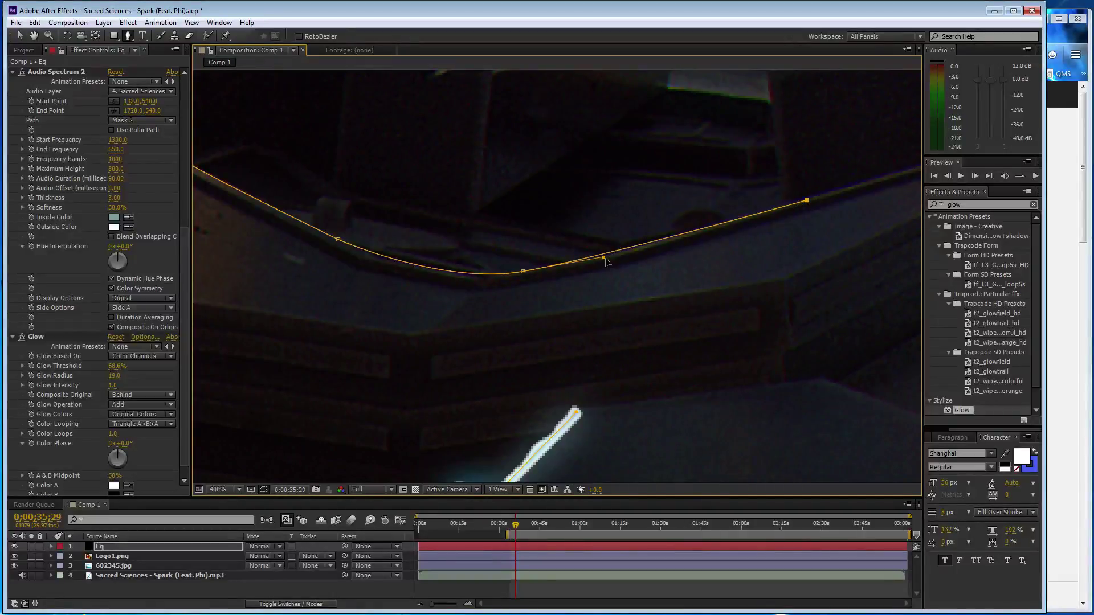
{"action": "left_click_drag", "start_coordinate": [604, 259], "coordinate": [615, 260]}
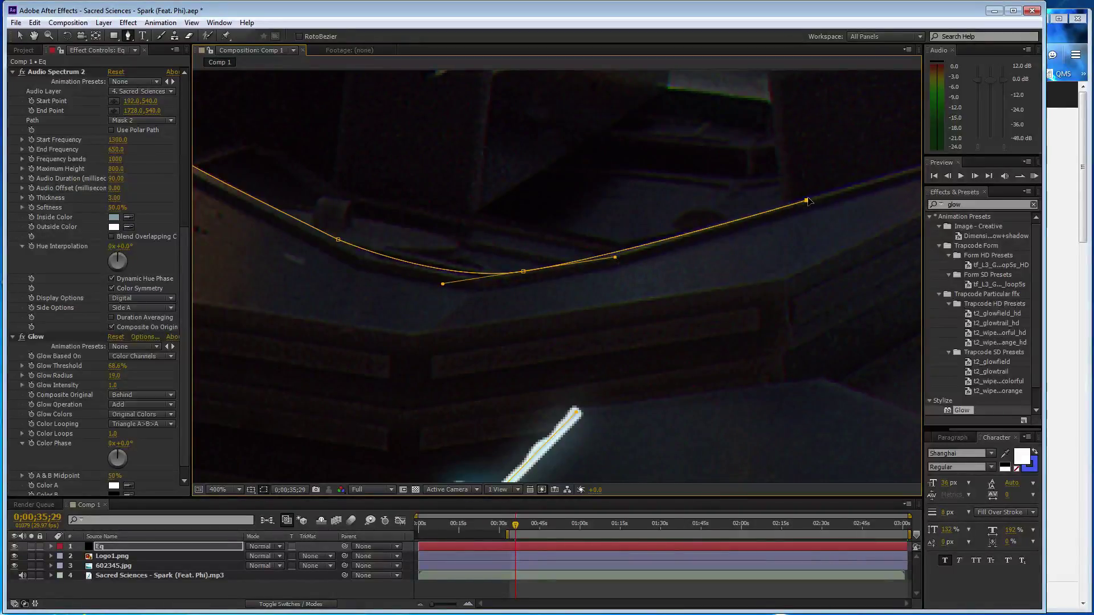
{"action": "left_click_drag", "start_coordinate": [807, 201], "coordinate": [814, 199]}
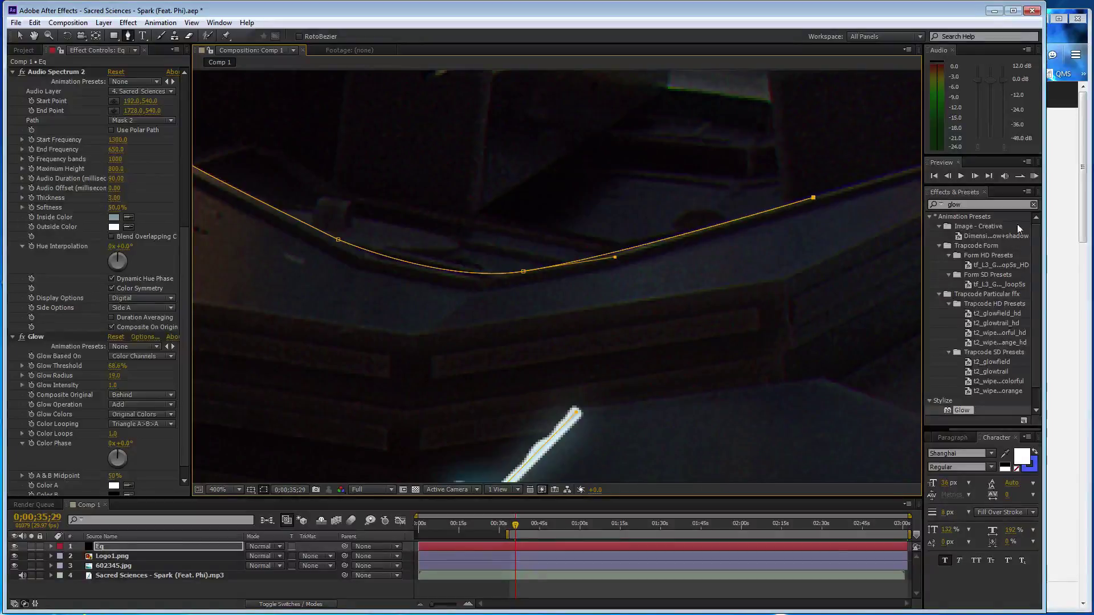
Switch to the browser, play Blackmill - Gaia (Full Version) on SoundCloud, and return to After Effects
{"action": "left_click", "coordinate": [1076, 259]}
{"action": "scroll", "coordinate": [272, 432], "scroll_direction": "down", "scroll_amount": 3}
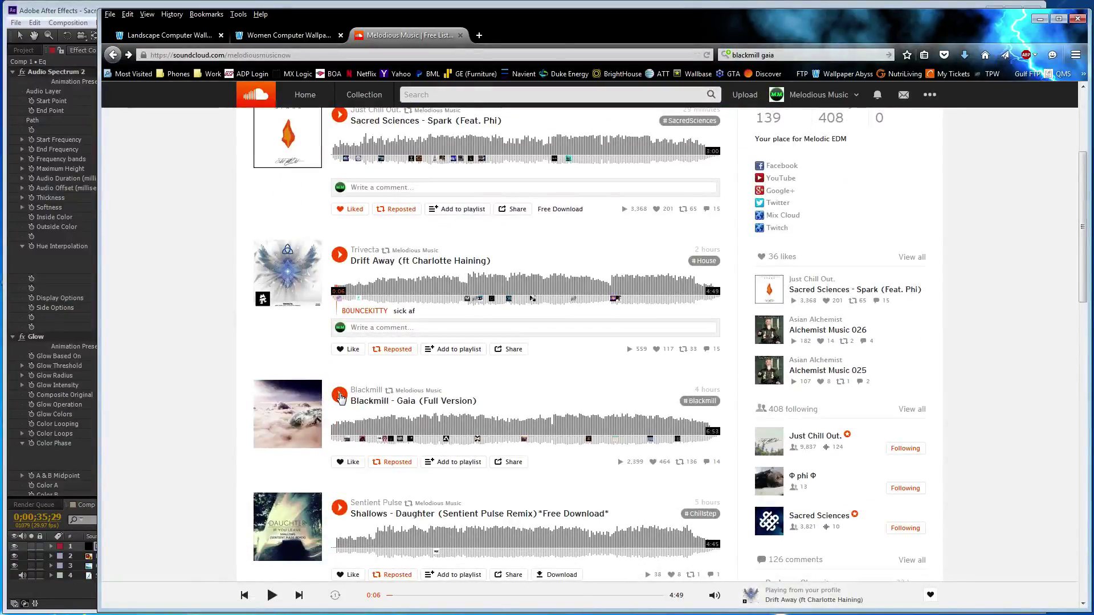
{"action": "scroll", "coordinate": [340, 397], "scroll_direction": "down", "scroll_amount": 4}
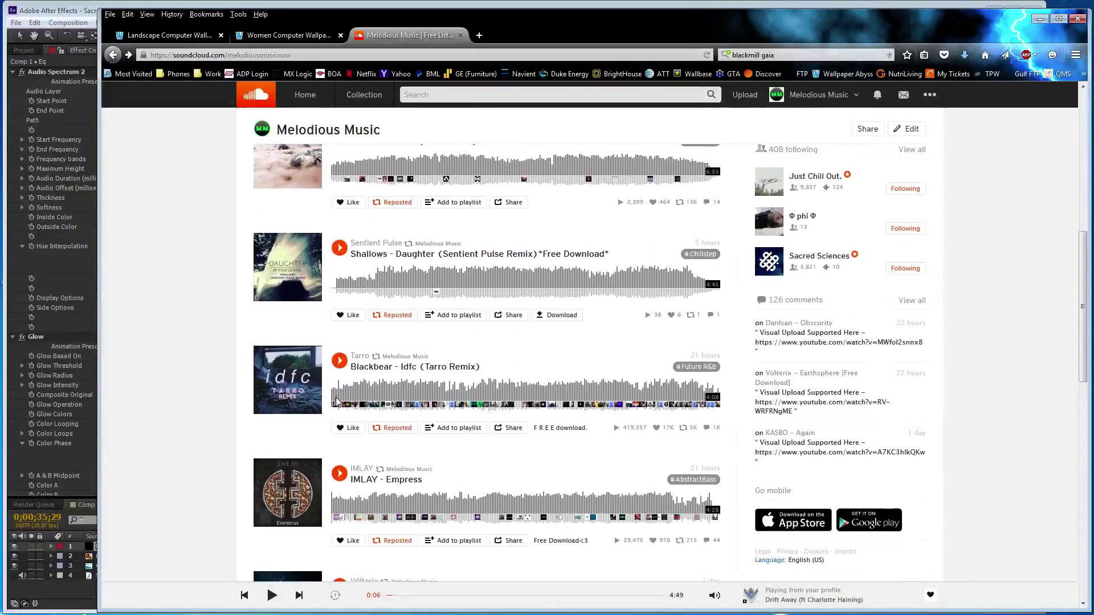
{"action": "scroll", "coordinate": [336, 237], "scroll_direction": "up", "scroll_amount": 3}
{"action": "left_click", "coordinate": [339, 330]}
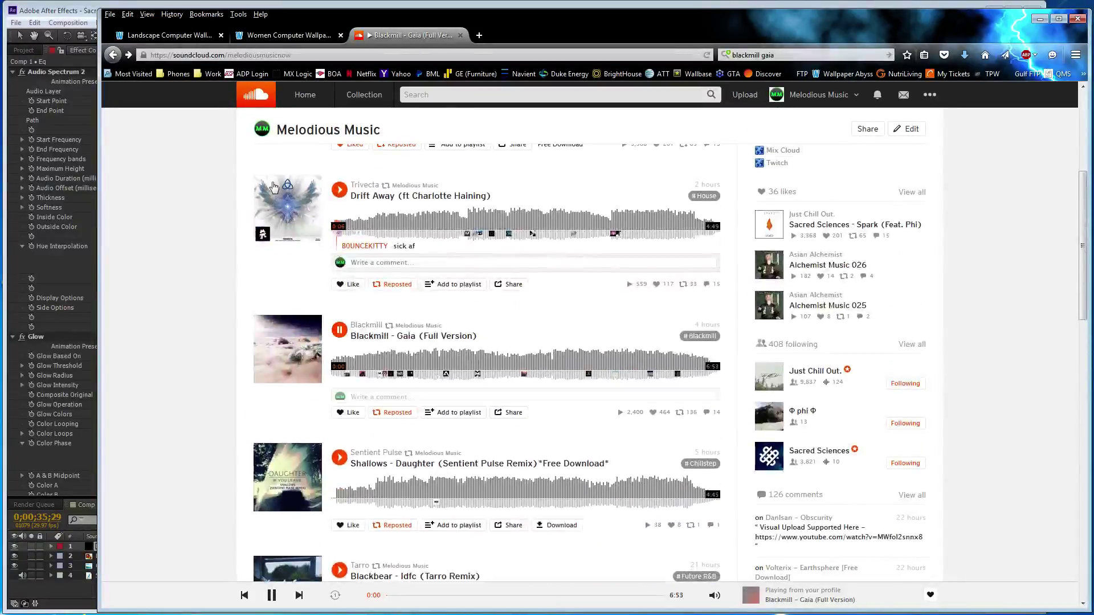
{"action": "left_click", "coordinate": [98, 9]}
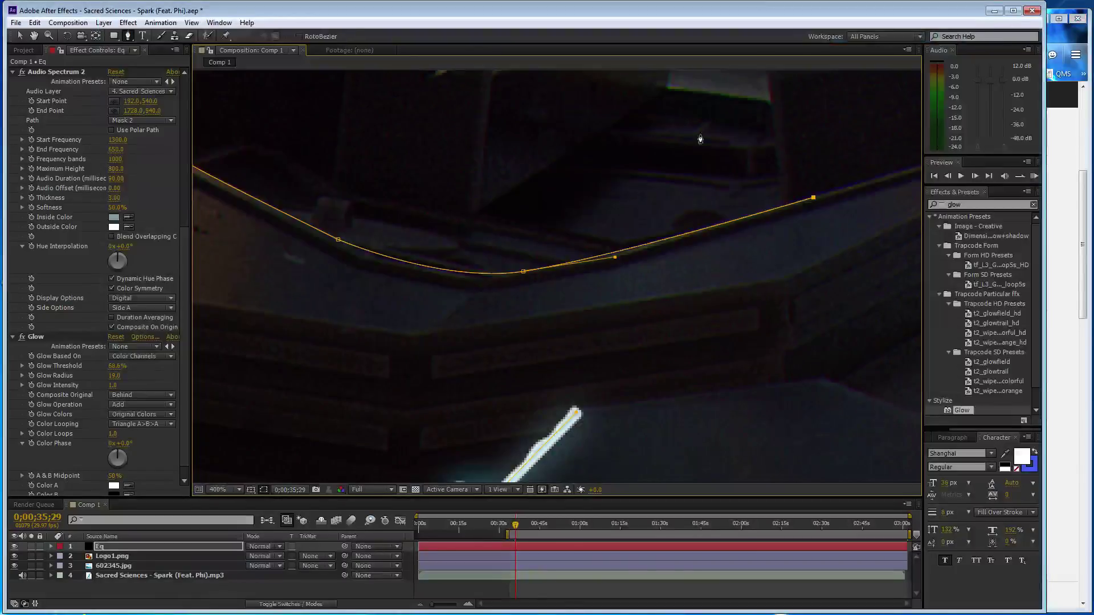
Finish the mask path along the rest of the ledge's top edge to its right tip, redoing the bend before the end
{"action": "left_click_drag", "start_coordinate": [791, 235], "coordinate": [440, 373]}
{"action": "key", "text": "g"}
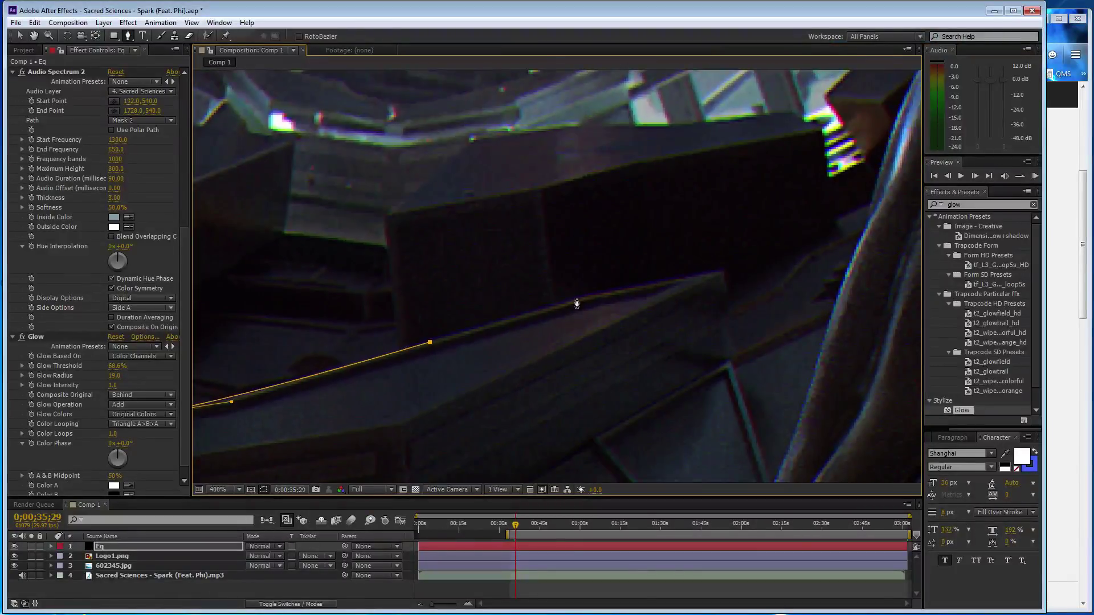
{"action": "left_click", "coordinate": [585, 295]}
{"action": "left_click", "coordinate": [719, 272]}
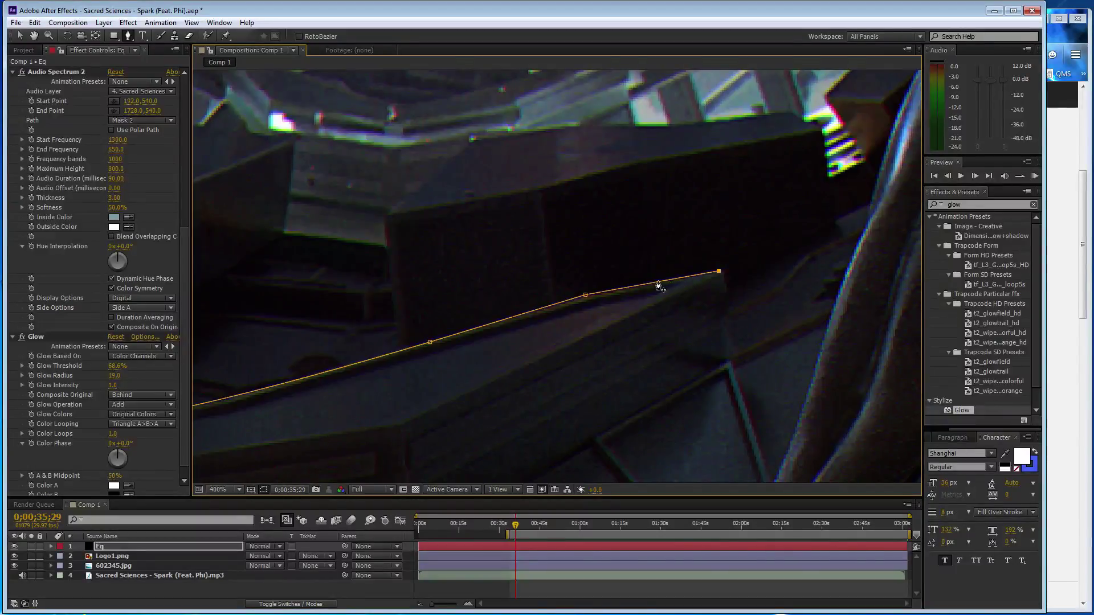
{"action": "key", "text": "ctrl+z"}
{"action": "left_click_drag", "start_coordinate": [585, 295], "coordinate": [621, 293]}
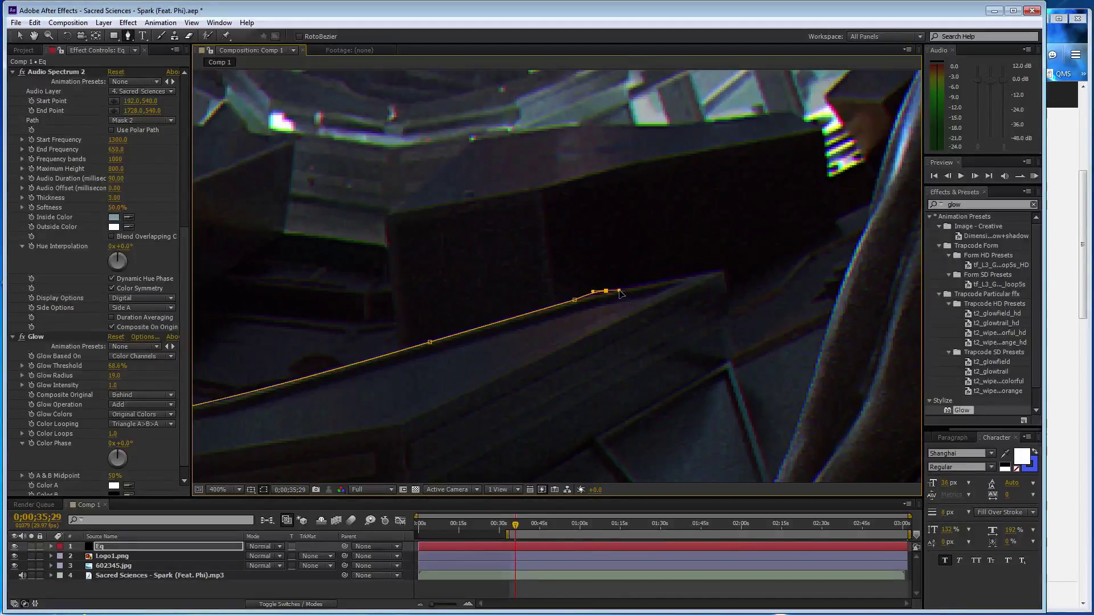
{"action": "left_click", "coordinate": [722, 273]}
{"action": "left_click", "coordinate": [606, 292]}
Duplicate Audio Spectrum 2, set the copy's path to Mask 3 and save the project
{"action": "key", "text": "comma"}
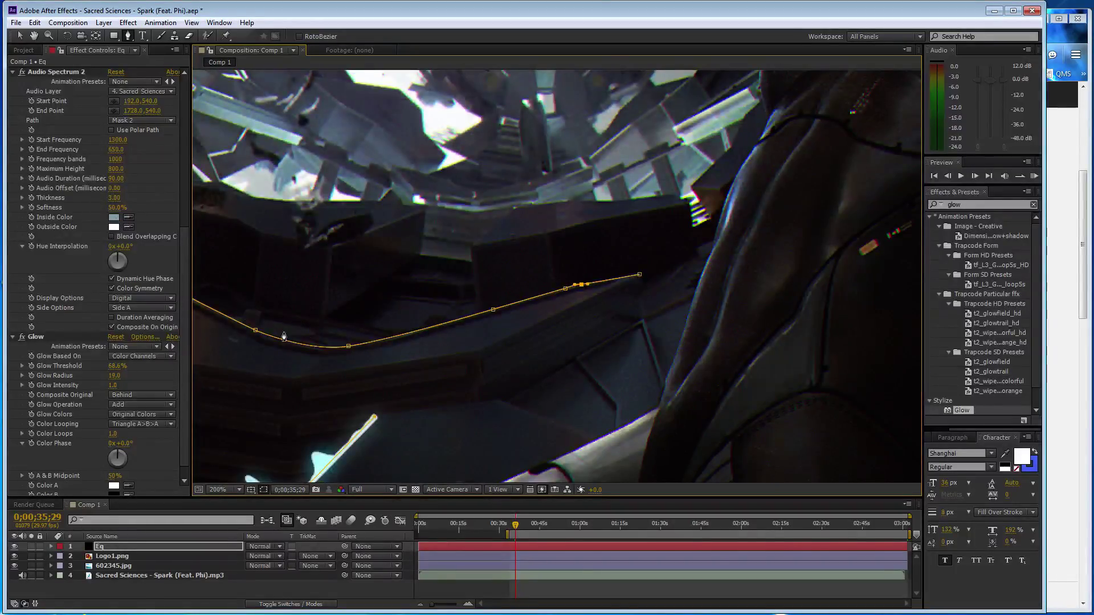
{"action": "key", "text": "comma"}
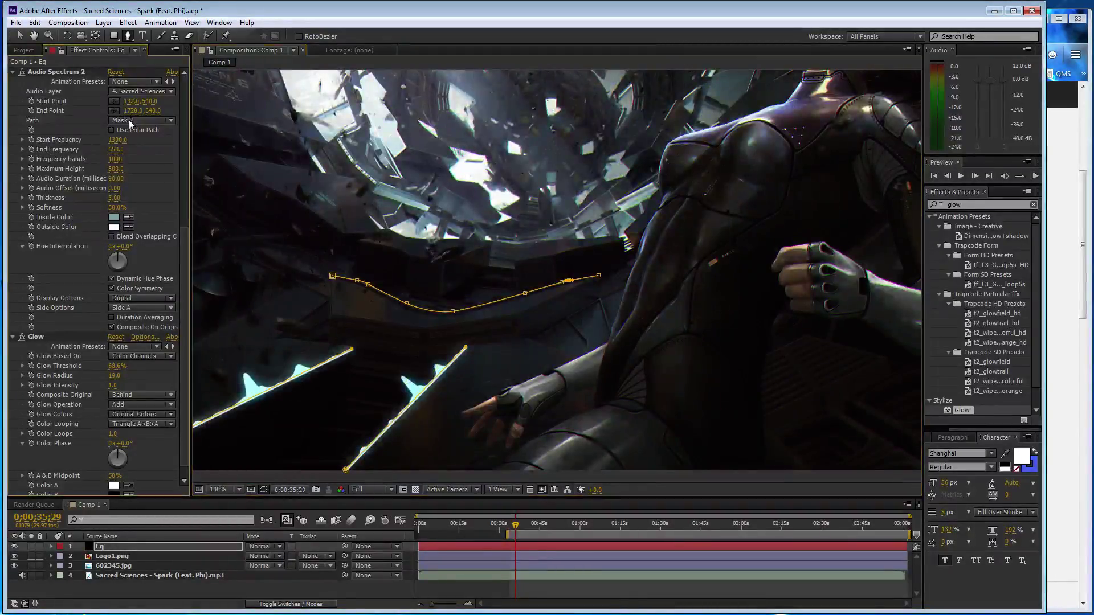
{"action": "left_click", "coordinate": [129, 120]}
{"action": "left_click", "coordinate": [134, 159]}
{"action": "left_click", "coordinate": [47, 70]}
{"action": "key", "text": "ctrl+d"}
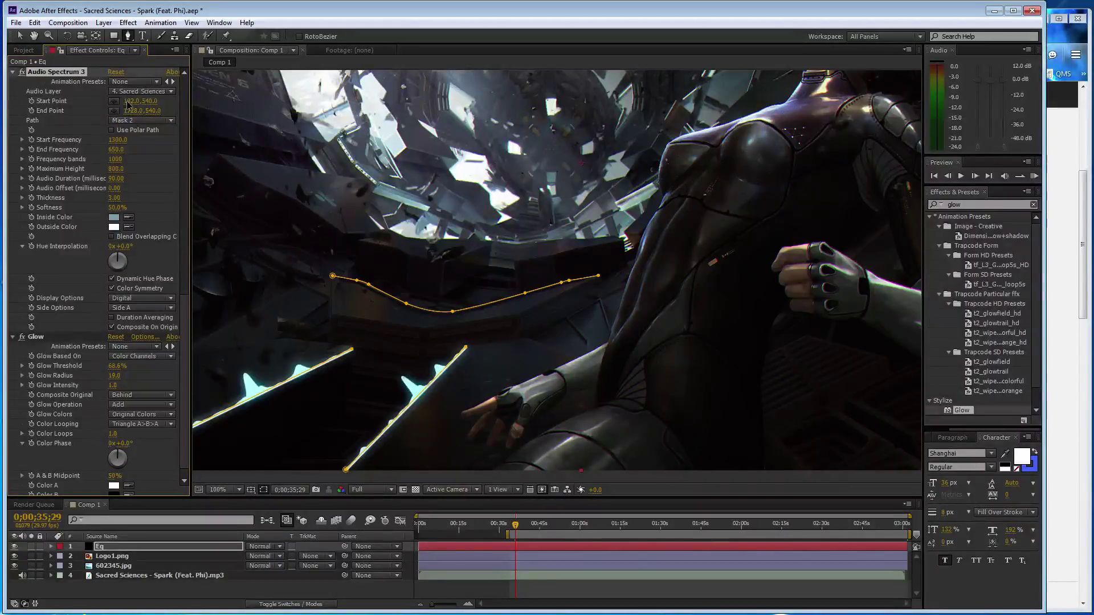
{"action": "left_click", "coordinate": [139, 119]}
{"action": "left_click", "coordinate": [148, 179]}
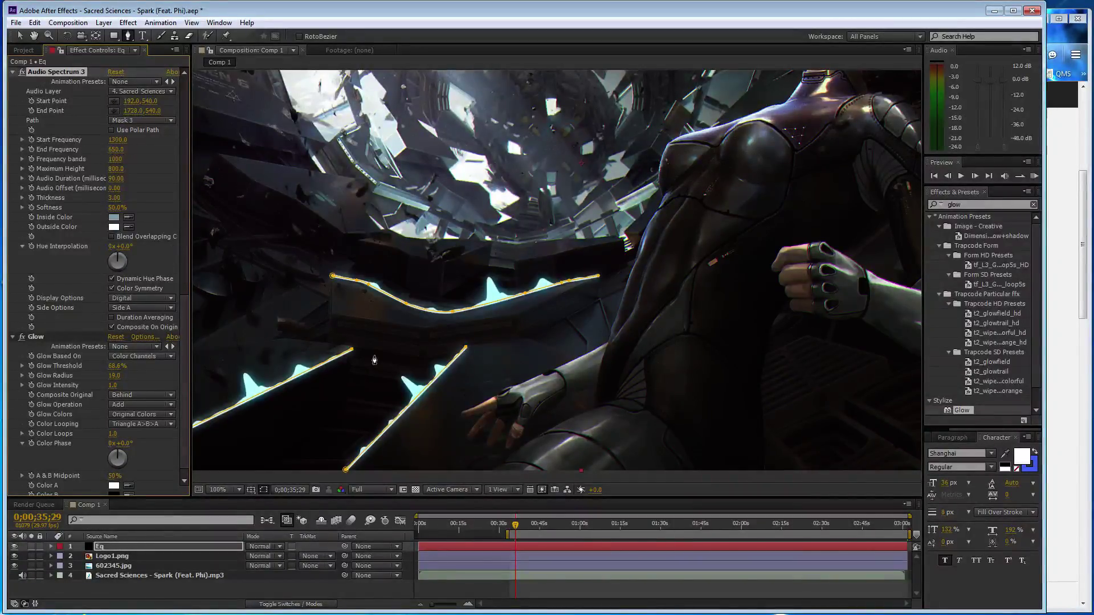
{"action": "key", "text": "ctrl+s"}
Draw a straight two-point mask path on the Eq layer down the dark beam edge from the image's upper-left border
{"action": "scroll", "coordinate": [382, 273], "scroll_direction": "down", "scroll_amount": 2}
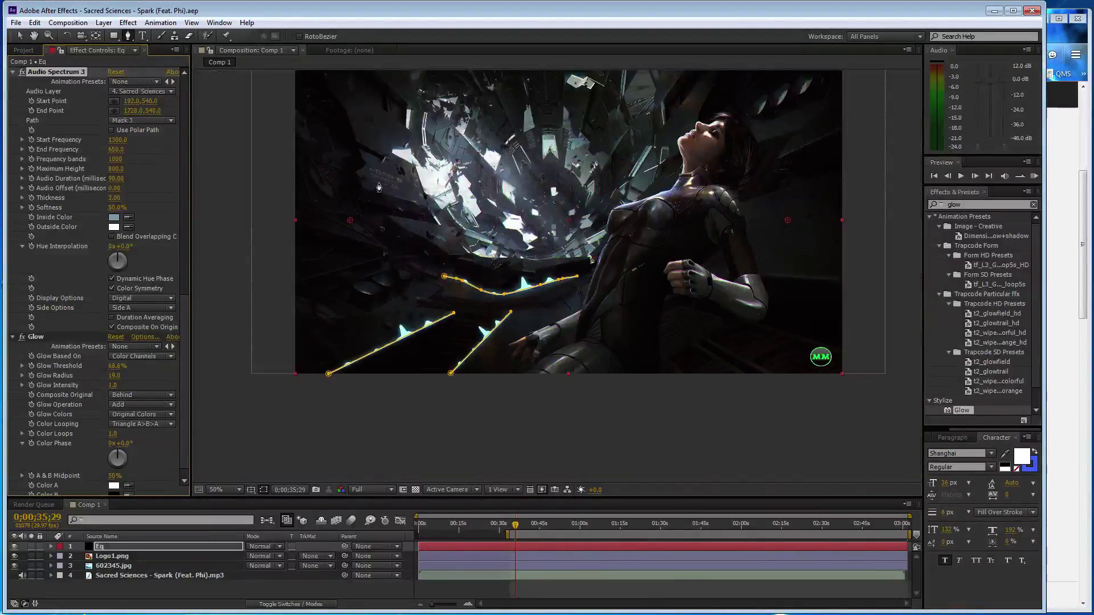
{"action": "scroll", "coordinate": [378, 187], "scroll_direction": "up", "scroll_amount": 1}
{"action": "key", "text": "space"}
{"action": "left_click_drag", "start_coordinate": [295, 203], "coordinate": [429, 354]}
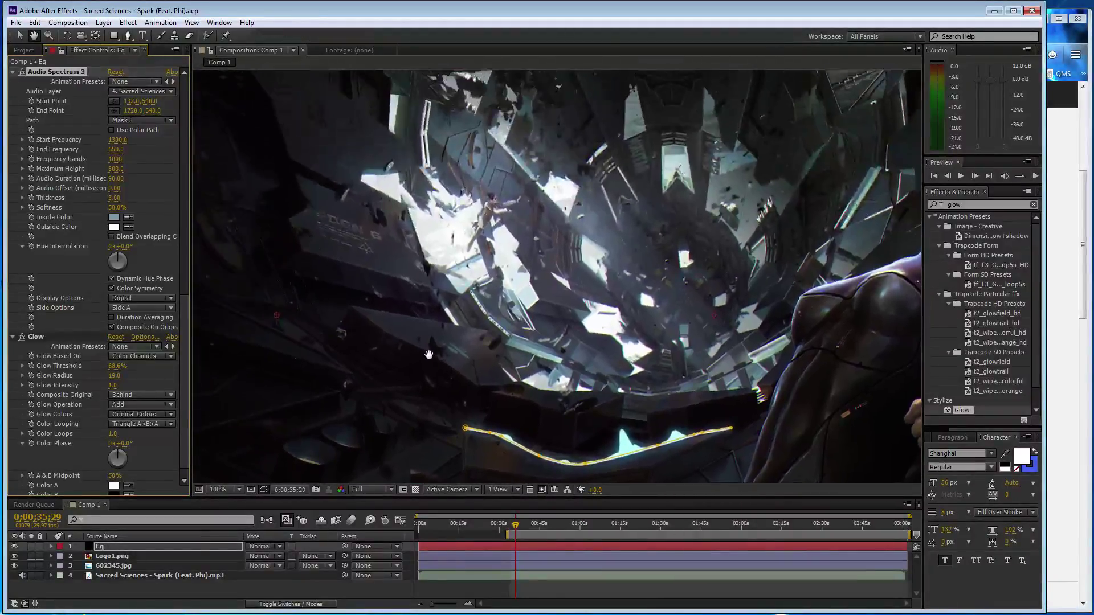
{"action": "left_click_drag", "start_coordinate": [336, 168], "coordinate": [359, 313]}
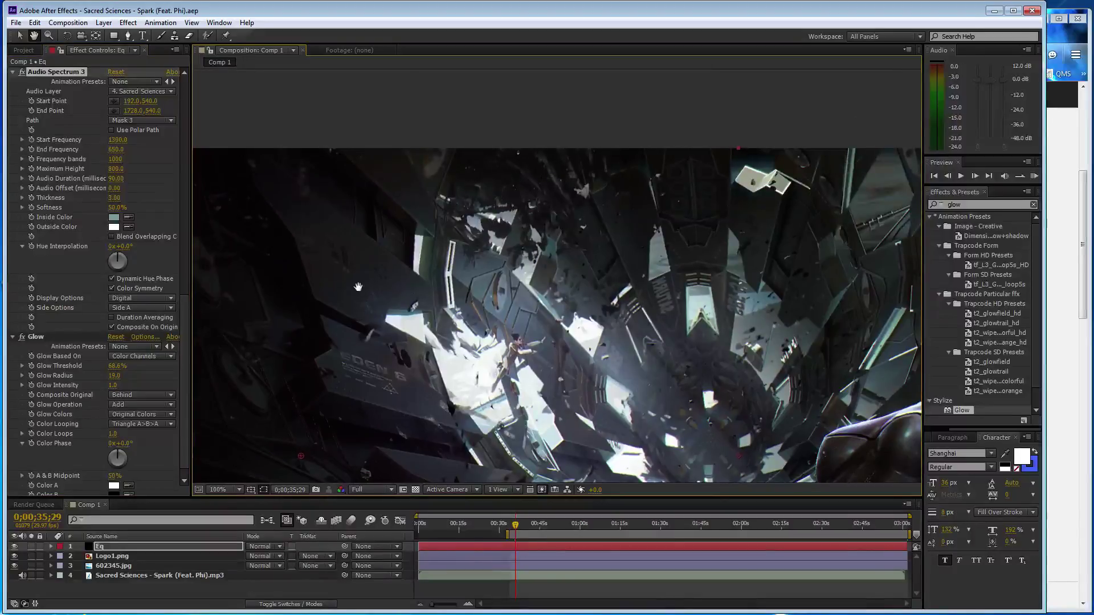
{"action": "key", "text": "g"}
{"action": "left_click", "coordinate": [256, 150]}
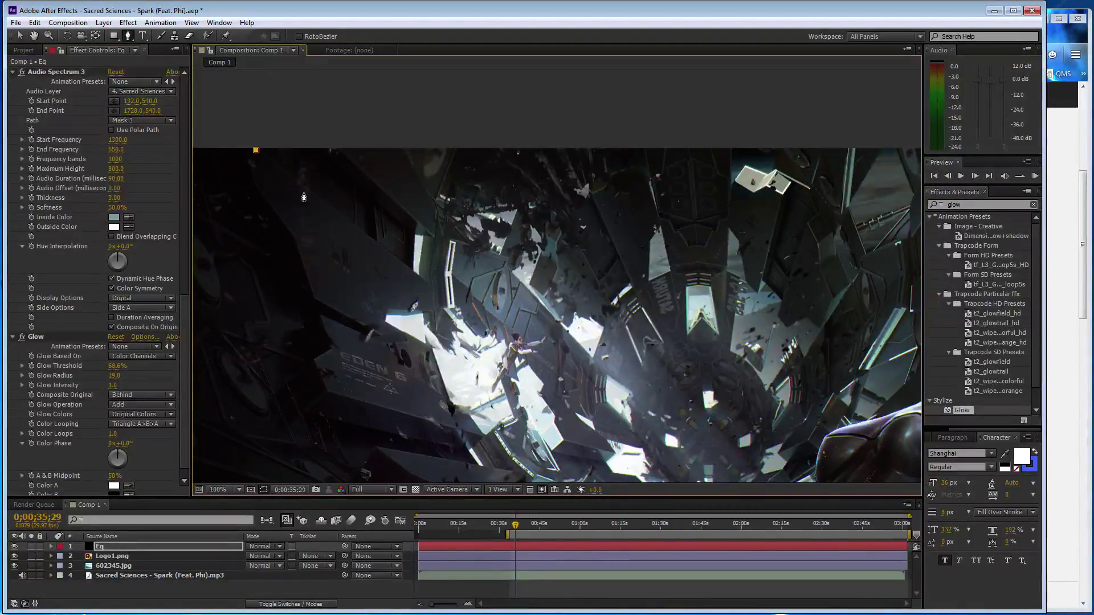
{"action": "left_click", "coordinate": [336, 212]}
Draw a second straight mask path continuing the same beam edge, and extend the first path's lower end toward its start
{"action": "left_click", "coordinate": [174, 547]}
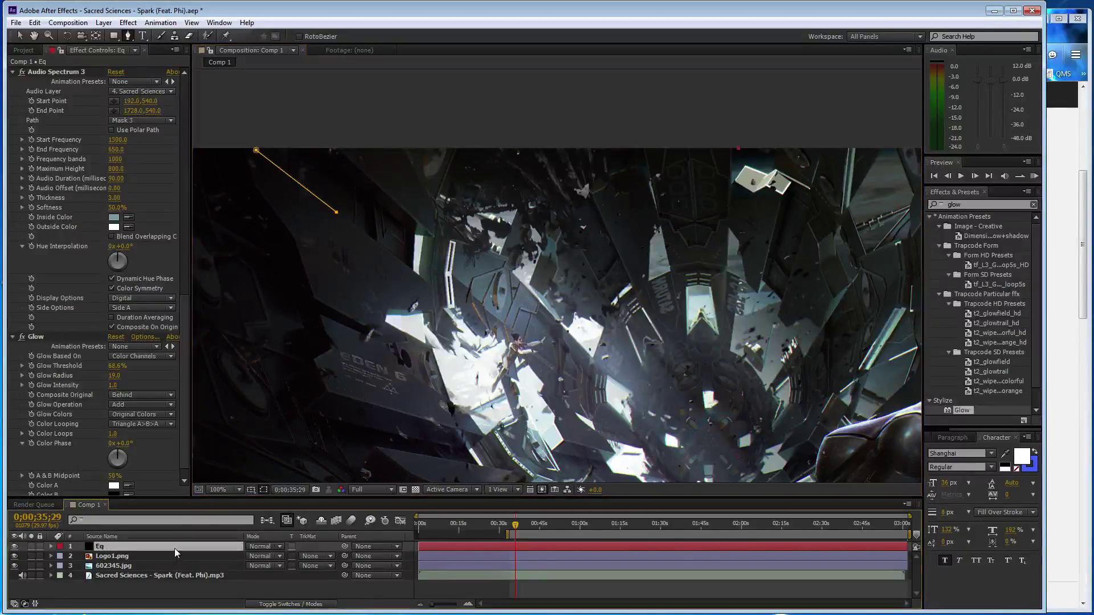
{"action": "left_click", "coordinate": [355, 226]}
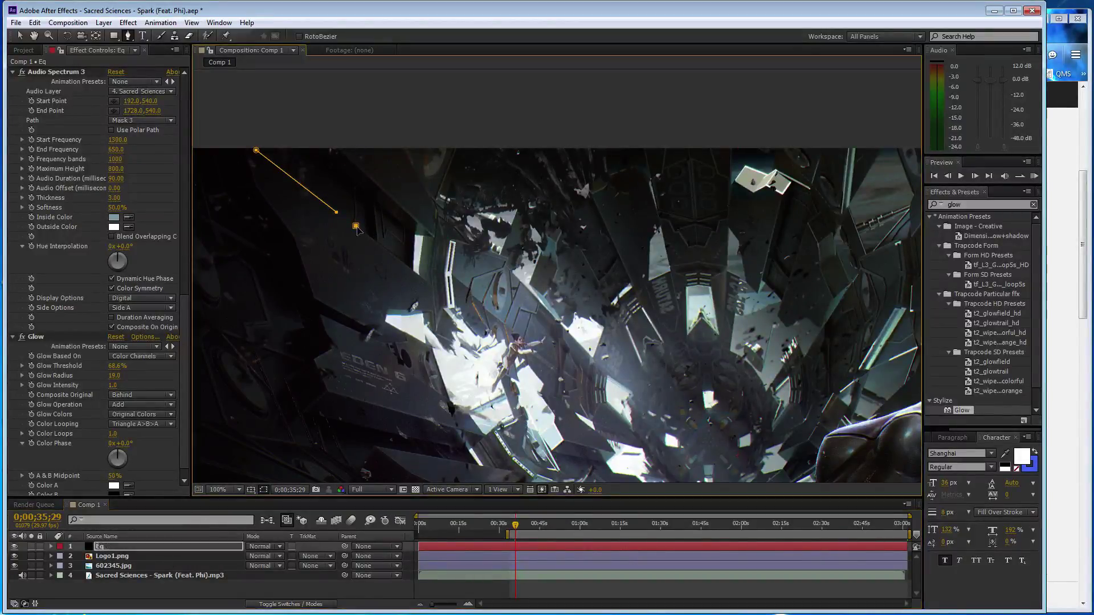
{"action": "left_click", "coordinate": [429, 284]}
{"action": "left_click_drag", "start_coordinate": [430, 284], "coordinate": [432, 285]}
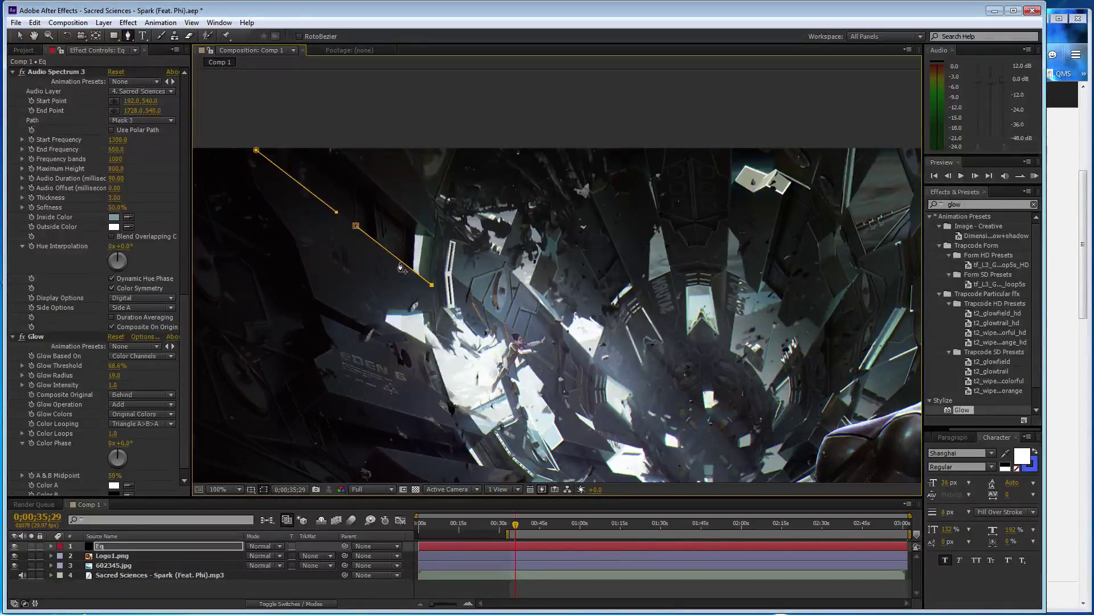
{"action": "key", "text": "v"}
{"action": "left_click_drag", "start_coordinate": [337, 212], "coordinate": [344, 221]}
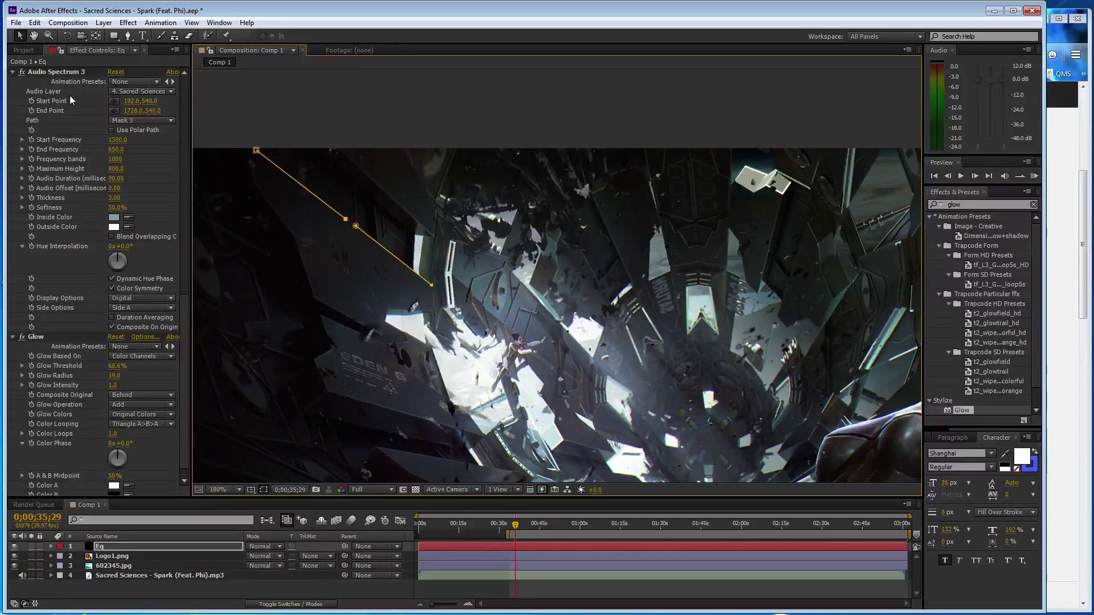
Duplicate Audio Spectrum 3, setting the copy's path to Mask 4 and its side options to Side B
{"action": "left_click", "coordinate": [63, 73]}
{"action": "key", "text": "ctrl+d"}
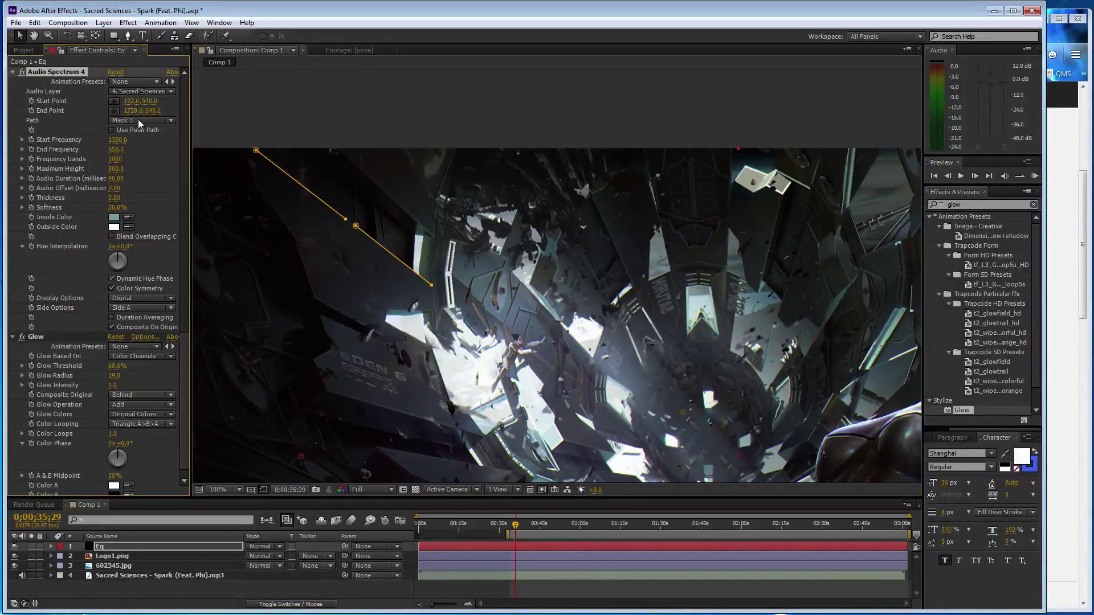
{"action": "left_click", "coordinate": [139, 121]}
{"action": "left_click", "coordinate": [145, 188]}
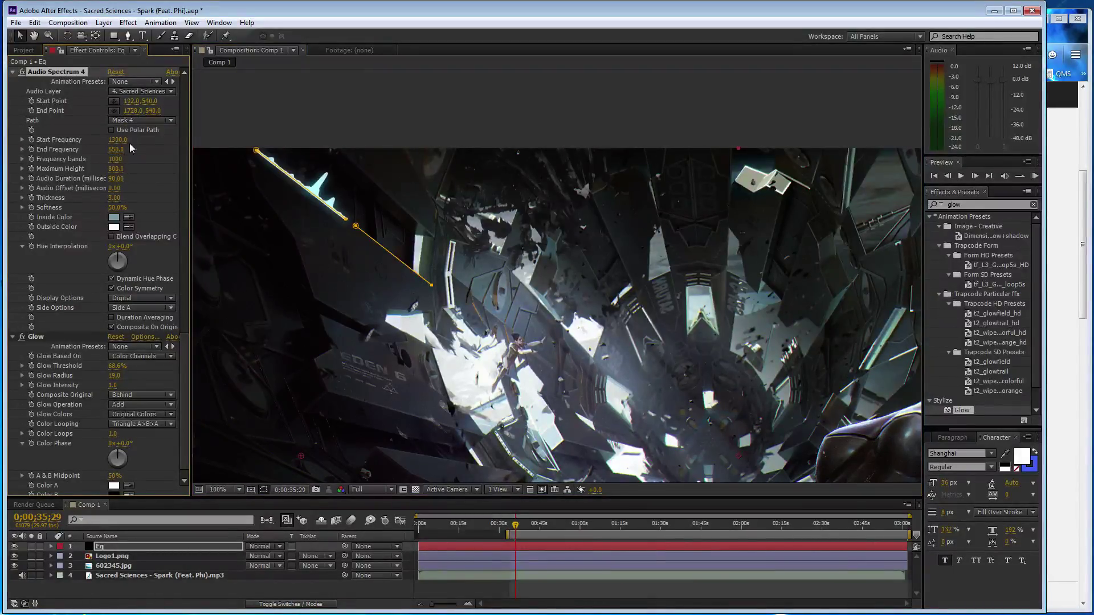
{"action": "left_click", "coordinate": [139, 308]}
{"action": "left_click", "coordinate": [143, 329]}
Set Audio Spectrum 4's start frequency to 300, end frequency to 10 and maximum height to 200, checking it at 0;00;38;28, and save the project
{"action": "left_click", "coordinate": [117, 140]}
{"action": "type", "text": "300"}
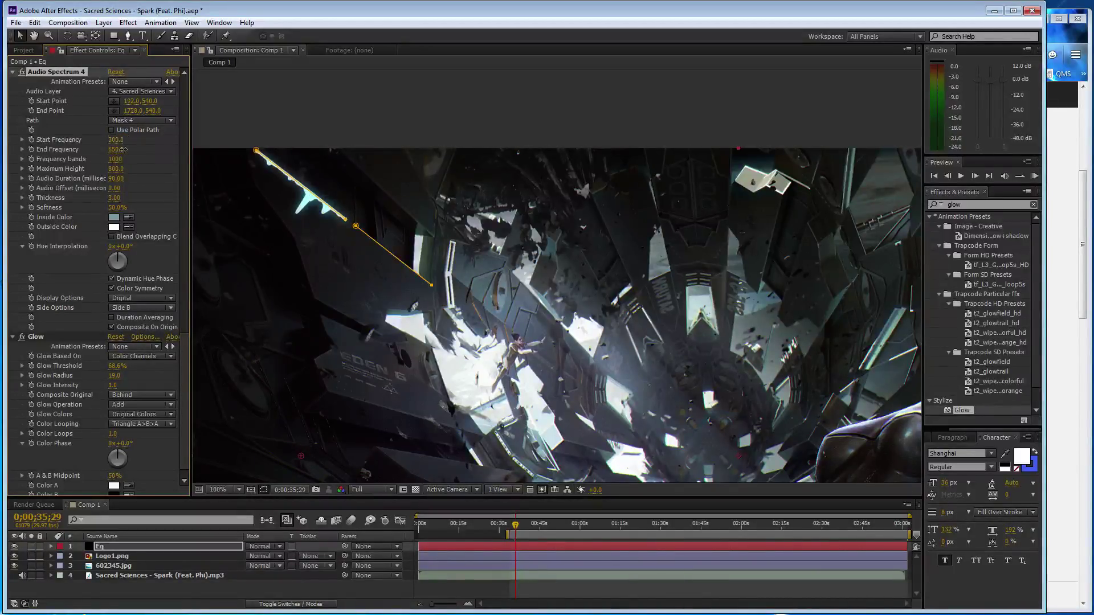
{"action": "left_click", "coordinate": [121, 150]}
{"action": "type", "text": "10"}
{"action": "left_click", "coordinate": [119, 169]}
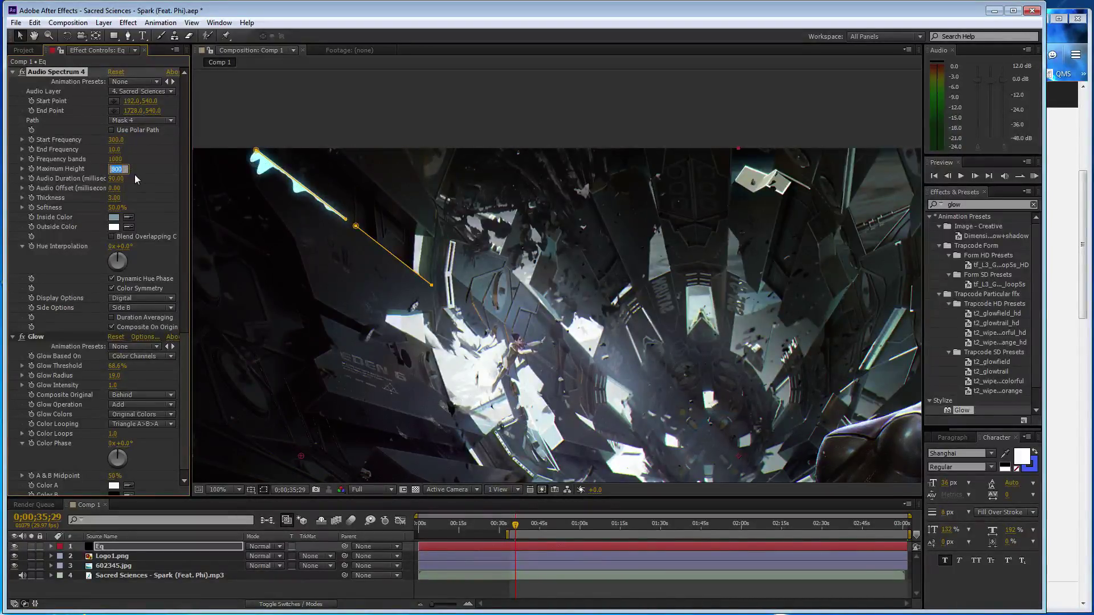
{"action": "left_click_drag", "start_coordinate": [515, 527], "coordinate": [523, 527]}
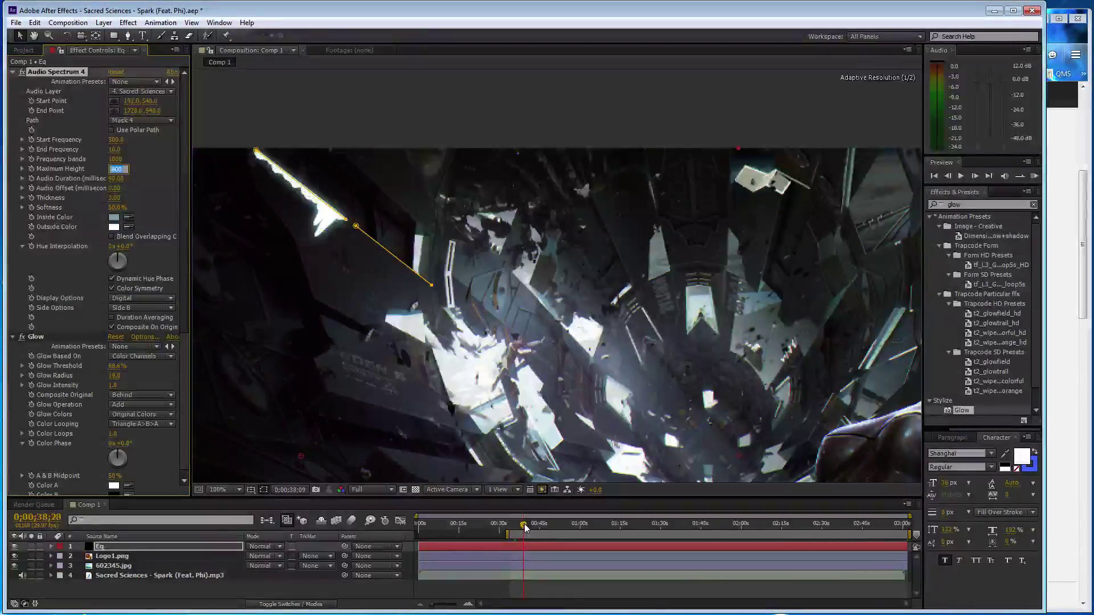
{"action": "left_click", "coordinate": [121, 170]}
{"action": "type", "text": "200"}
{"action": "key", "text": "Return"}
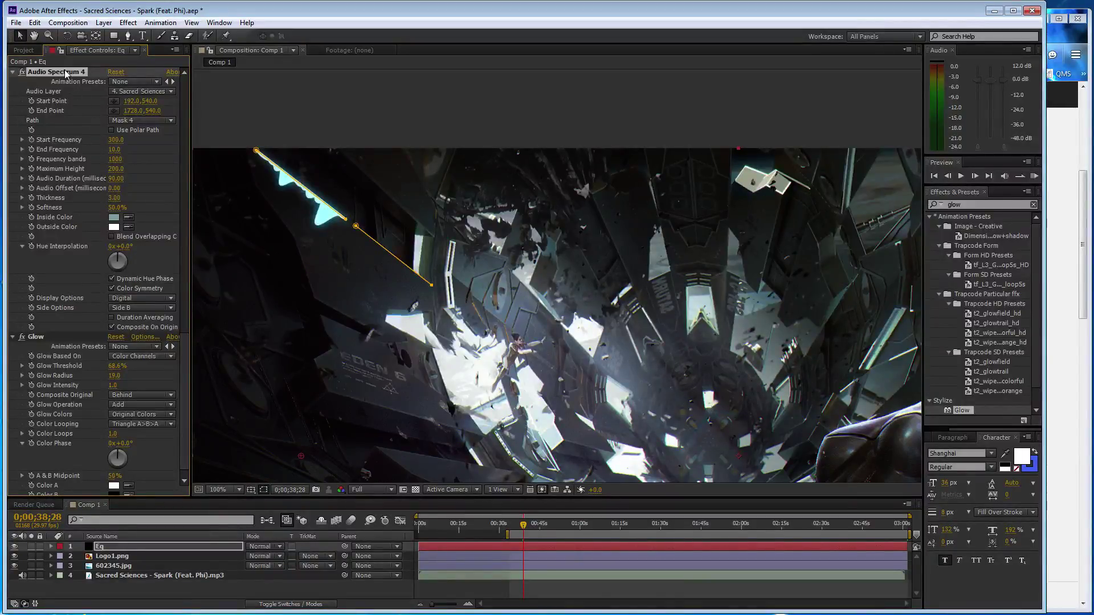
{"action": "key", "text": "ctrl+s"}
Duplicate Audio Spectrum 4 and set the copy's path to Mask 5, start frequency to 10 and end frequency to 300
{"action": "left_click", "coordinate": [131, 121]}
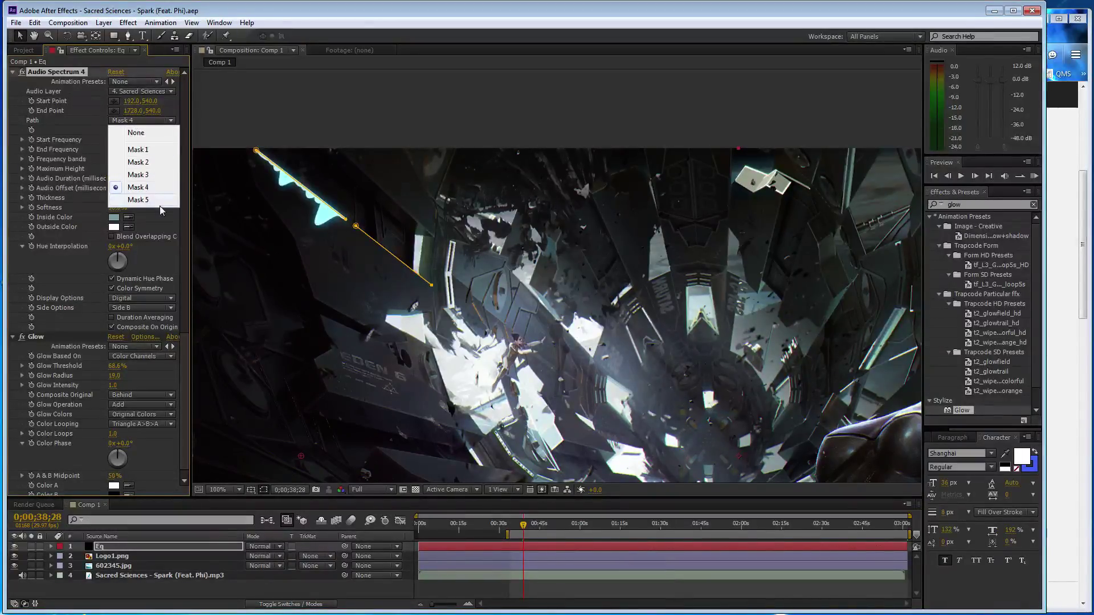
{"action": "left_click", "coordinate": [74, 69]}
{"action": "key", "text": "ctrl+d"}
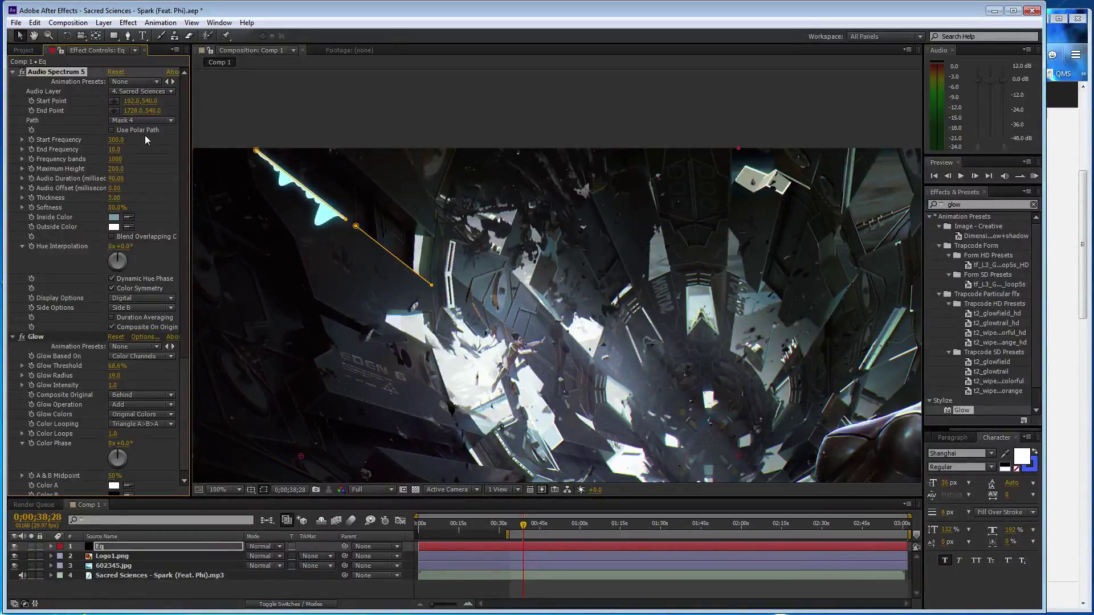
{"action": "left_click", "coordinate": [159, 120]}
{"action": "left_click", "coordinate": [160, 199]}
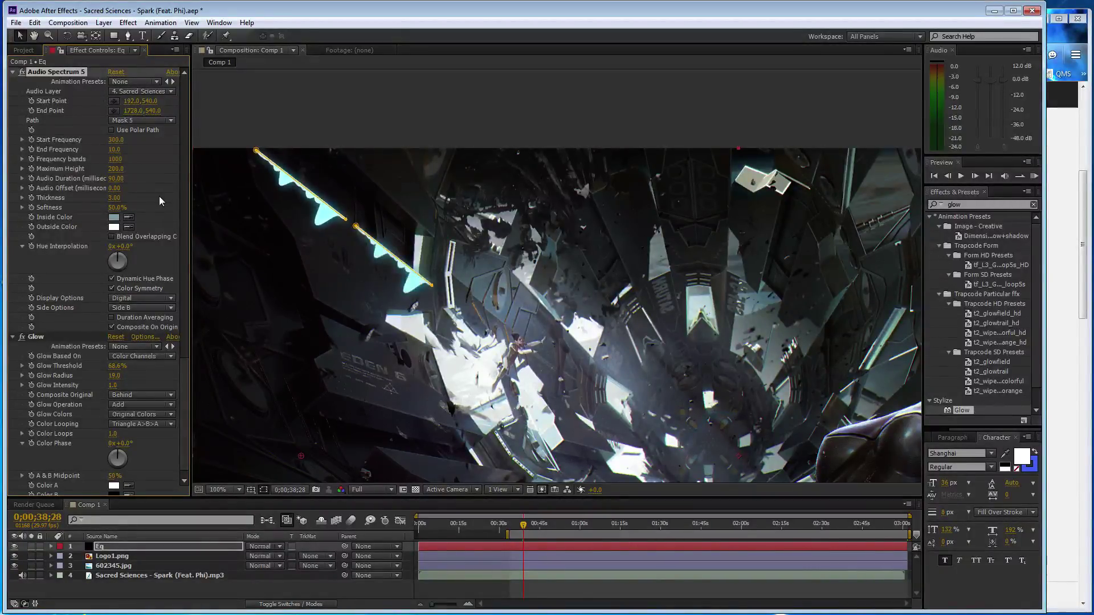
{"action": "left_click", "coordinate": [117, 140]}
{"action": "type", "text": "10"}
{"action": "key", "text": "Return"}
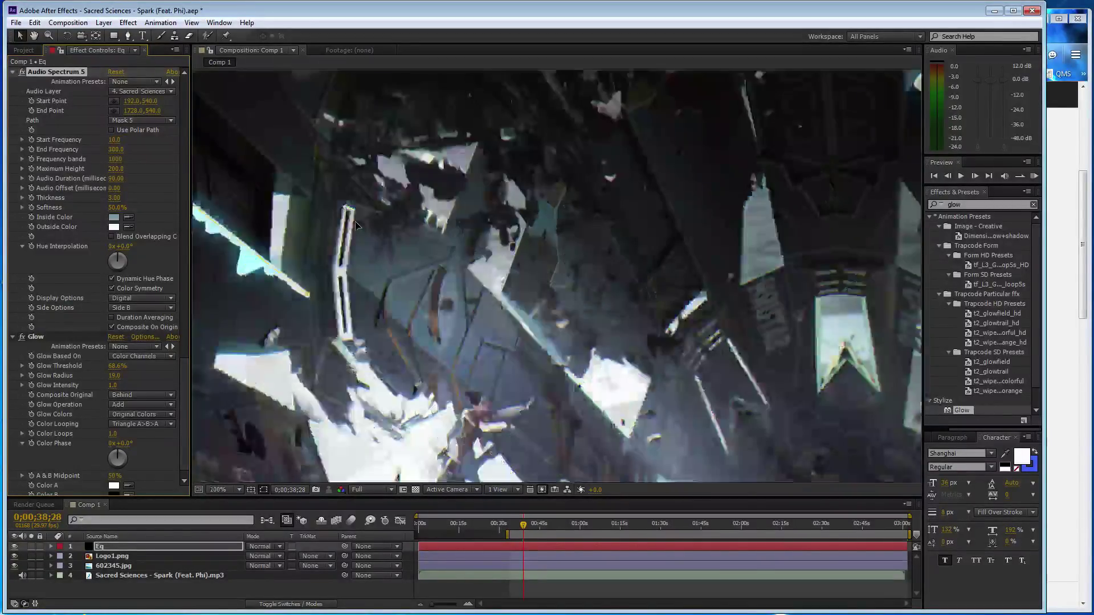
Join the end point of the upper beam mask path to the start of the second one, and save the project
{"action": "key", "text": "space"}
{"action": "left_click_drag", "start_coordinate": [261, 259], "coordinate": [735, 424]}
{"action": "scroll", "coordinate": [555, 274], "scroll_direction": "up", "scroll_amount": 3}
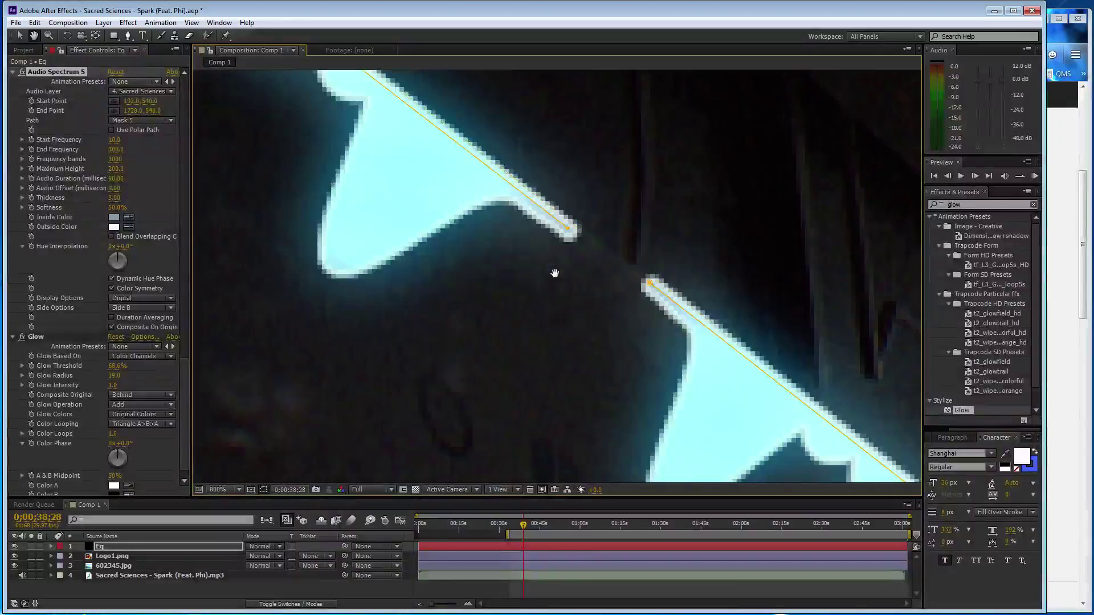
{"action": "key", "text": "v"}
{"action": "left_click_drag", "start_coordinate": [569, 230], "coordinate": [631, 273]}
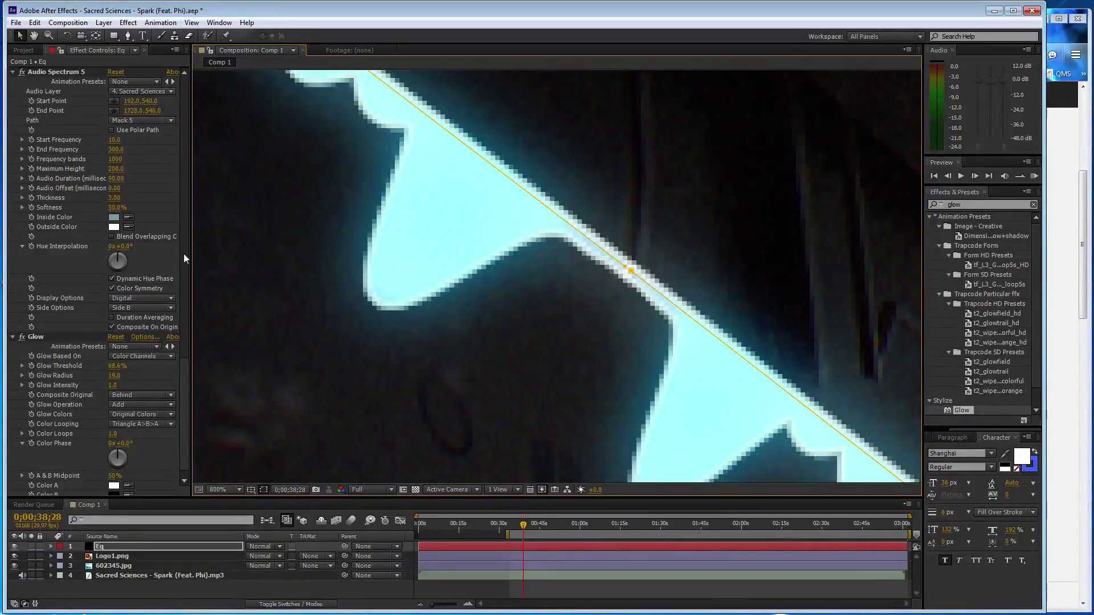
{"action": "left_click", "coordinate": [121, 219]}
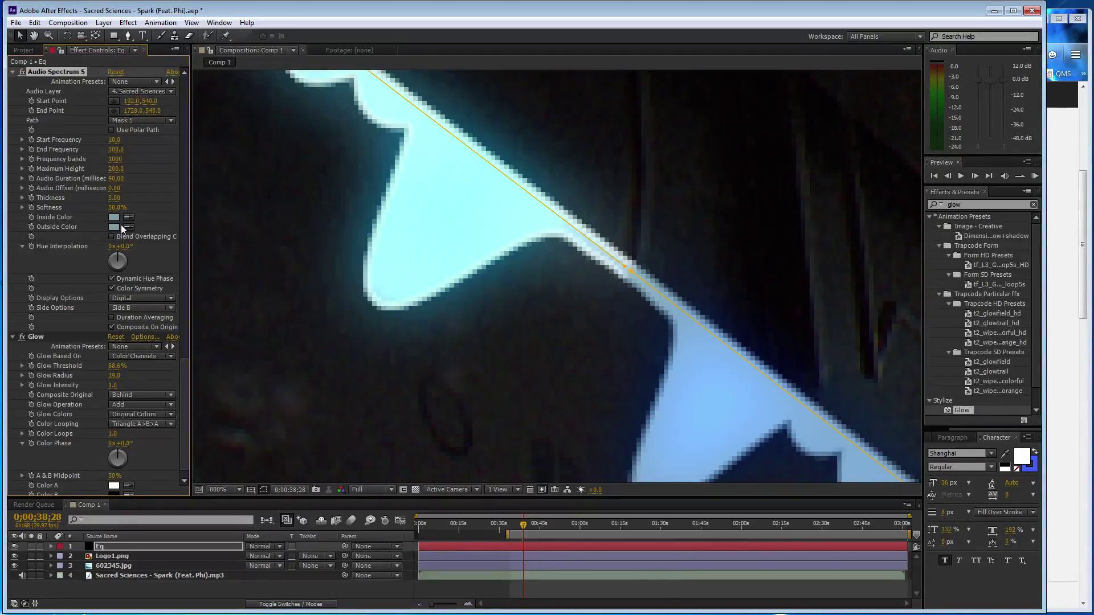
{"action": "key", "text": "ctrl+z"}
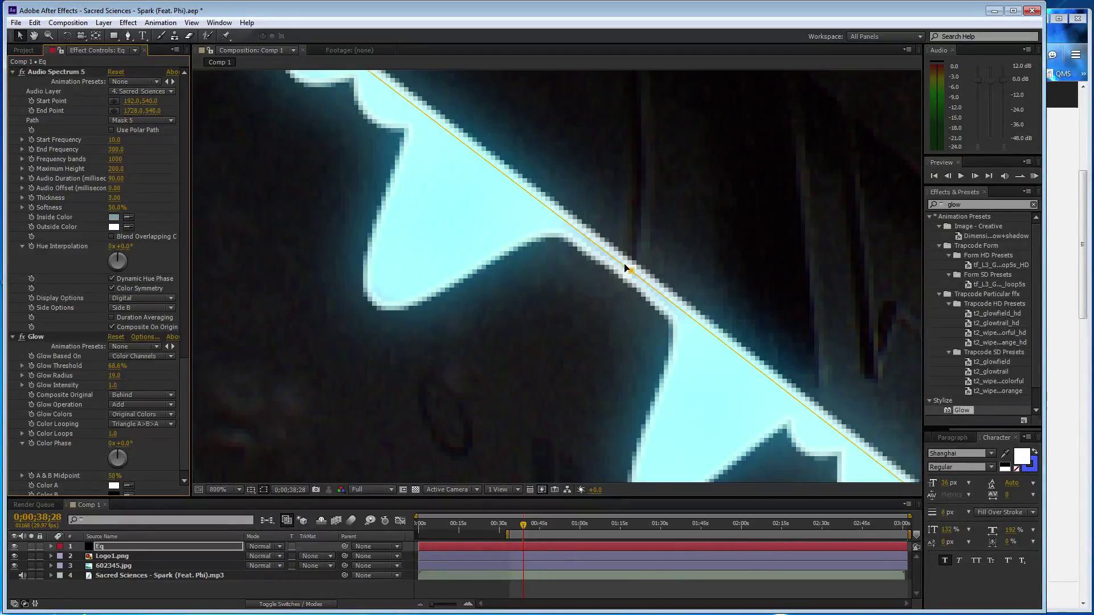
{"action": "scroll", "coordinate": [692, 267], "scroll_direction": "down", "scroll_amount": 8}
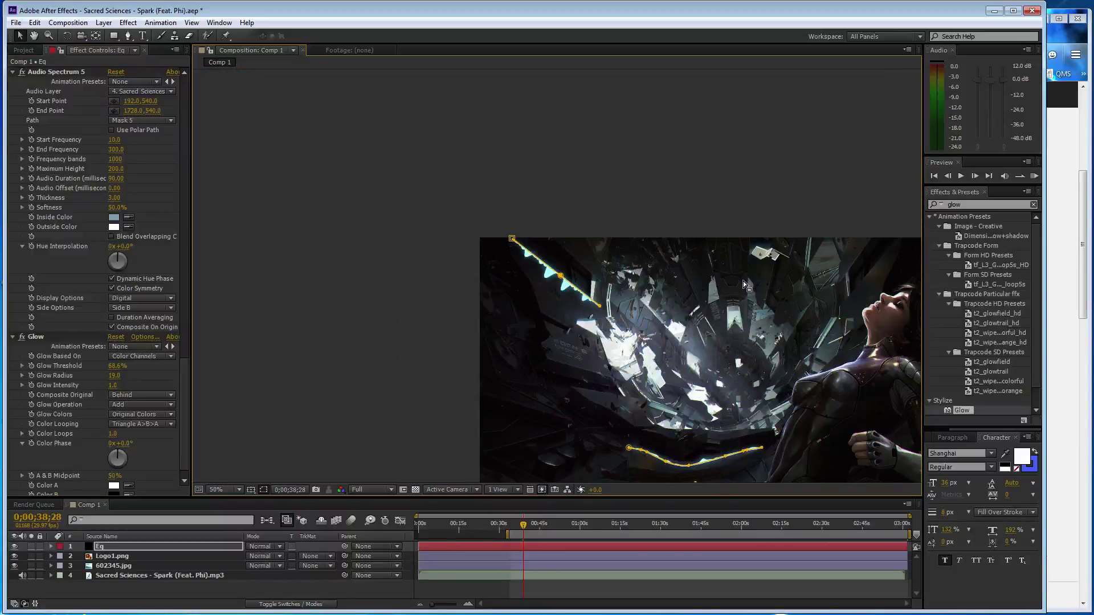
{"action": "key", "text": "ctrl+s"}
RAM-preview the composition with sound, pausing Blackmill - Gaia (Full Version) on SoundCloud in the browser and returning to After Effects
{"action": "left_click_drag", "start_coordinate": [726, 342], "coordinate": [553, 239]}
{"action": "key", "text": "KP_0"}
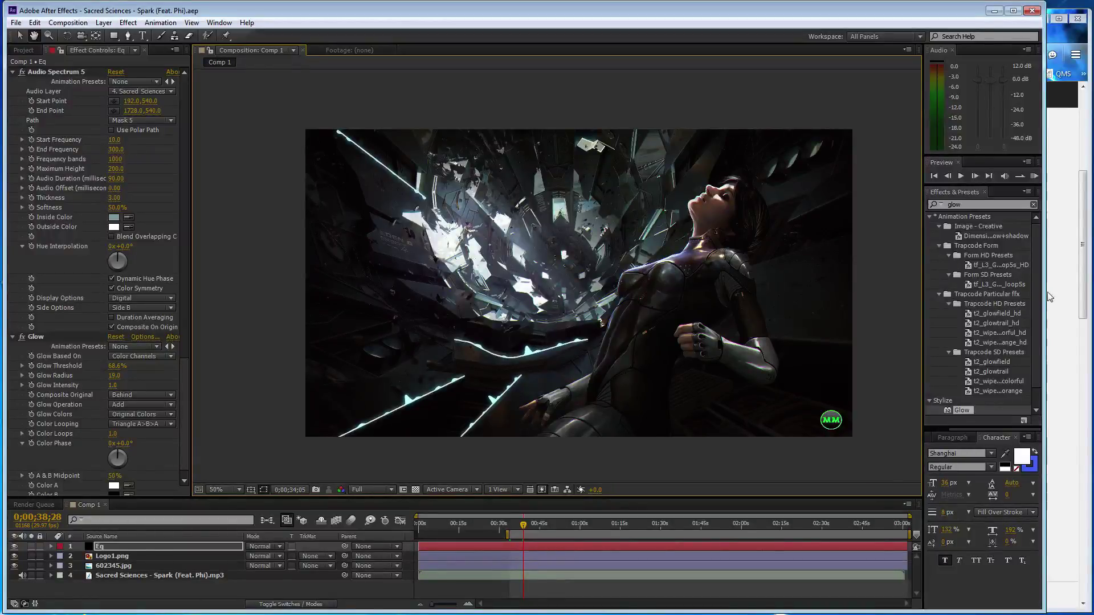
{"action": "left_click", "coordinate": [1065, 303]}
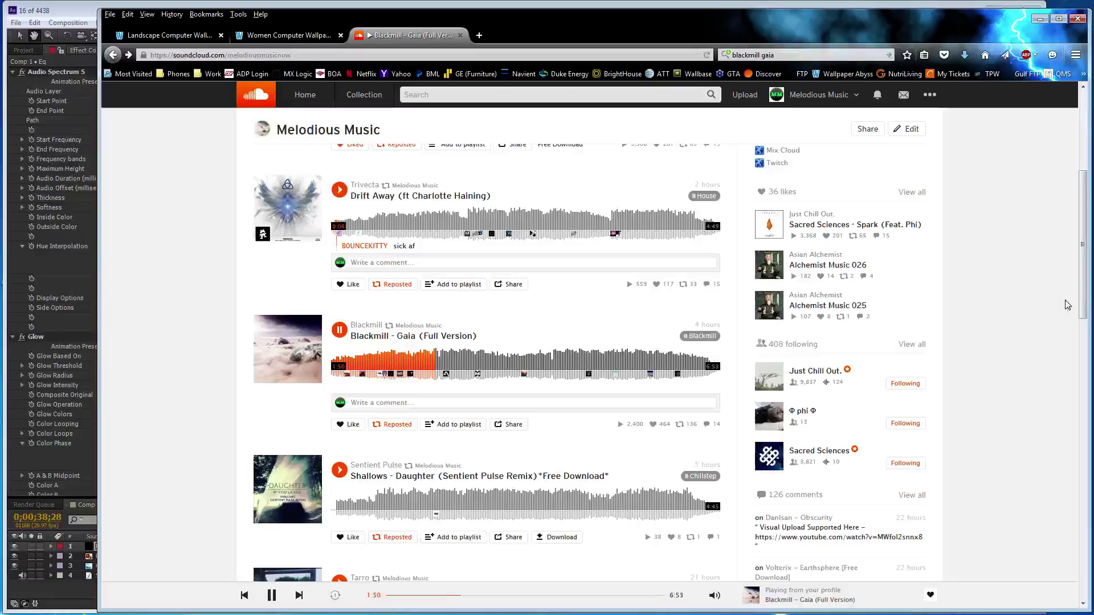
{"action": "left_click", "coordinate": [341, 334]}
{"action": "left_click", "coordinate": [68, 7]}
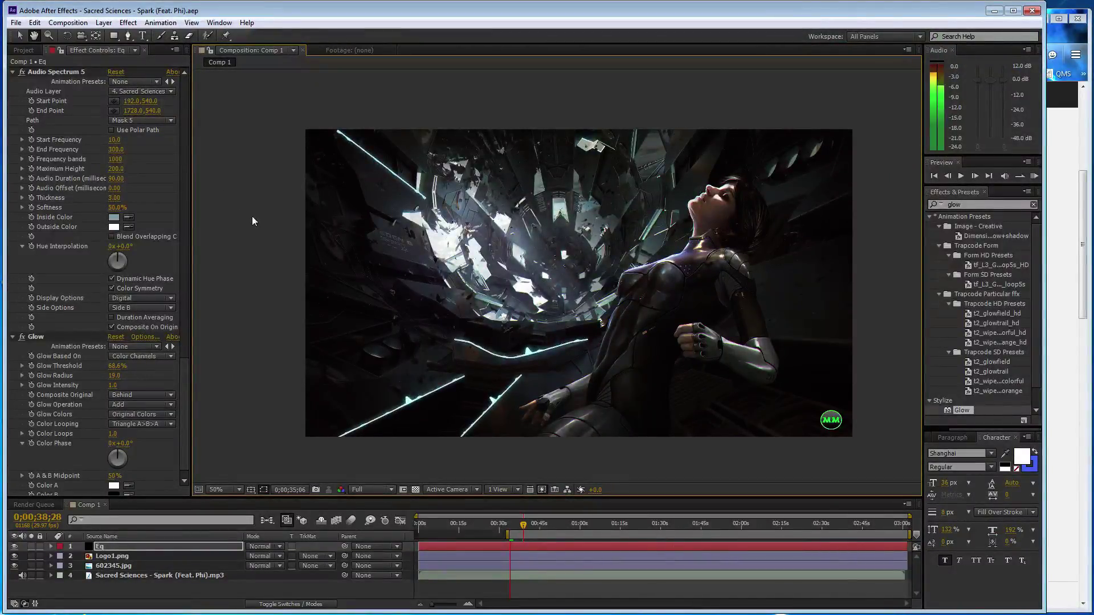
{"action": "key", "text": "space"}
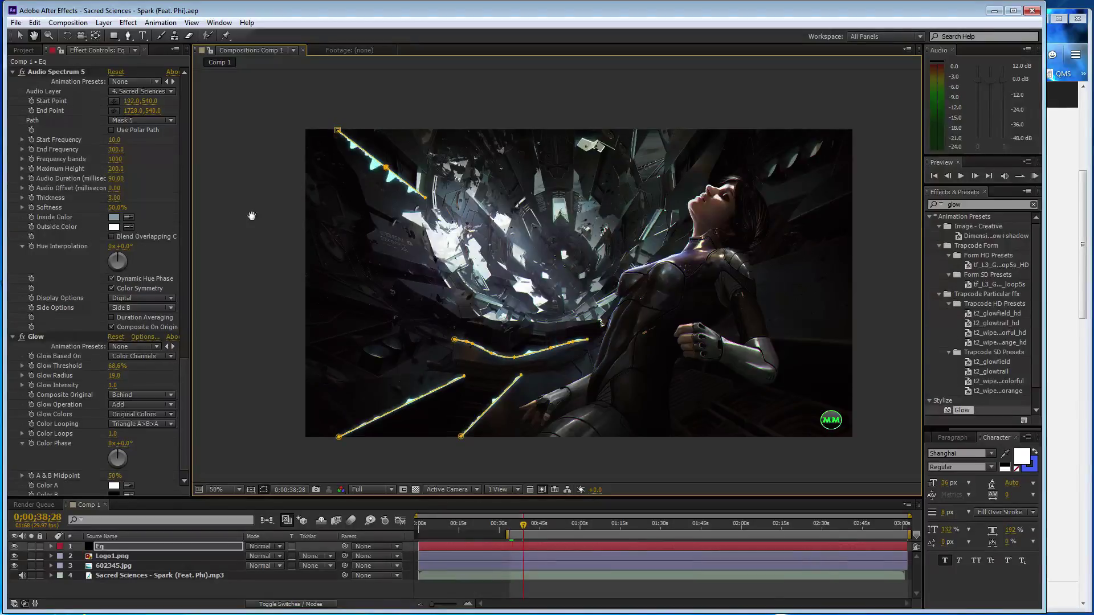
Reveal the song layer's audio waveform, enlarge the timeline and move the work area's start to about 0;00;46
{"action": "left_click", "coordinate": [50, 575]}
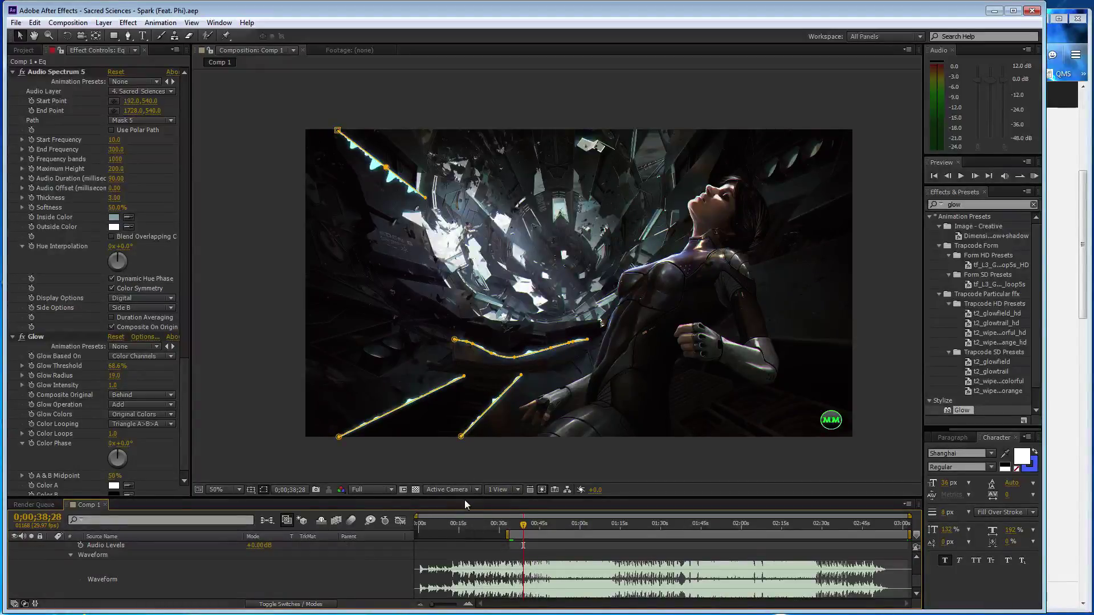
{"action": "left_click_drag", "start_coordinate": [464, 500], "coordinate": [465, 487]}
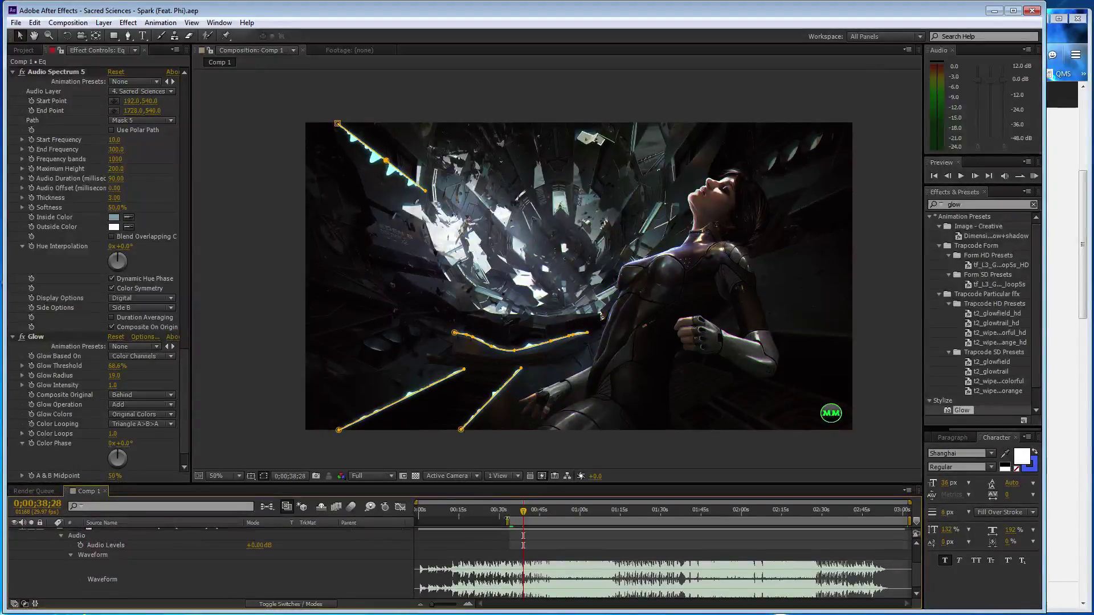
{"action": "left_click_drag", "start_coordinate": [507, 520], "coordinate": [534, 521]}
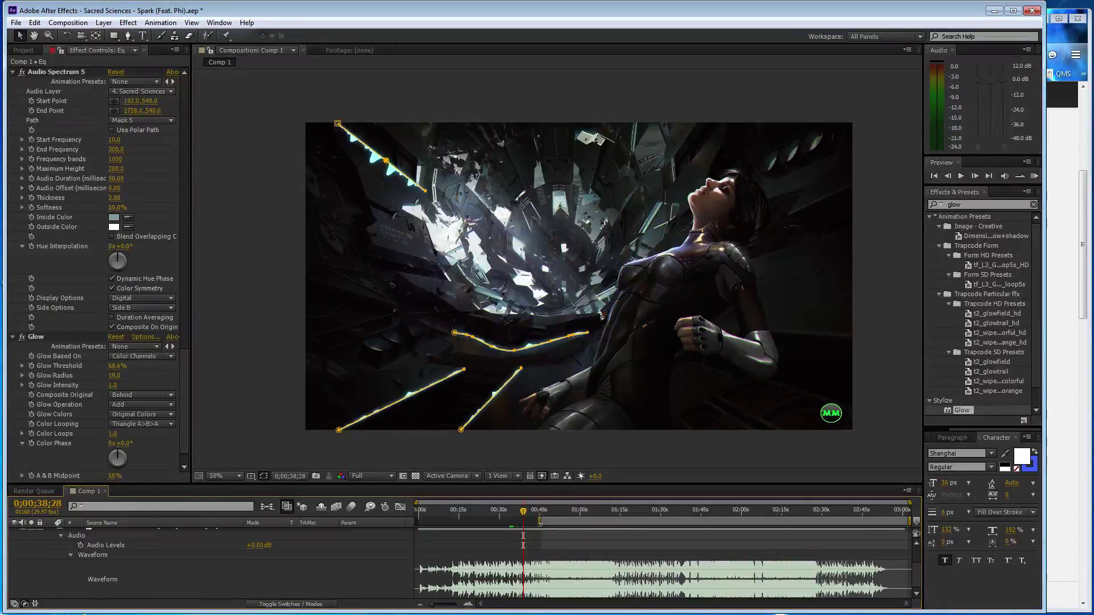
RAM-preview the spectrums from the work area's start, and go back to the first Audio Spectrum effect's settings
{"action": "key", "text": "KP_0"}
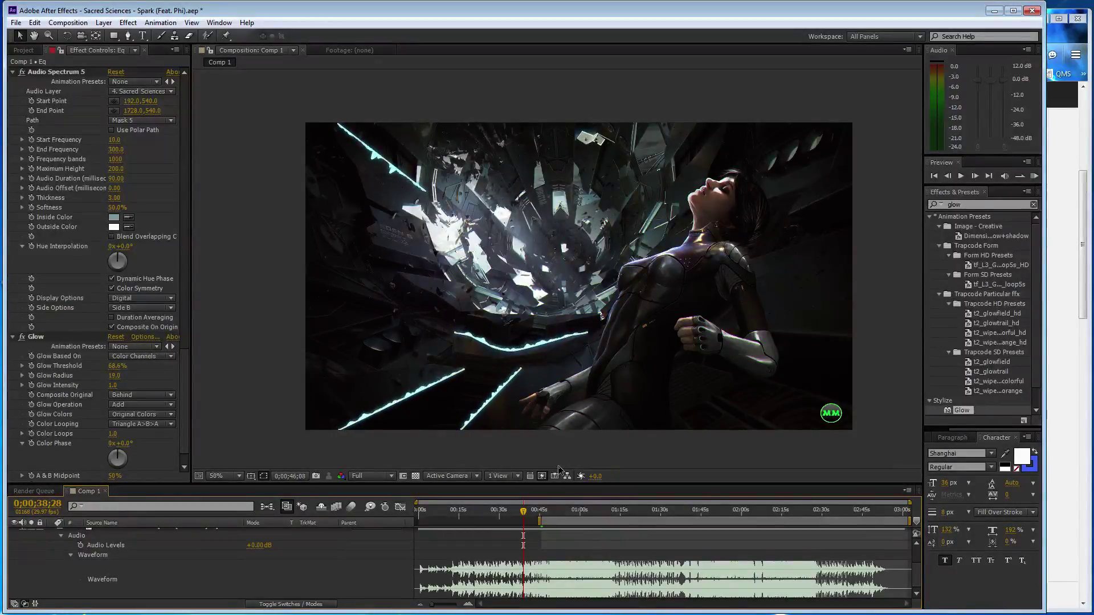
{"action": "scroll", "coordinate": [151, 278], "scroll_direction": "up", "scroll_amount": 10}
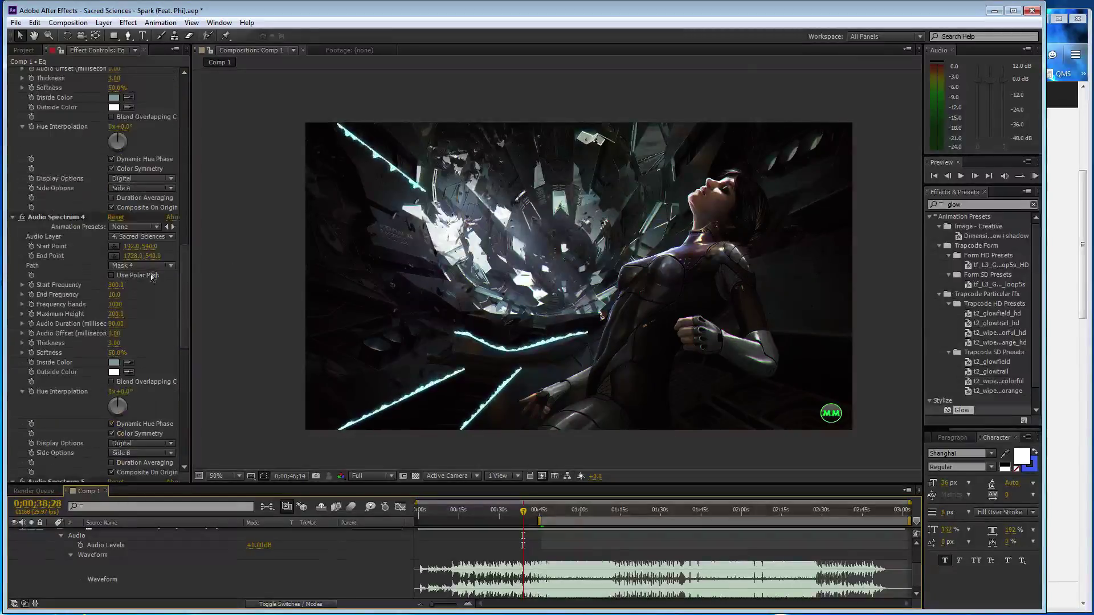
{"action": "scroll", "coordinate": [152, 278], "scroll_direction": "up", "scroll_amount": 5}
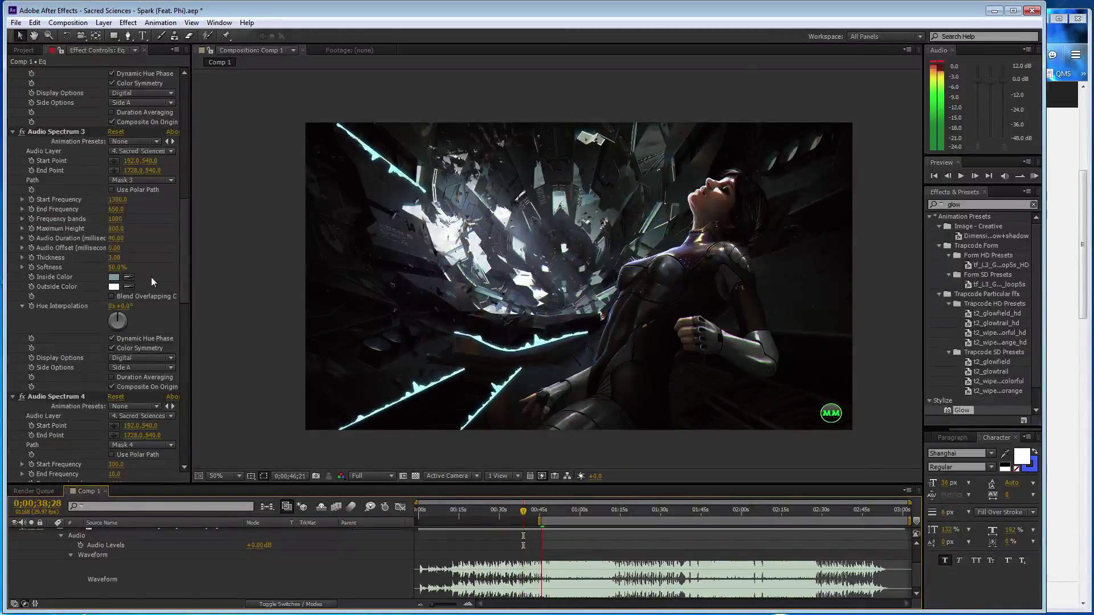
{"action": "key", "text": "space"}
{"action": "scroll", "coordinate": [151, 276], "scroll_direction": "up", "scroll_amount": 5}
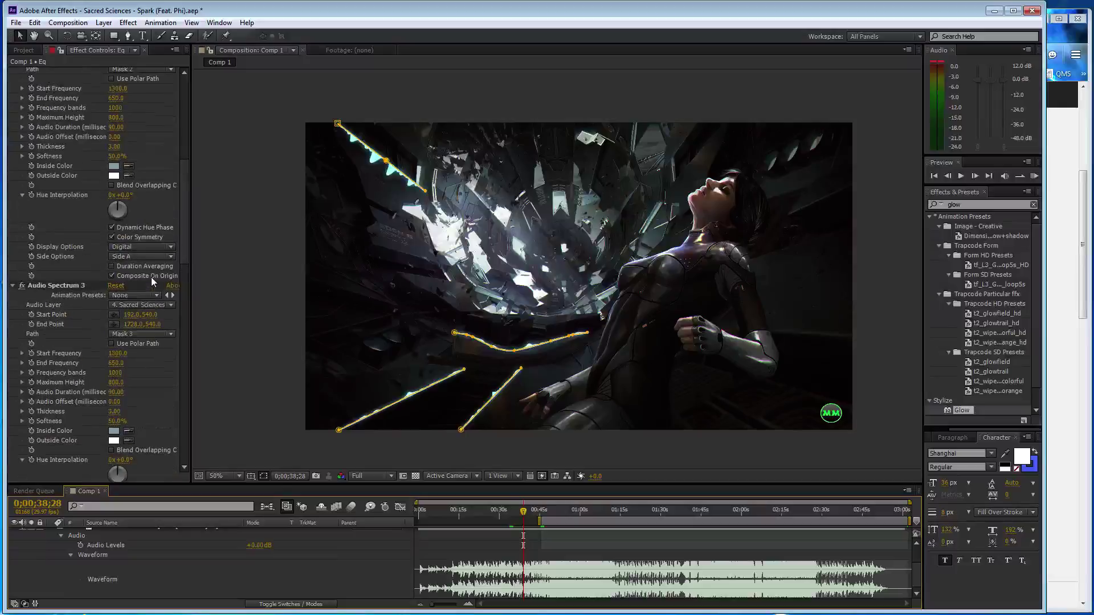
{"action": "scroll", "coordinate": [152, 276], "scroll_direction": "up", "scroll_amount": 10}
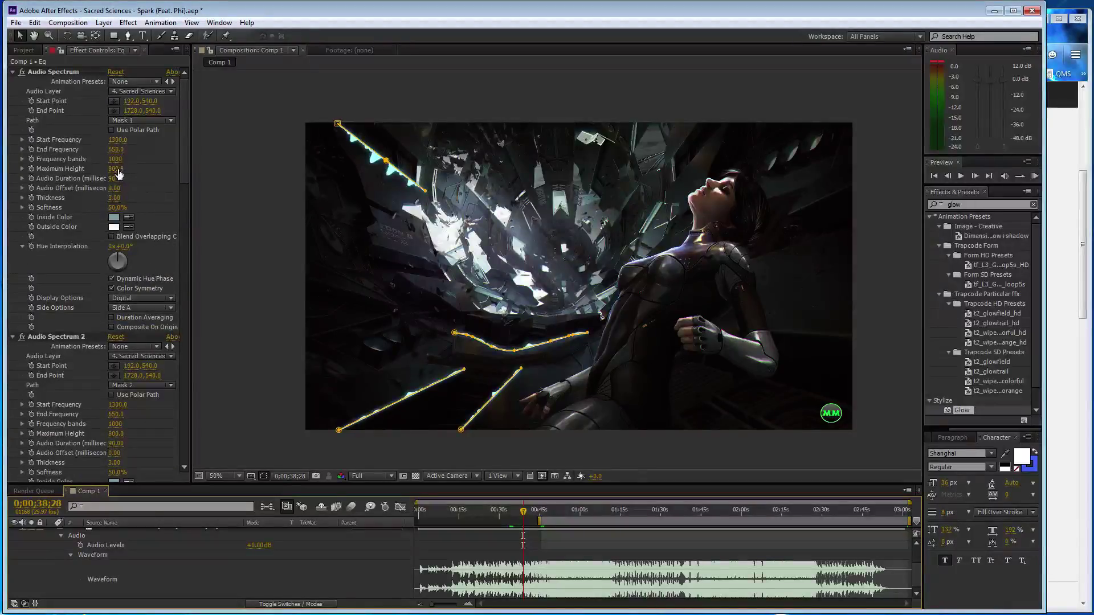
Set the Maximum Height of Audio Spectrum, Audio Spectrum 2 and Audio Spectrum 3 to 600
{"action": "left_click", "coordinate": [119, 169]}
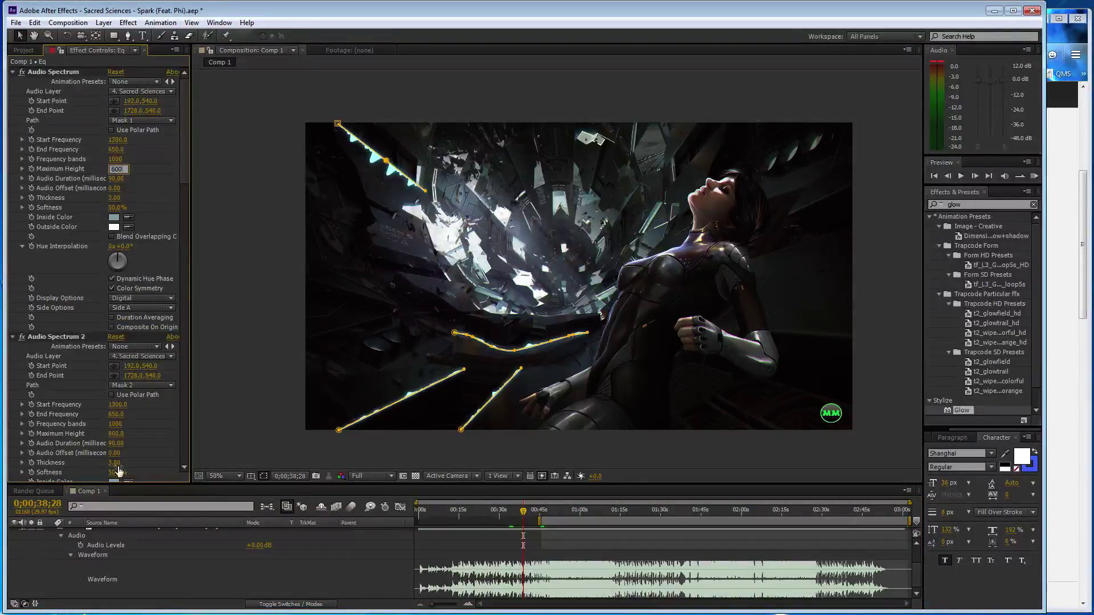
{"action": "type", "text": "600"}
{"action": "left_click", "coordinate": [117, 434]}
{"action": "type", "text": "600"}
{"action": "key", "text": "Return"}
{"action": "scroll", "coordinate": [126, 388], "scroll_direction": "down", "scroll_amount": 10}
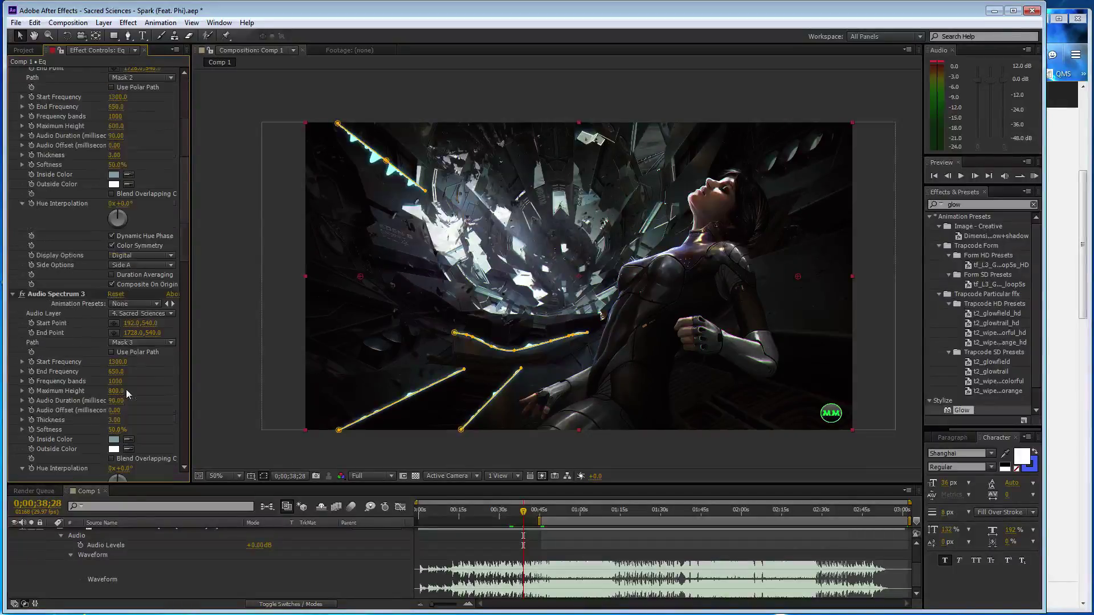
{"action": "left_click", "coordinate": [119, 392]}
{"action": "type", "text": "600"}
{"action": "key", "text": "Return"}
{"action": "scroll", "coordinate": [131, 386], "scroll_direction": "down", "scroll_amount": 11}
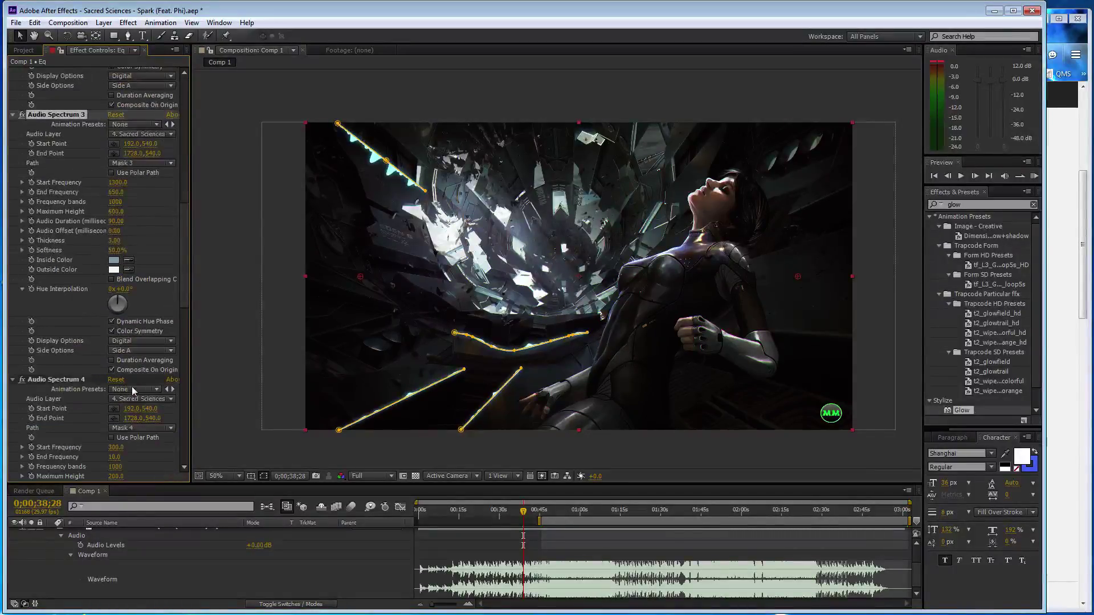
RAM-preview the spectrums with sound from the work area's start, stop the playback and save the project
{"action": "key", "text": "KP_0"}
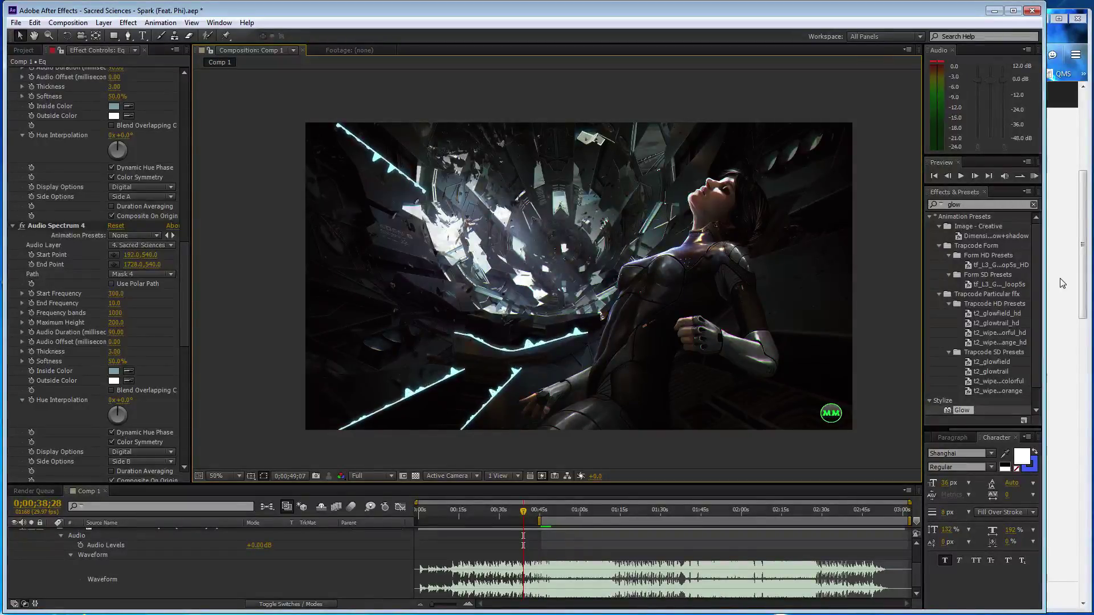
{"action": "scroll", "coordinate": [97, 261], "scroll_direction": "up", "scroll_amount": 12}
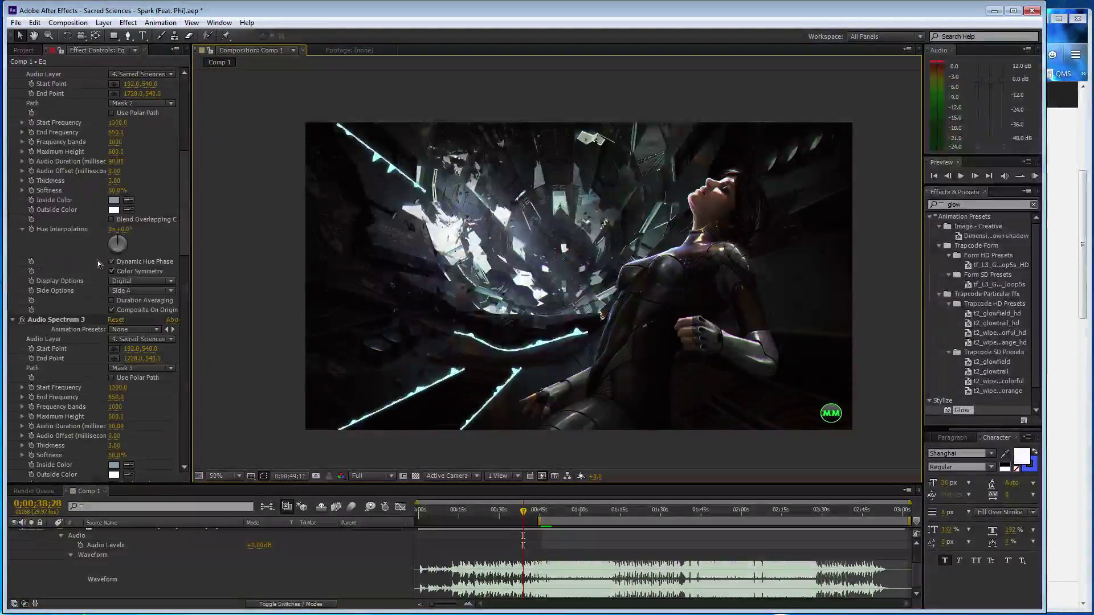
{"action": "scroll", "coordinate": [98, 261], "scroll_direction": "up", "scroll_amount": 5}
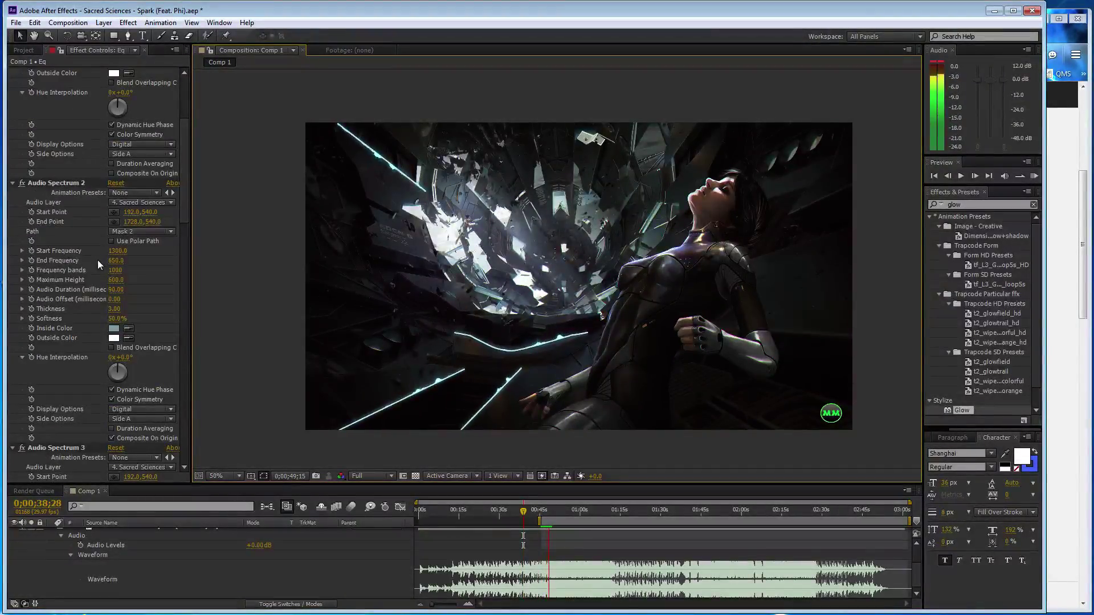
{"action": "key", "text": "space"}
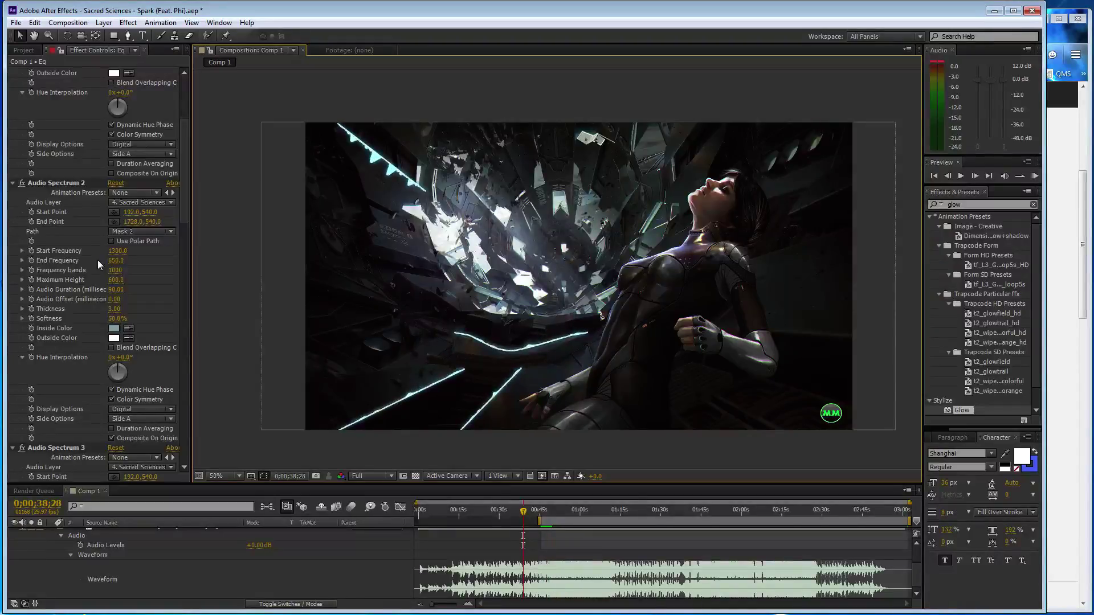
{"action": "key", "text": "ctrl+s"}
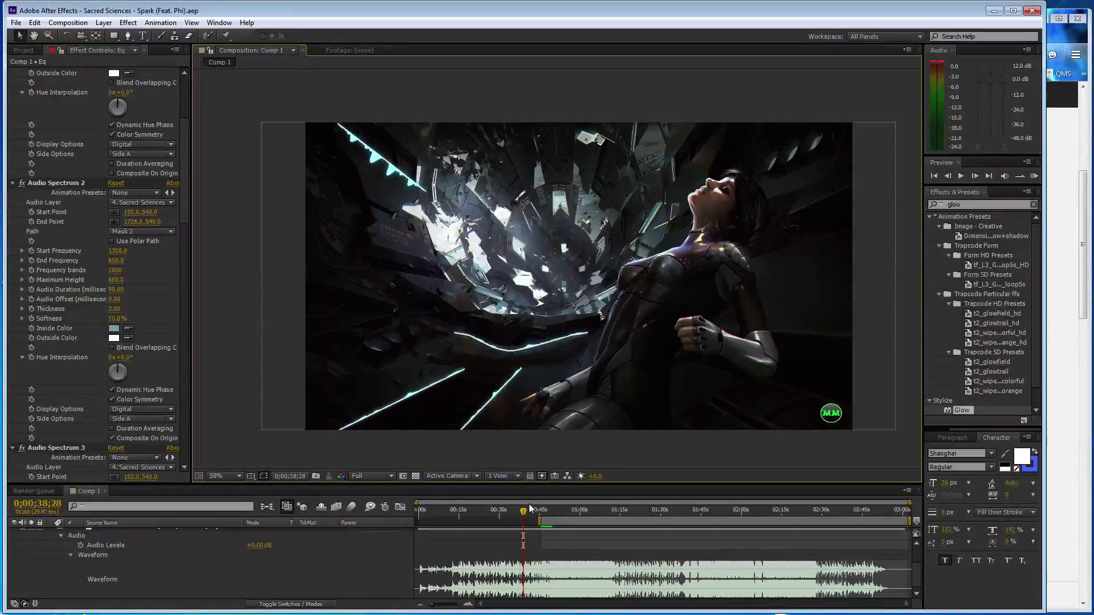
Move the current time to 0;00;48;20 and collapse the song layer's properties in the timeline
{"action": "left_click_drag", "start_coordinate": [528, 503], "coordinate": [552, 510]}
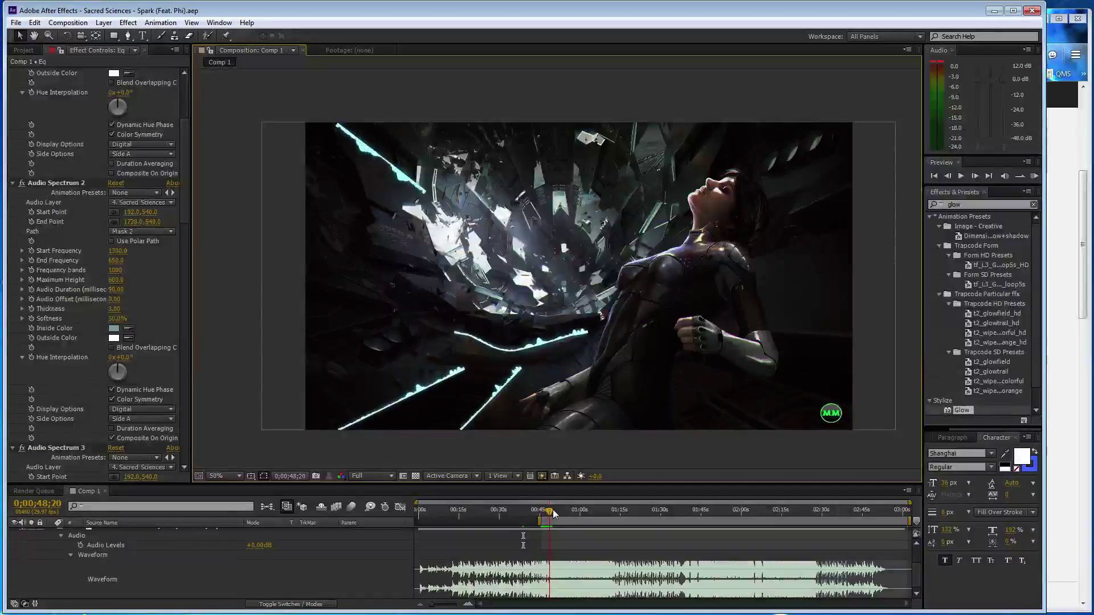
{"action": "scroll", "coordinate": [75, 535], "scroll_direction": "up", "scroll_amount": 2}
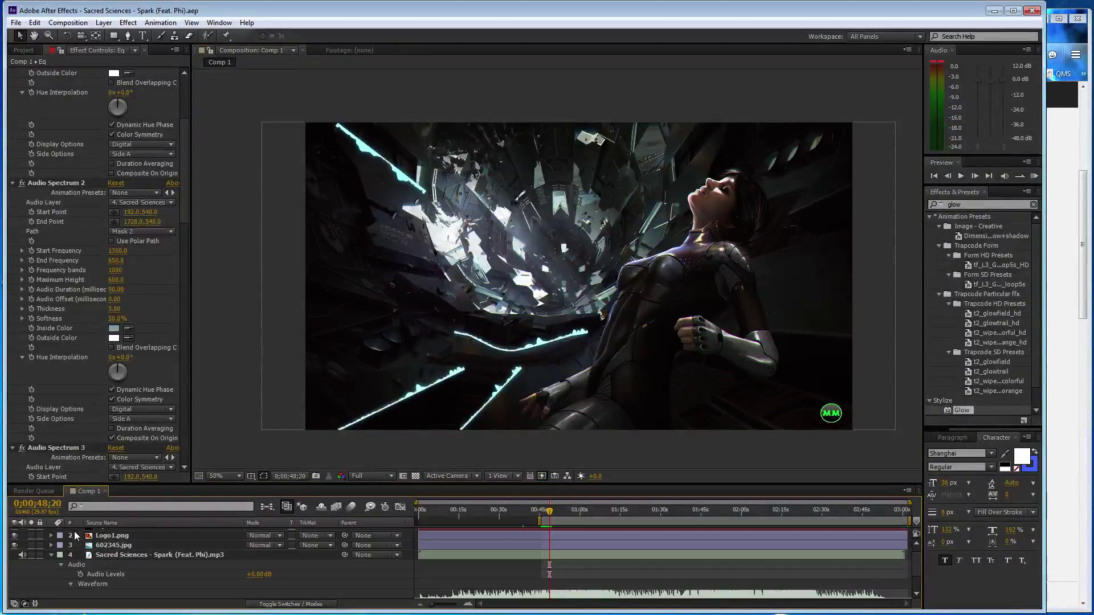
{"action": "left_click", "coordinate": [75, 537]}
{"action": "left_click", "coordinate": [51, 555]}
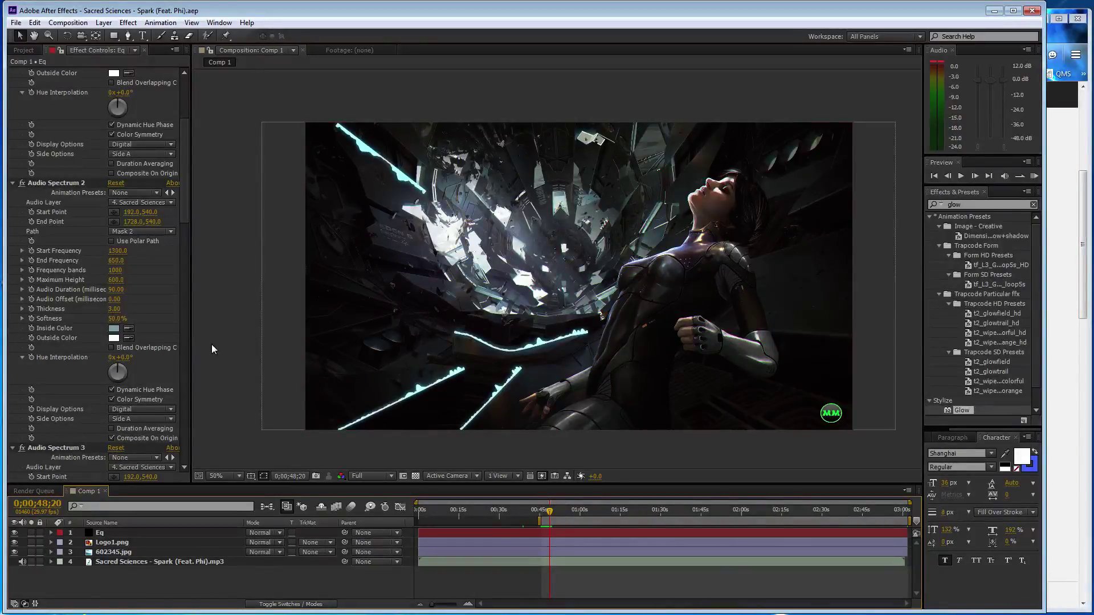
Create a white 1920 x 1080 px solid named "particles"
{"action": "key", "text": "ctrl+shift+y"}
{"action": "left_click", "coordinate": [235, 289]}
{"action": "left_click_drag", "start_coordinate": [182, 261], "coordinate": [143, 235]}
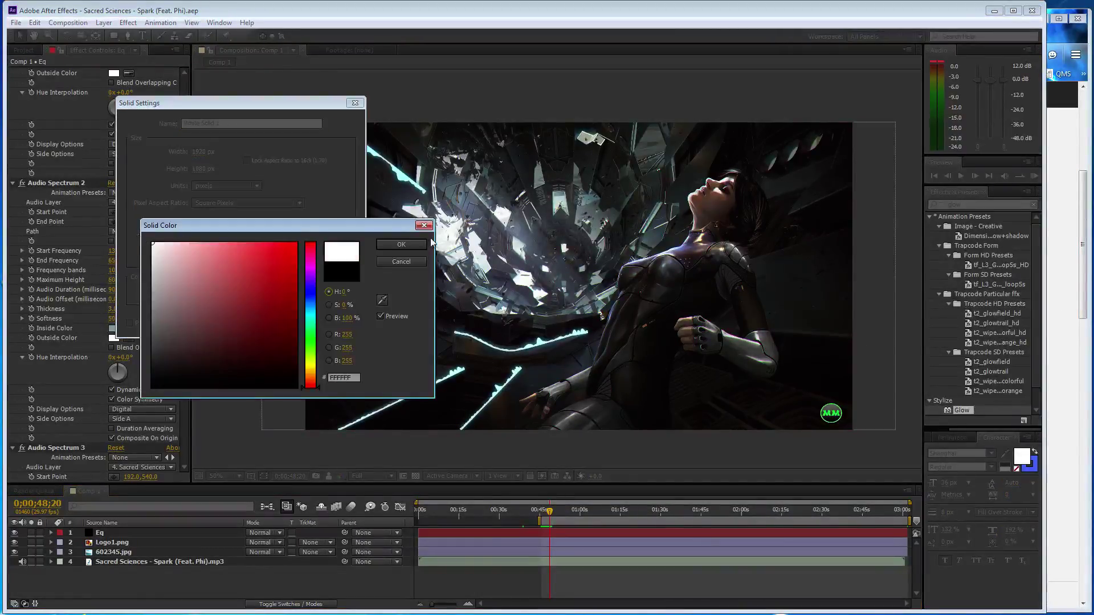
{"action": "left_click", "coordinate": [388, 242]}
{"action": "left_click", "coordinate": [229, 124]}
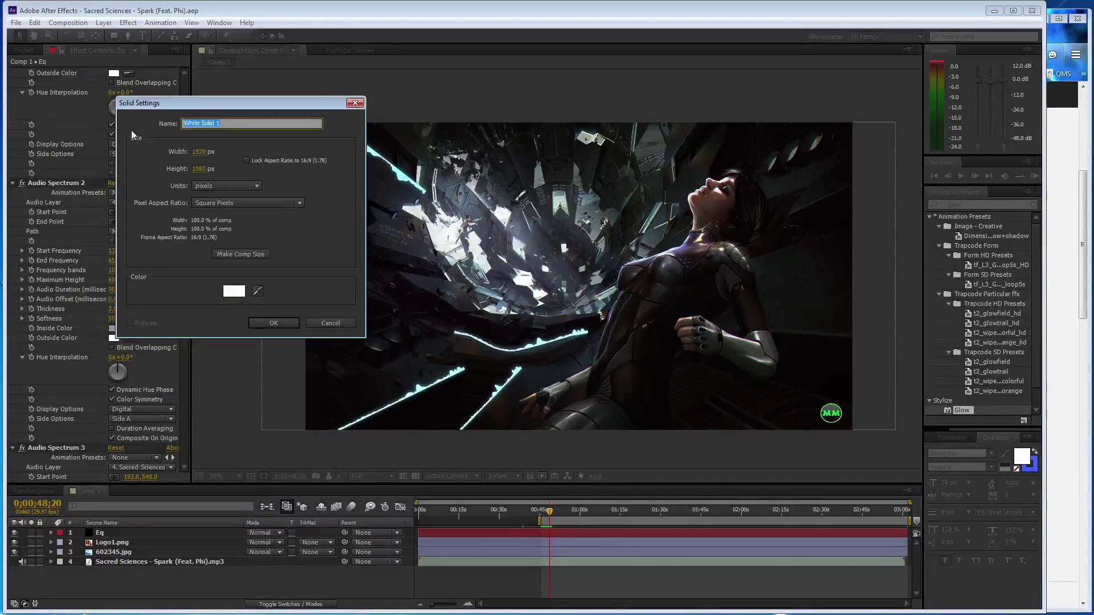
{"action": "type", "text": "partice"}
{"action": "key", "text": "BackSpace"}
{"action": "type", "text": "les"}
{"action": "key", "text": "Return"}
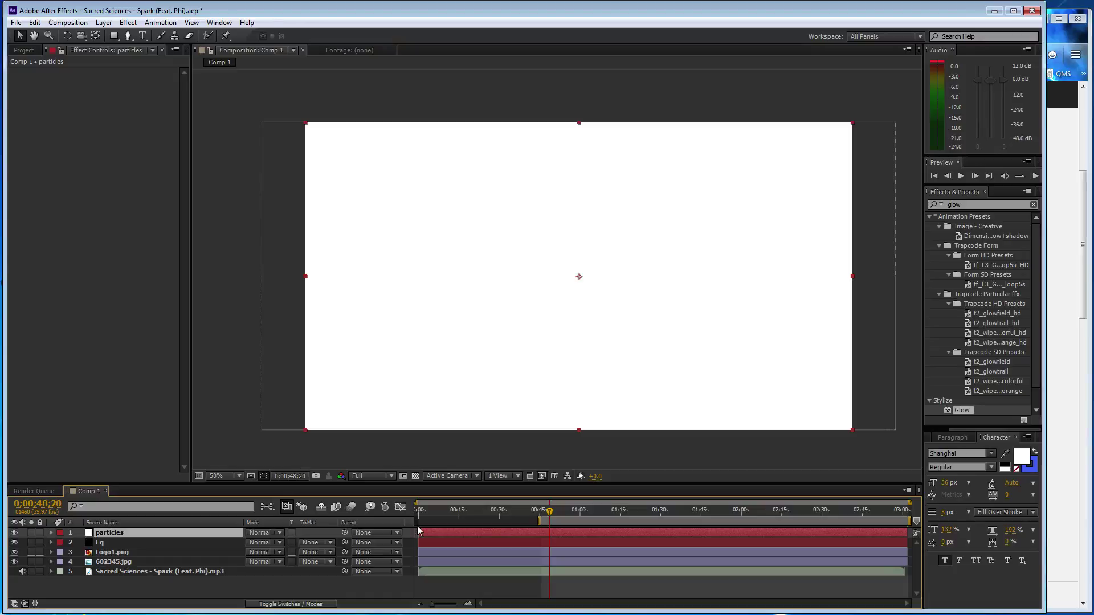
Trim the start of the particles layer to the current time and apply the CC Snowfall effect to it
{"action": "left_click_drag", "start_coordinate": [418, 530], "coordinate": [549, 532]}
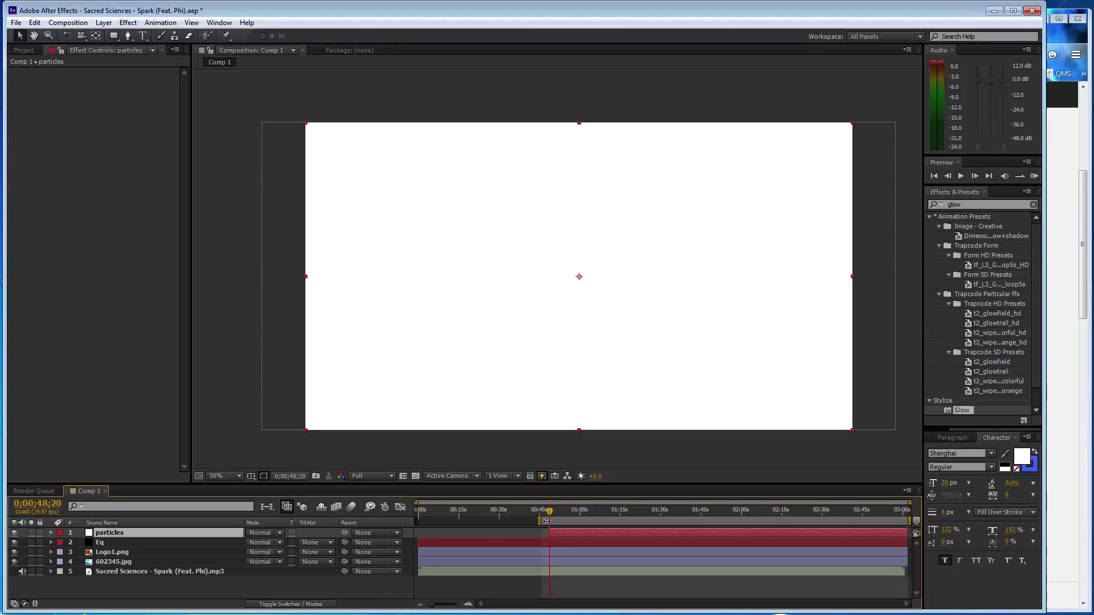
{"action": "left_click", "coordinate": [130, 25]}
{"action": "mouse_move", "coordinate": [249, 255]}
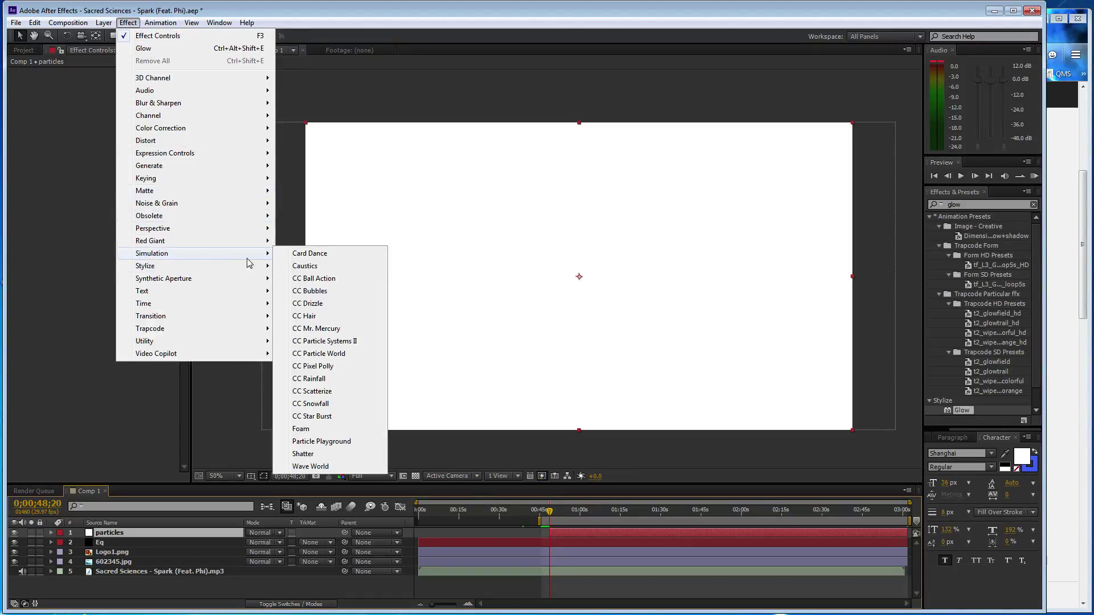
{"action": "left_click", "coordinate": [340, 404]}
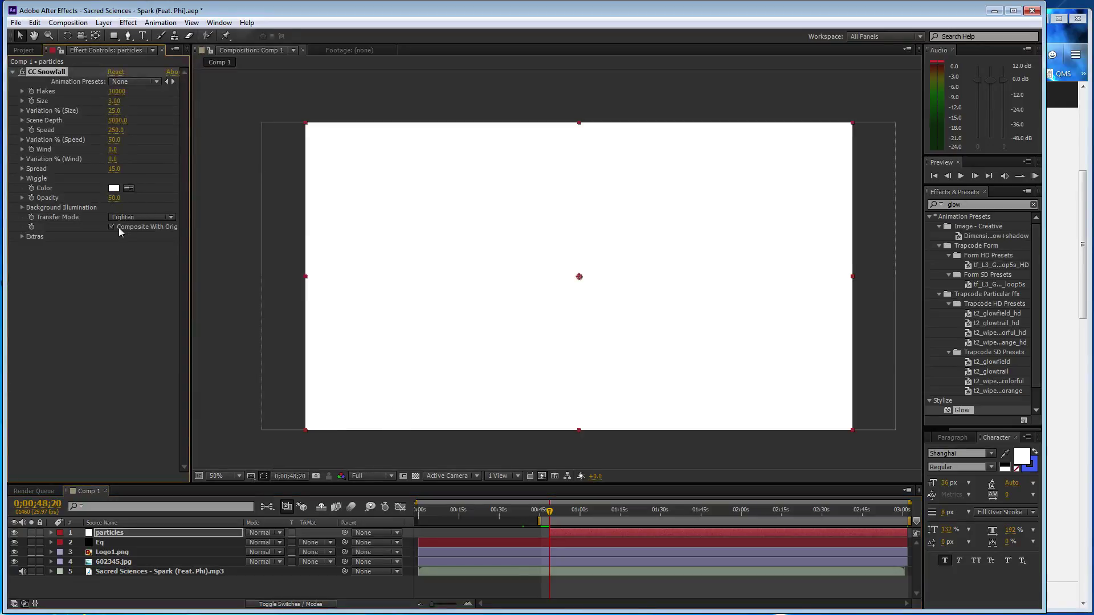
Turn off compositing with the original for the snowfall, and set its Opacity to 100 and Flakes to 500
{"action": "left_click_drag", "start_coordinate": [115, 198], "coordinate": [264, 197]}
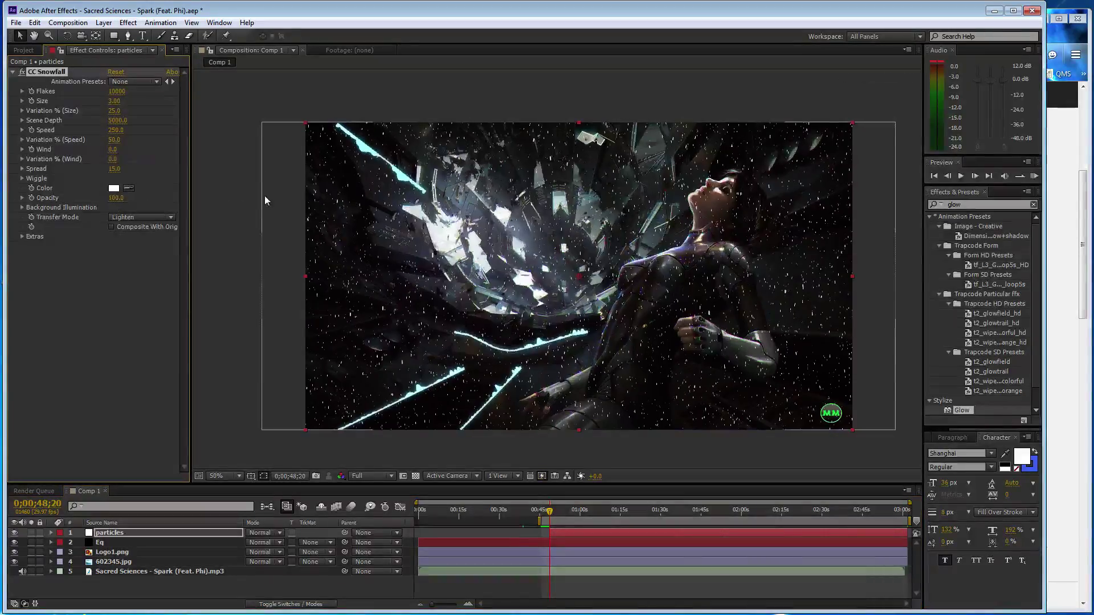
{"action": "left_click", "coordinate": [117, 92]}
{"action": "type", "text": "500"}
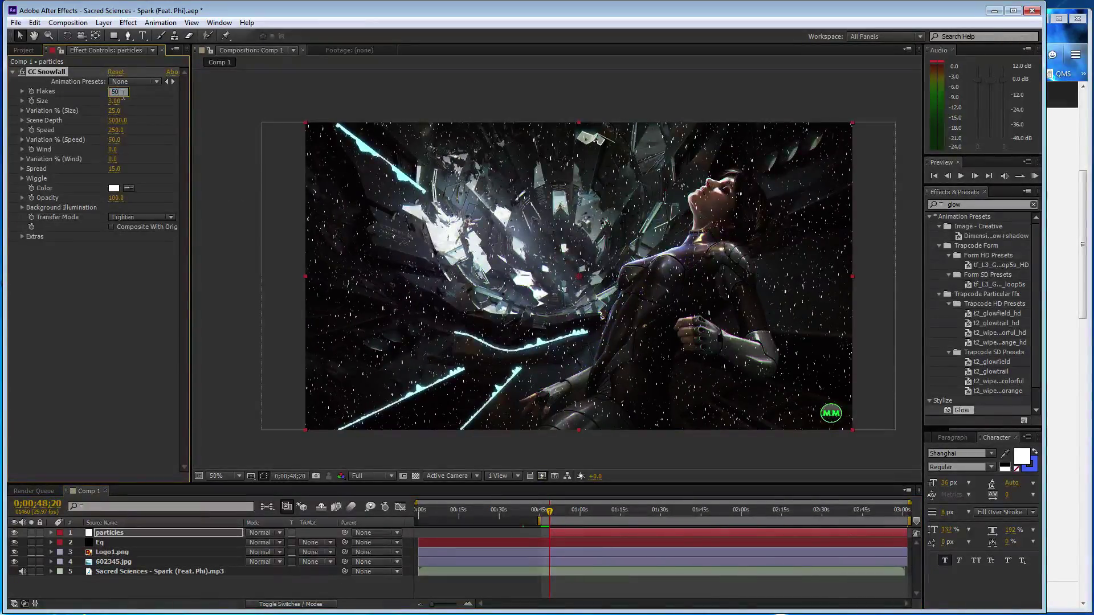
Set the snowfall's Scene Depth to 12500 and its Speed to 80
{"action": "left_click", "coordinate": [117, 120]}
{"action": "type", "text": "10"}
{"action": "key", "text": "BackSpace"}
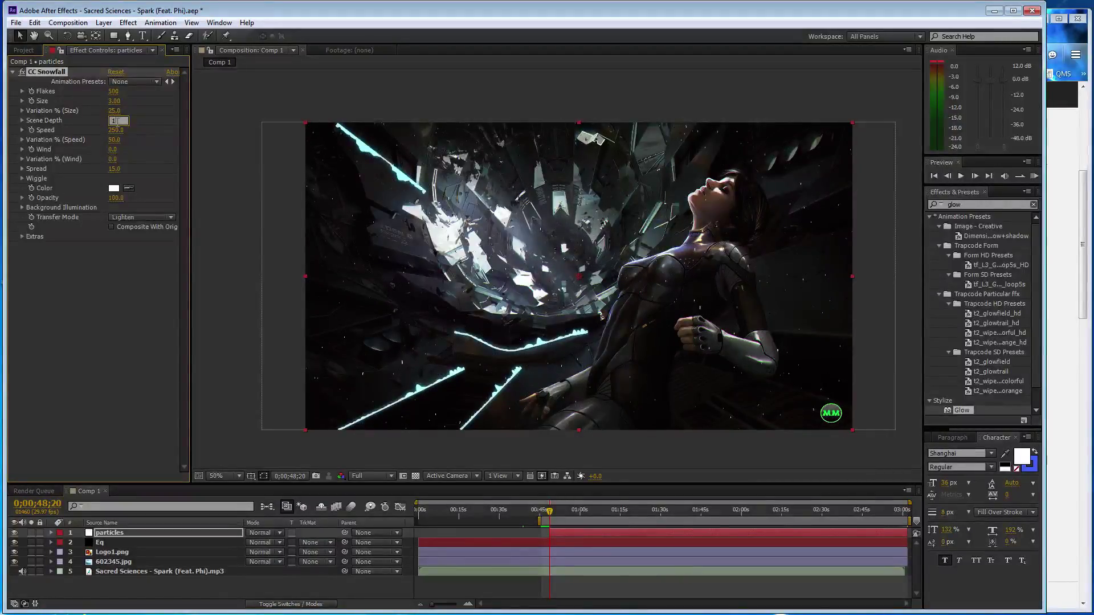
{"action": "type", "text": "2500"}
{"action": "left_click", "coordinate": [121, 132]}
{"action": "type", "text": "100"}
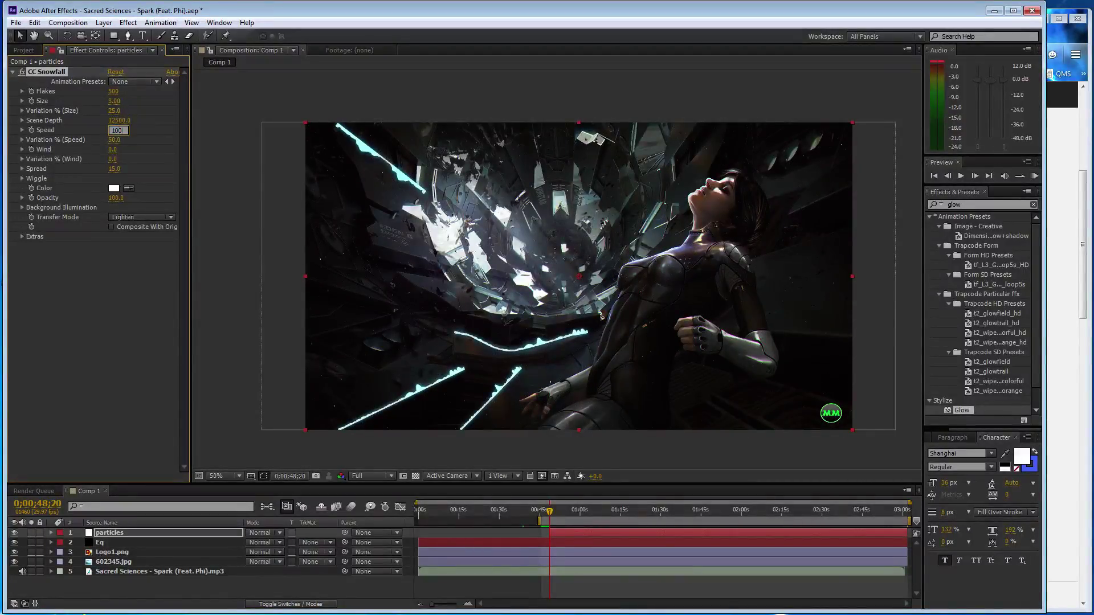
{"action": "key", "text": "BackSpace"}
{"action": "key", "text": "BackSpace"}
{"action": "key", "text": "BackSpace"}
{"action": "type", "text": "80"}
{"action": "key", "text": "Return"}
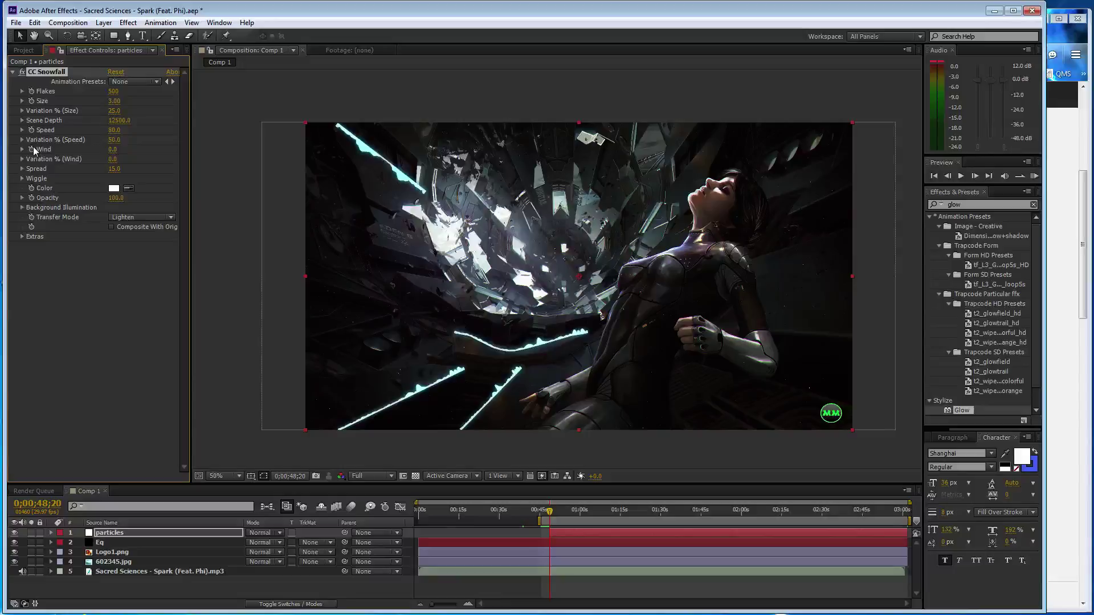
Expand the snowfall's Wiggle settings, then add a Glow effect to the particles layer and duplicate it
{"action": "left_click", "coordinate": [22, 178]}
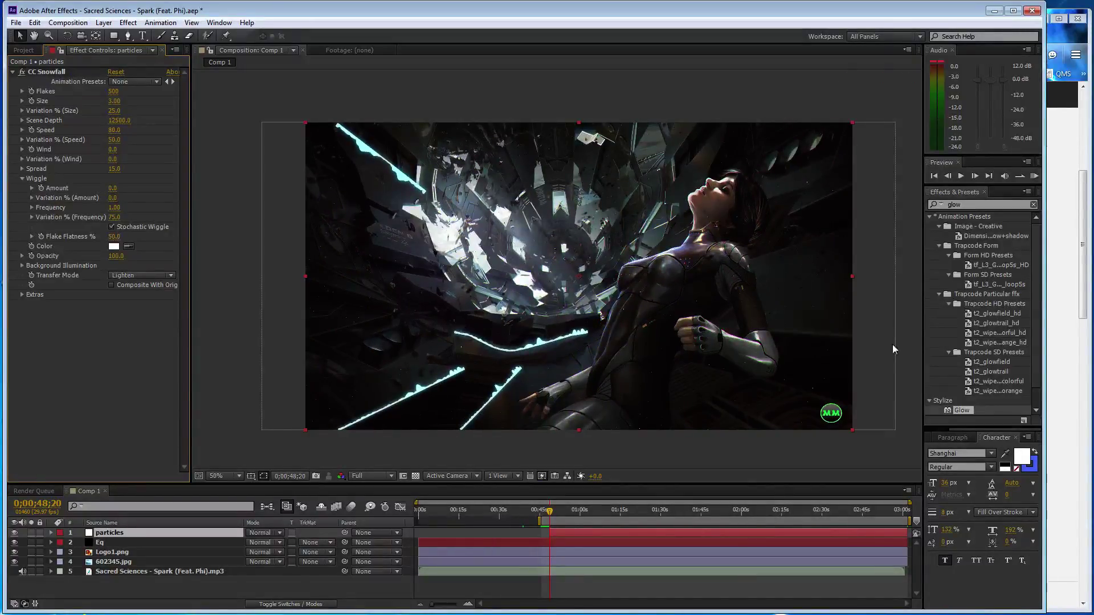
{"action": "double_click", "coordinate": [962, 411]}
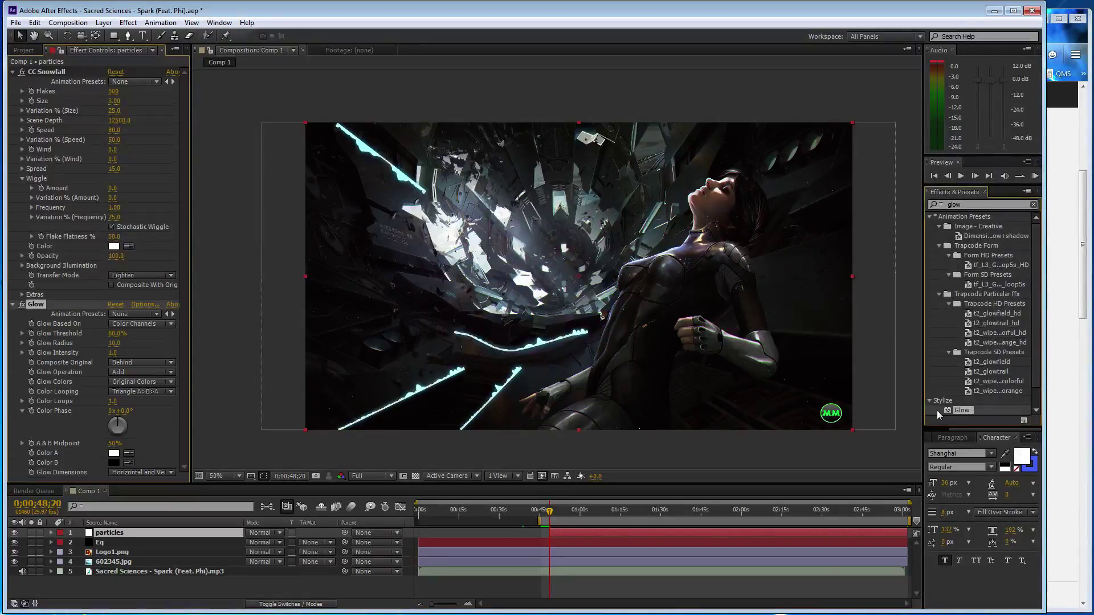
{"action": "left_click", "coordinate": [971, 417]}
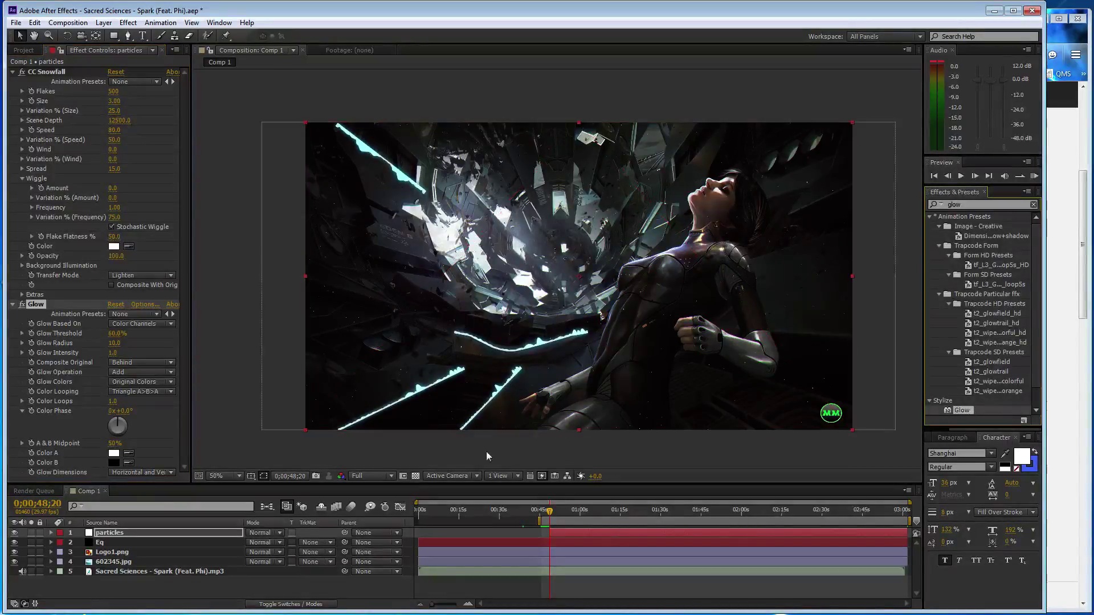
{"action": "key", "text": "ctrl+d"}
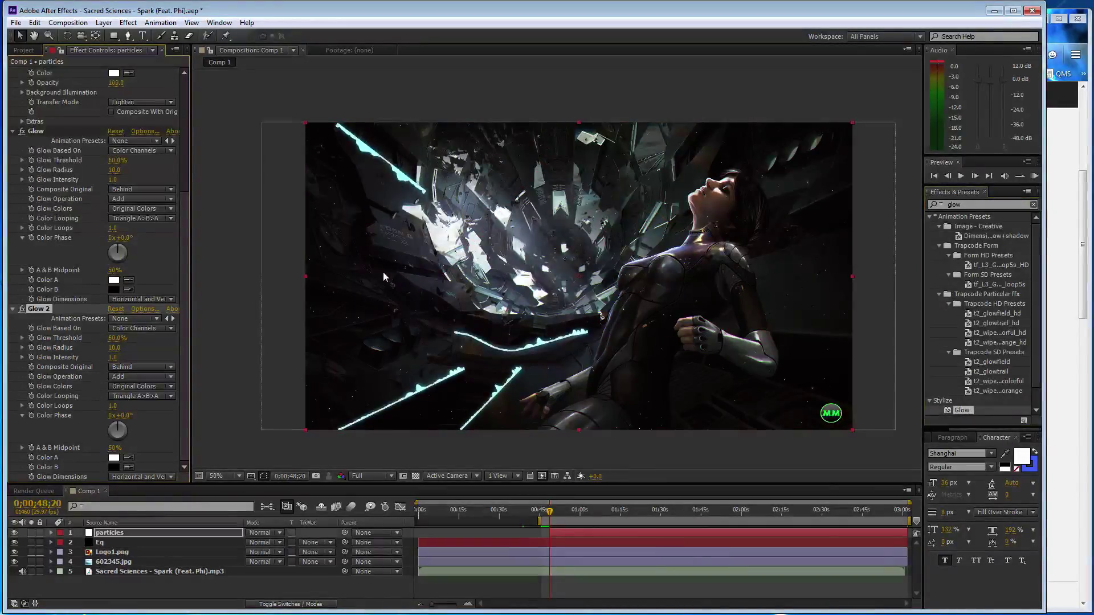
Rotate the particles layer about 90 degrees counterclockwise with the Rotation tool, and return to the Selection tool
{"action": "key", "text": "comma"}
{"action": "key", "text": "comma"}
{"action": "left_click", "coordinate": [67, 35]}
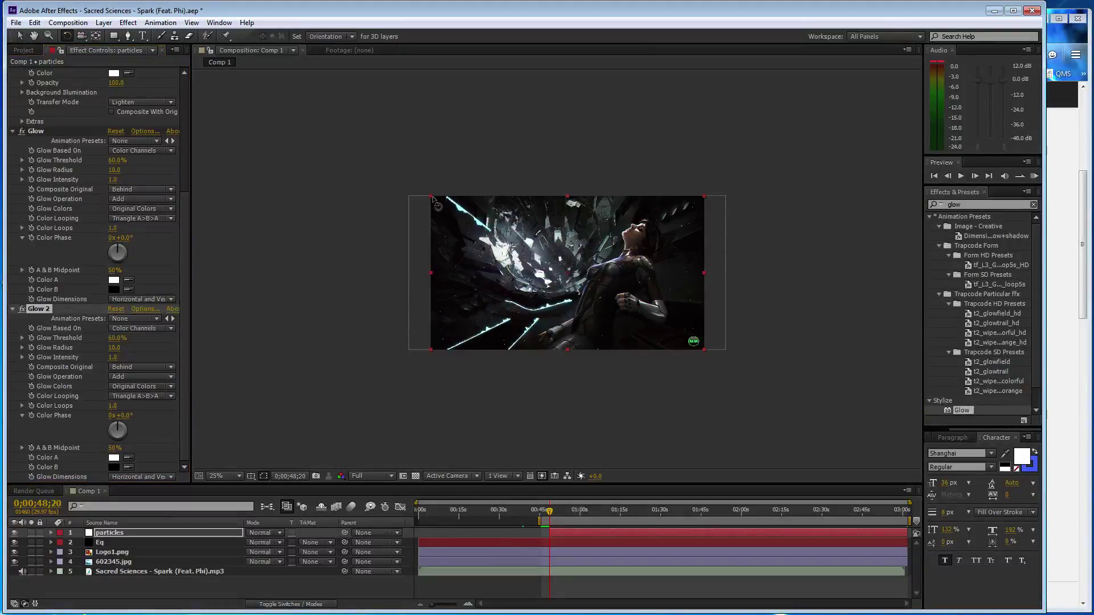
{"action": "left_click_drag", "start_coordinate": [433, 199], "coordinate": [499, 401]}
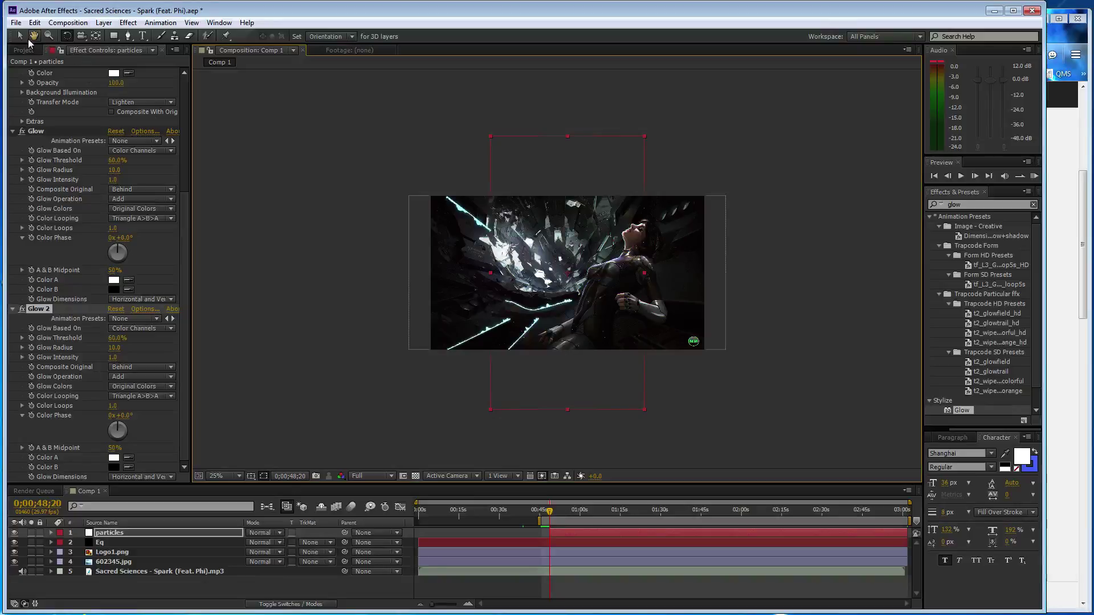
{"action": "left_click", "coordinate": [19, 35]}
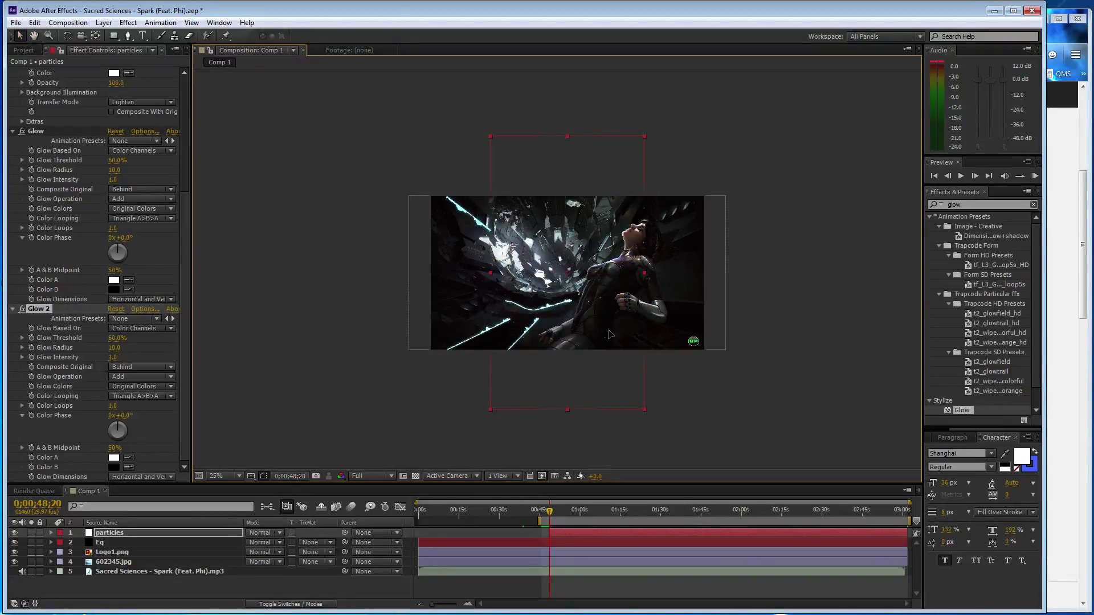
Shift the rotated particles layer up and left, with its left edge on the composition's left edge
{"action": "left_click_drag", "start_coordinate": [534, 250], "coordinate": [542, 239]}
{"action": "key", "text": "period"}
{"action": "mouse_move", "coordinate": [566, 179]}
{"action": "left_mouse_down"}
{"action": "mouse_move", "coordinate": [571, 159]}
{"action": "mouse_move", "coordinate": [551, 165]}
{"action": "left_mouse_up"}
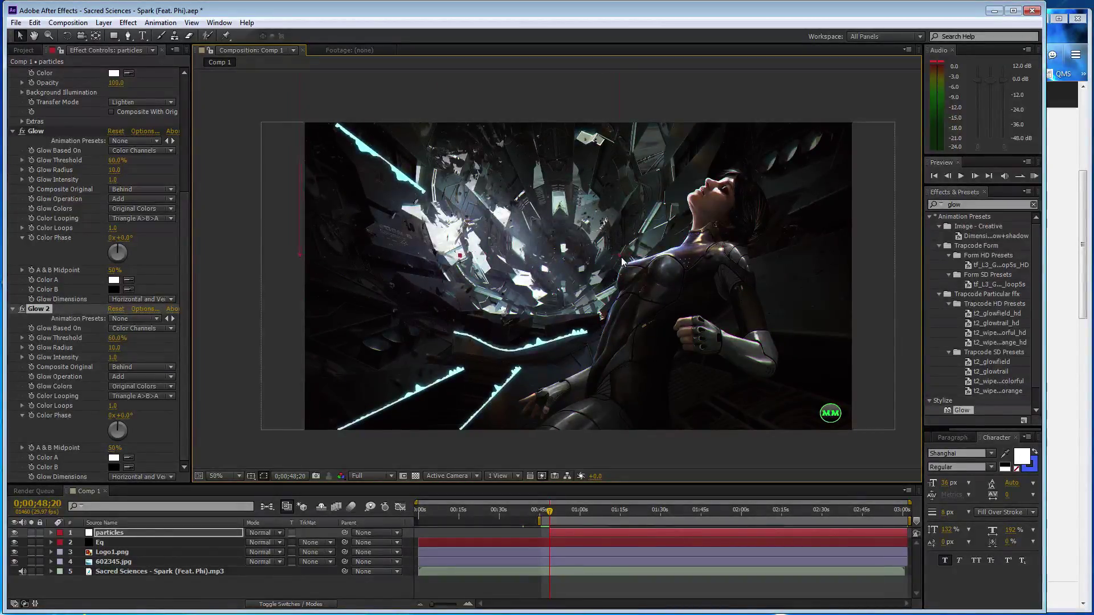
{"action": "left_click_drag", "start_coordinate": [621, 258], "coordinate": [657, 237]}
Hide the Eq layer to RAM-preview the particles without the spectrums, and save the project
{"action": "key", "text": "KP_0"}
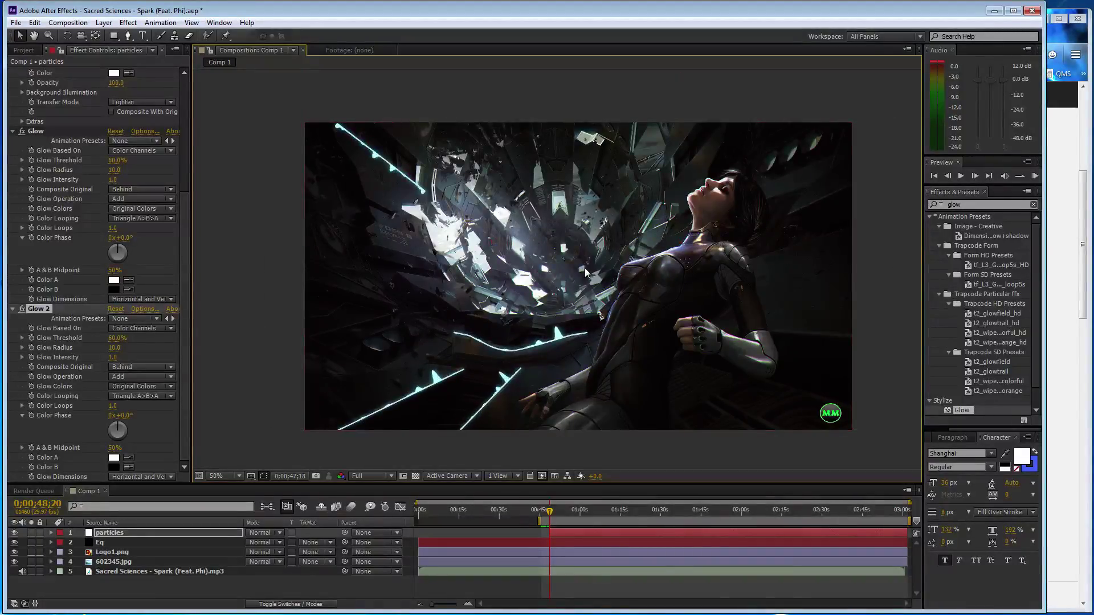
{"action": "left_click", "coordinate": [14, 542]}
{"action": "key", "text": "space"}
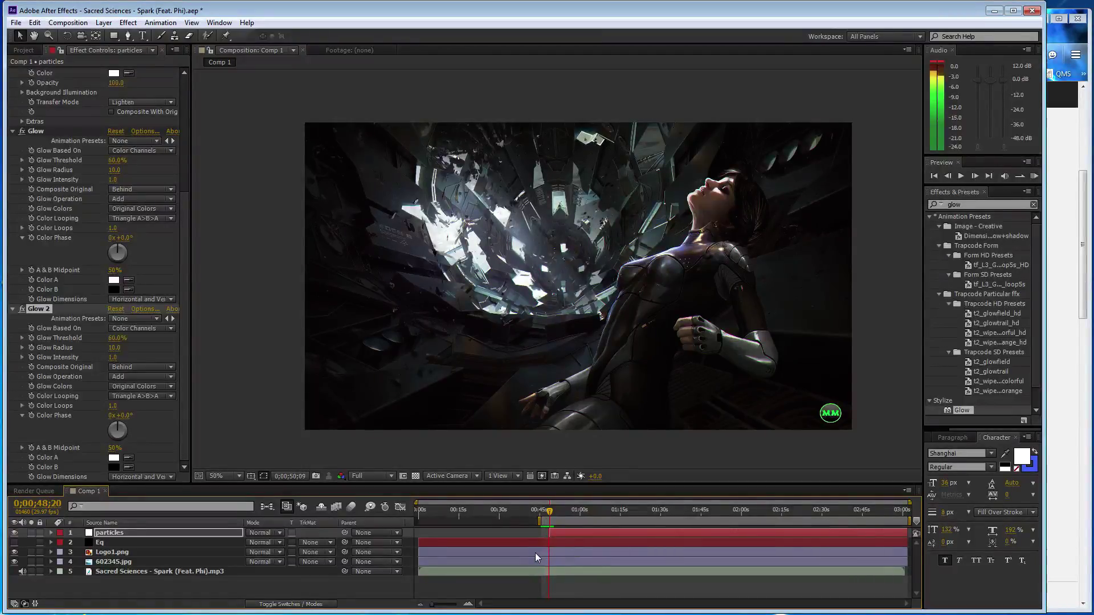
{"action": "key", "text": "space"}
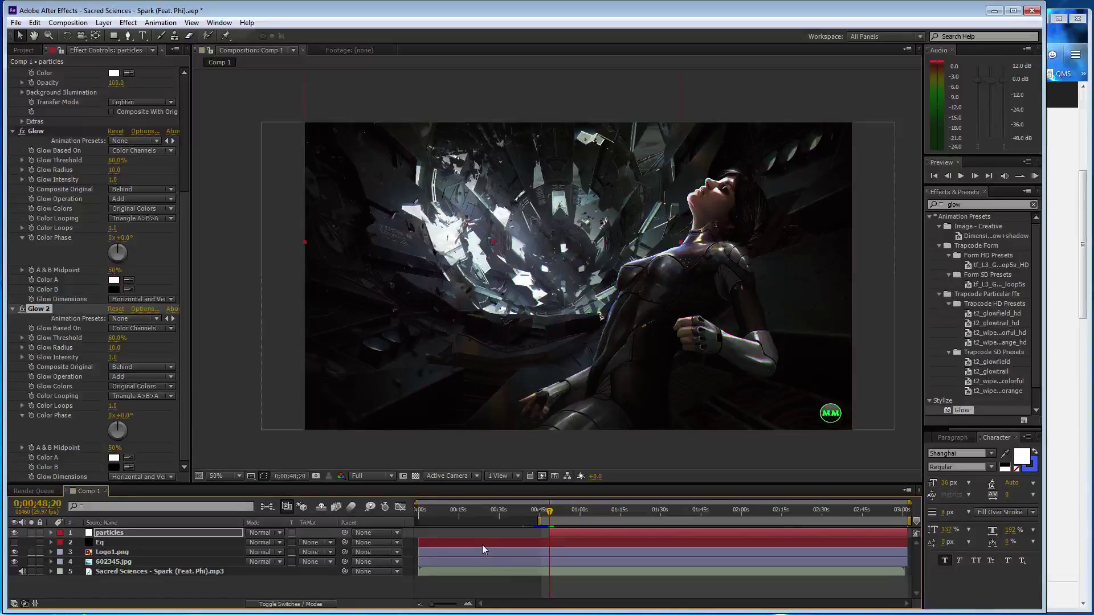
{"action": "key", "text": "ctrl+s"}
Set the CC Snowfall Scene Depth on the particles layer to 10000
{"action": "scroll", "coordinate": [122, 216], "scroll_direction": "up", "scroll_amount": 5}
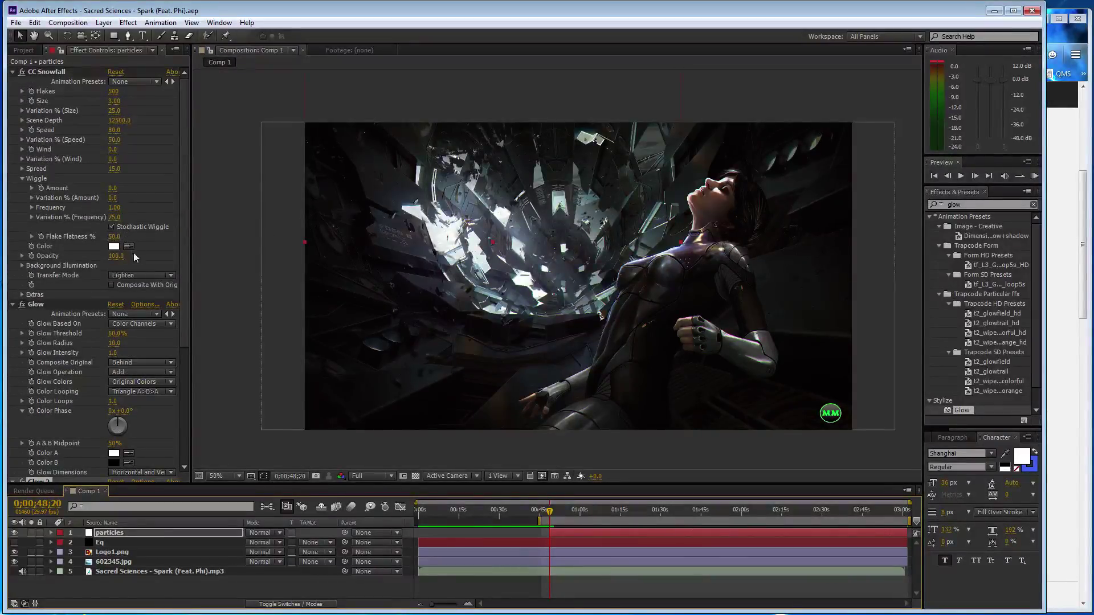
{"action": "left_click", "coordinate": [119, 121]}
{"action": "type", "text": "10"}
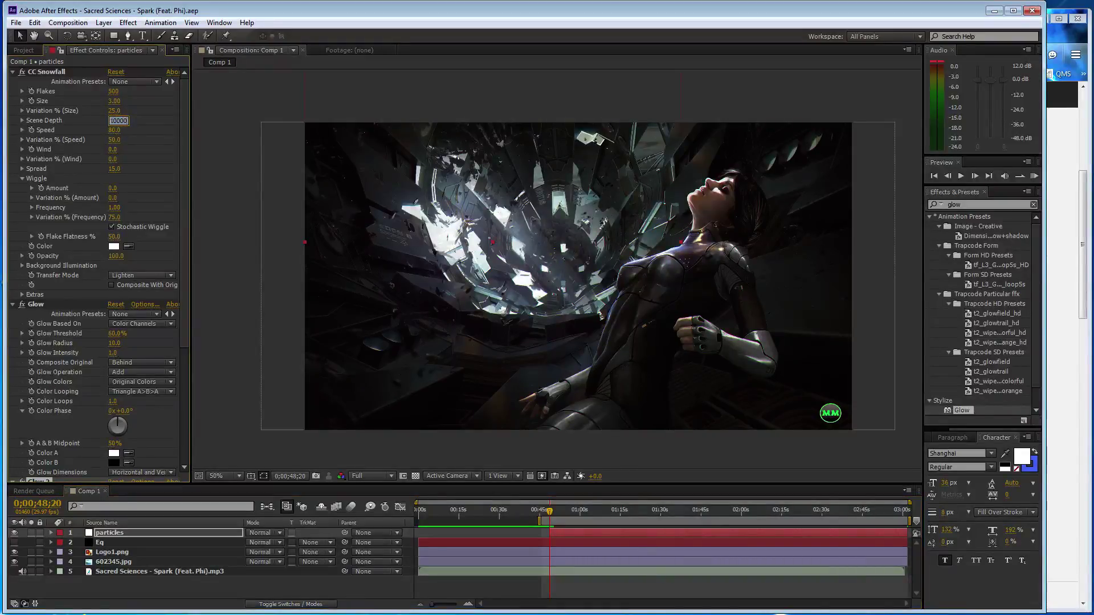
{"action": "type", "text": "000"}
{"action": "key", "text": "Return"}
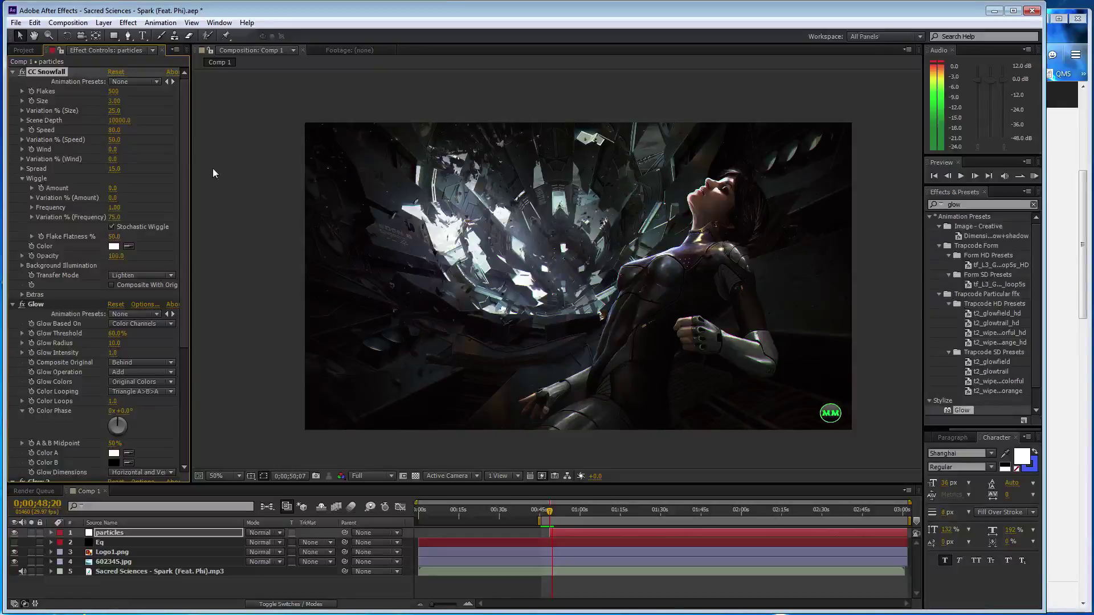
Set the CC Snowfall Speed on the particles layer to 70, and lower it further to 60
{"action": "key", "text": "space"}
{"action": "left_click", "coordinate": [115, 131]}
{"action": "type", "text": "70"}
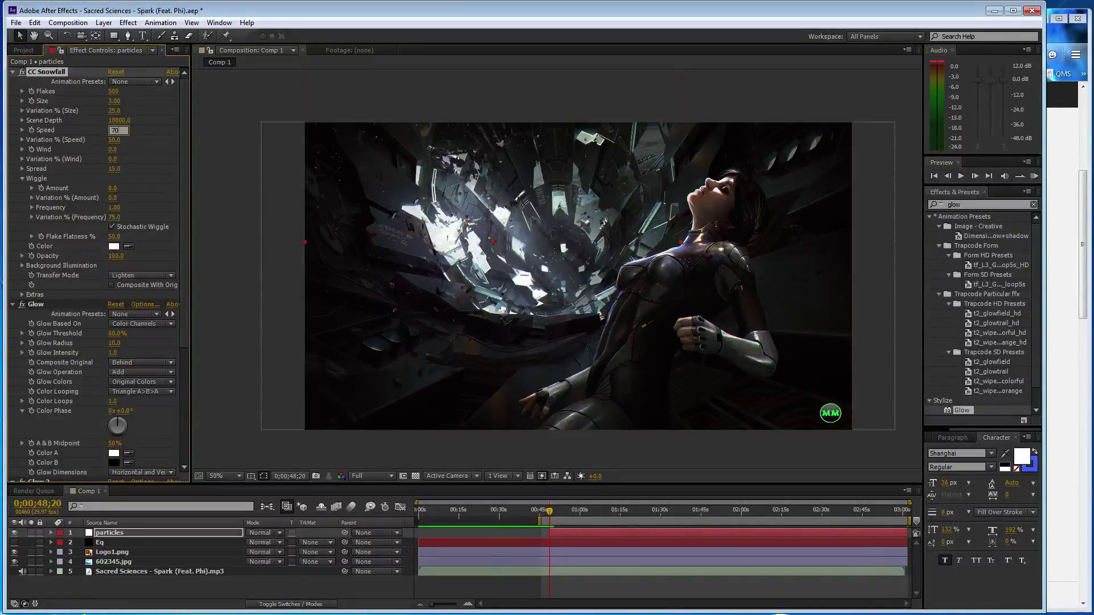
{"action": "key", "text": "Return"}
{"action": "left_click", "coordinate": [116, 131]}
{"action": "type", "text": "60"}
{"action": "key", "text": "Return"}
Set the CC Snowfall Flakes to 400, RAM-preview the particles, and save the project
{"action": "left_click", "coordinate": [114, 91]}
{"action": "type", "text": "400"}
{"action": "key", "text": "Return"}
{"action": "key", "text": "space"}
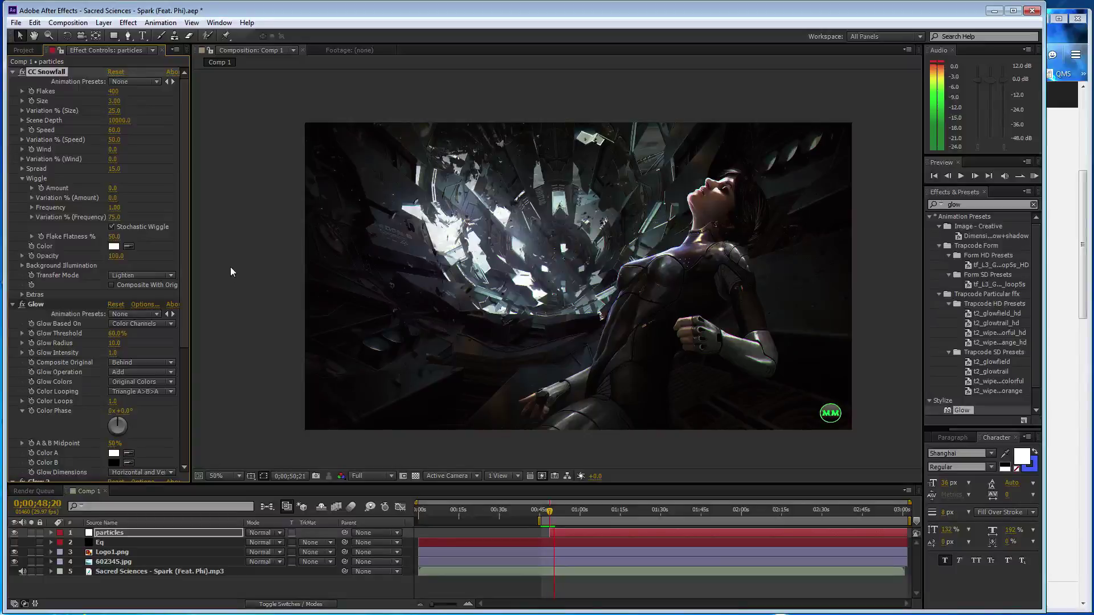
{"action": "key", "text": "ctrl+s"}
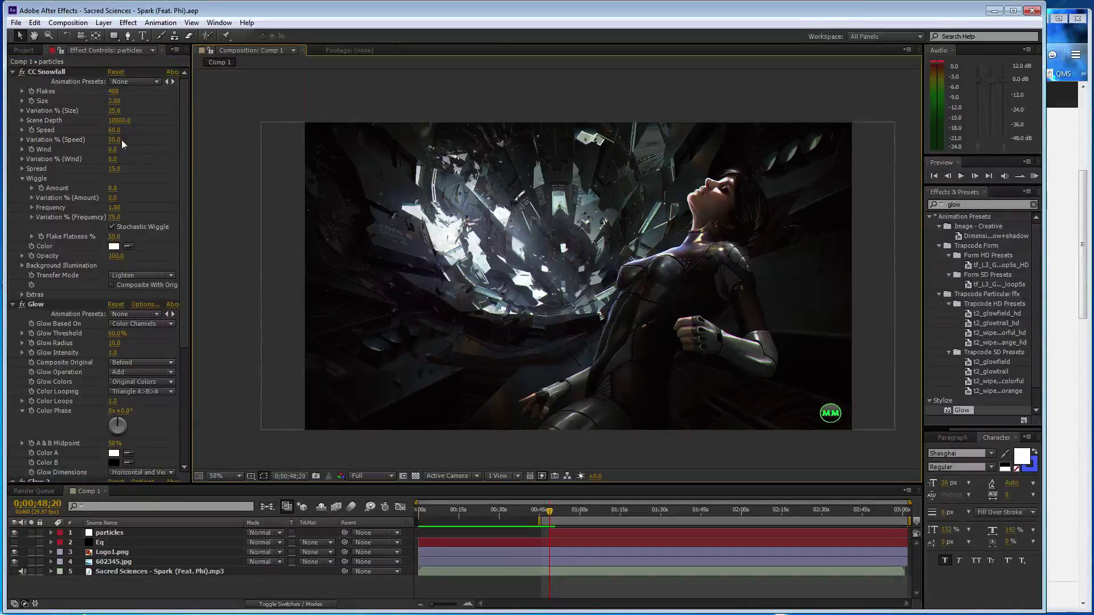
Set the CC Snowfall Scene Depth to 9000, and reduce it further to 8000
{"action": "left_click", "coordinate": [118, 120]}
{"action": "type", "text": "9000"}
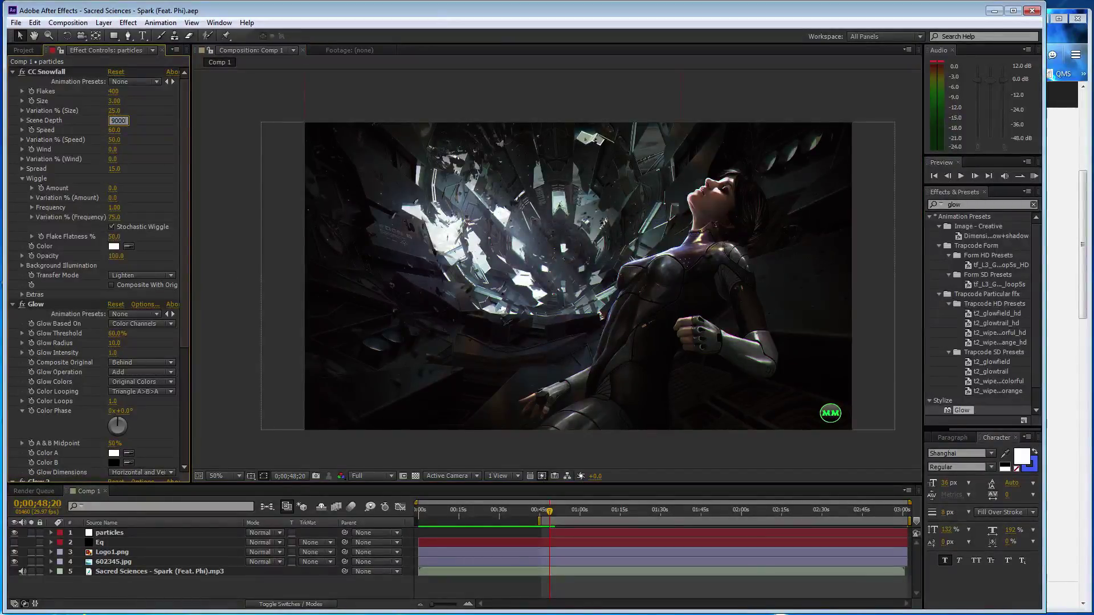
{"action": "key", "text": "Return"}
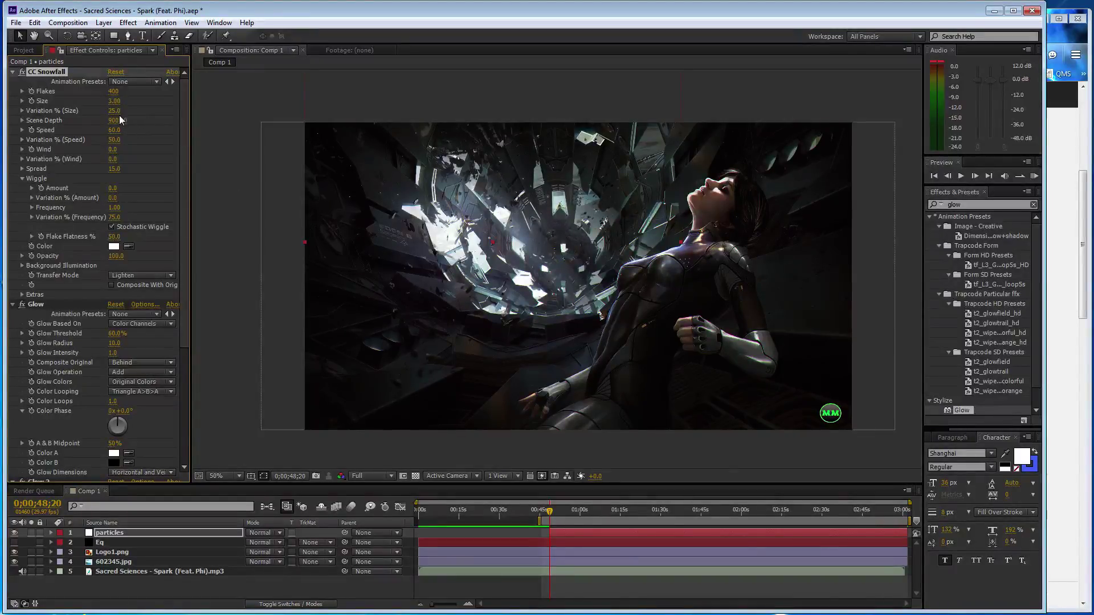
{"action": "left_click", "coordinate": [118, 120]}
{"action": "type", "text": "8000"}
{"action": "key", "text": "Return"}
RAM-preview the particles with the reduced scene depth, and save the project
{"action": "left_click", "coordinate": [231, 235]}
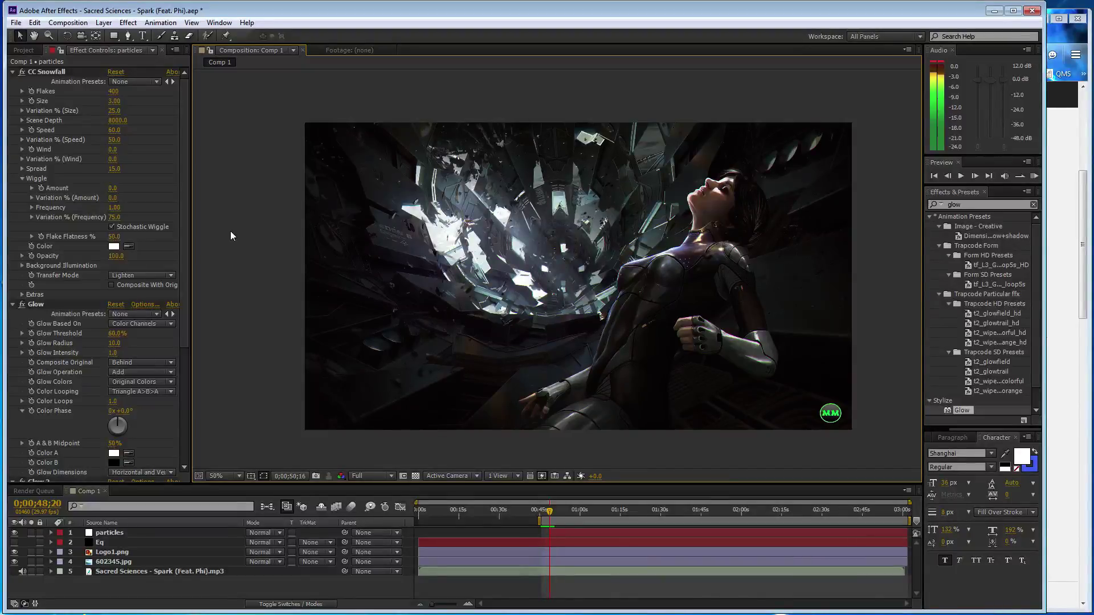
{"action": "key", "text": "space"}
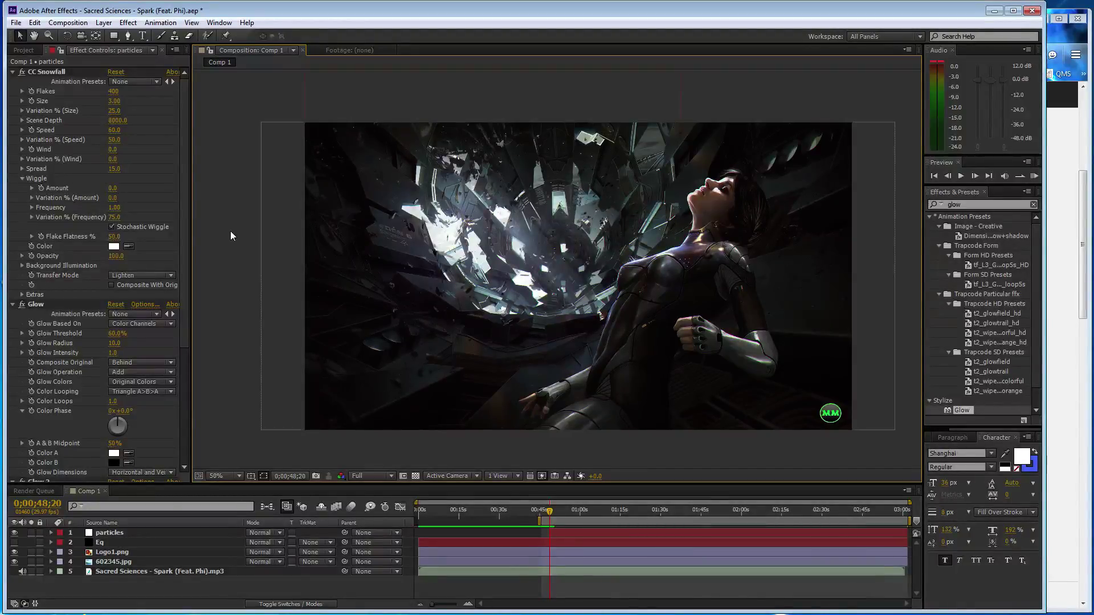
{"action": "left_click", "coordinate": [682, 235]}
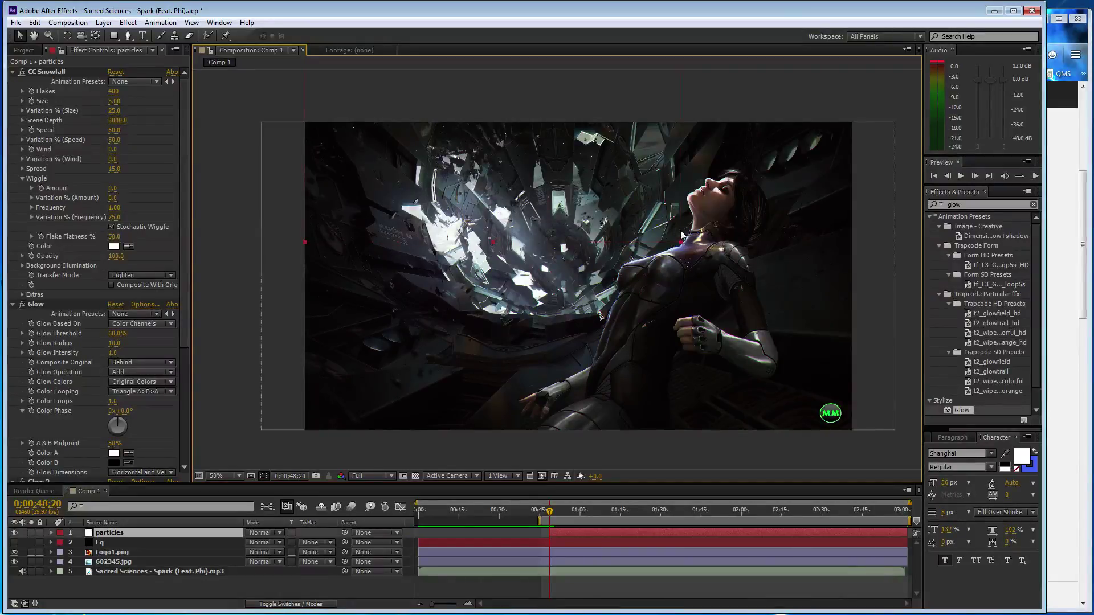
{"action": "key", "text": "Return"}
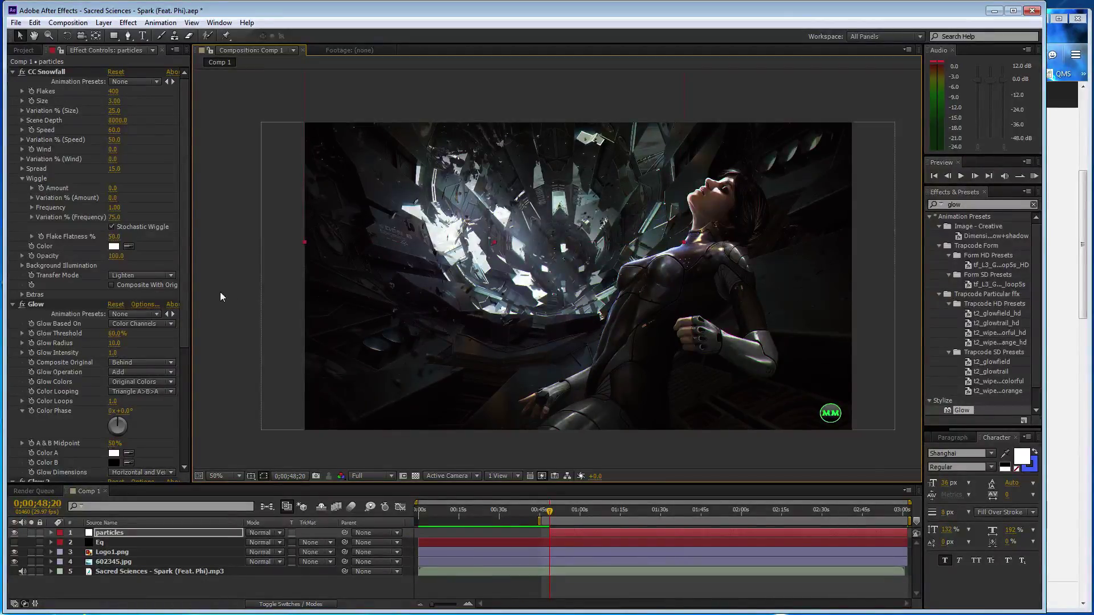
{"action": "key", "text": "Return"}
{"action": "key", "text": "ctrl+s"}
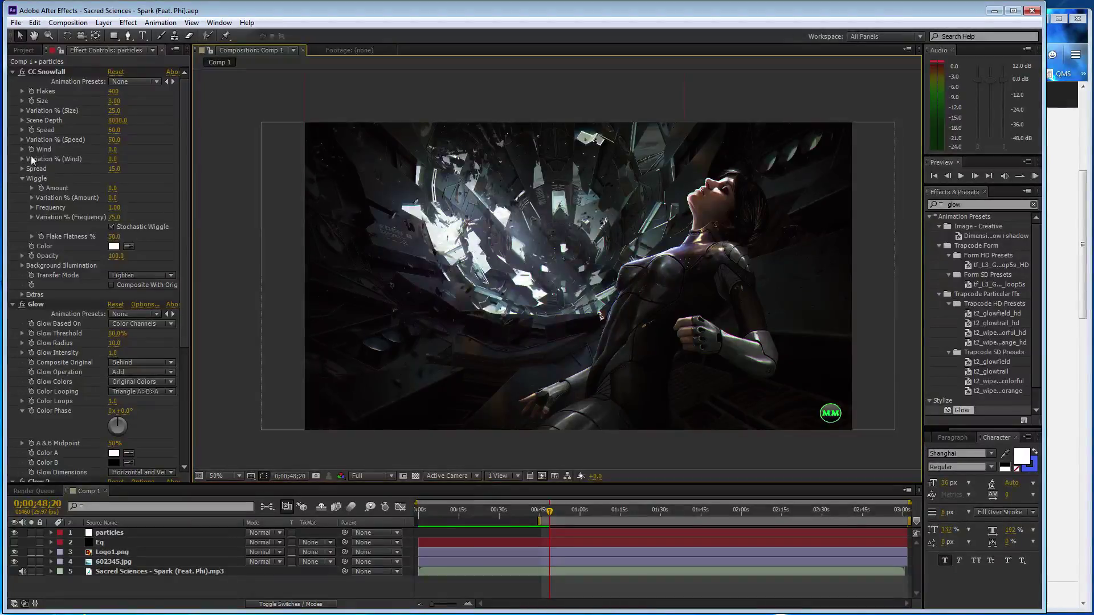
Start keyframing the CC Snowfall Speed at 0;00;48;20, and set Variation % (Speed) to 40
{"action": "left_click", "coordinate": [31, 130]}
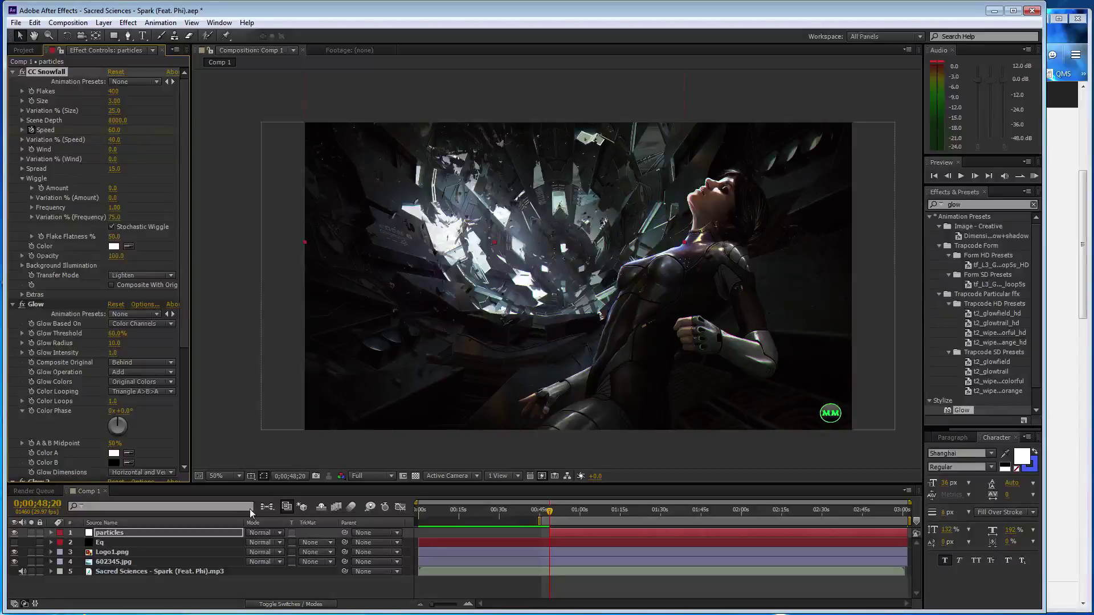
Reveal the song's waveform, and move the work area start and current time to about 1;12;20, where the music picks up again
{"action": "left_click", "coordinate": [51, 571]}
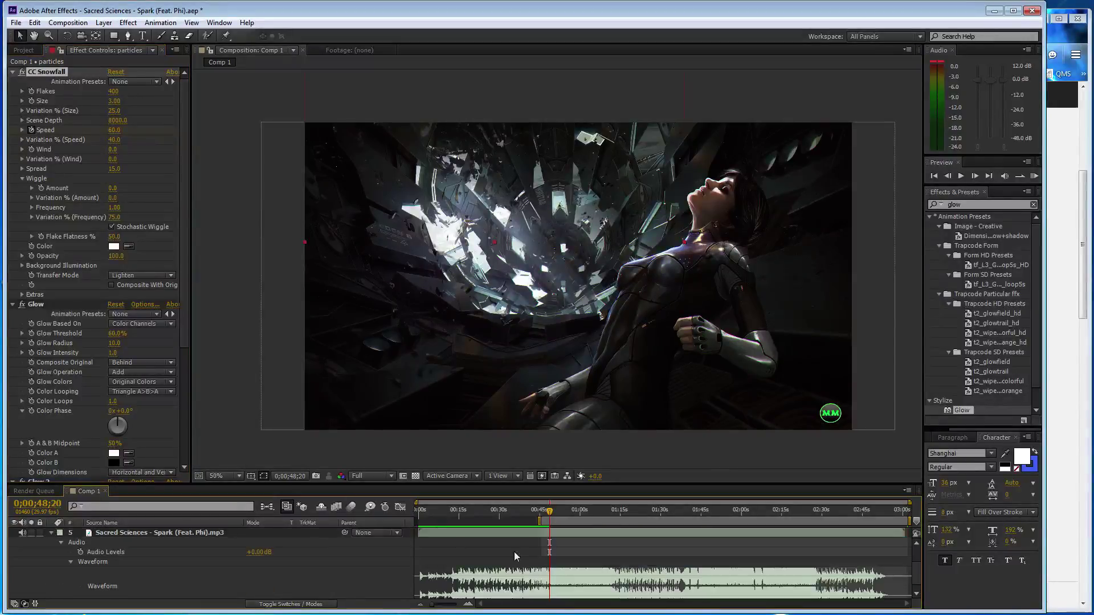
{"action": "left_click_drag", "start_coordinate": [539, 520], "coordinate": [610, 520]}
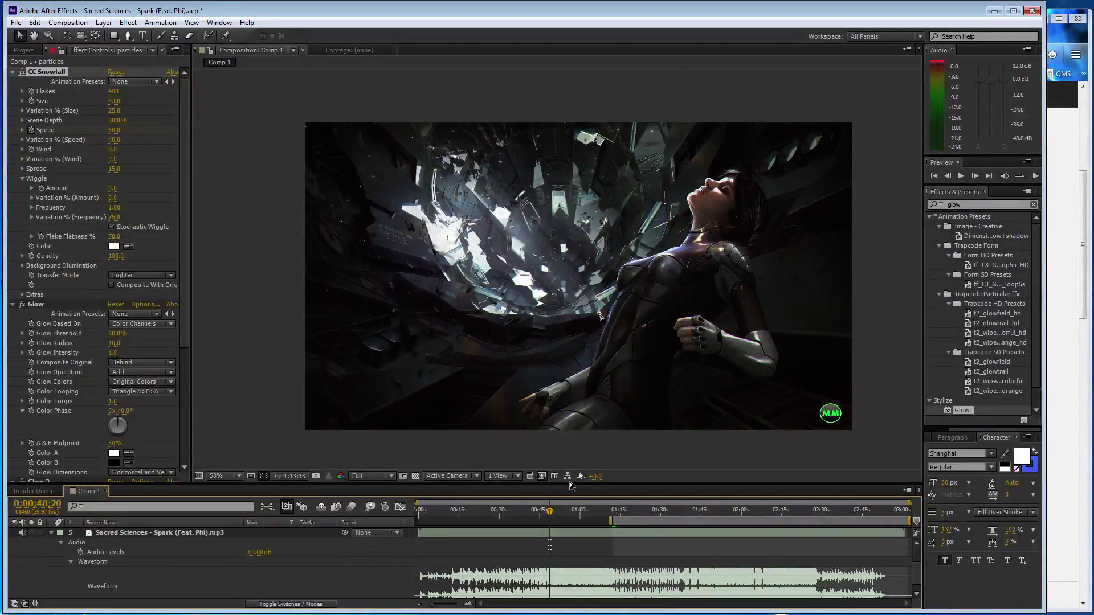
{"action": "key", "text": "space"}
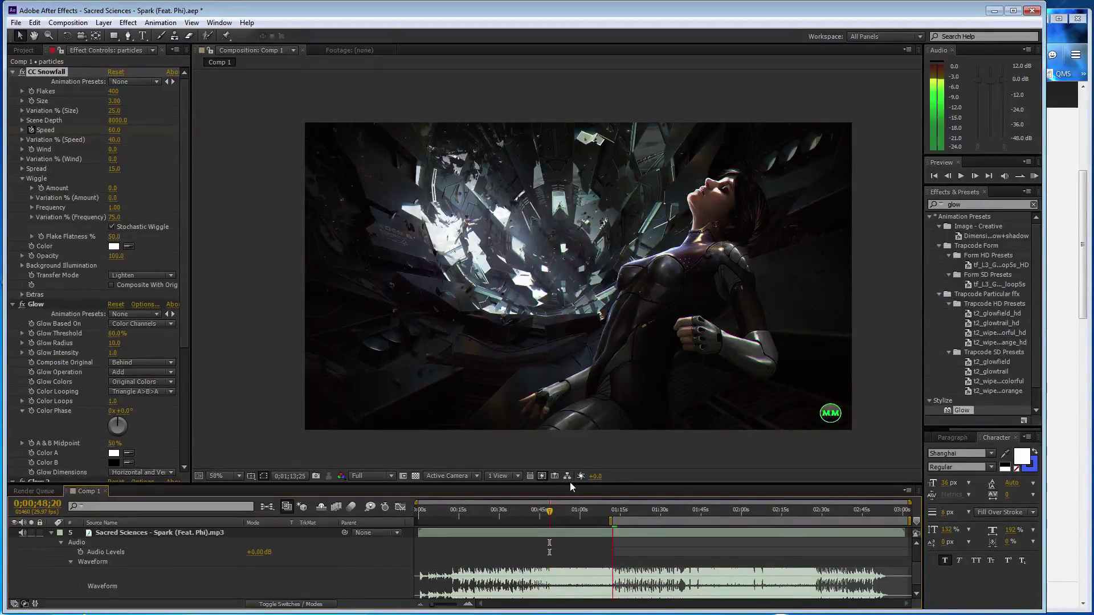
{"action": "left_click", "coordinate": [551, 510]}
{"action": "left_click_drag", "start_coordinate": [551, 512], "coordinate": [613, 513]}
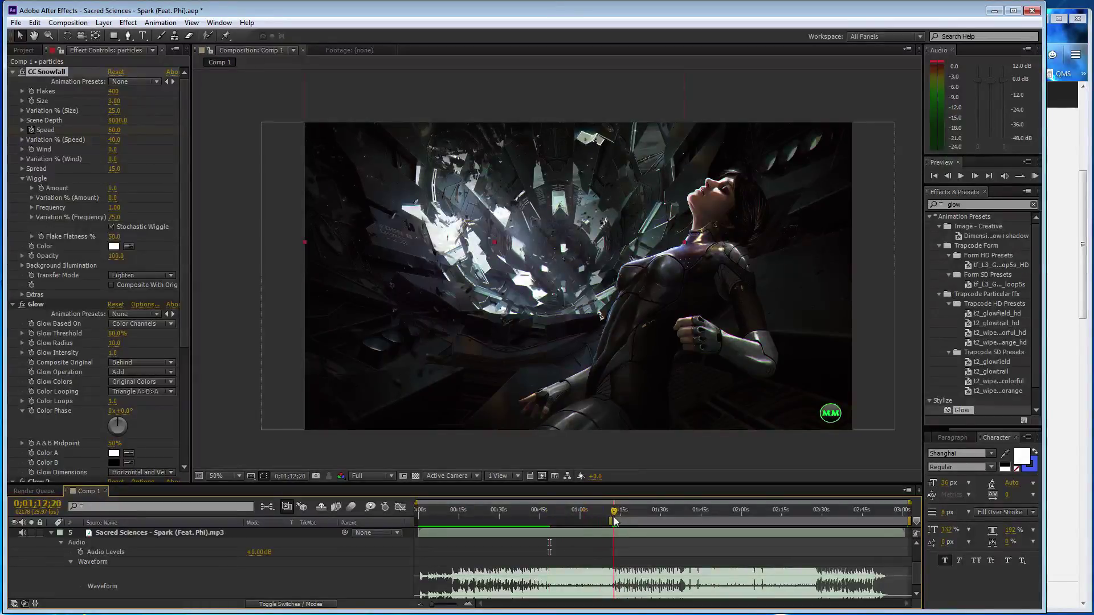
Keyframe the CC Snowfall Speed at 61 at 1;12;20 and at 30 at 1;13;22, and RAM-preview the slowdown
{"action": "left_click", "coordinate": [114, 131]}
{"action": "type", "text": "6"}
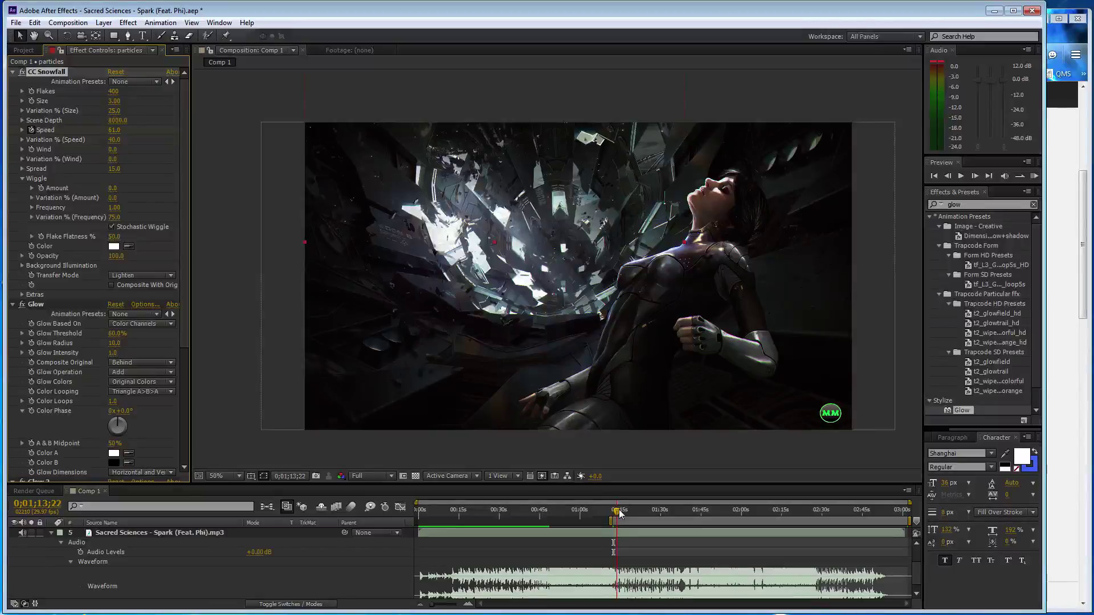
{"action": "left_click", "coordinate": [114, 130]}
{"action": "type", "text": "30"}
{"action": "key", "text": "Return"}
{"action": "key", "text": "KP_0"}
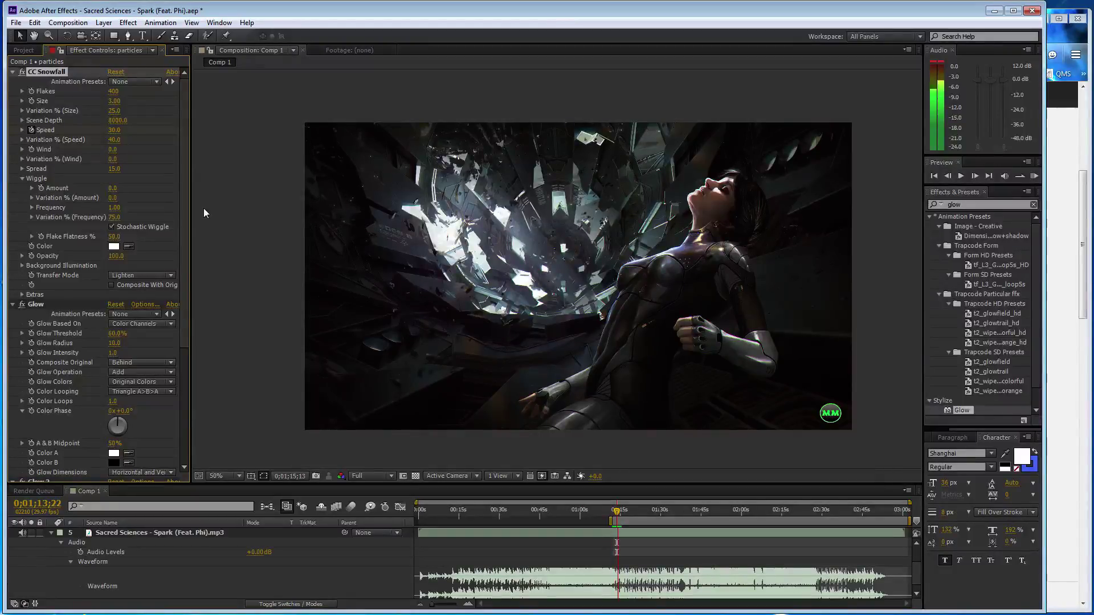
{"action": "key", "text": "space"}
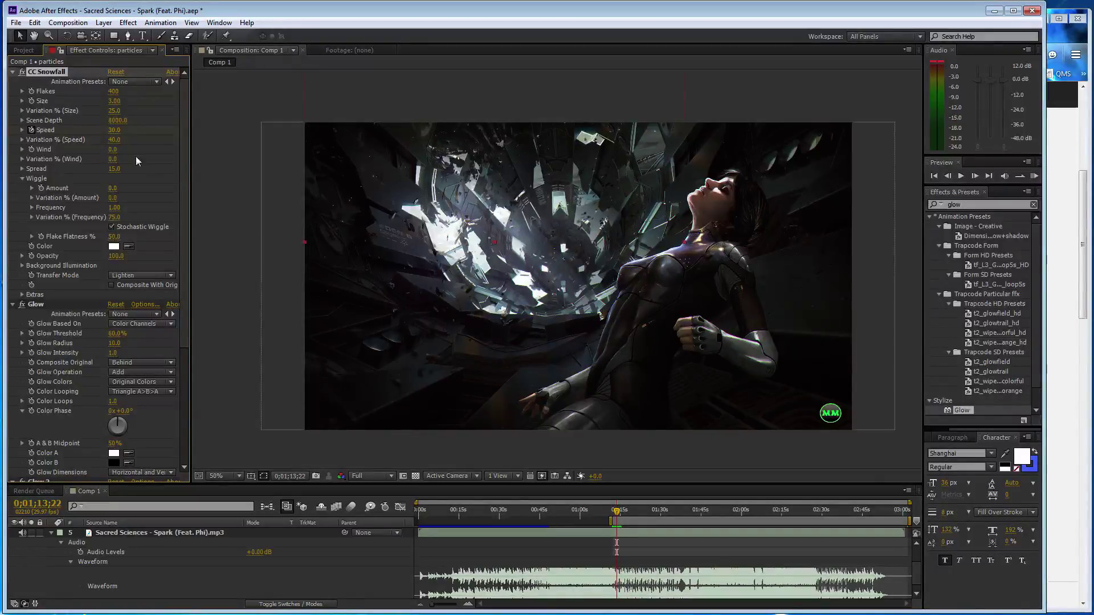
Lower the Speed keyframe at 1;13;22 to 20, and preview with the work area starting near 1;41
{"action": "left_click", "coordinate": [115, 130]}
{"action": "type", "text": "20"}
{"action": "key", "text": "Return"}
{"action": "left_click_drag", "start_coordinate": [613, 520], "coordinate": [685, 520]}
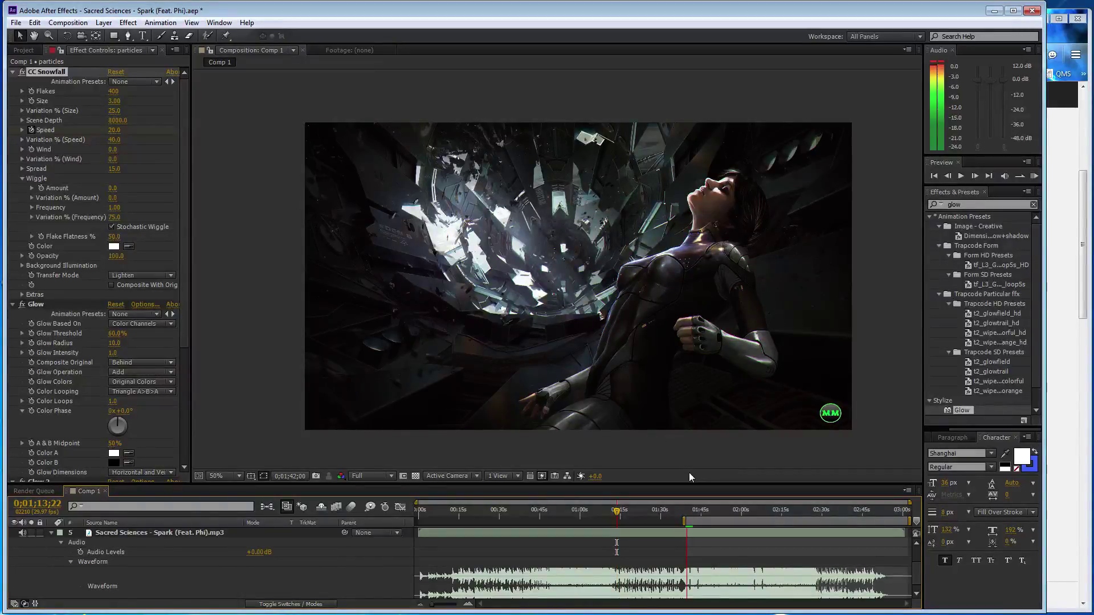
Set the CC Snowfall Scene Depth on the particles layer to 7000
{"action": "left_click", "coordinate": [118, 120]}
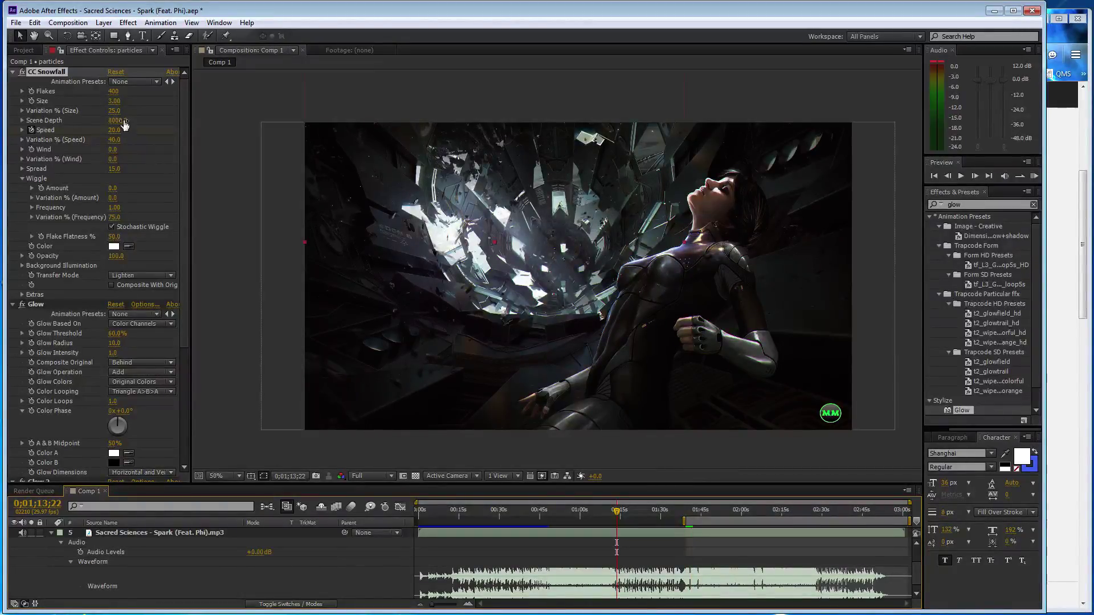
{"action": "type", "text": "7000"}
{"action": "left_click", "coordinate": [229, 241]}
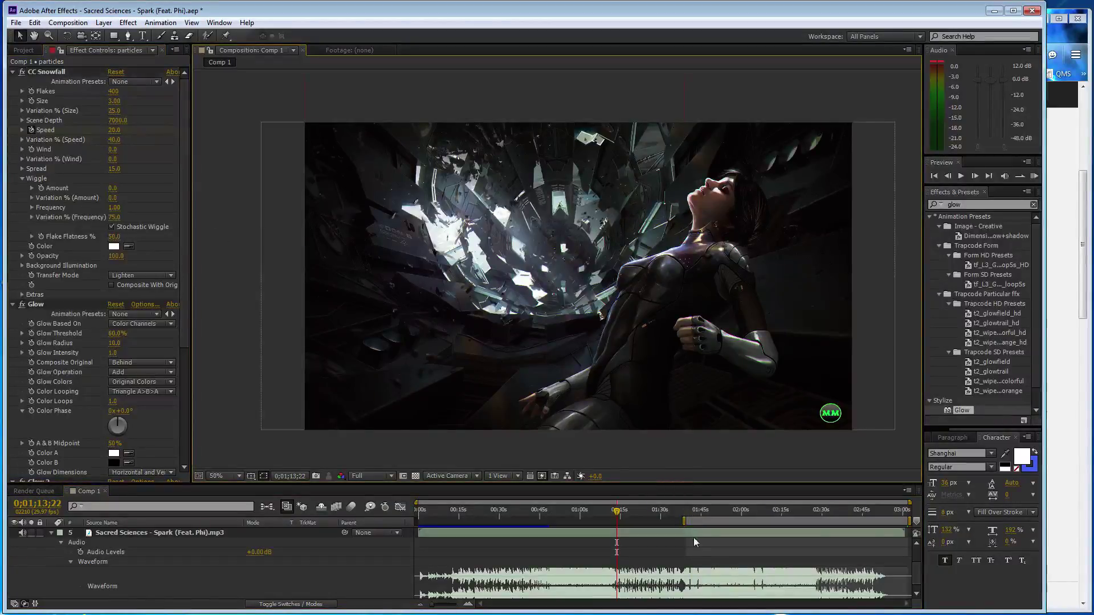
Preview the section near 1;41, move the work area start to just before 1;38, and set the current time to 1;39;22
{"action": "left_click", "coordinate": [683, 521]}
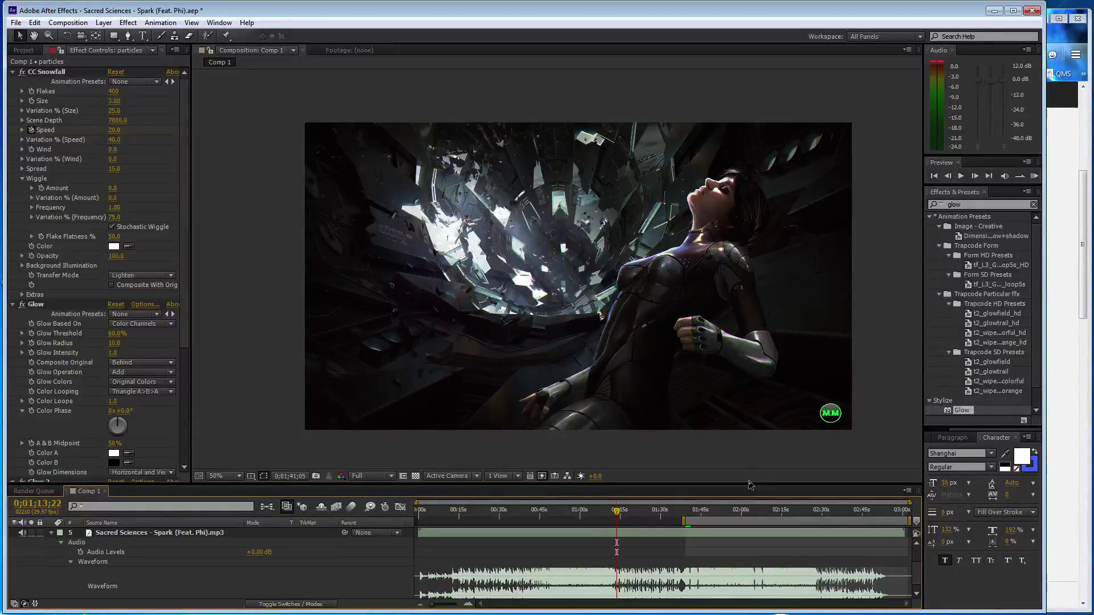
{"action": "left_click", "coordinate": [621, 512]}
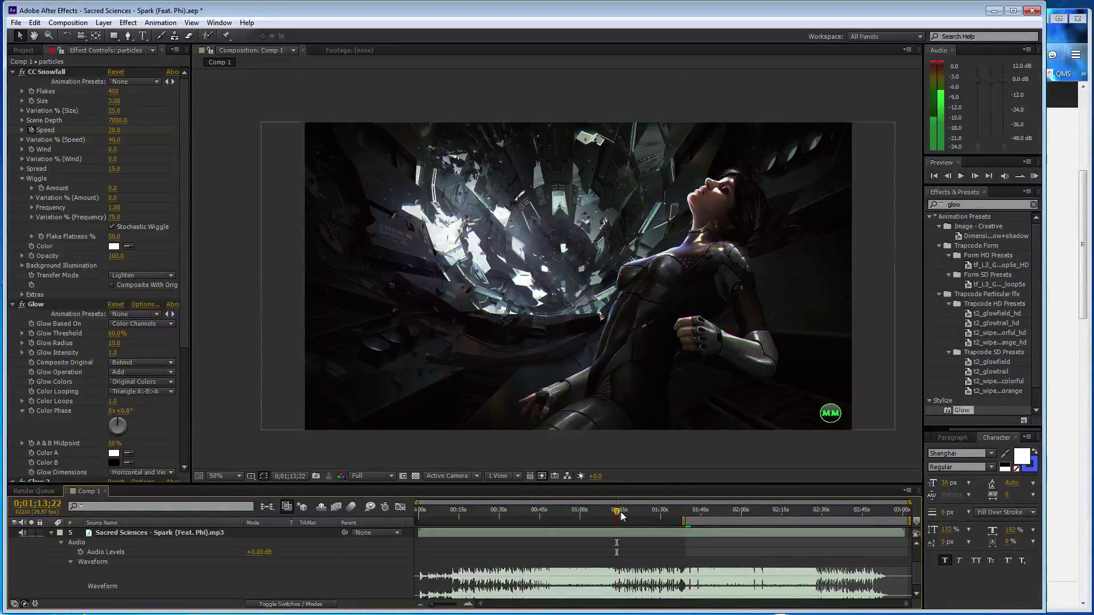
{"action": "left_click_drag", "start_coordinate": [683, 521], "coordinate": [679, 521]}
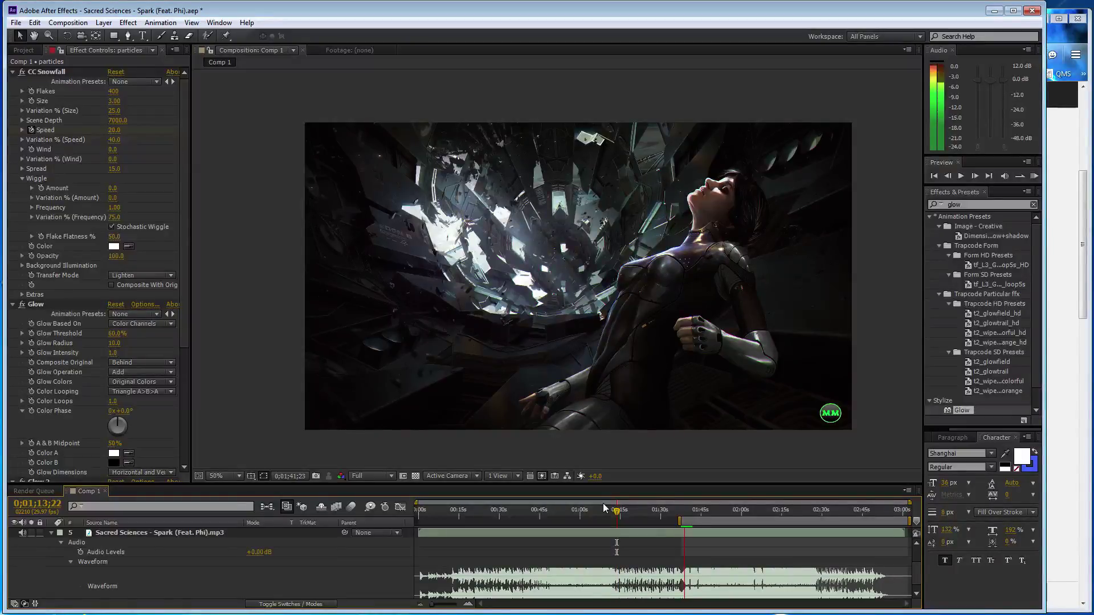
{"action": "left_click_drag", "start_coordinate": [616, 511], "coordinate": [687, 515]}
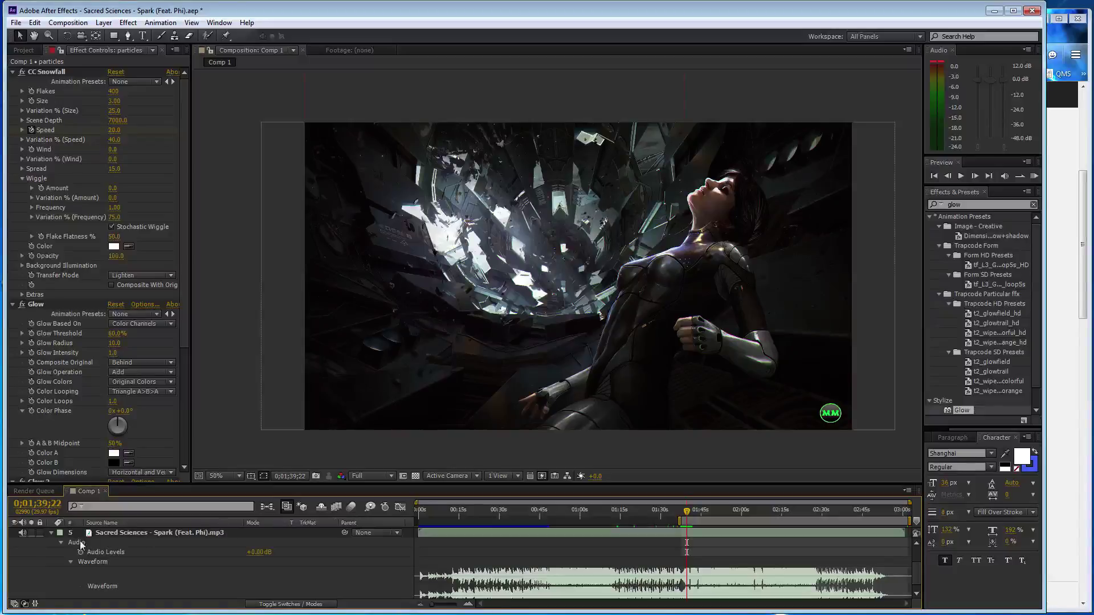
Collapse the song layer and RAM-preview the section around 1;39;22 to locate the change in the music
{"action": "left_click", "coordinate": [51, 533]}
{"action": "left_click", "coordinate": [468, 605]}
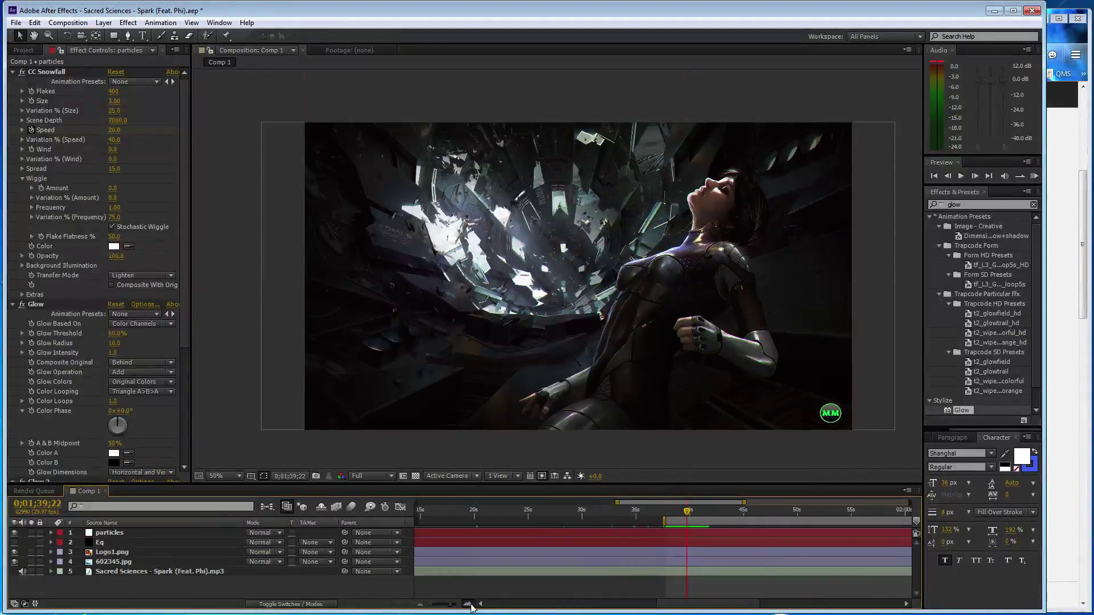
{"action": "left_click", "coordinate": [468, 605]}
{"action": "key", "text": "KP_0"}
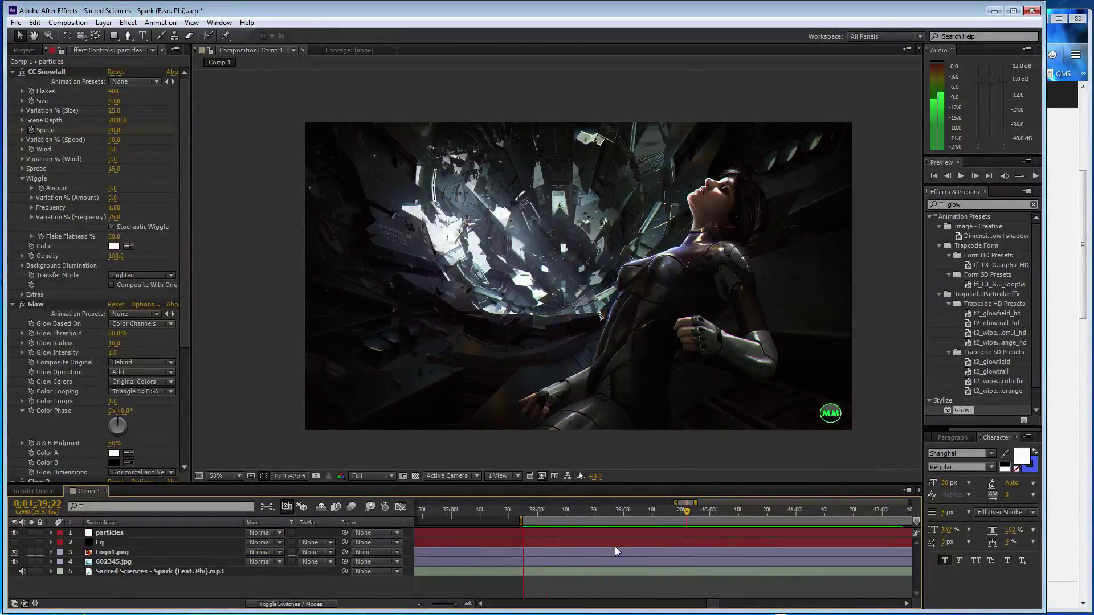
{"action": "left_click", "coordinate": [688, 509]}
{"action": "key", "text": "KP_0"}
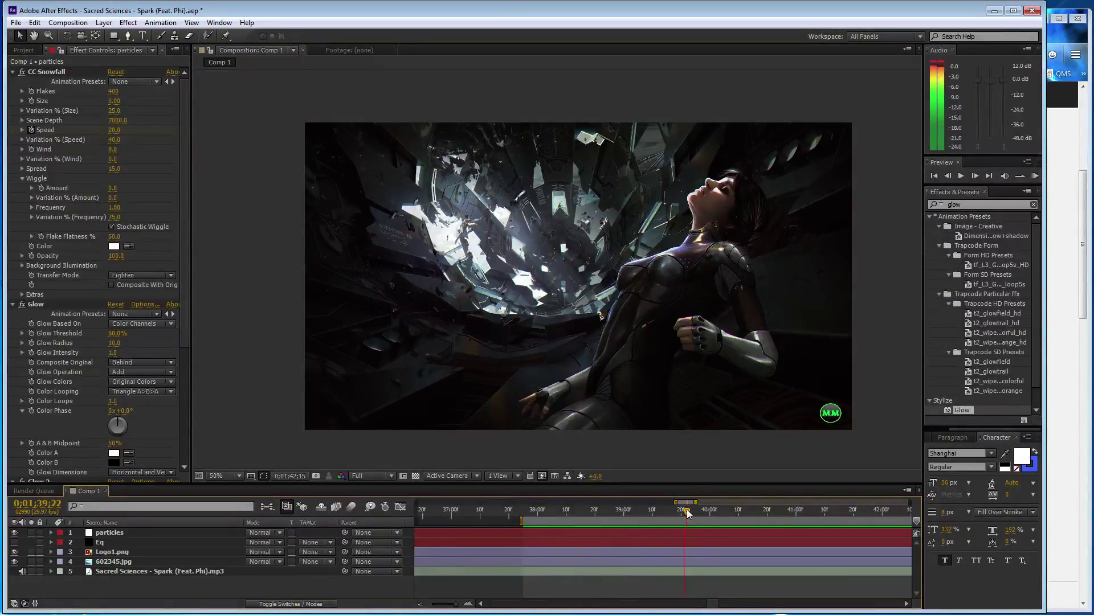
Keyframe the CC Snowfall Speed at 1;39;19, set it to 90 at 1;39;20, and RAM-preview the speed-up
{"action": "key", "text": "space"}
{"action": "key", "text": "Page_Up"}
{"action": "key", "text": "Page_Up"}
{"action": "key", "text": "Page_Up"}
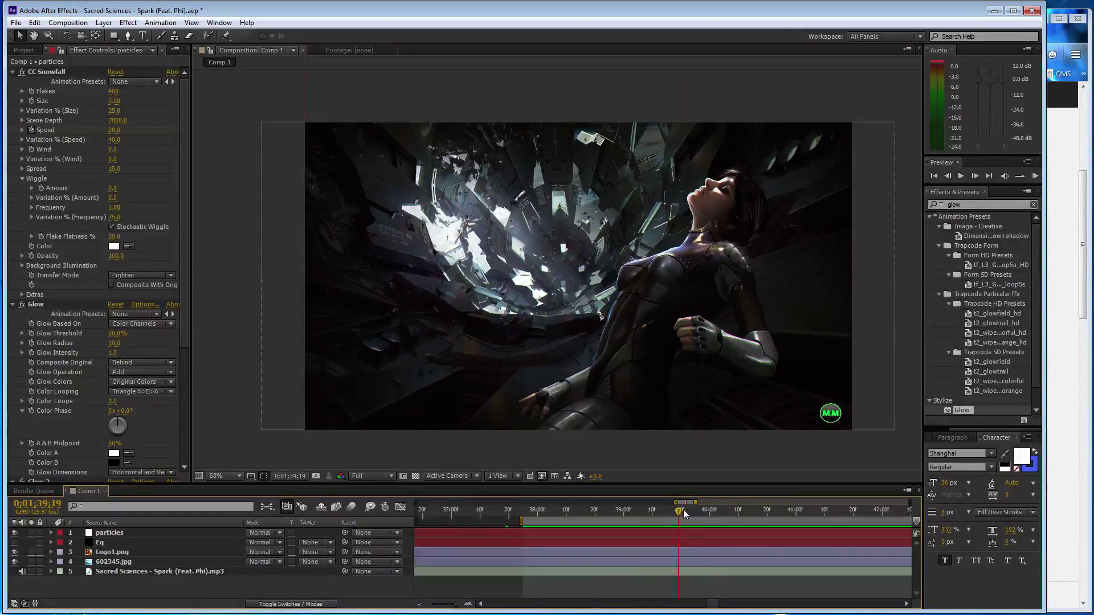
{"action": "key", "text": "Page_Down"}
{"action": "left_click", "coordinate": [114, 129]}
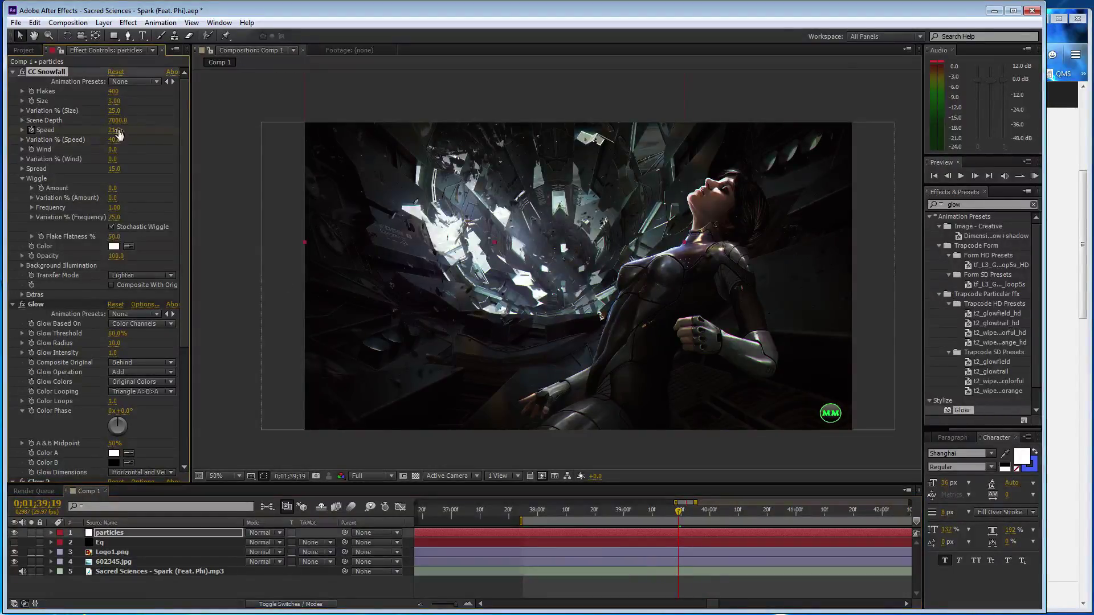
{"action": "type", "text": "90"}
{"action": "left_click", "coordinate": [249, 272]}
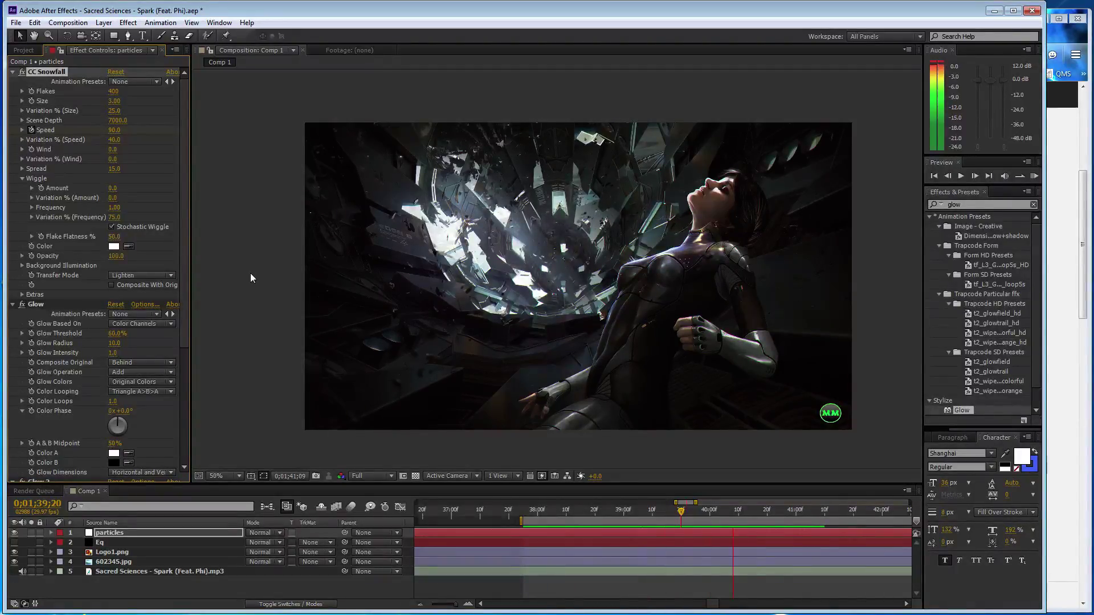
Set the CC Snowfall Speed to 90 at 1;39;21, and RAM-preview the transition
{"action": "left_click", "coordinate": [232, 252]}
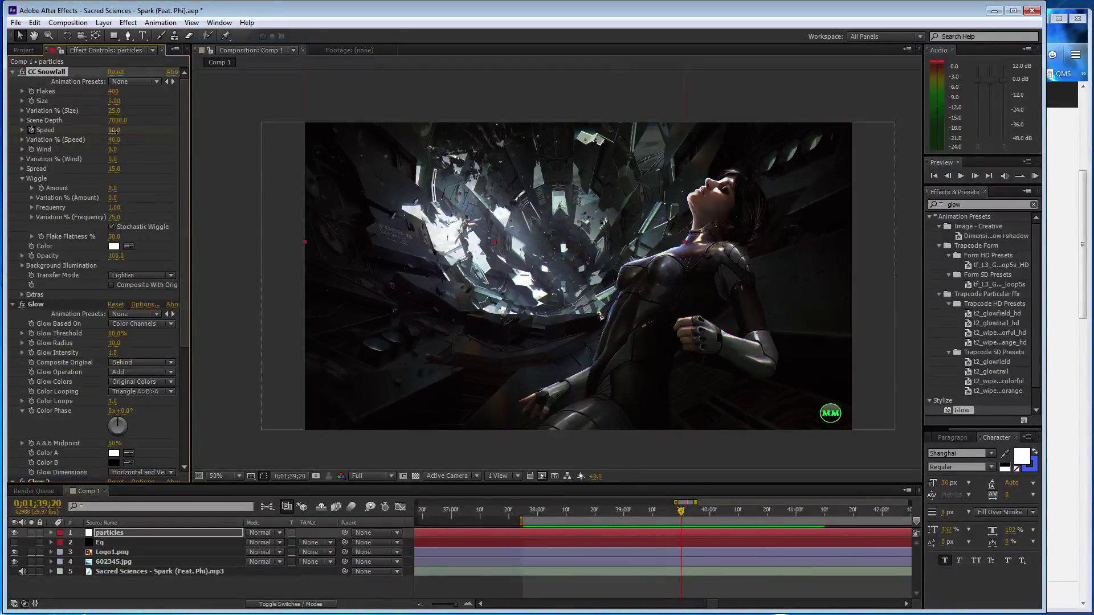
{"action": "left_click", "coordinate": [116, 131]}
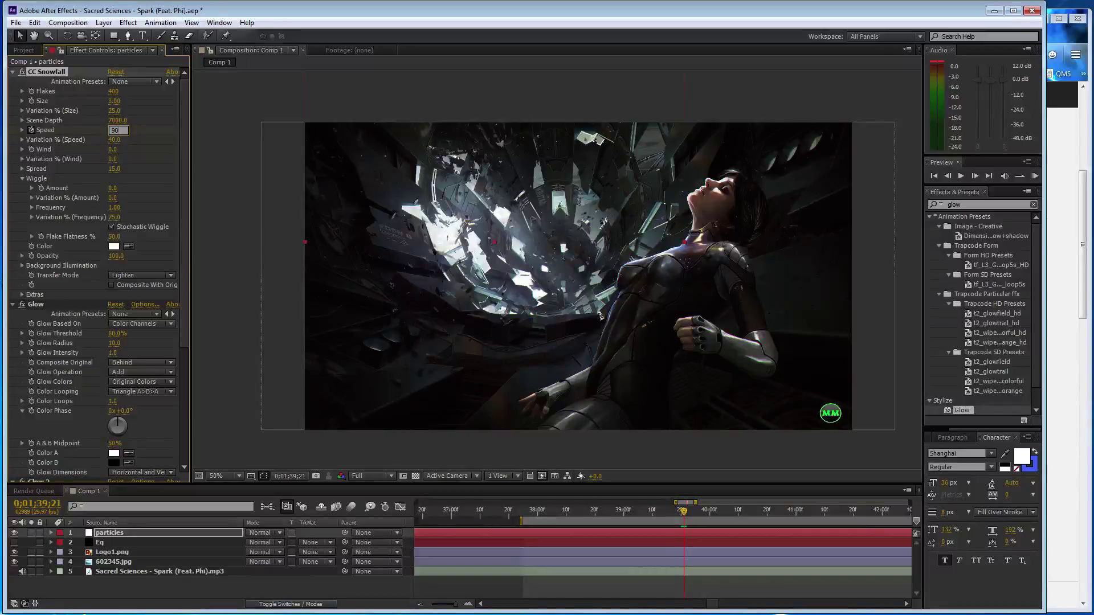
{"action": "key", "text": "Return"}
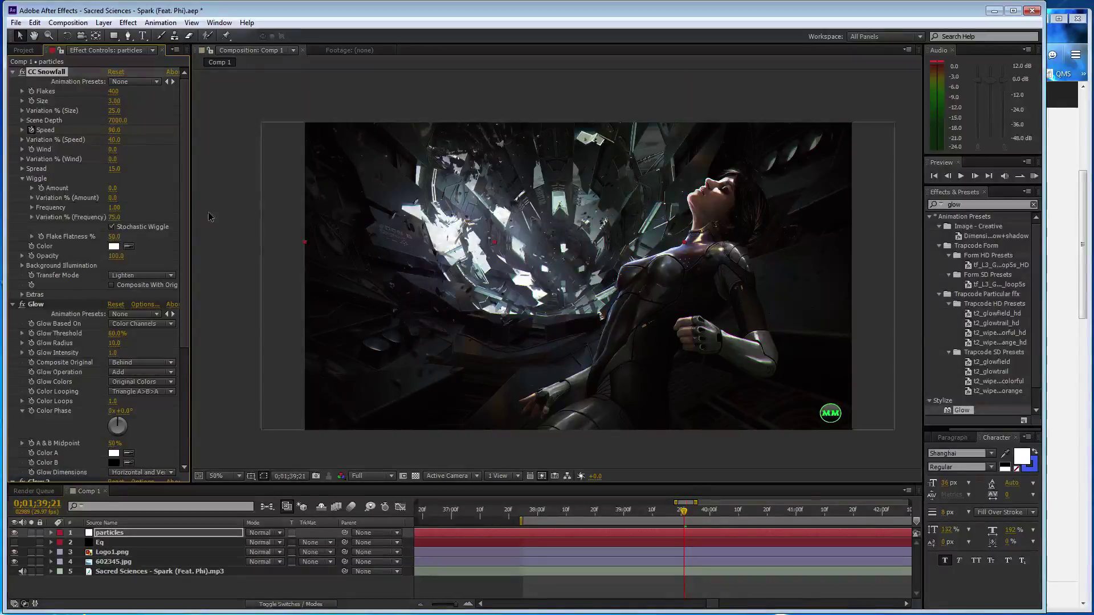
{"action": "key", "text": "KP_0"}
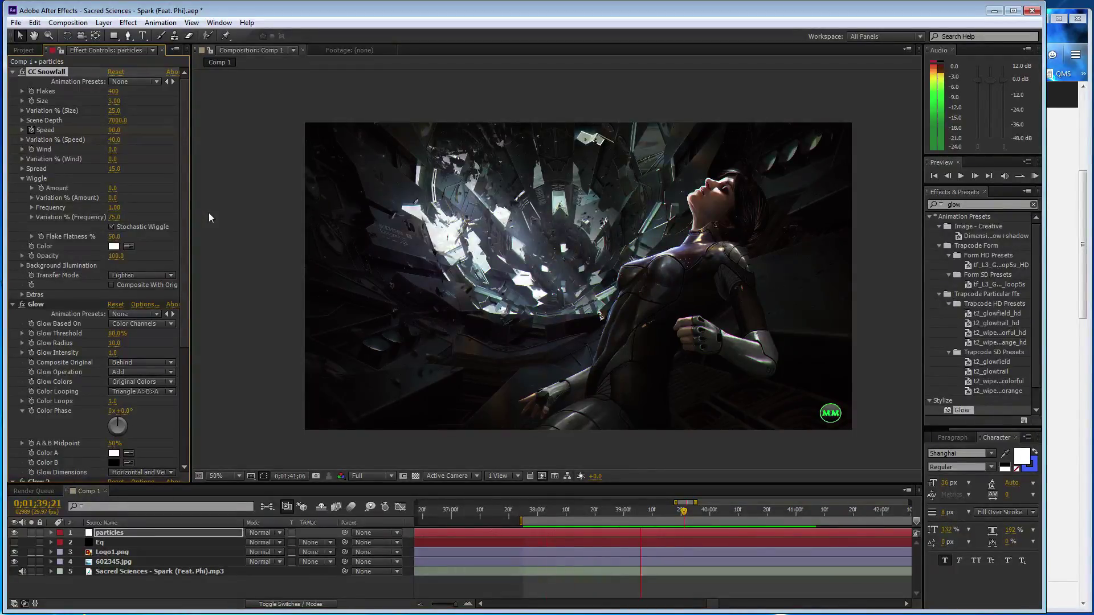
{"action": "key", "text": "space"}
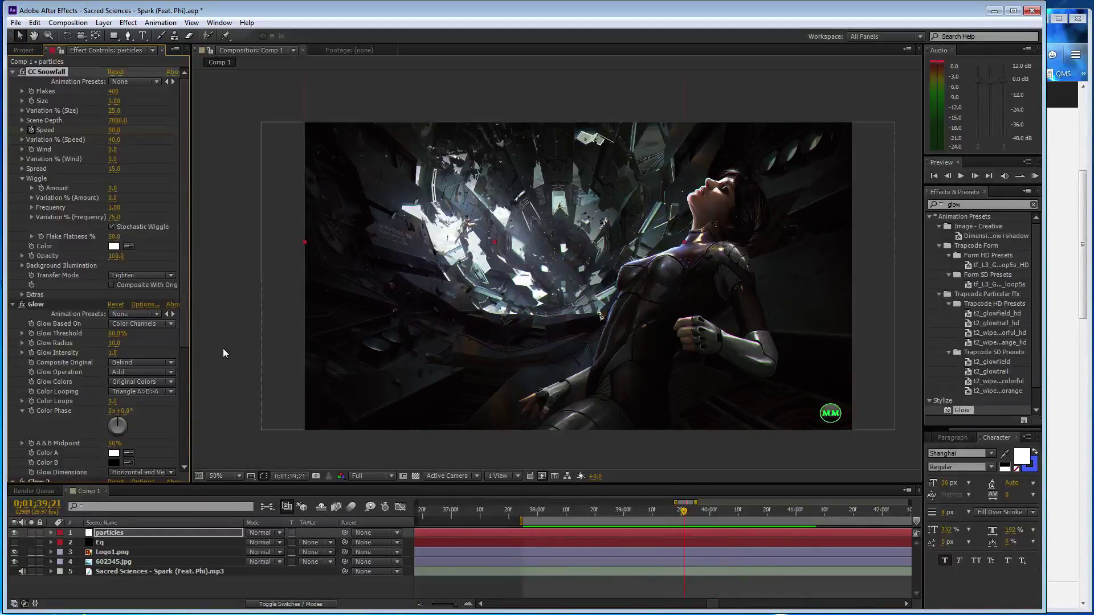
Save the project and reveal the song layer's waveform across the full length of the timeline
{"action": "left_click", "coordinate": [223, 354]}
{"action": "key", "text": "ctrl+s"}
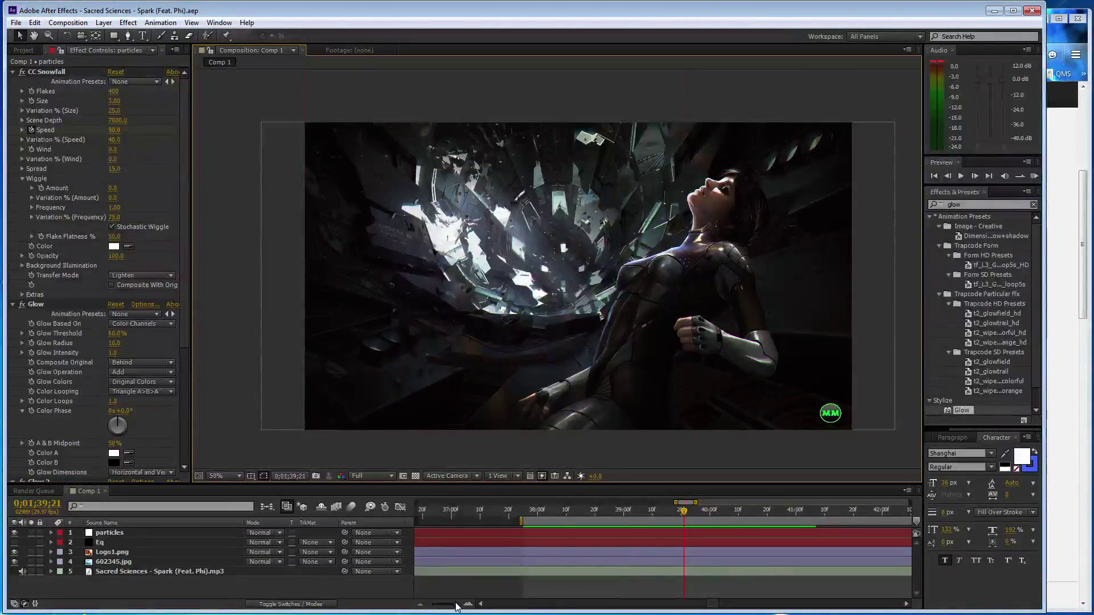
{"action": "left_click_drag", "start_coordinate": [456, 606], "coordinate": [422, 598]}
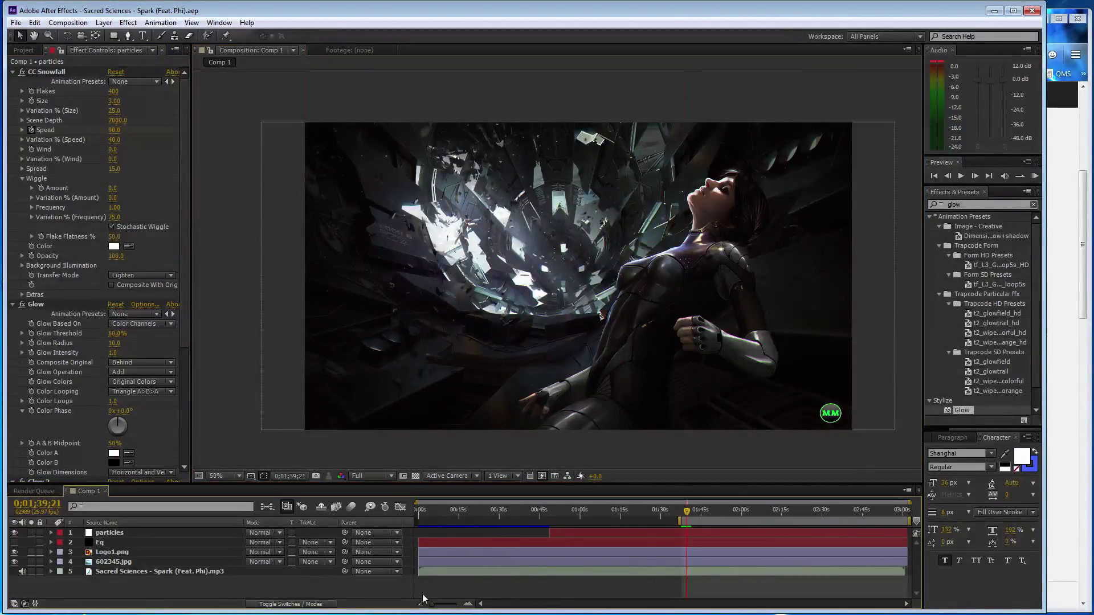
{"action": "left_click", "coordinate": [50, 572]}
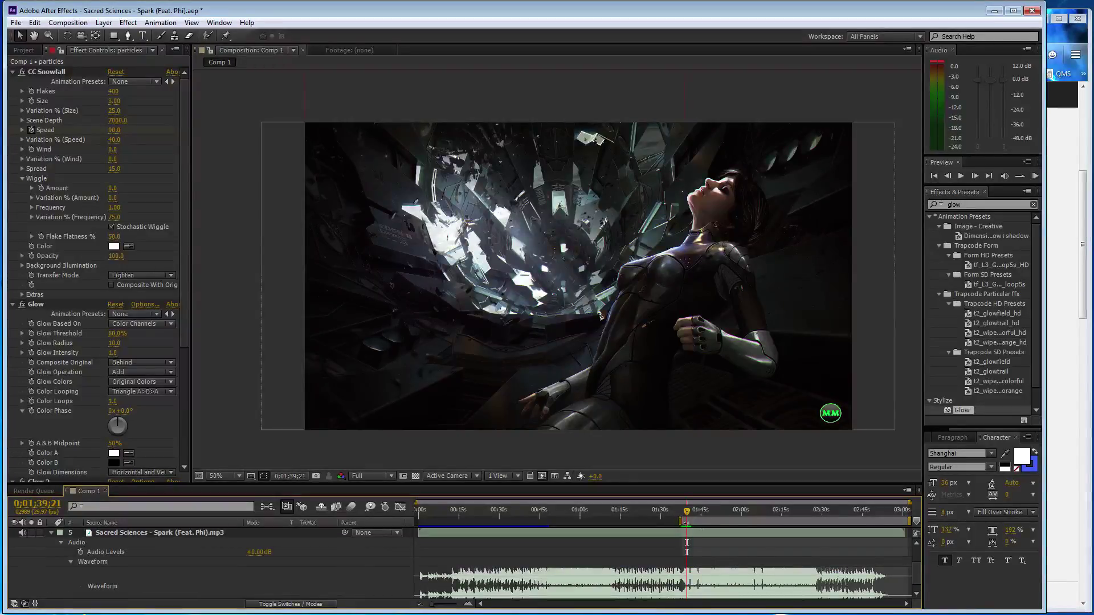
Start the work area at about 2;24, preview the change in the music, and set the CC Snowfall Speed to 89 at 2;27;26
{"action": "left_click_drag", "start_coordinate": [683, 522], "coordinate": [807, 521]}
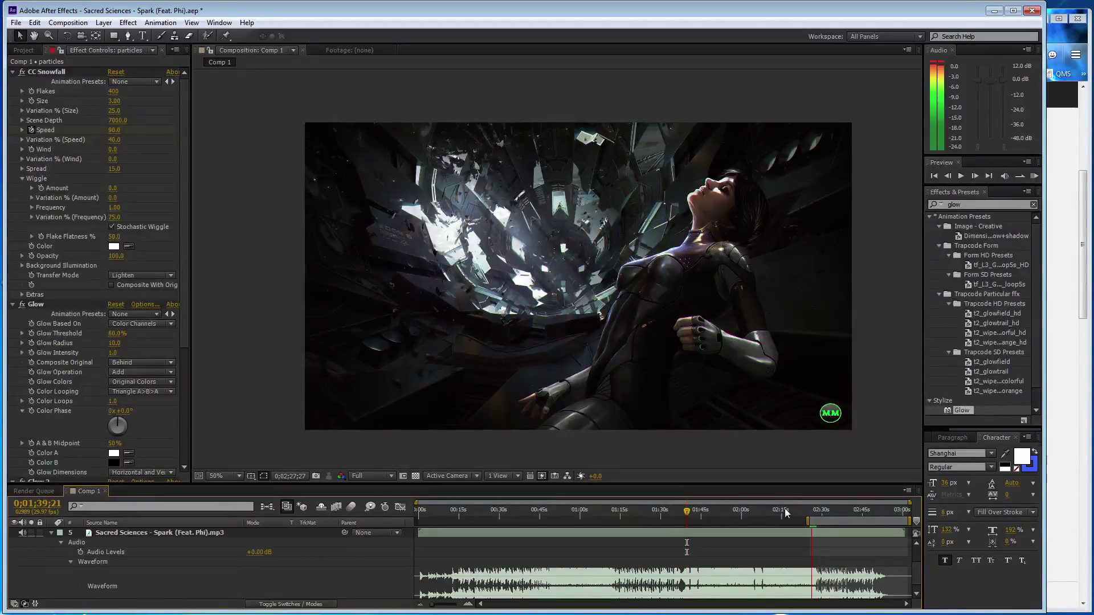
{"action": "left_click_drag", "start_coordinate": [687, 512], "coordinate": [816, 526]}
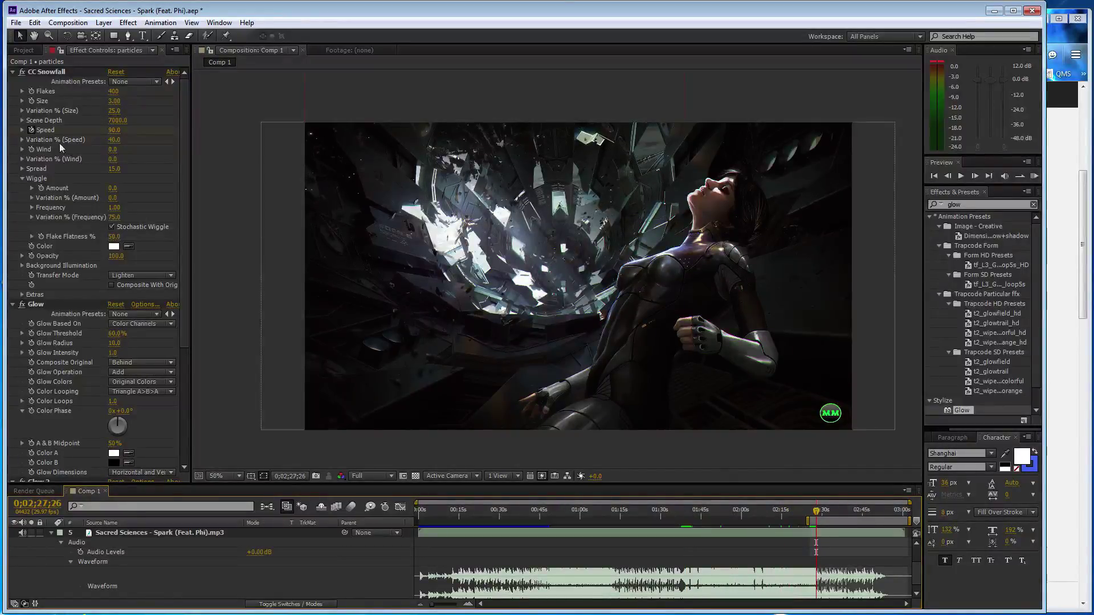
{"action": "left_click", "coordinate": [116, 130]}
{"action": "key", "text": "Return"}
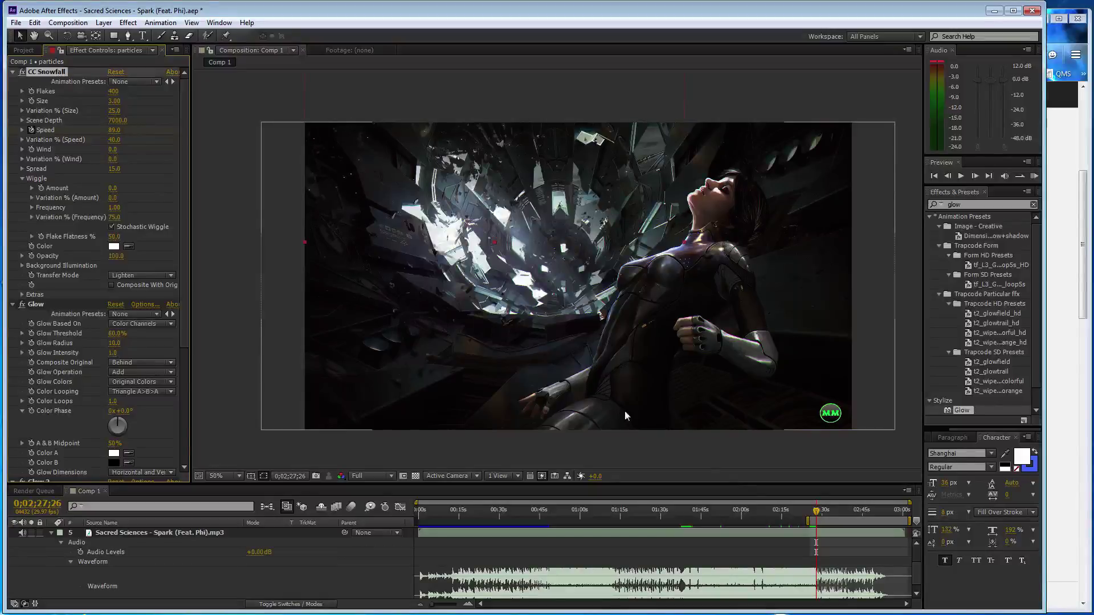
Set the CC Snowfall Speed to 20 at 2;29;04 and save the project
{"action": "left_click", "coordinate": [819, 511]}
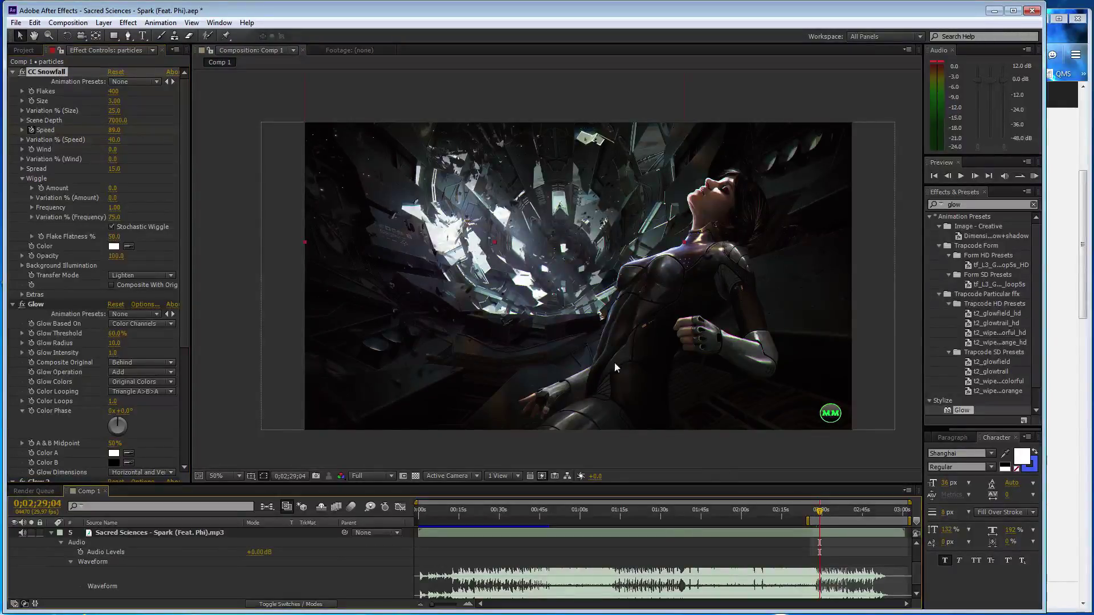
{"action": "left_click", "coordinate": [116, 130]}
{"action": "type", "text": "20"}
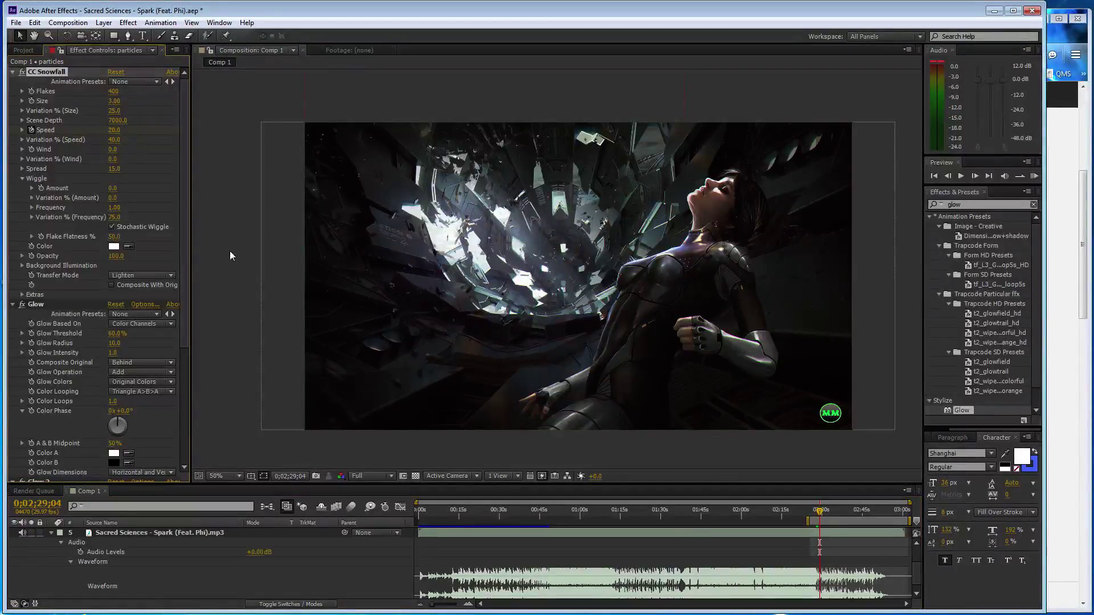
{"action": "key", "text": "Return"}
{"action": "key", "text": "ctrl+s"}
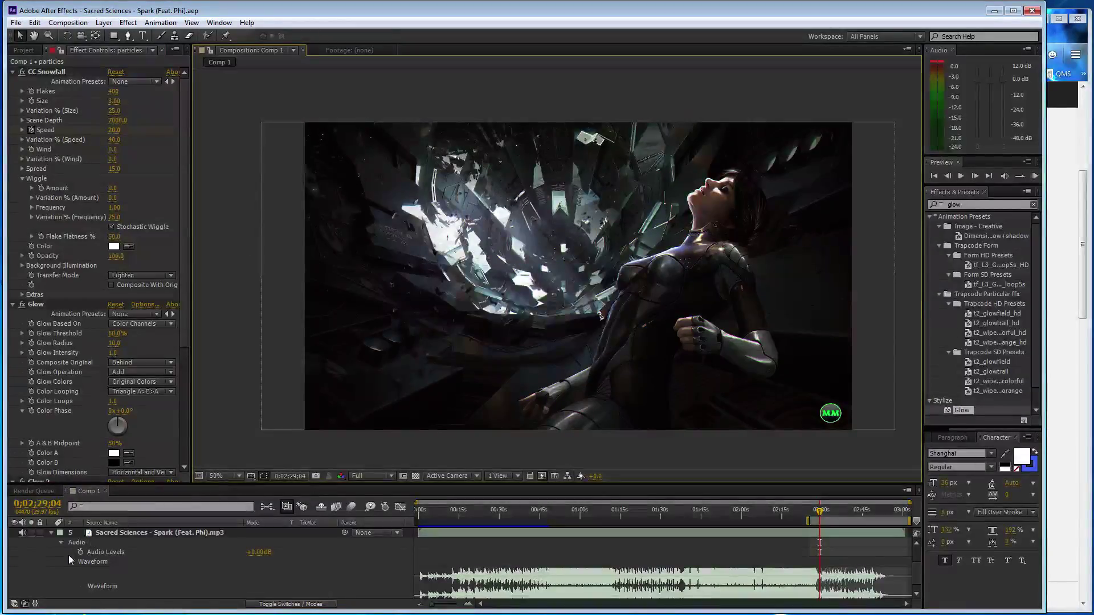
Duplicate the particles layer and move the copy over the lower-left part of the image
{"action": "left_click", "coordinate": [71, 562]}
{"action": "scroll", "coordinate": [159, 544], "scroll_direction": "down", "scroll_amount": 3}
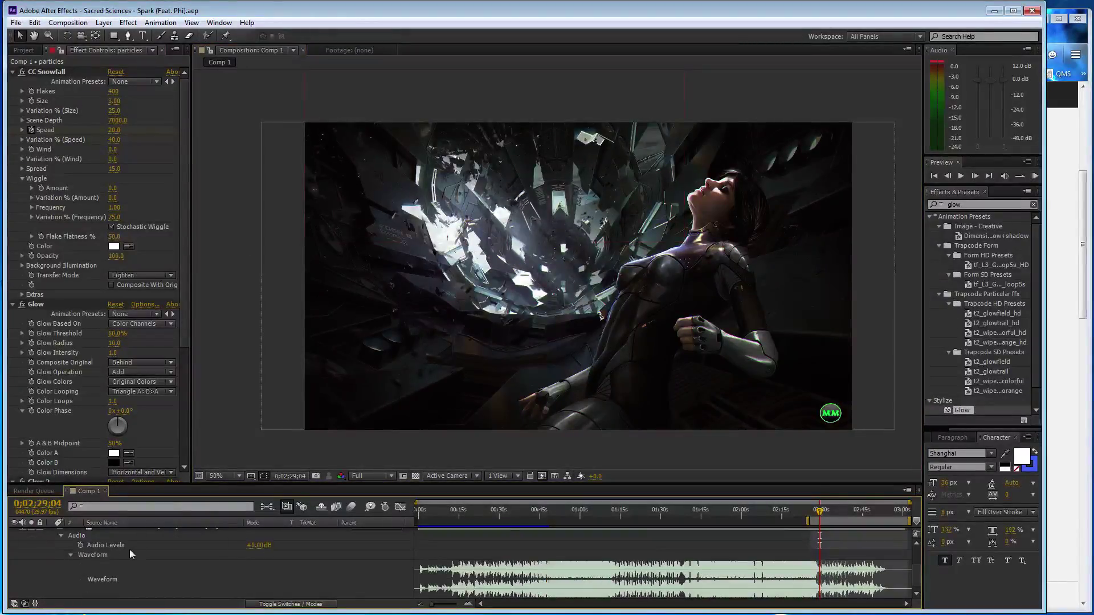
{"action": "left_click", "coordinate": [70, 553]}
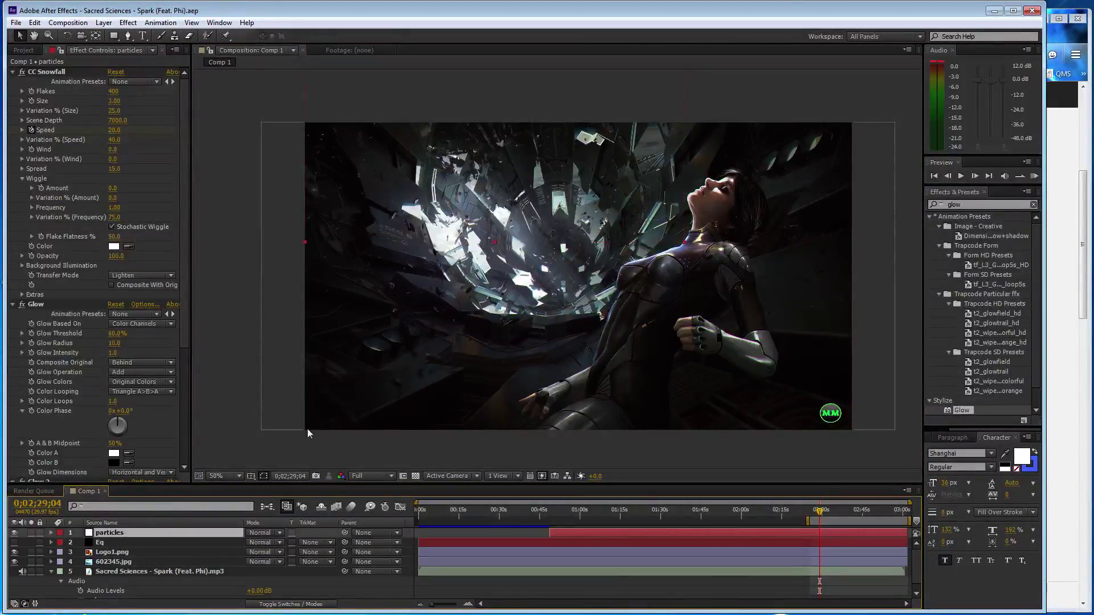
{"action": "key", "text": "ctrl+d"}
{"action": "key", "text": "comma"}
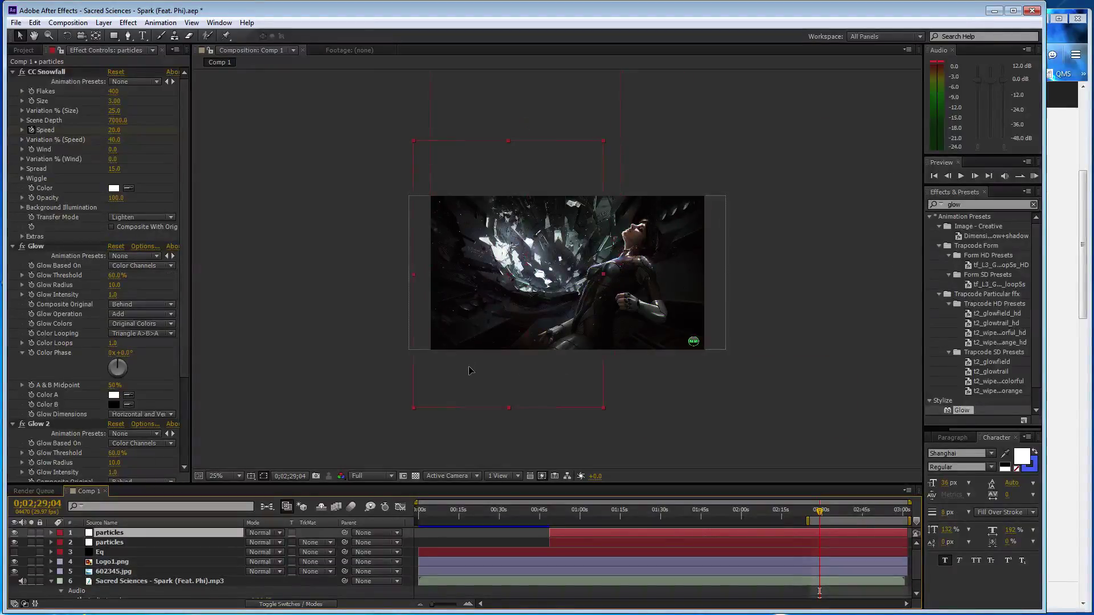
{"action": "key", "text": "period"}
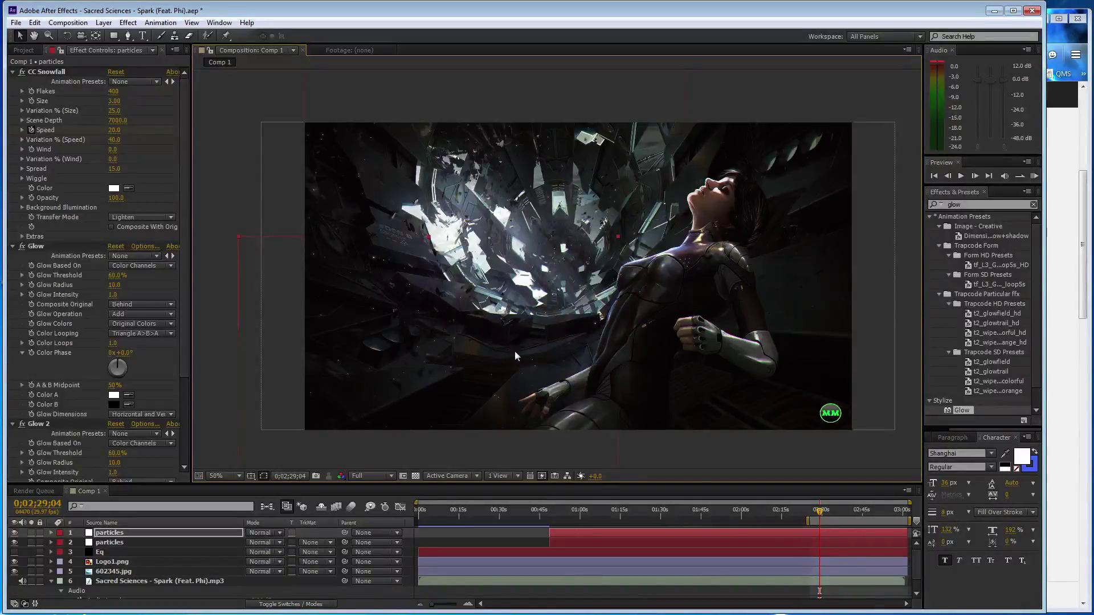
Move the work area start back to about 0;52 and RAM-preview the doubled particles
{"action": "left_click", "coordinate": [805, 519]}
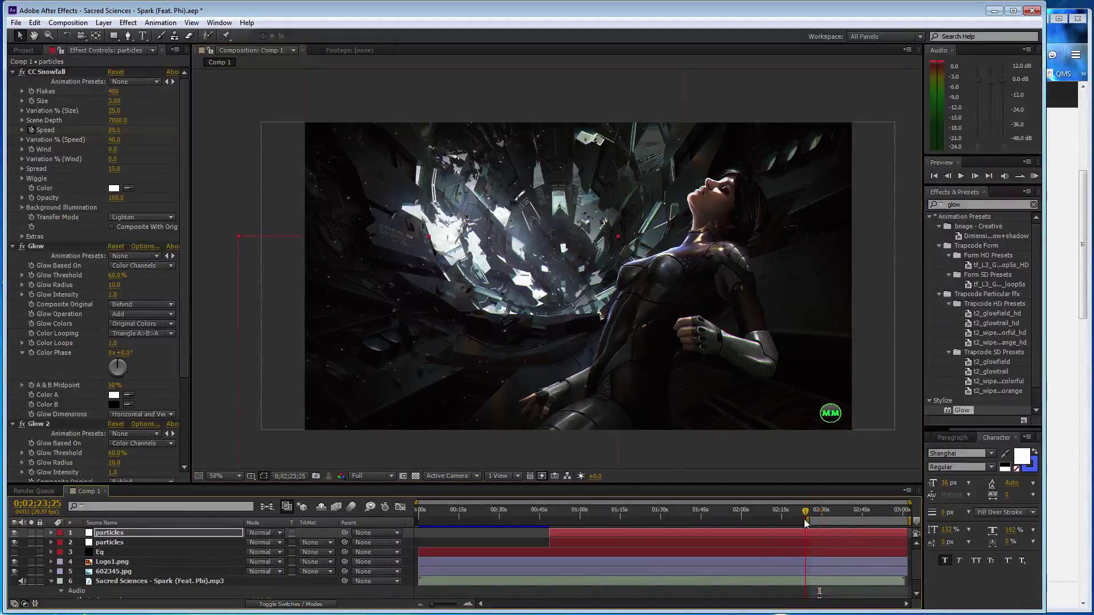
{"action": "left_click_drag", "start_coordinate": [806, 521], "coordinate": [556, 481]}
{"action": "key", "text": "KP_0"}
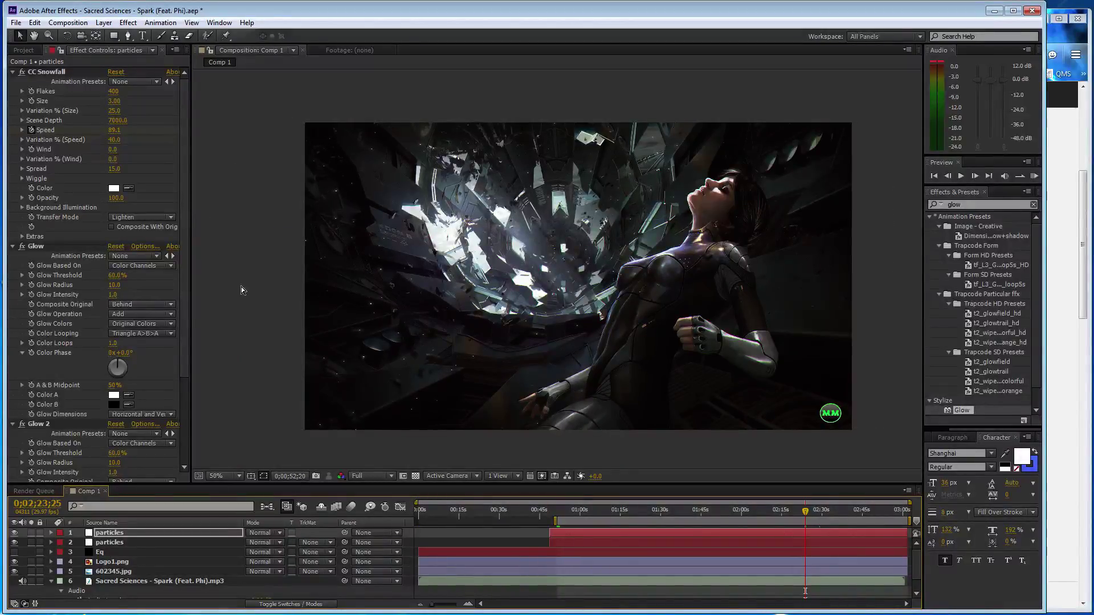
{"action": "key", "text": "space"}
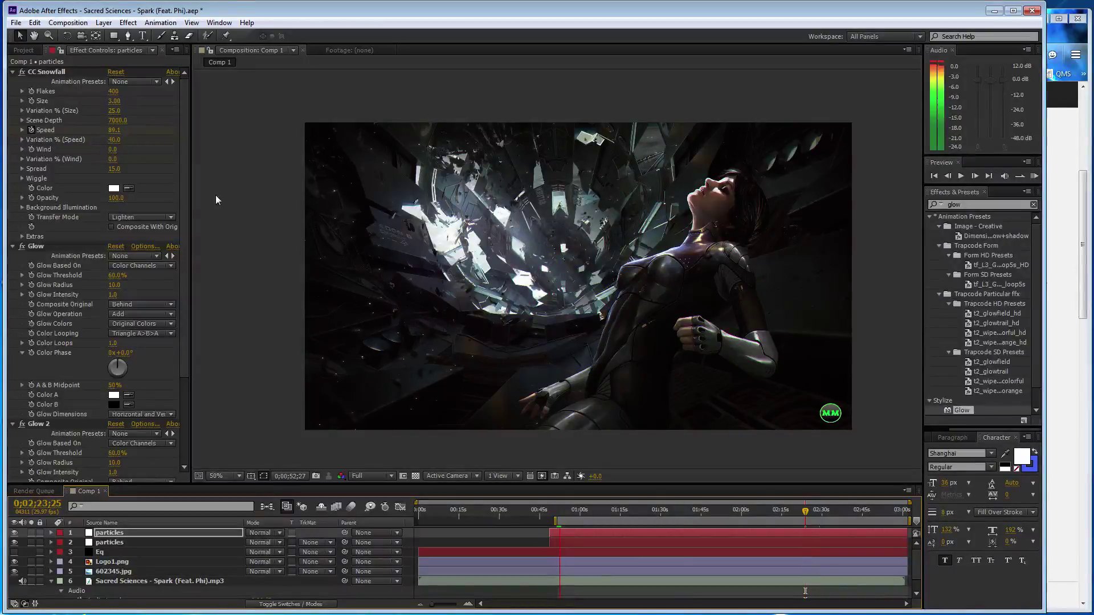
{"action": "key", "text": "space"}
Try CC Snowfall Flakes values of 200 and 150 on the lower-left particles copy and RAM-preview the result
{"action": "left_click", "coordinate": [115, 92]}
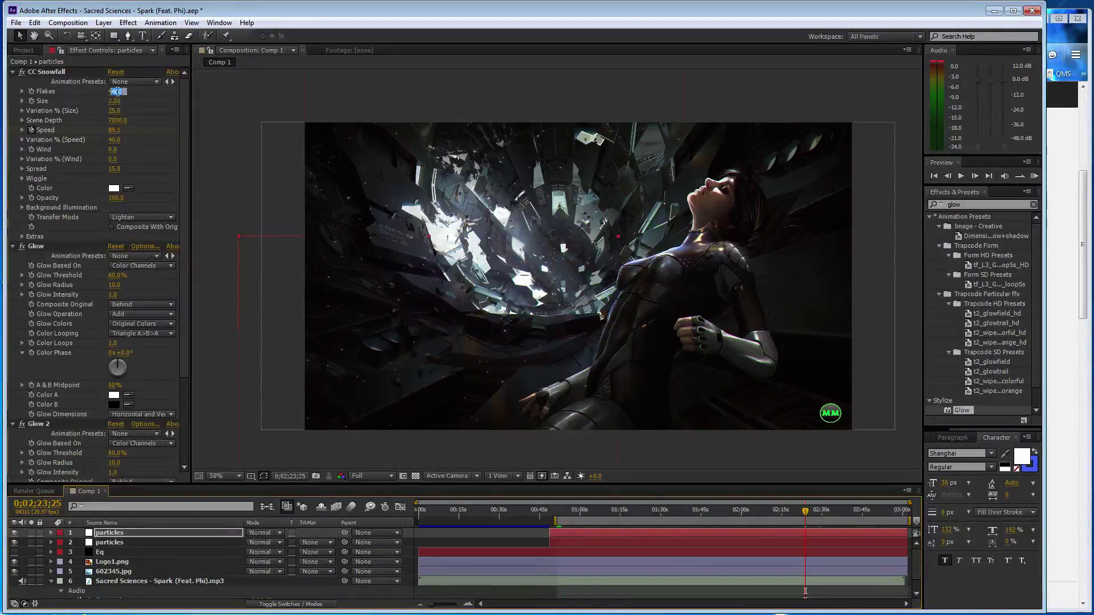
{"action": "type", "text": "200"}
{"action": "key", "text": "Return"}
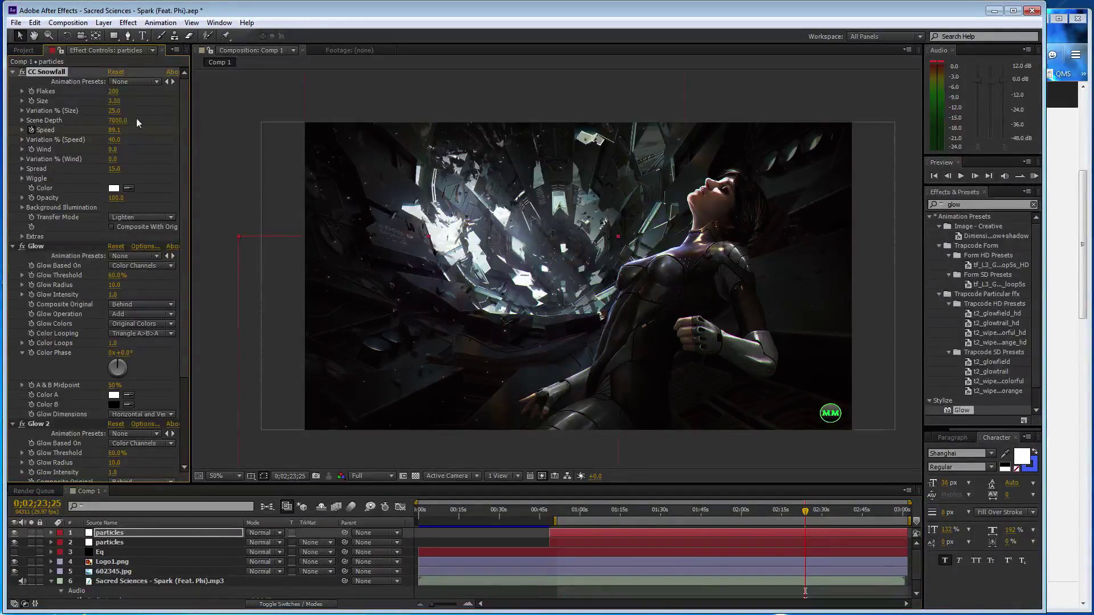
{"action": "left_click", "coordinate": [114, 92]}
{"action": "type", "text": "150"}
{"action": "key", "text": "Return"}
{"action": "key", "text": "KP_0"}
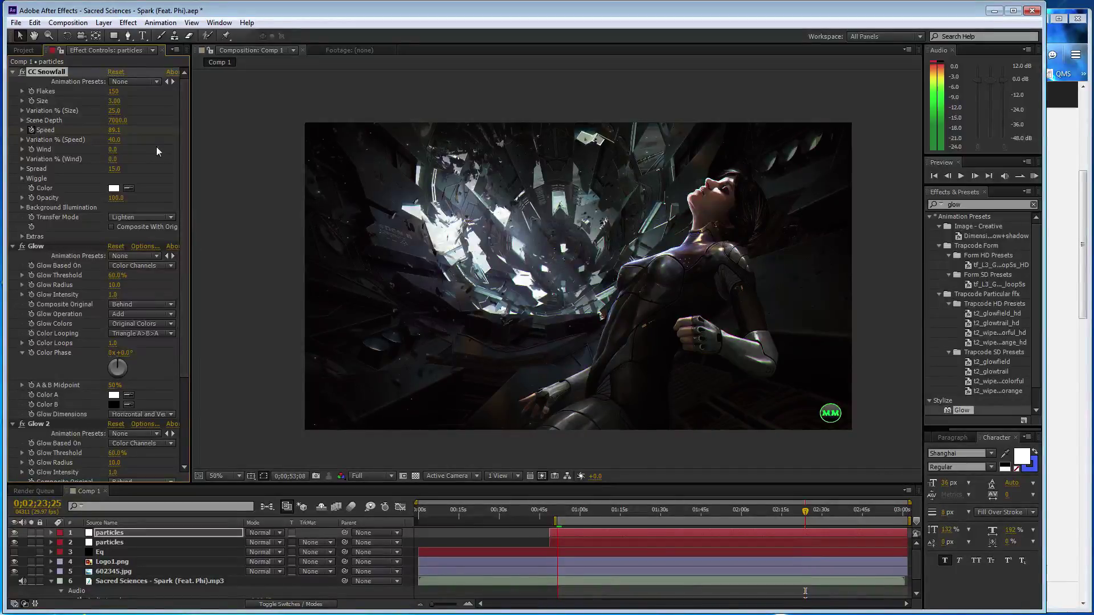
Set the lower-left particles copy's Flakes to 200, RAM-preview it, and save the project
{"action": "left_click", "coordinate": [115, 91]}
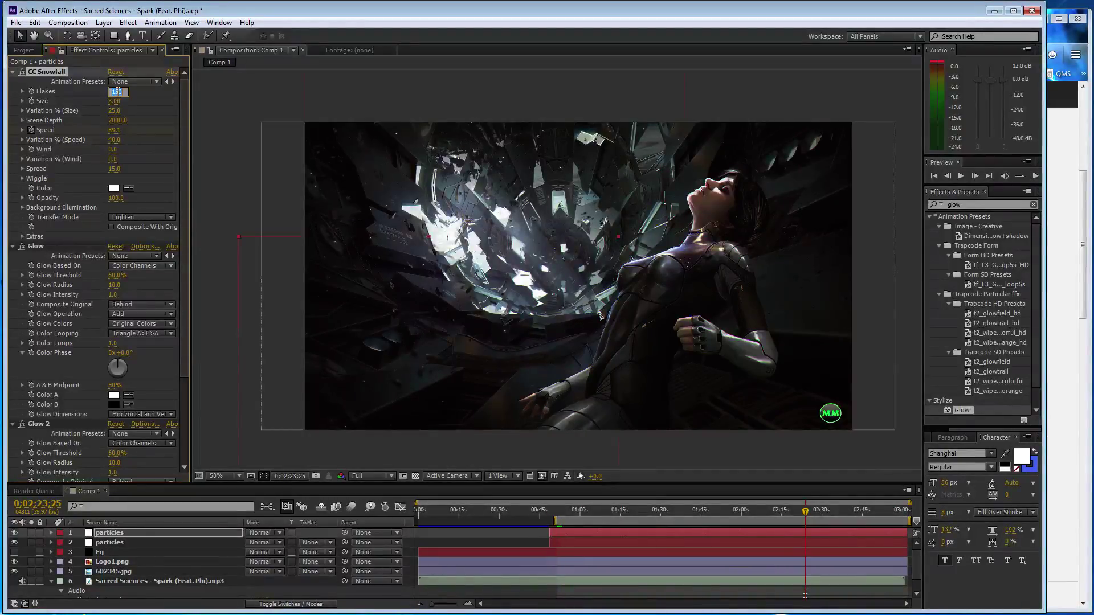
{"action": "key", "text": "Return"}
{"action": "key", "text": "KP_0"}
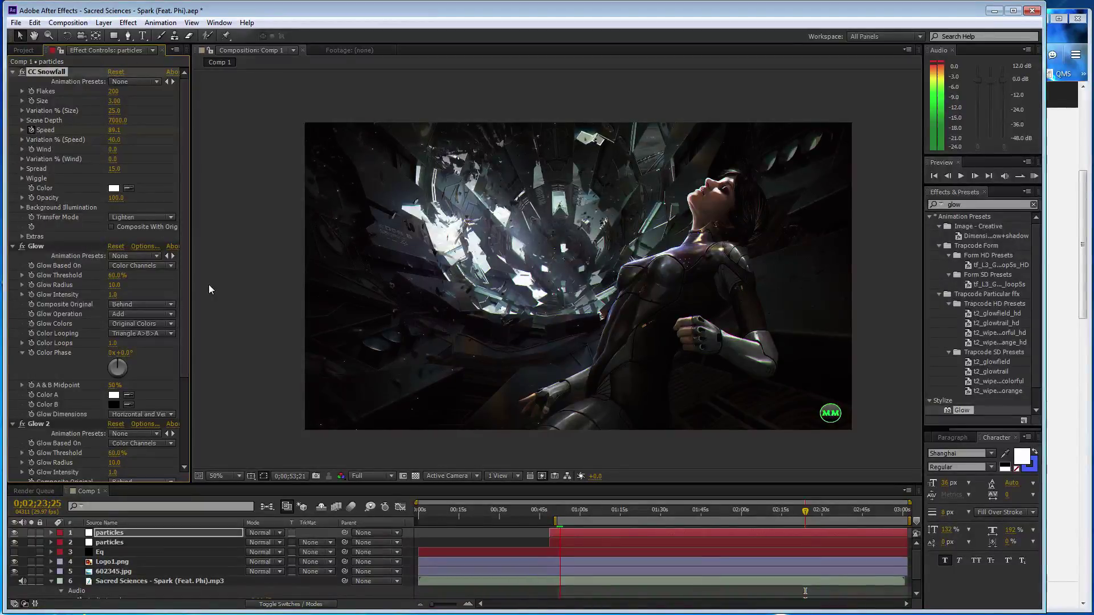
{"action": "key", "text": "ctrl+s"}
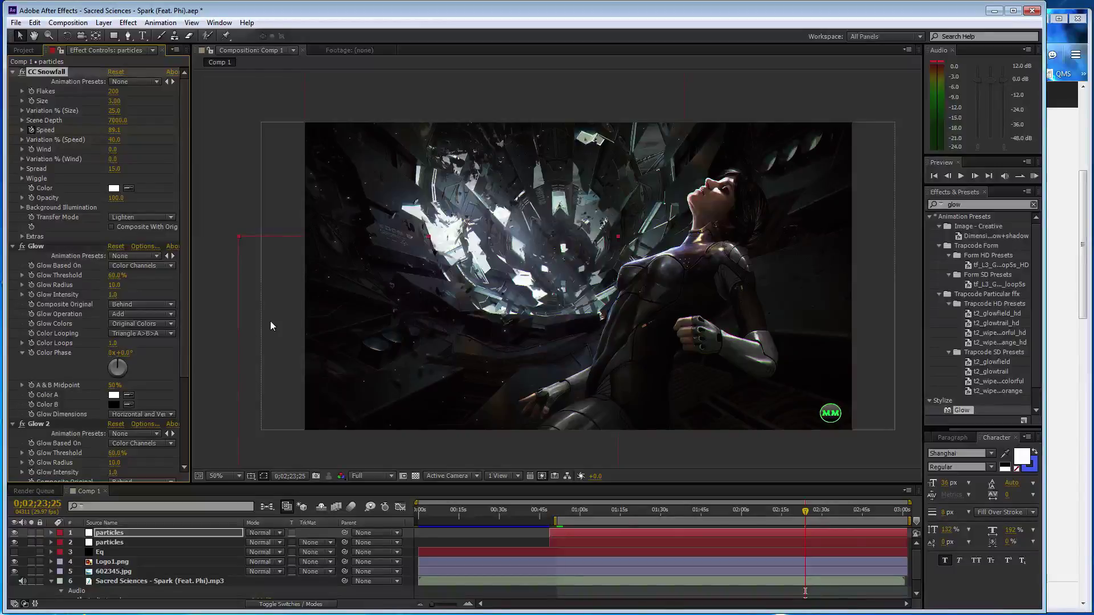
Duplicate the top particles layer and move the new copy over the lower-right part of the image
{"action": "left_click", "coordinate": [191, 534]}
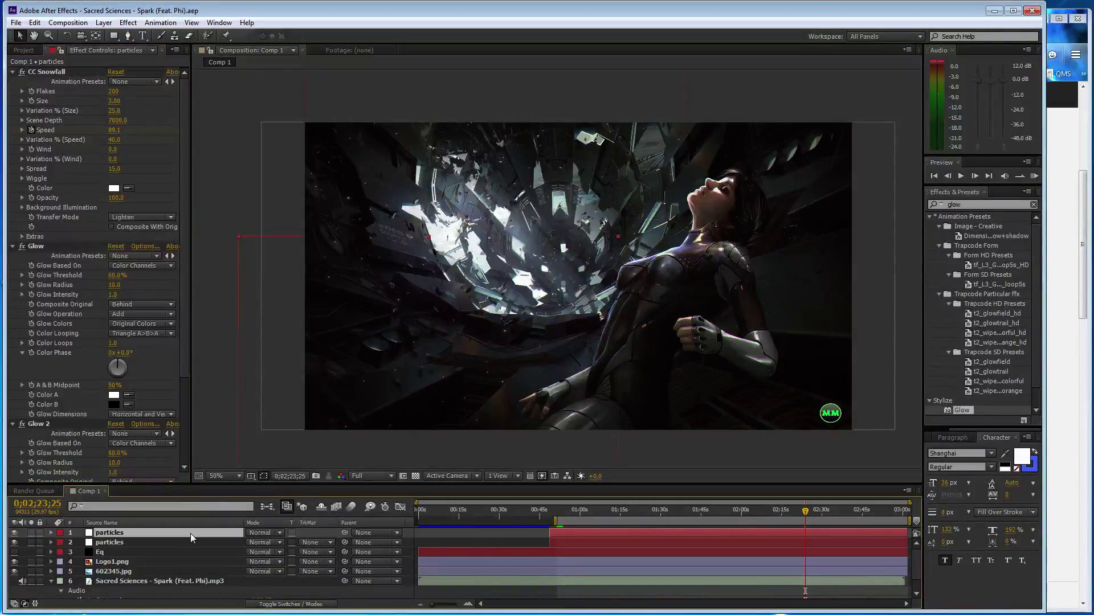
{"action": "key", "text": "ctrl+d"}
{"action": "left_click_drag", "start_coordinate": [870, 466], "coordinate": [926, 472]}
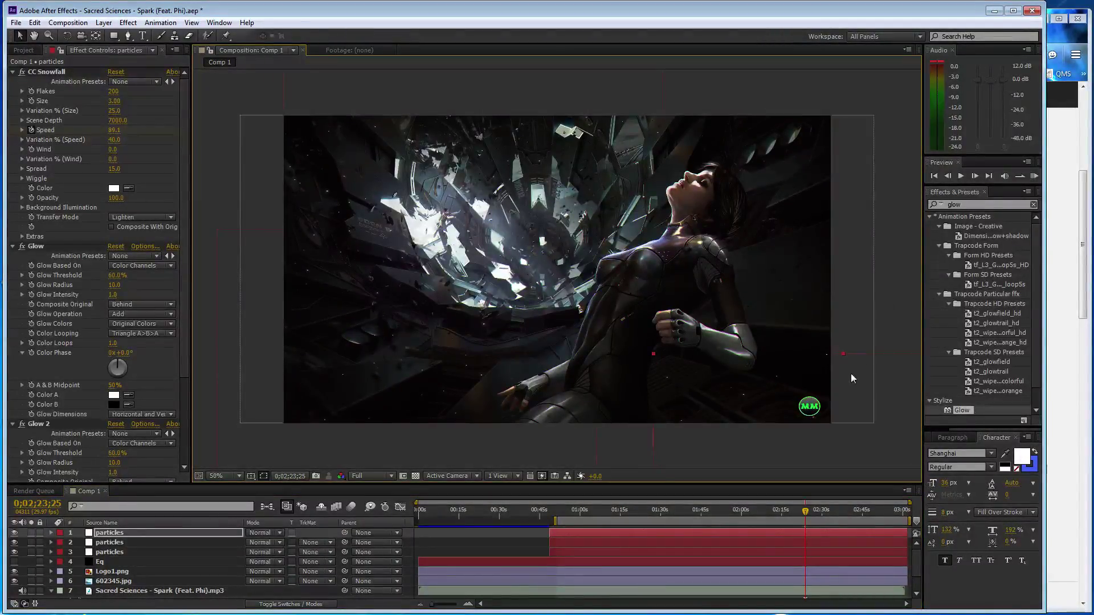
Duplicate the top particles layer again, place the copy over the upper-right part of the image, and RAM-preview it
{"action": "left_click", "coordinate": [190, 535]}
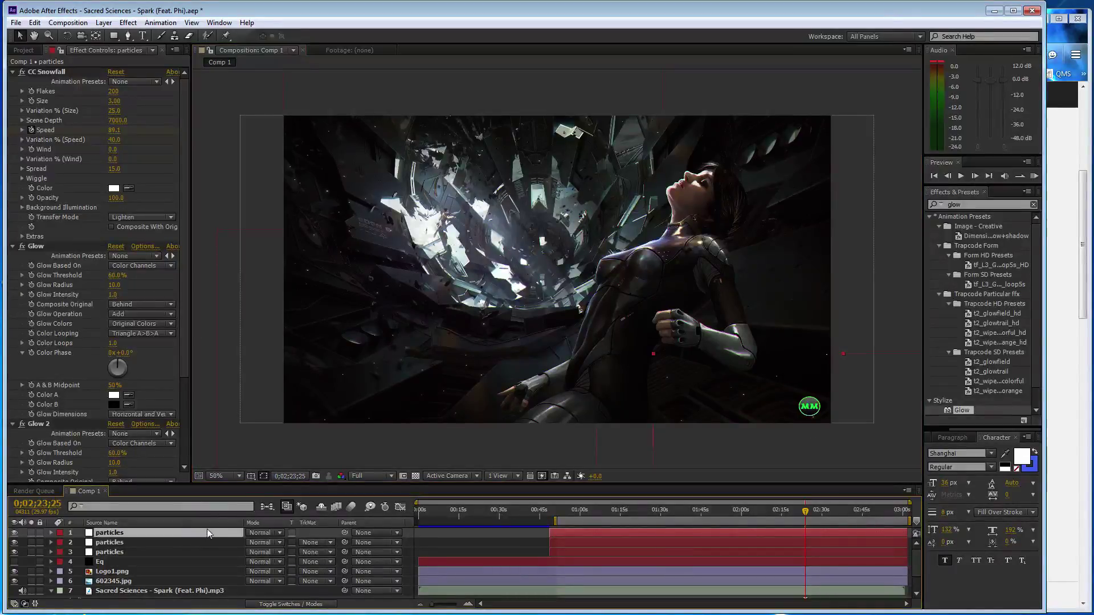
{"action": "key", "text": "ctrl+d"}
{"action": "key", "text": "comma"}
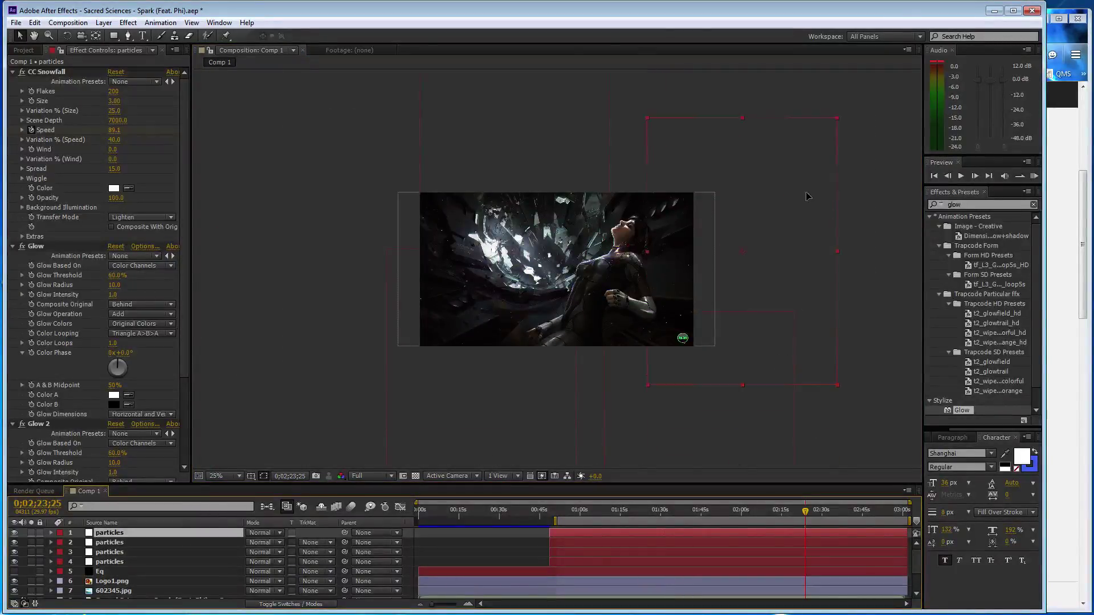
{"action": "key", "text": "period"}
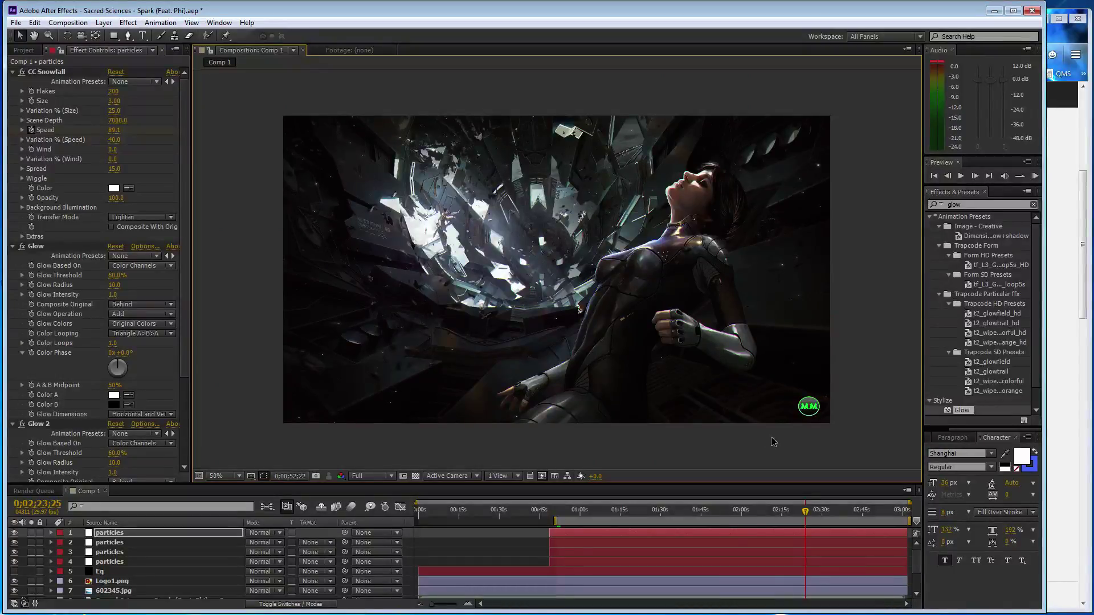
{"action": "key", "text": "space"}
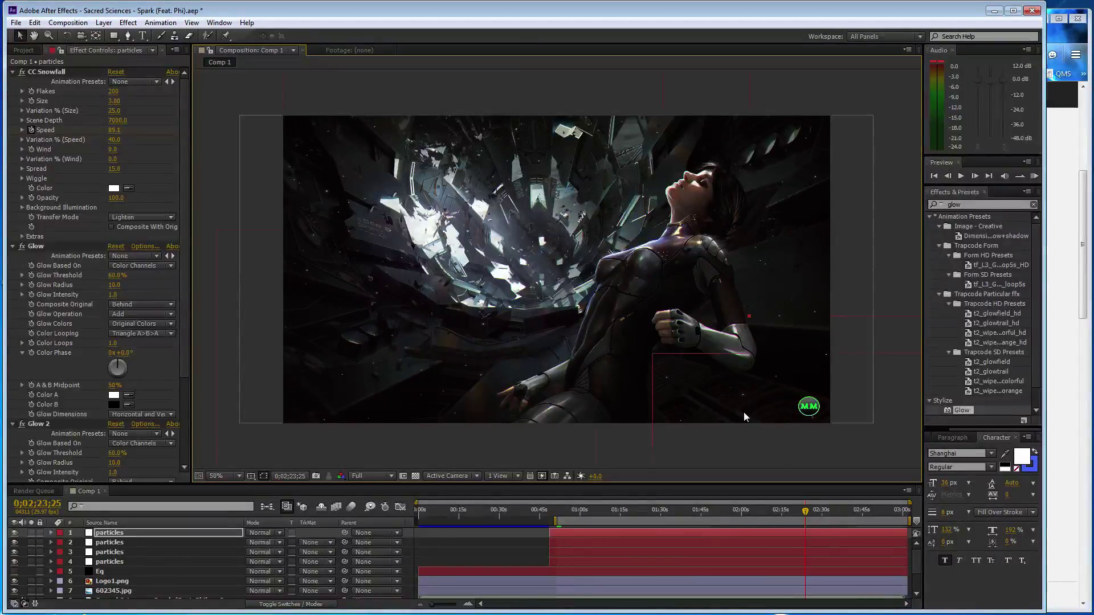
Set the Flakes of the lower-right particles copy to 500 and RAM-preview the result
{"action": "left_click", "coordinate": [163, 543]}
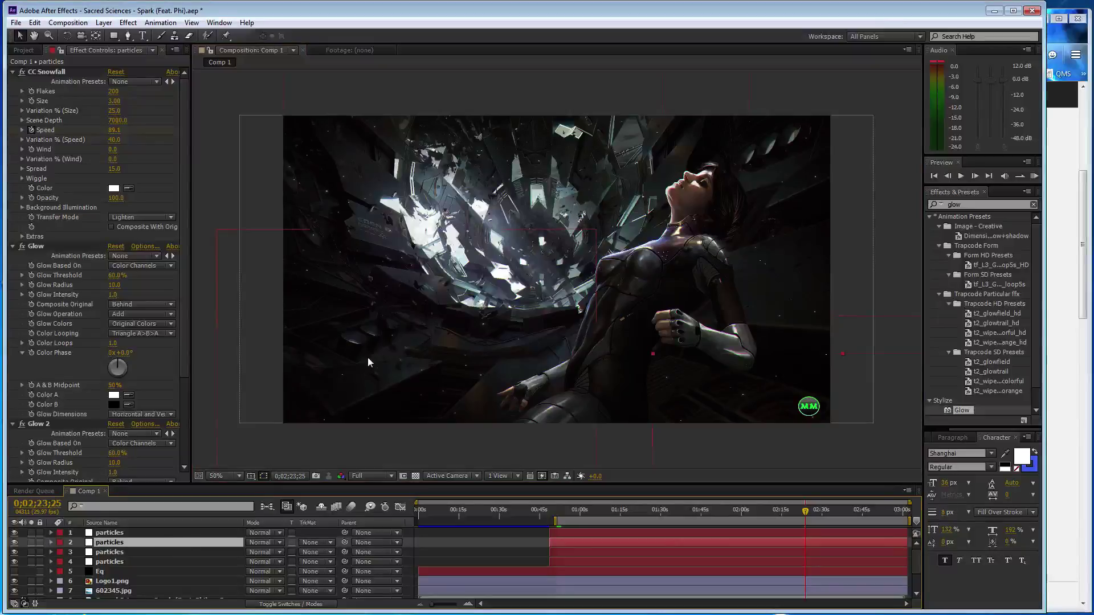
{"action": "left_click", "coordinate": [114, 92]}
{"action": "type", "text": "500"}
{"action": "key", "text": "Return"}
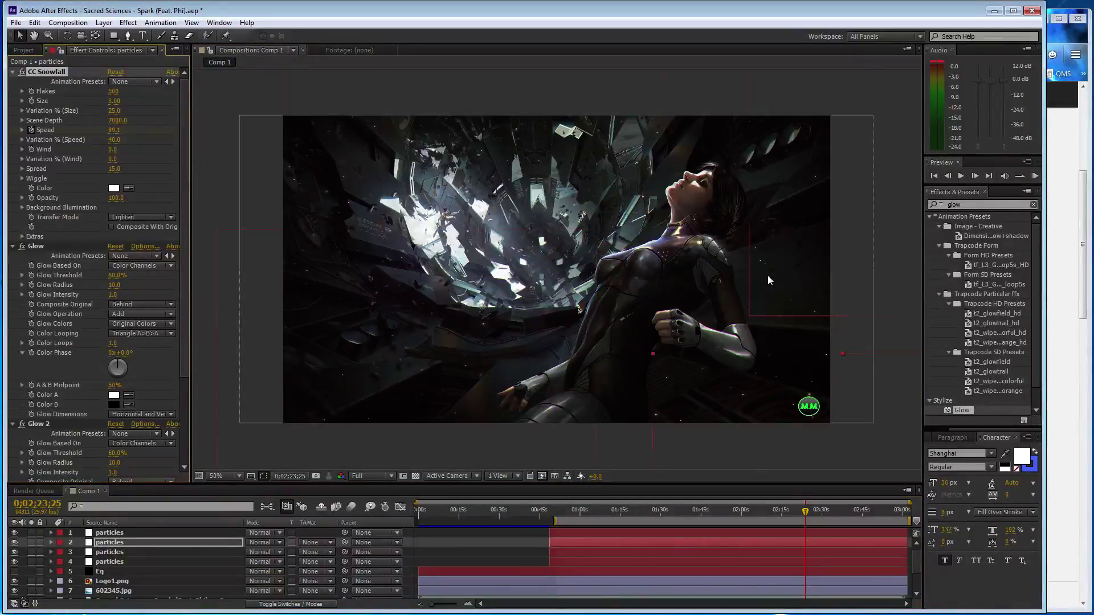
{"action": "key", "text": "KP_0"}
{"action": "key", "text": "space"}
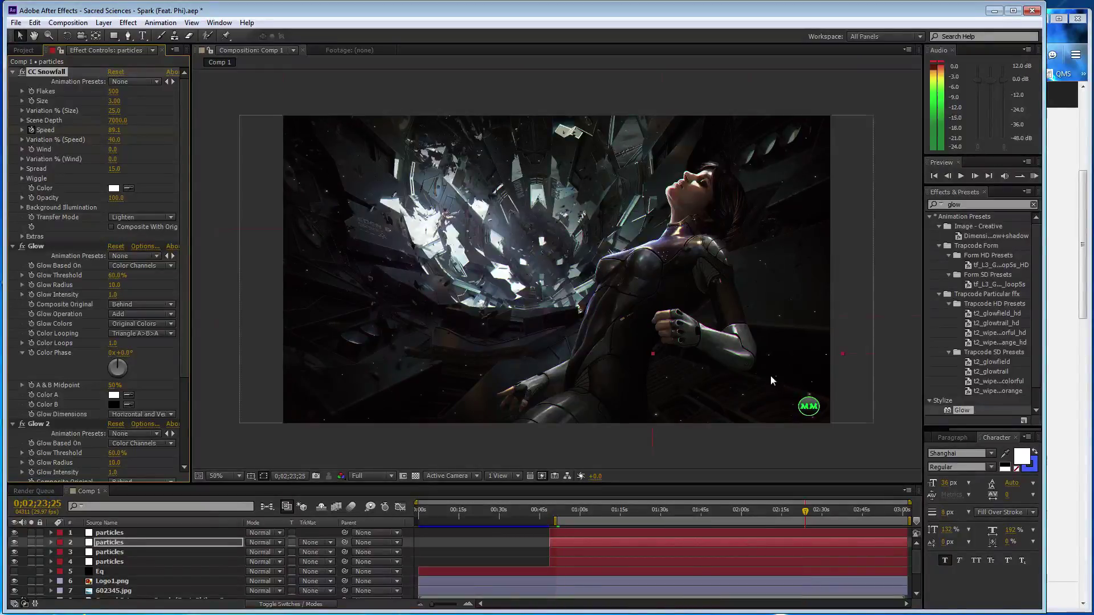
Move the lower-right particles copy slightly down and RAM-preview its new position
{"action": "left_click_drag", "start_coordinate": [767, 389], "coordinate": [767, 397]}
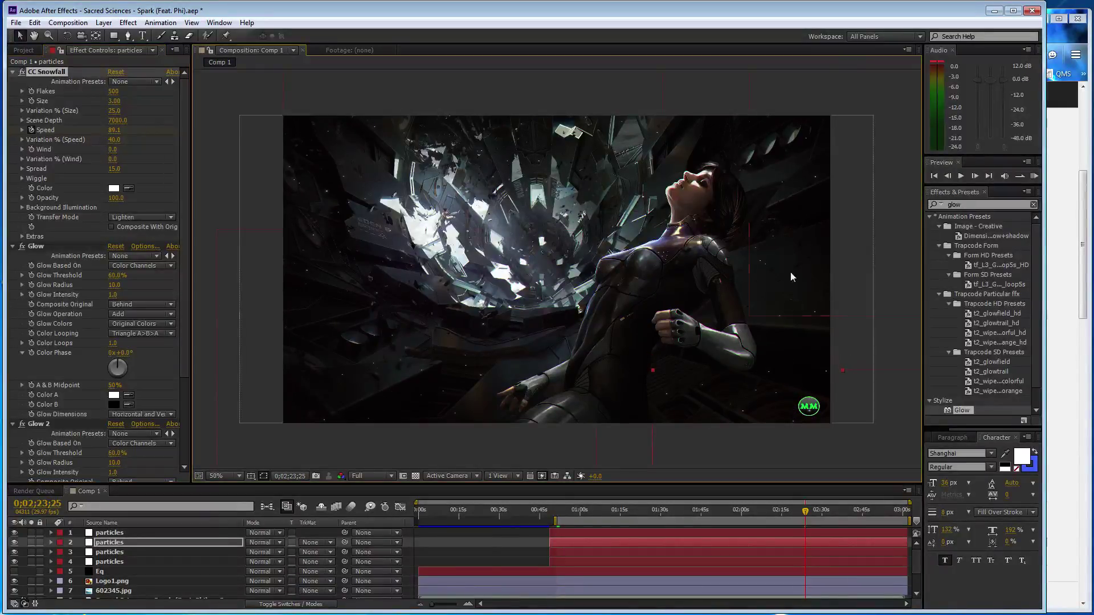
{"action": "key", "text": "KP_0"}
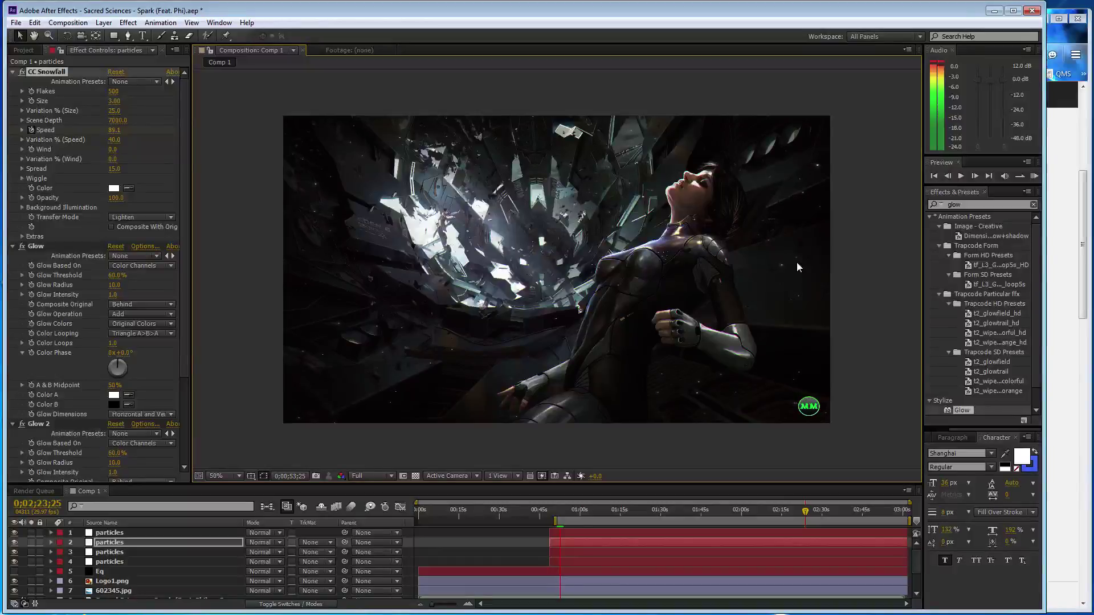
{"action": "key", "text": "space"}
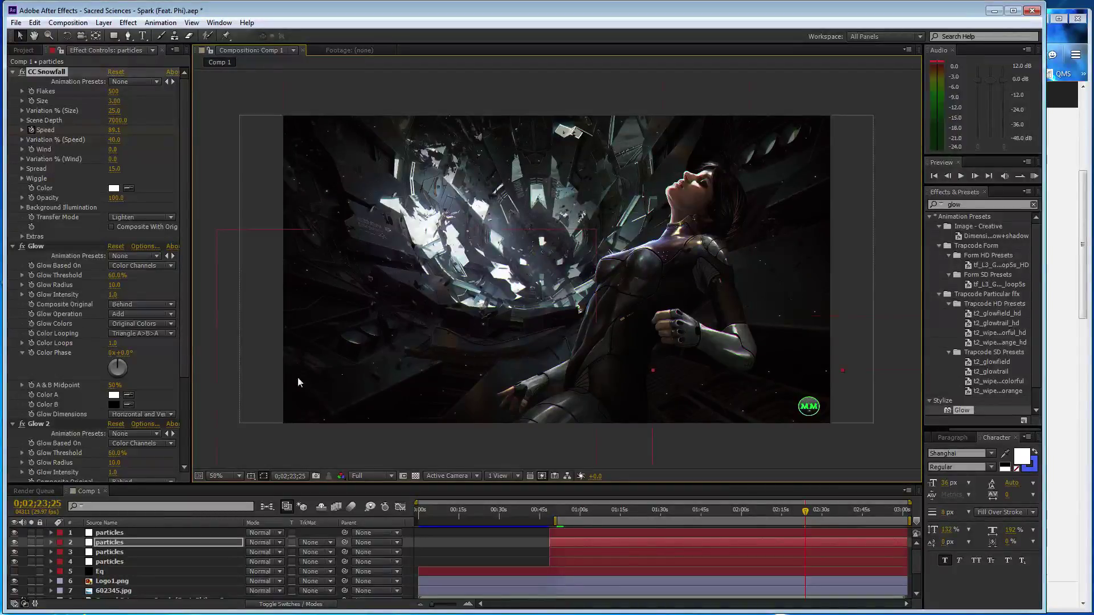
Set the Flakes of the lower-left particles copy to 225
{"action": "left_click", "coordinate": [361, 354]}
{"action": "left_click", "coordinate": [113, 92]}
{"action": "type", "text": "25"}
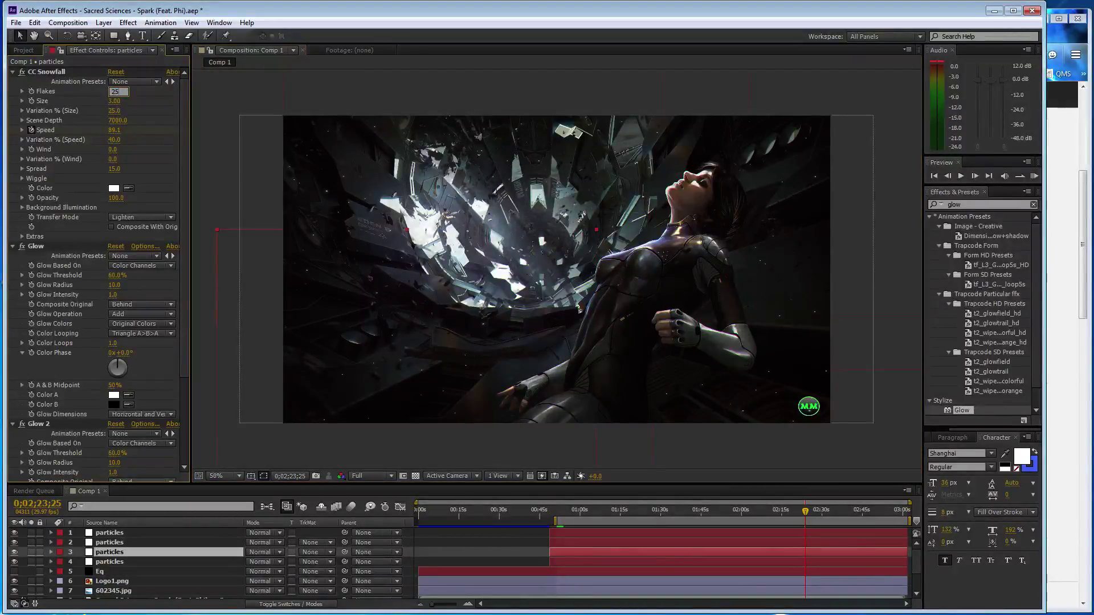
{"action": "type", "text": "5"}
{"action": "key", "text": "Return"}
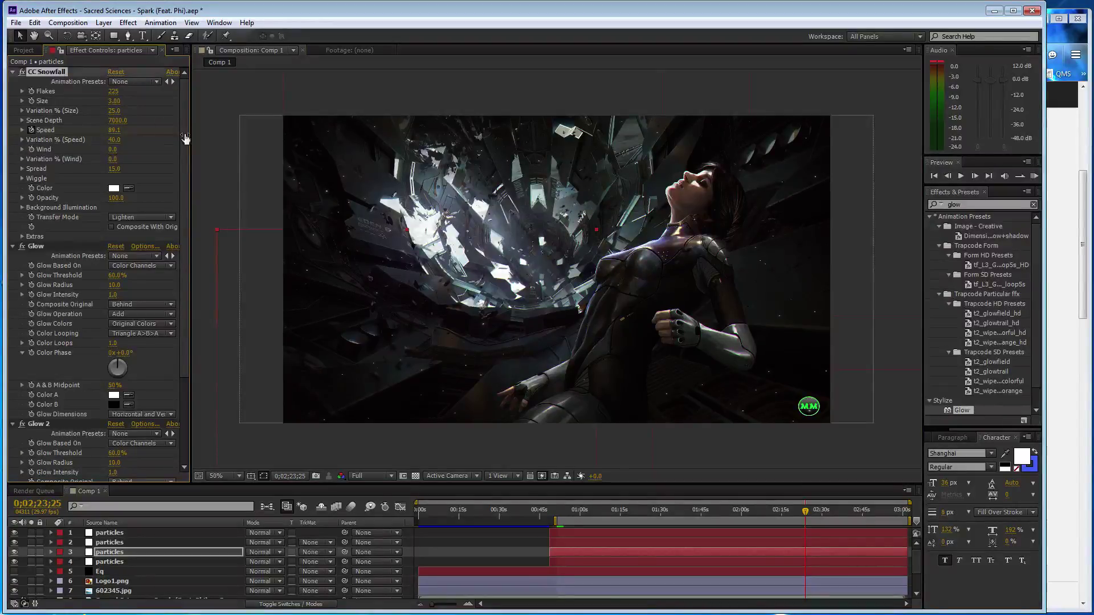
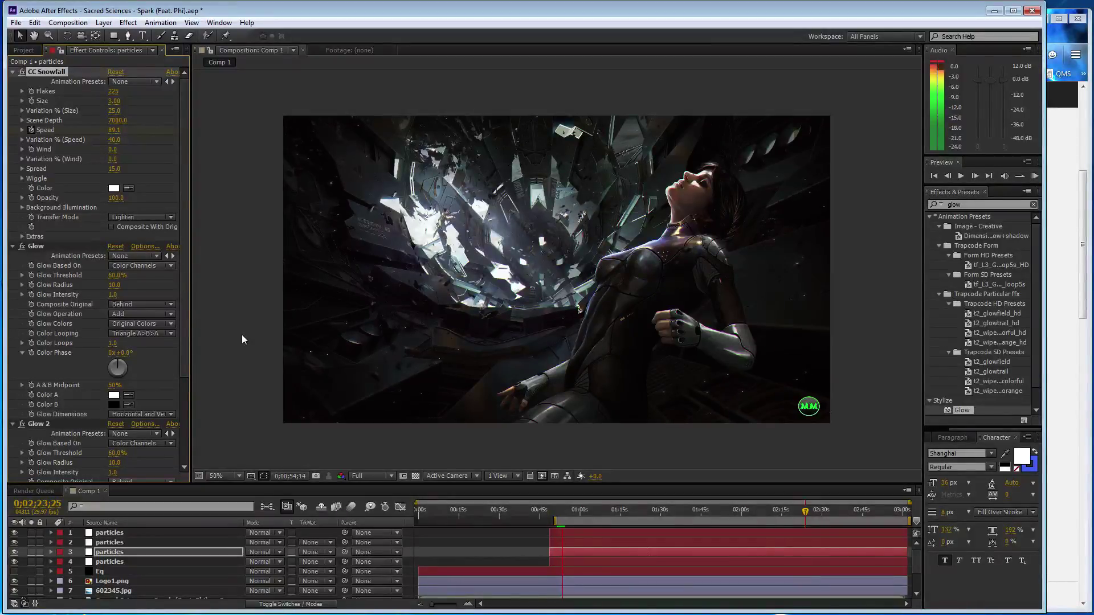
Stop the preview and save the project
{"action": "key", "text": "space"}
{"action": "key", "text": "ctrl+s"}
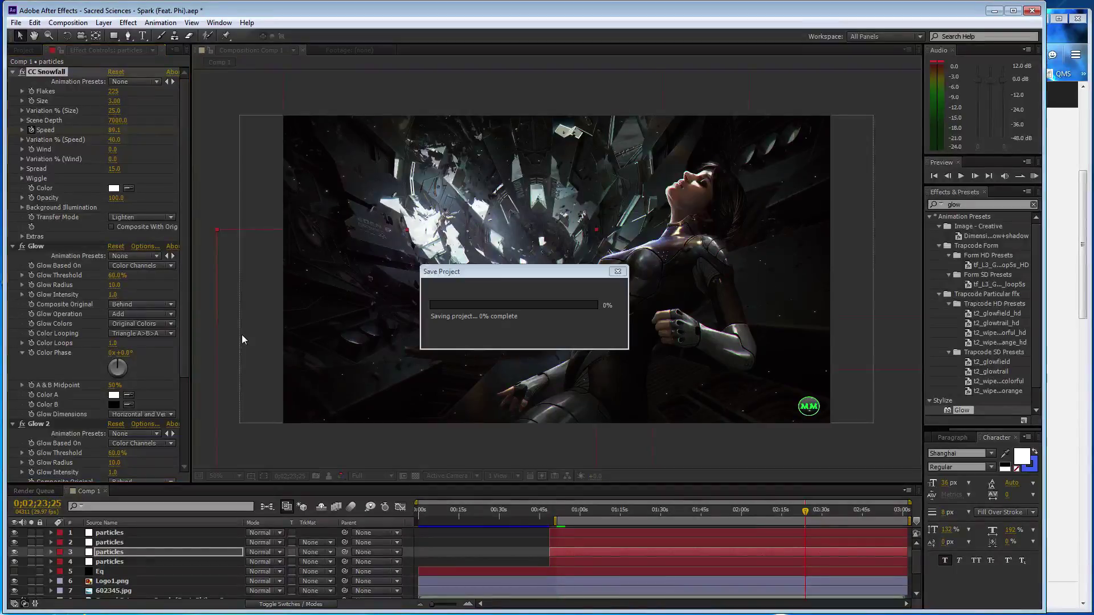
{"action": "key", "text": "slash"}
{"action": "key", "text": "comma"}
{"action": "key", "text": "comma"}
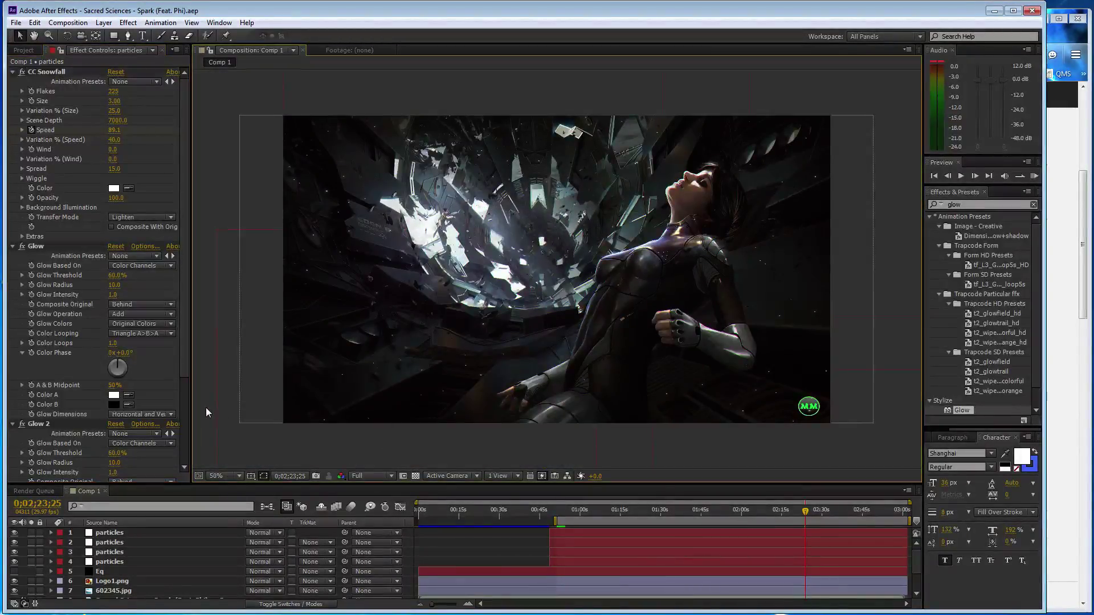
Create a black 1920 x 1080 px solid named flare and place it directly below the four particles layers
{"action": "key", "text": "ctrl+y"}
{"action": "left_click", "coordinate": [234, 291]}
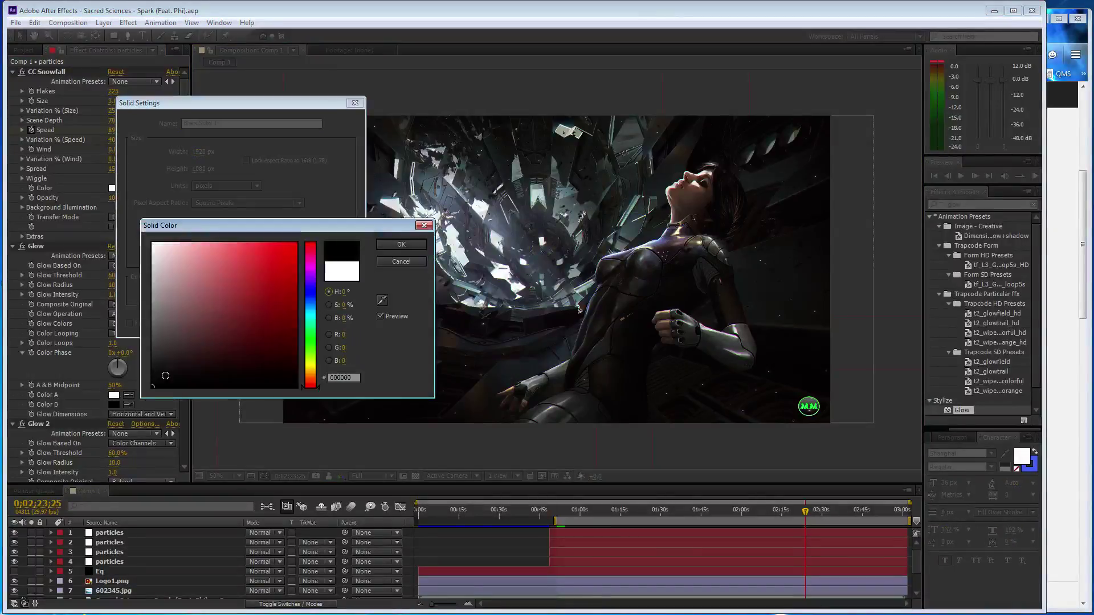
{"action": "left_click", "coordinate": [401, 244]}
{"action": "type", "text": "f"}
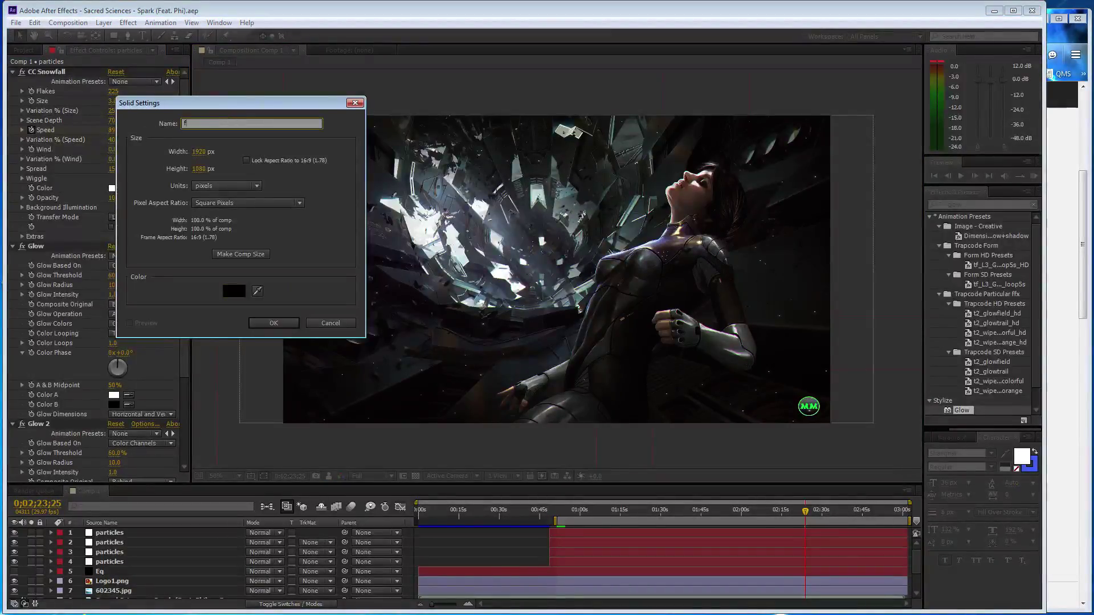
{"action": "type", "text": "lare"}
{"action": "key", "text": "Return"}
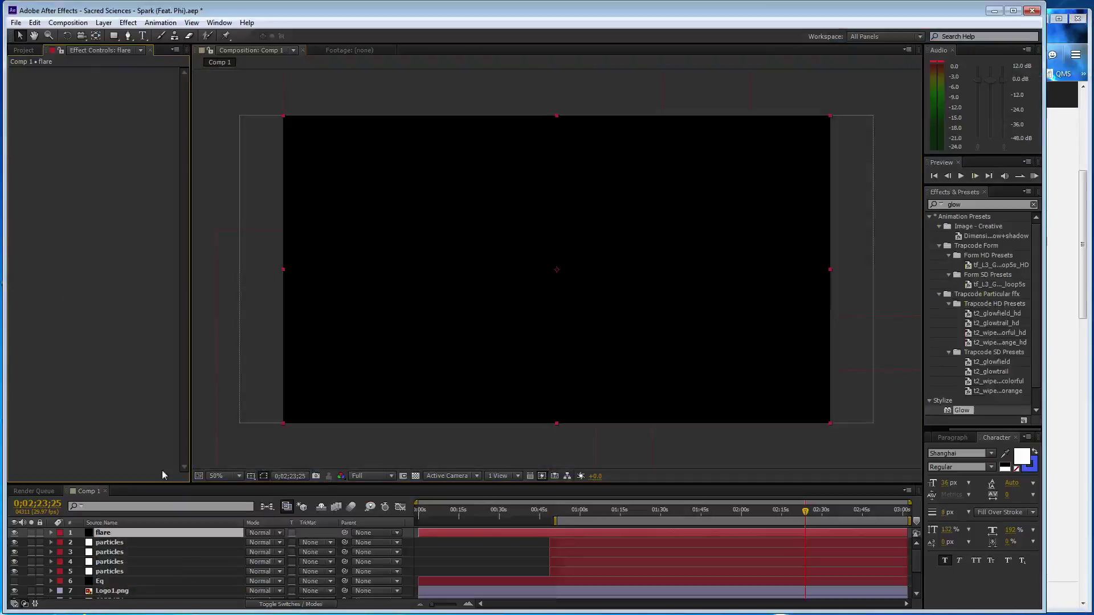
{"action": "left_click_drag", "start_coordinate": [201, 532], "coordinate": [214, 572]}
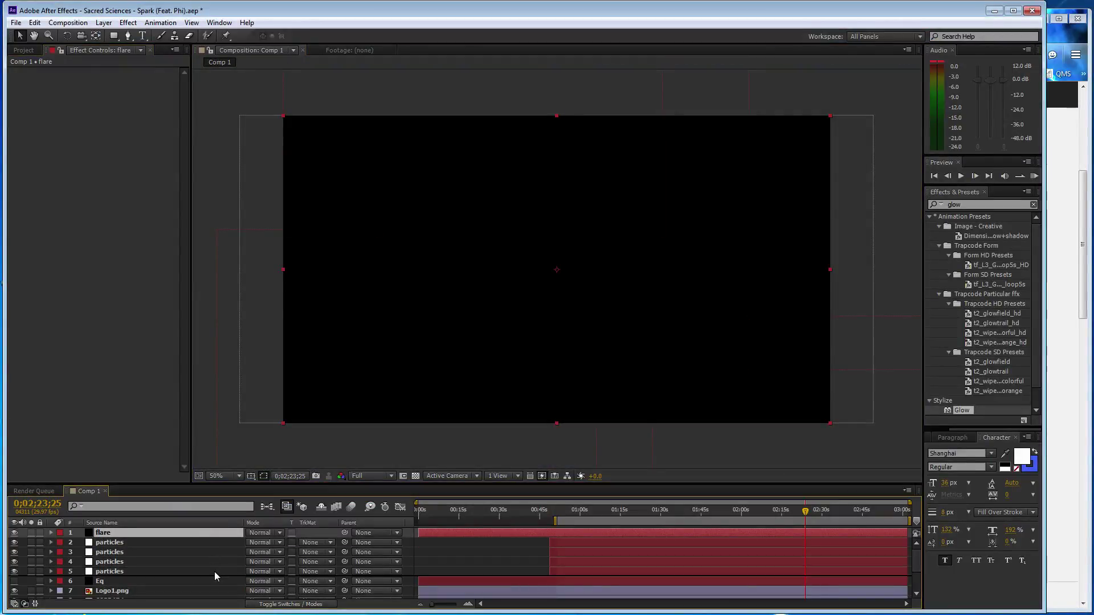
Apply the Video Copilot Optical Flares effect to the flare layer
{"action": "left_click", "coordinate": [123, 26]}
{"action": "mouse_move", "coordinate": [160, 355]}
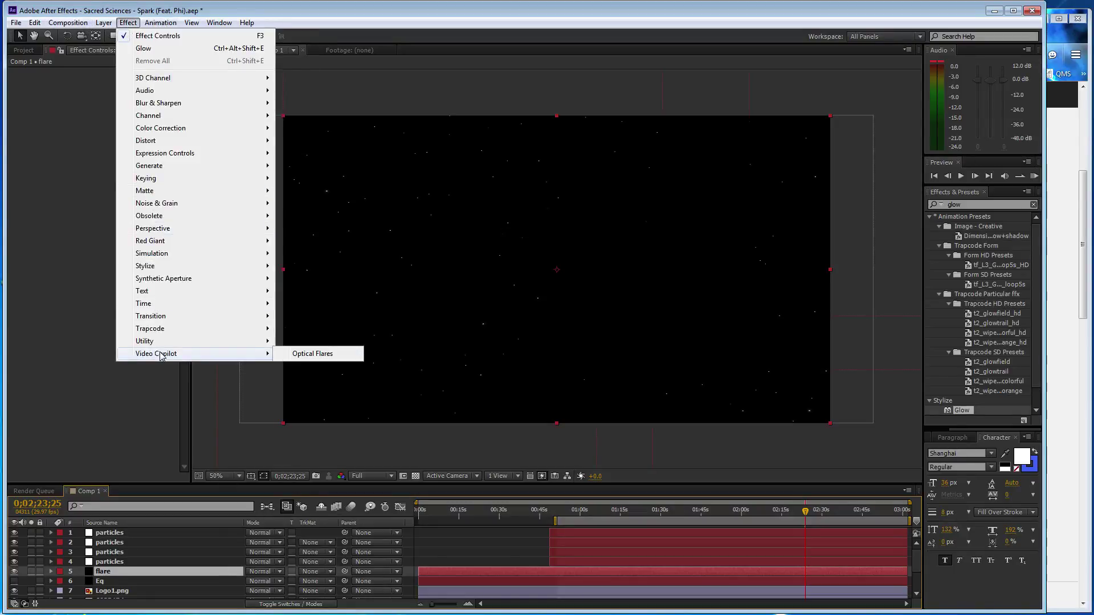
{"action": "left_click", "coordinate": [312, 353]}
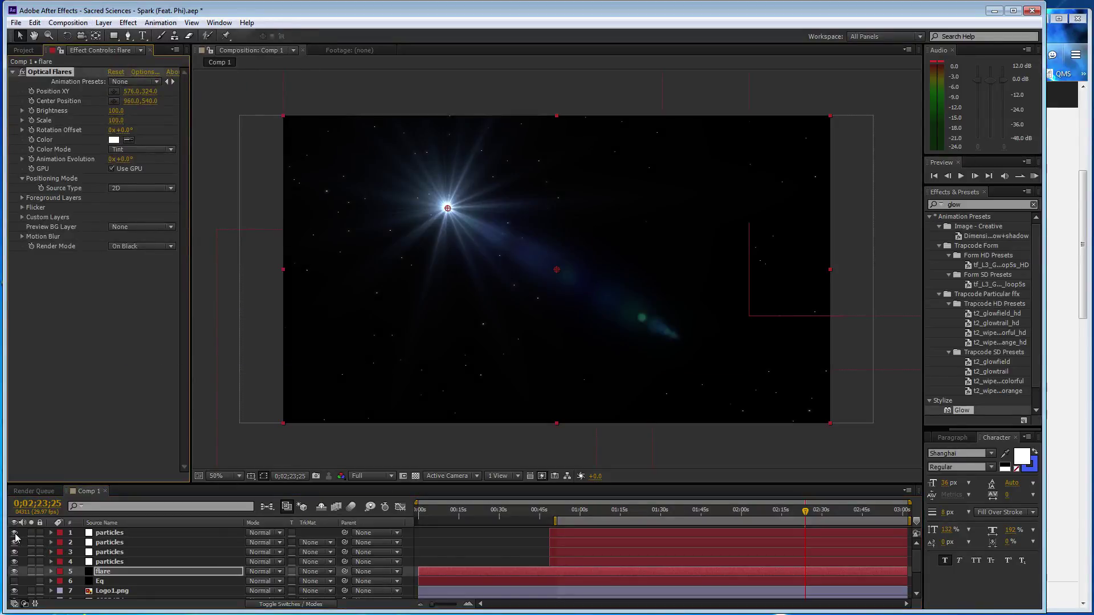
Hide the top three particles layers and set the flare's Render Mode to On Transparent
{"action": "left_click_drag", "start_coordinate": [15, 533], "coordinate": [15, 542]}
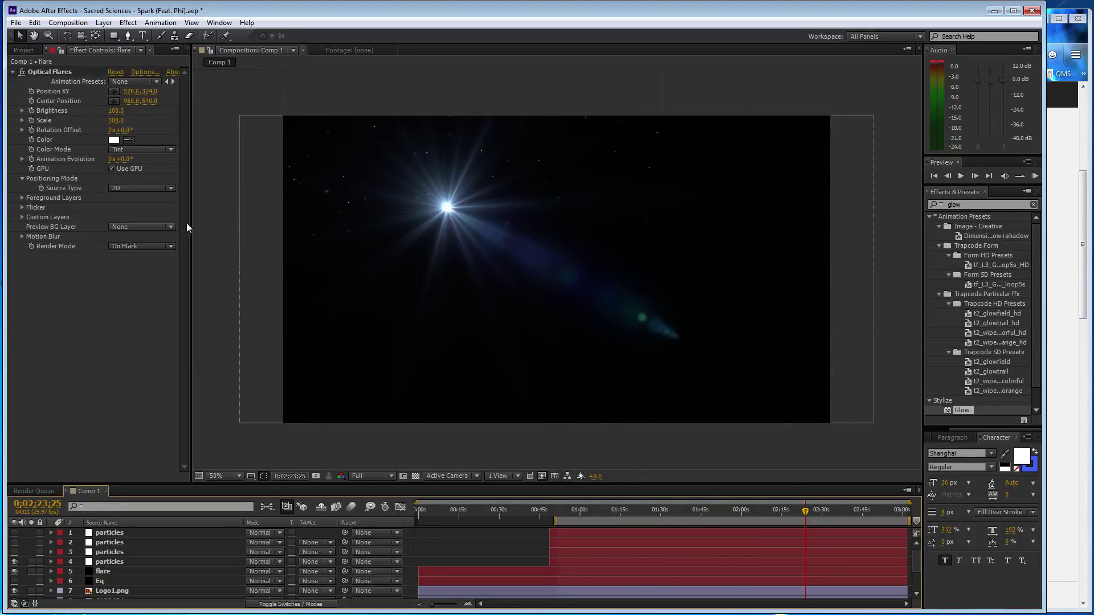
{"action": "left_click", "coordinate": [149, 246]}
{"action": "left_click", "coordinate": [153, 268]}
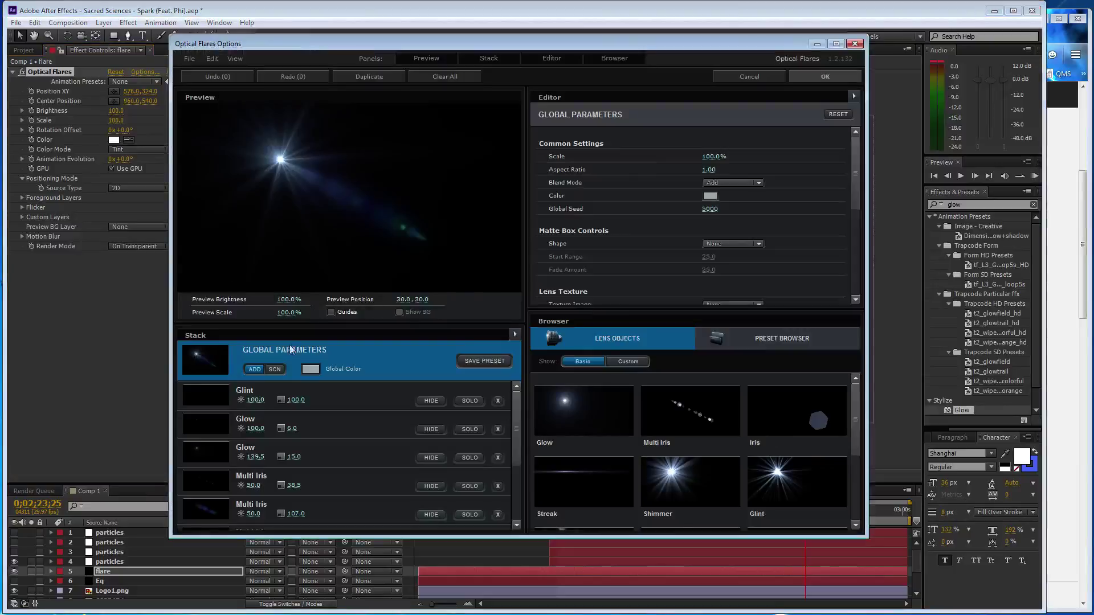
Remove all lens objects except the Glint and the two Glows from the Optical Flares stack and accept the options
{"action": "left_click", "coordinate": [499, 483]}
{"action": "left_click", "coordinate": [499, 483]}
{"action": "left_click", "coordinate": [499, 483]}
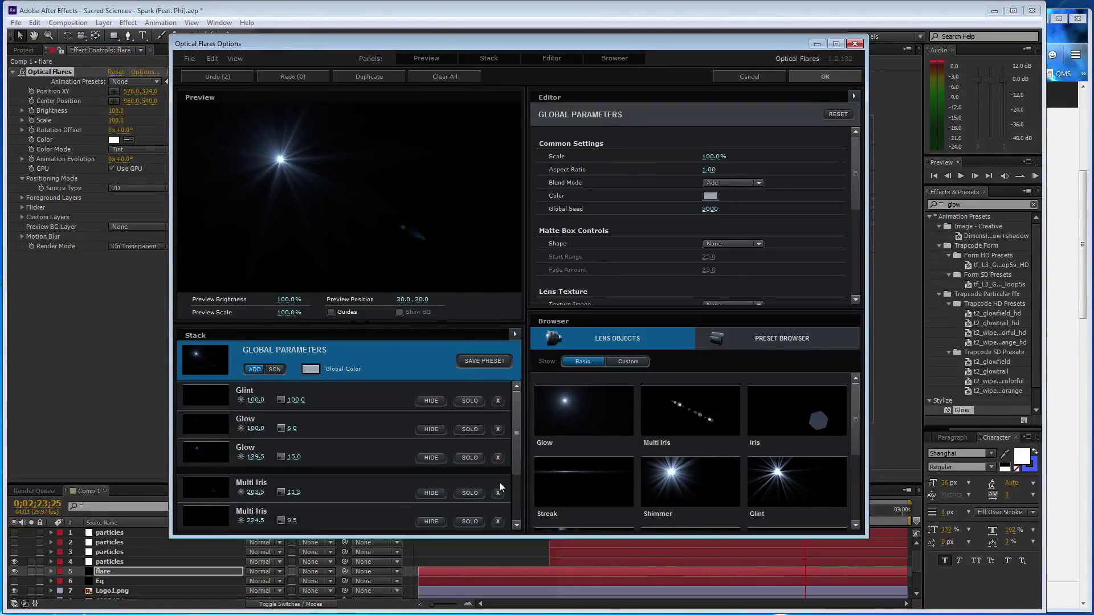
{"action": "left_click", "coordinate": [499, 483]}
{"action": "left_click", "coordinate": [499, 483]}
{"action": "left_click", "coordinate": [499, 486]}
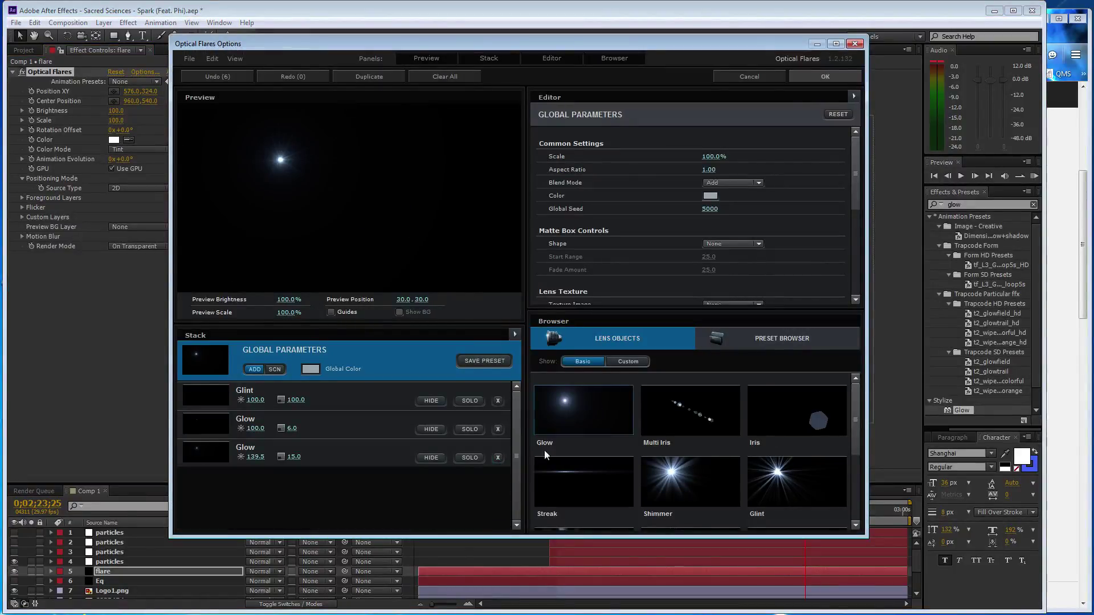
{"action": "left_click", "coordinate": [824, 77]}
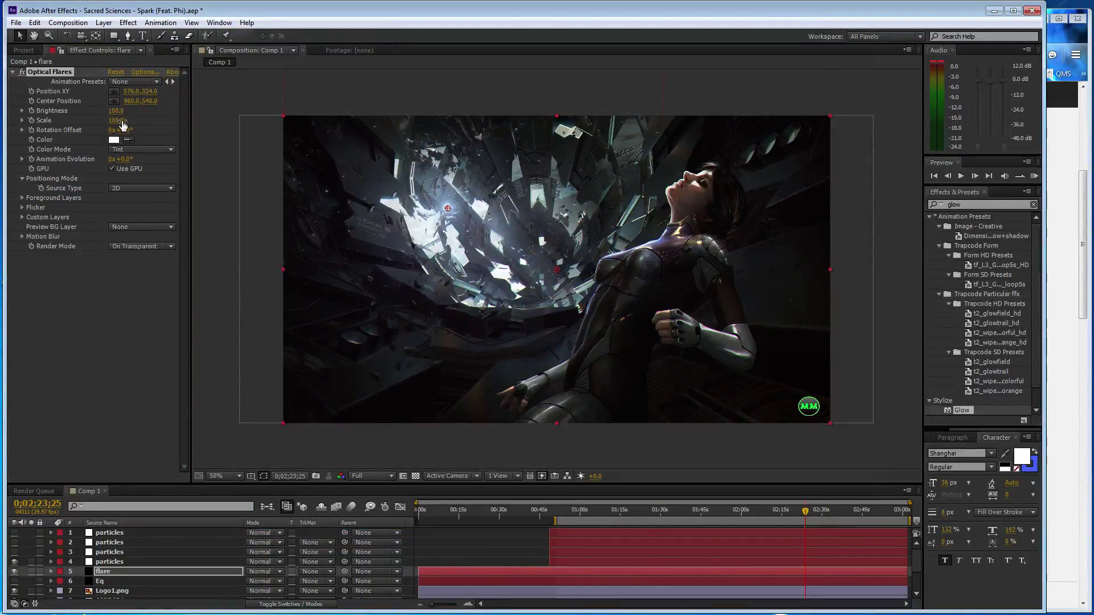
Sample the flare's color from the debris in the background image and position the flare at 908, 530 in the tunnel's center
{"action": "left_click", "coordinate": [426, 184]}
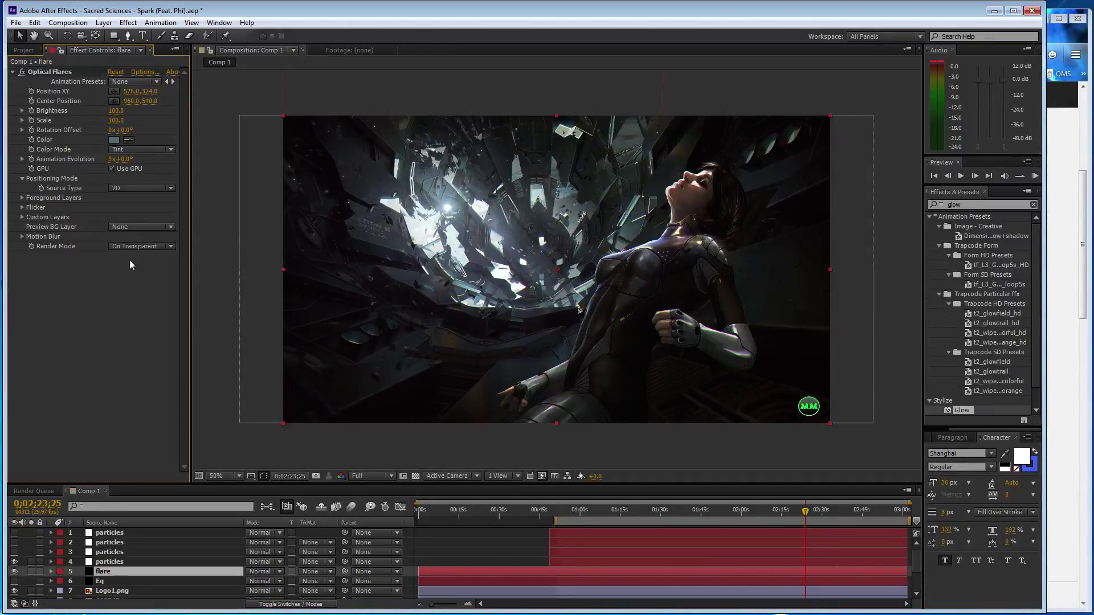
{"action": "left_click", "coordinate": [50, 71]}
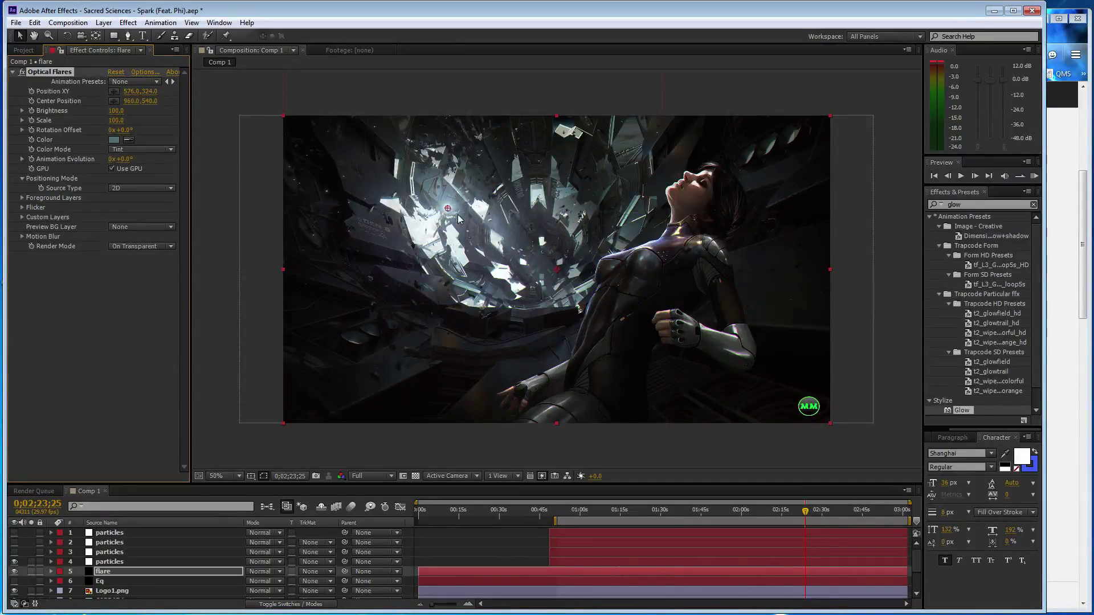
{"action": "left_click_drag", "start_coordinate": [447, 207], "coordinate": [542, 265]}
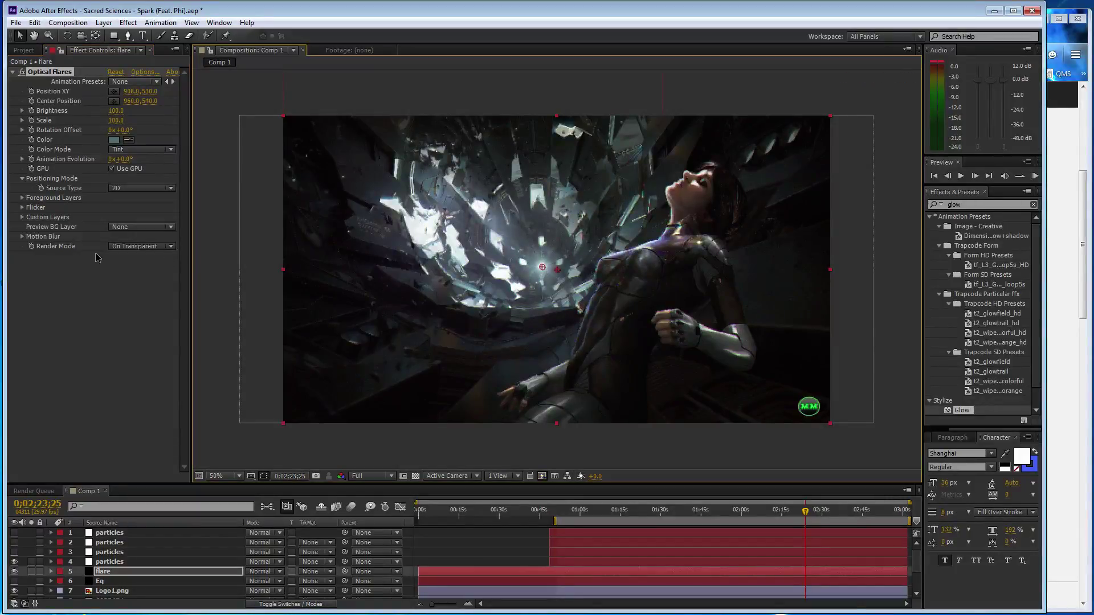
Set the Optical Flares Scale to 50
{"action": "left_click", "coordinate": [110, 302]}
{"action": "left_click", "coordinate": [116, 121]}
{"action": "type", "text": "50"}
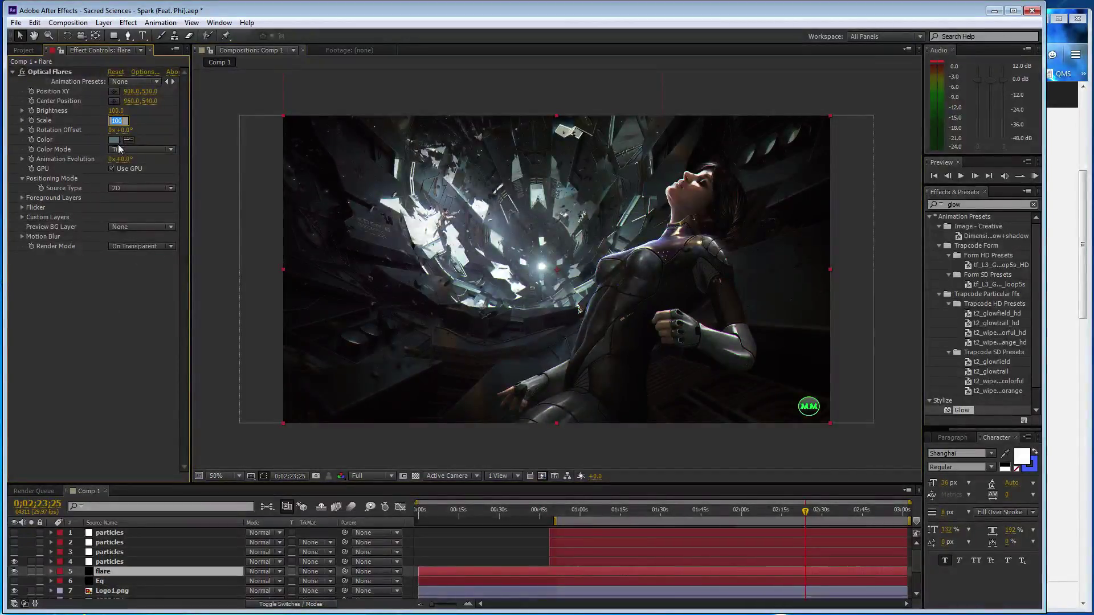
{"action": "key", "text": "Return"}
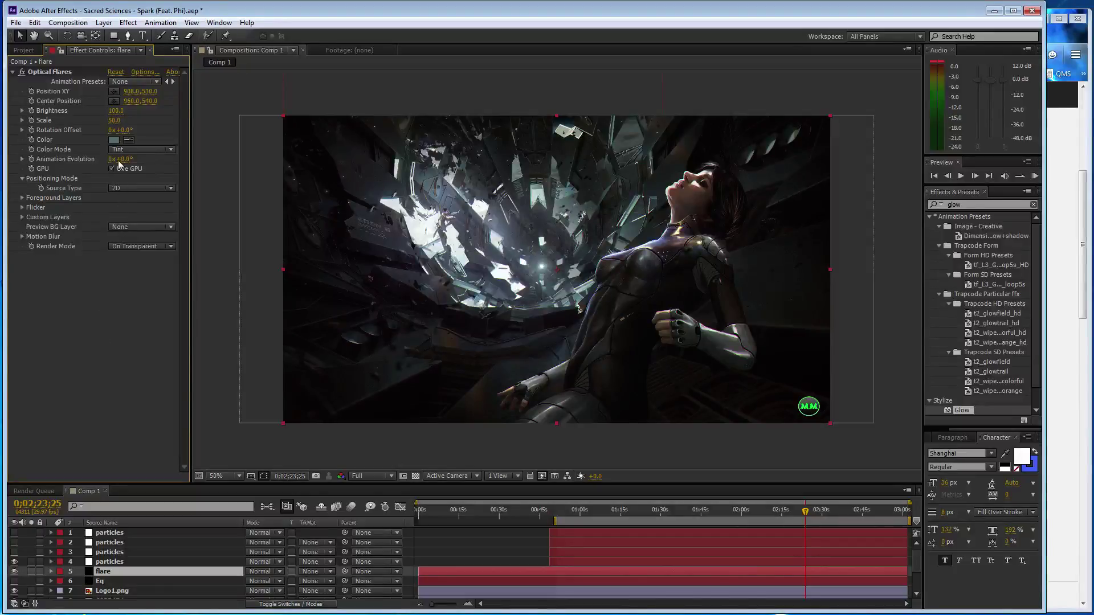
Change the flare's tint color to the green-grey 7DABA3 and inspect the flare up close
{"action": "left_click", "coordinate": [465, 280]}
{"action": "left_click", "coordinate": [75, 330]}
{"action": "left_click", "coordinate": [116, 141]}
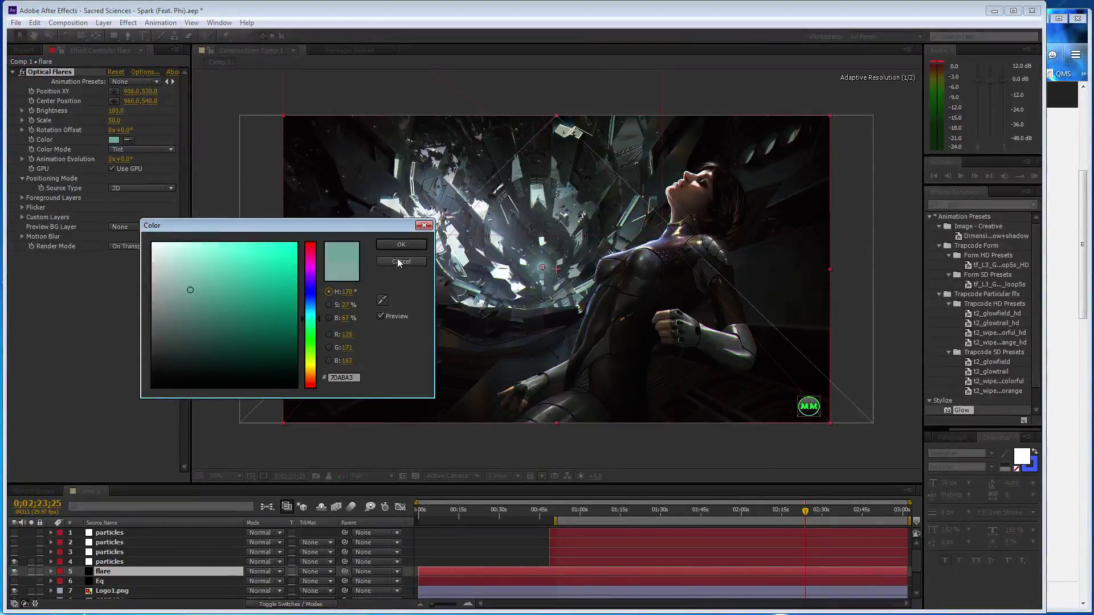
{"action": "left_click", "coordinate": [401, 245]}
{"action": "scroll", "coordinate": [540, 255], "scroll_direction": "up", "scroll_amount": 1}
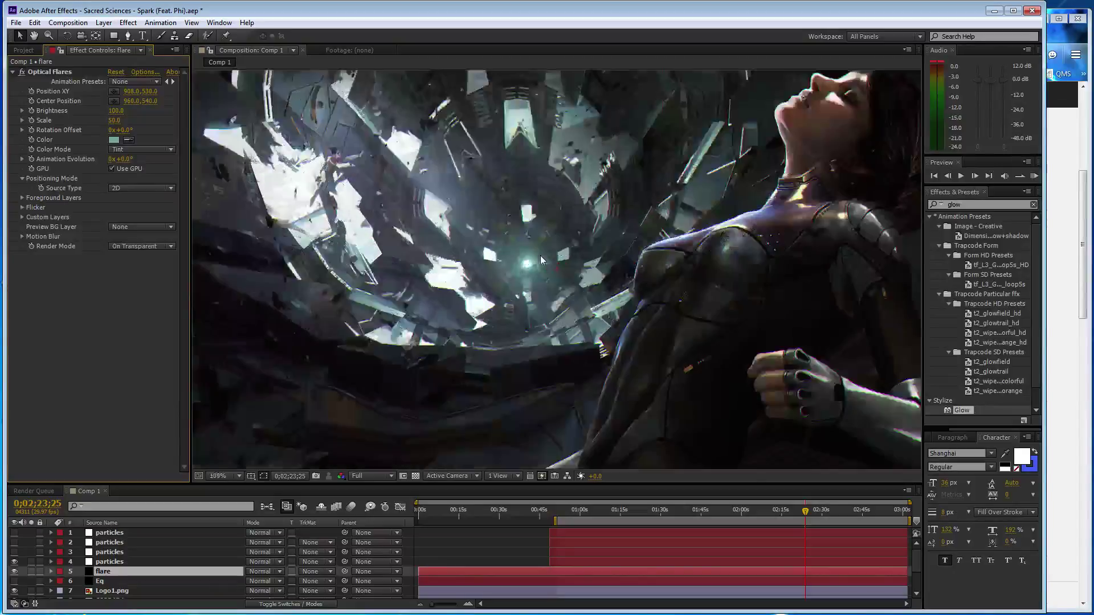
{"action": "scroll", "coordinate": [559, 258], "scroll_direction": "up", "scroll_amount": 1}
{"action": "scroll", "coordinate": [558, 257], "scroll_direction": "down", "scroll_amount": 2}
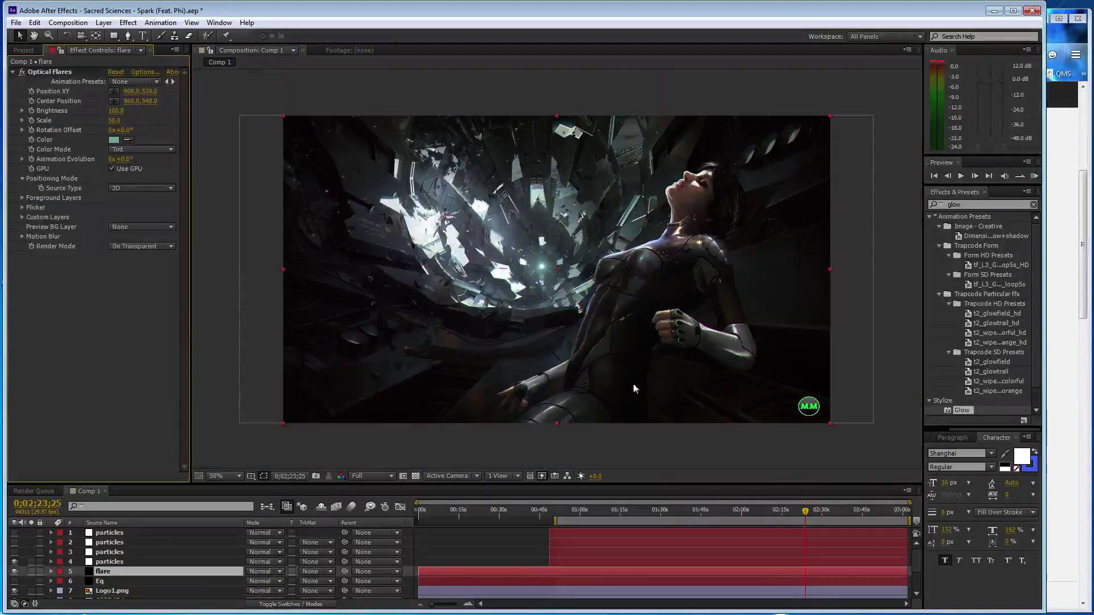
At the composition's start, try a flare Brightness of 200, settle on 50 and enable Brightness keyframing
{"action": "key", "text": "Home"}
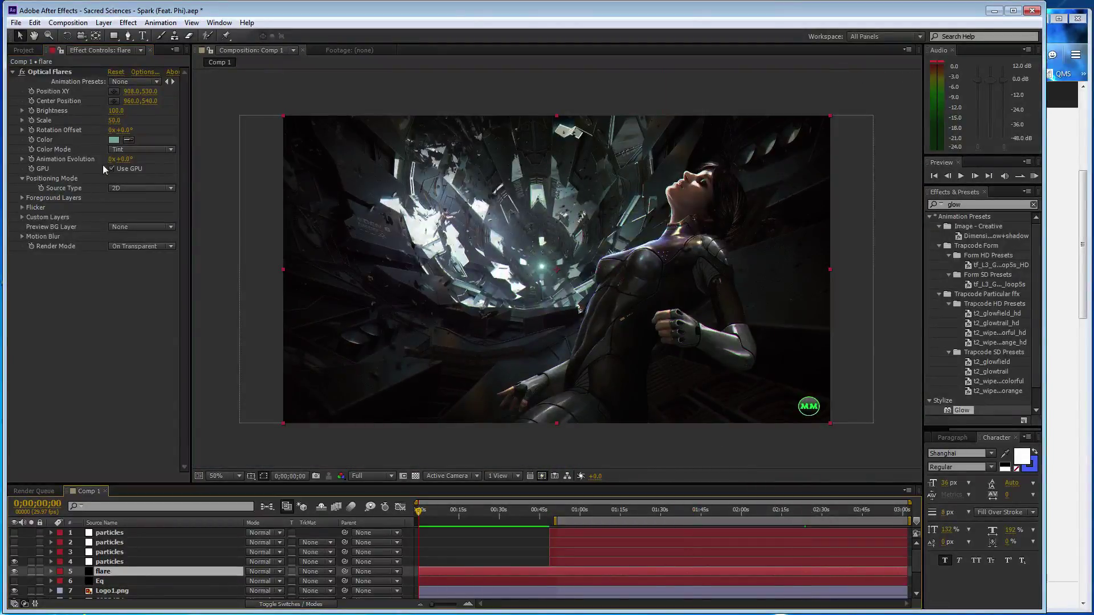
{"action": "left_click", "coordinate": [116, 111]}
{"action": "type", "text": "200"}
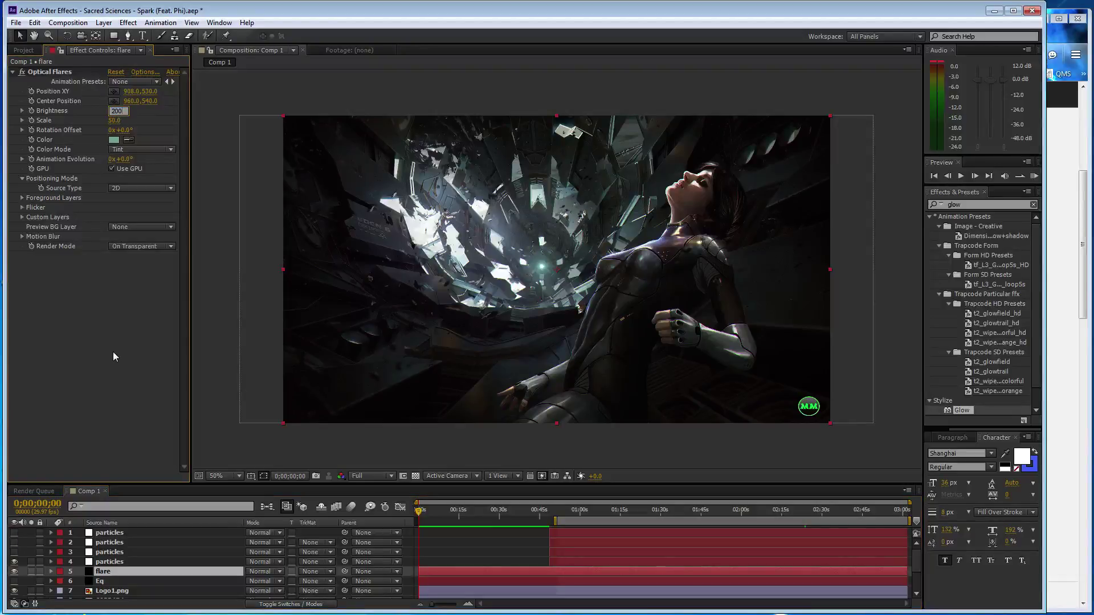
{"action": "key", "text": "Return"}
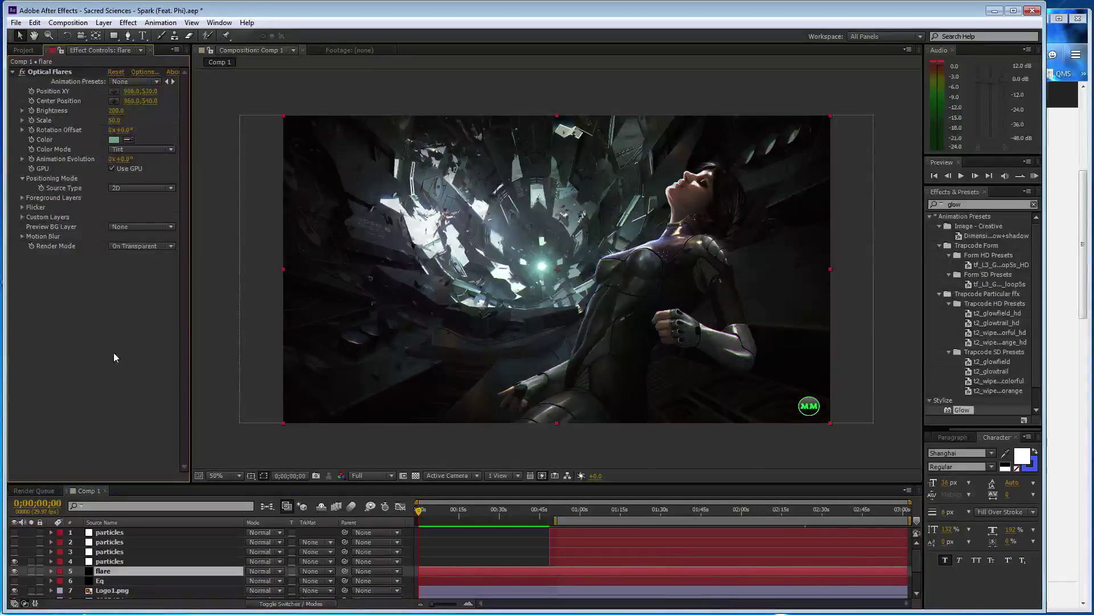
{"action": "left_click", "coordinate": [117, 110]}
{"action": "key", "text": "Return"}
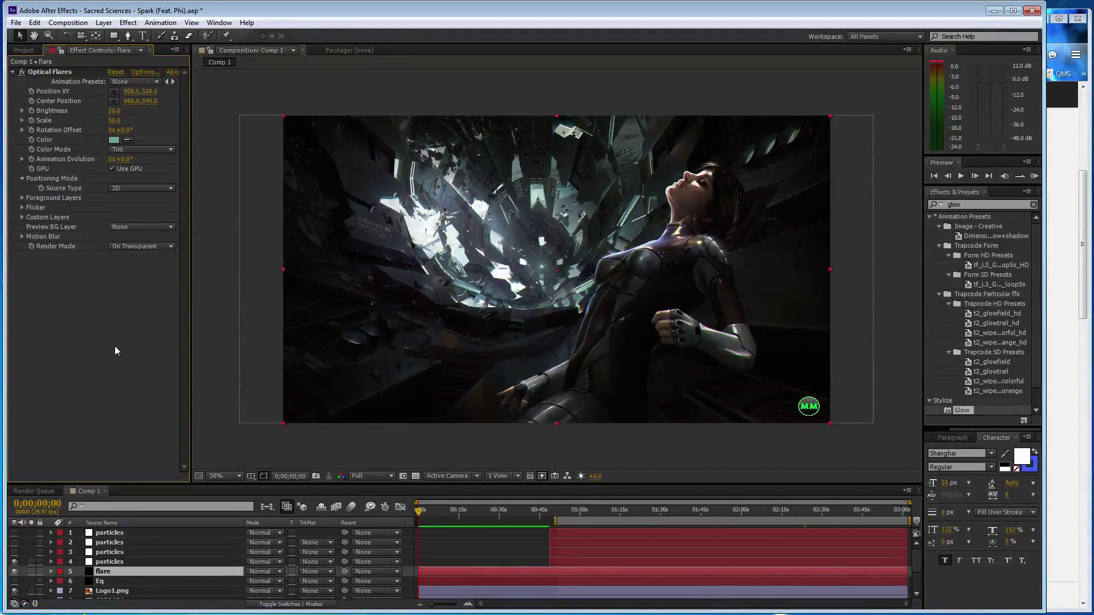
{"action": "left_click", "coordinate": [31, 111]}
Keyframe the flare's Brightness at 200 at 0;00;06;17 and at 50 at 0;00;11;00
{"action": "left_click", "coordinate": [436, 511]}
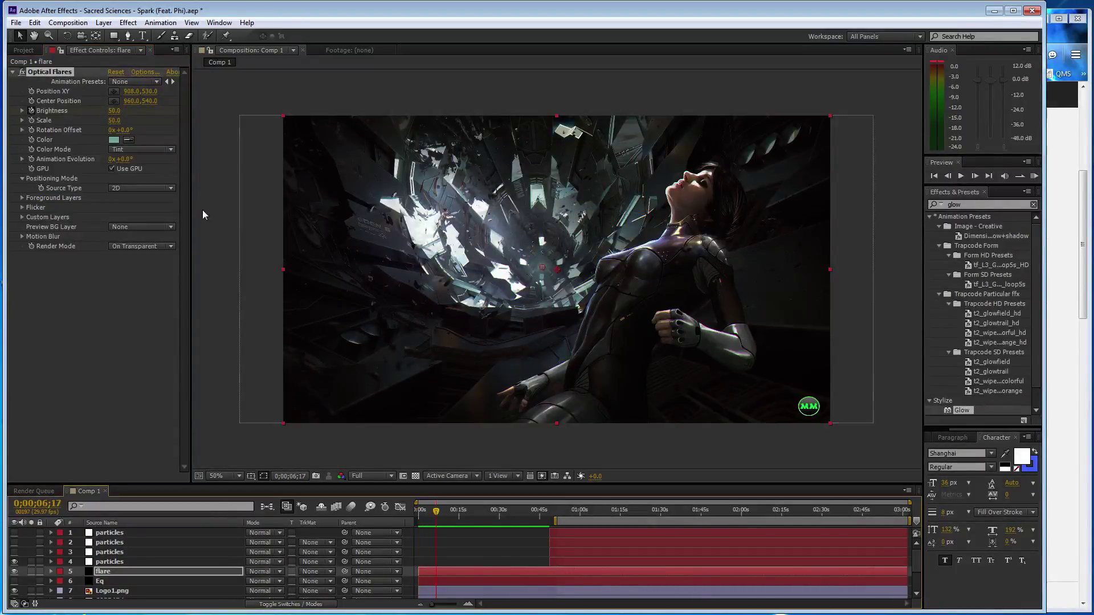
{"action": "left_click", "coordinate": [114, 111]}
{"action": "type", "text": "200"}
{"action": "left_click", "coordinate": [111, 435]}
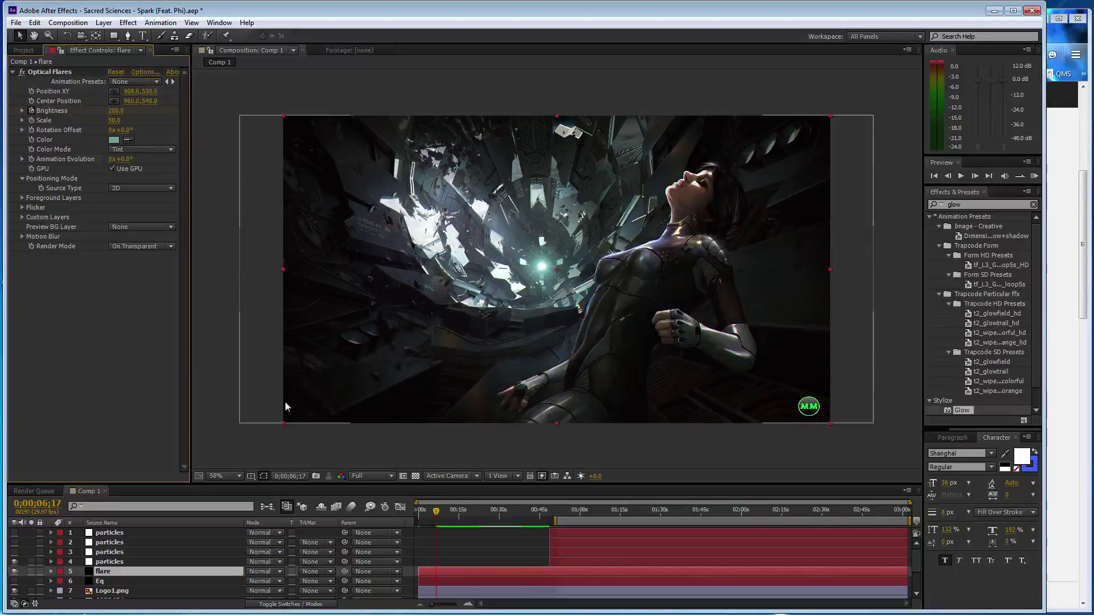
{"action": "left_click", "coordinate": [435, 512]}
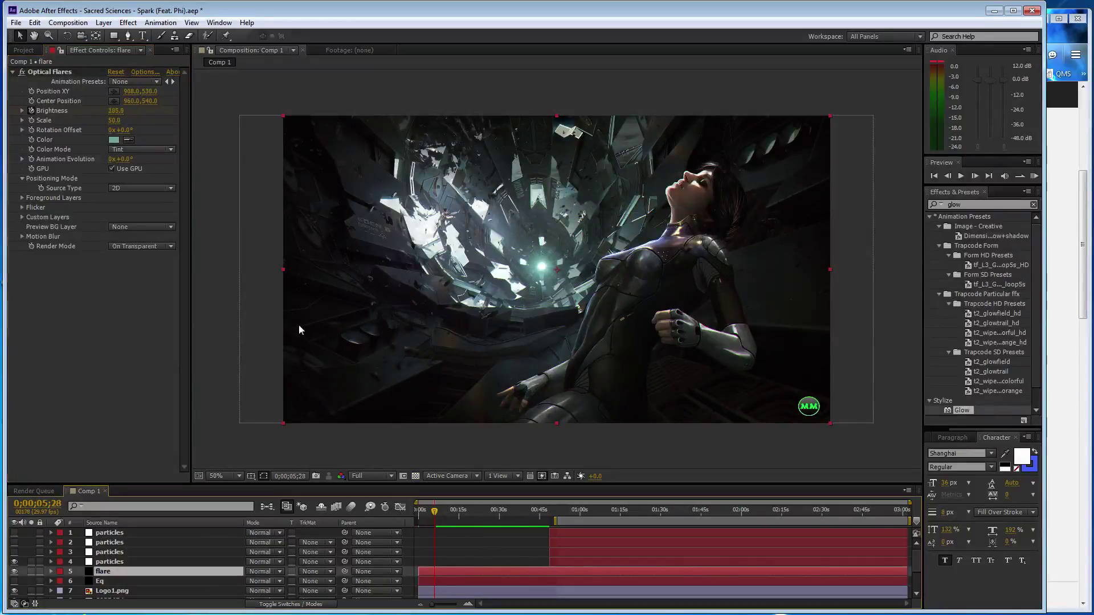
{"action": "left_click", "coordinate": [448, 514]}
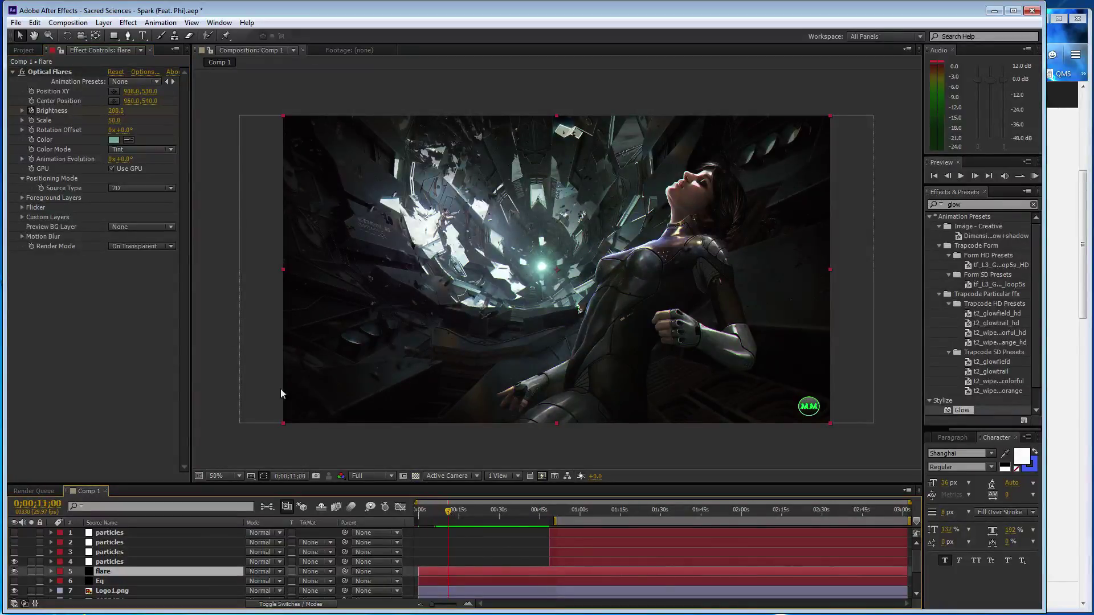
{"action": "left_click", "coordinate": [116, 112]}
{"action": "type", "text": "50"}
{"action": "left_click", "coordinate": [118, 301]}
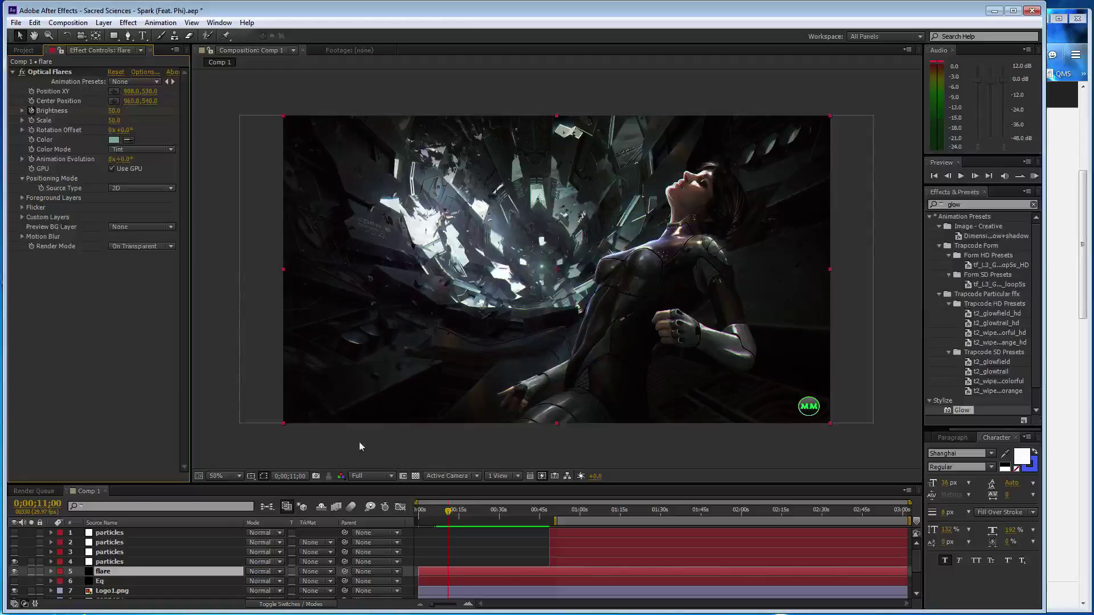
Keyframe the flare's Brightness at 200 at 0;00;14;24 and at 50 at 0;00;19;20
{"action": "left_click", "coordinate": [458, 514]}
{"action": "left_click", "coordinate": [114, 111]}
{"action": "type", "text": "200"}
{"action": "left_click", "coordinate": [106, 394]}
{"action": "left_click", "coordinate": [471, 512]}
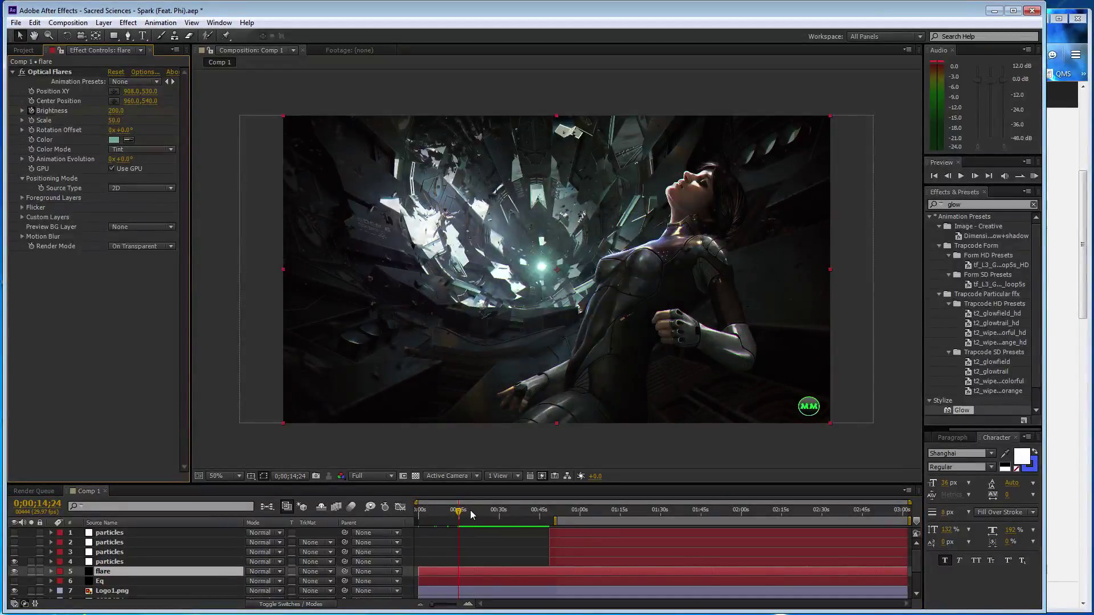
{"action": "left_click", "coordinate": [117, 111]}
{"action": "type", "text": "50"}
{"action": "key", "text": "Return"}
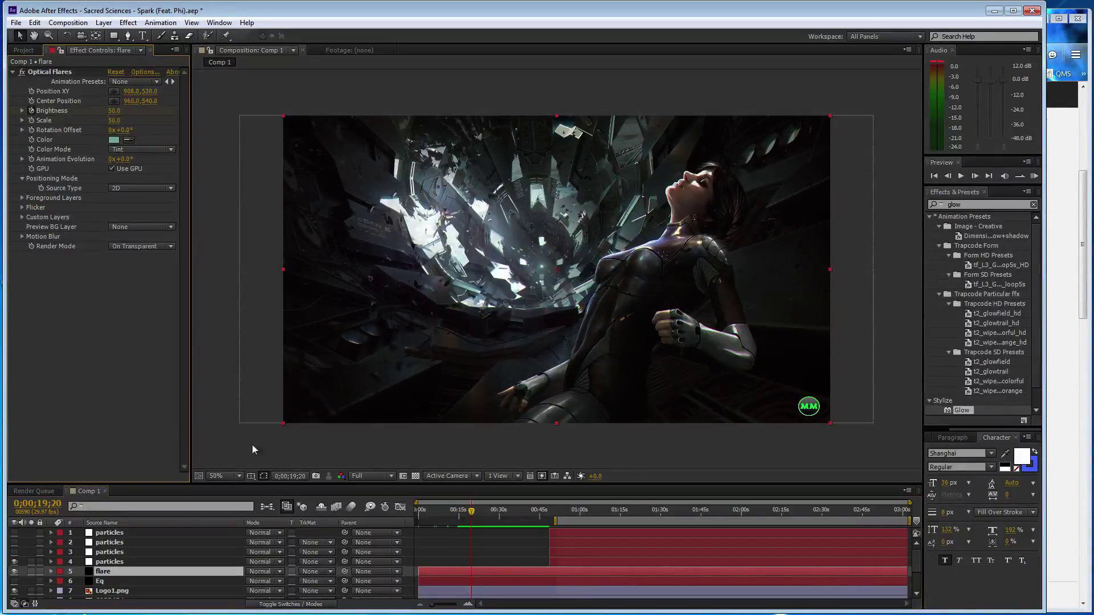
Keyframe the flare's Brightness at 200 at 0;00;24;04 and at 50 at 0;00;28;23
{"action": "left_click", "coordinate": [483, 512]}
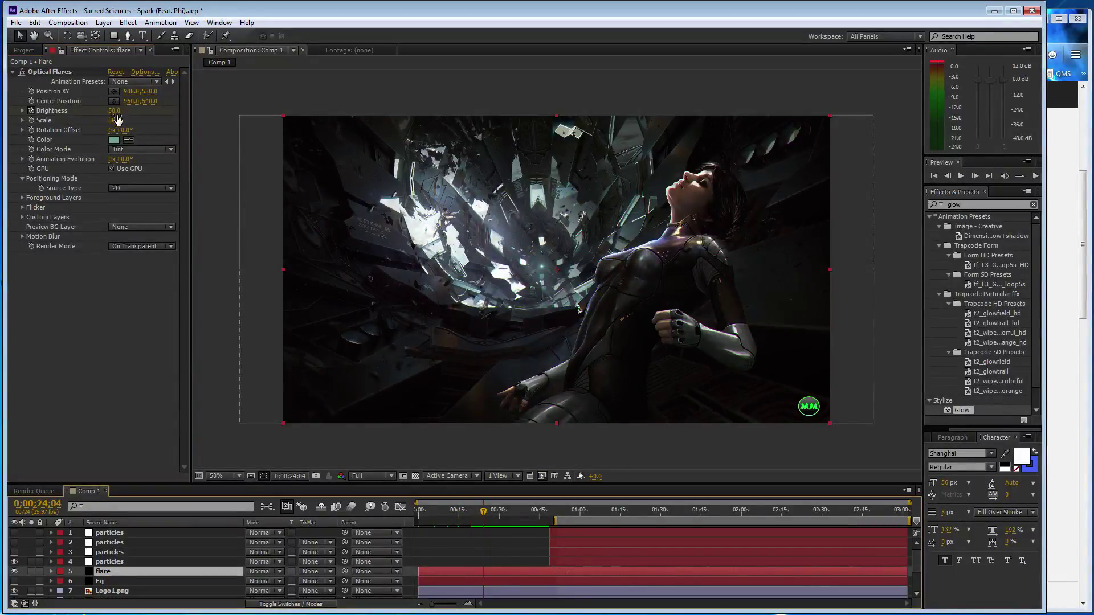
{"action": "left_click", "coordinate": [87, 384]}
{"action": "key", "text": "ctrl+z"}
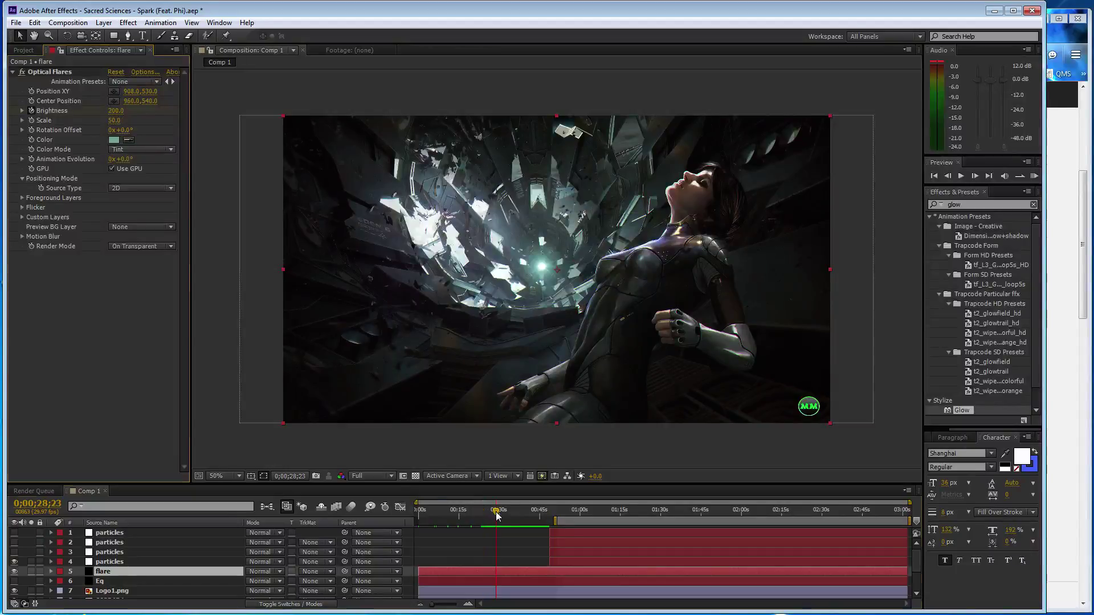
{"action": "left_click", "coordinate": [495, 512]}
{"action": "left_click", "coordinate": [122, 360]}
{"action": "key", "text": "ctrl+shift+z"}
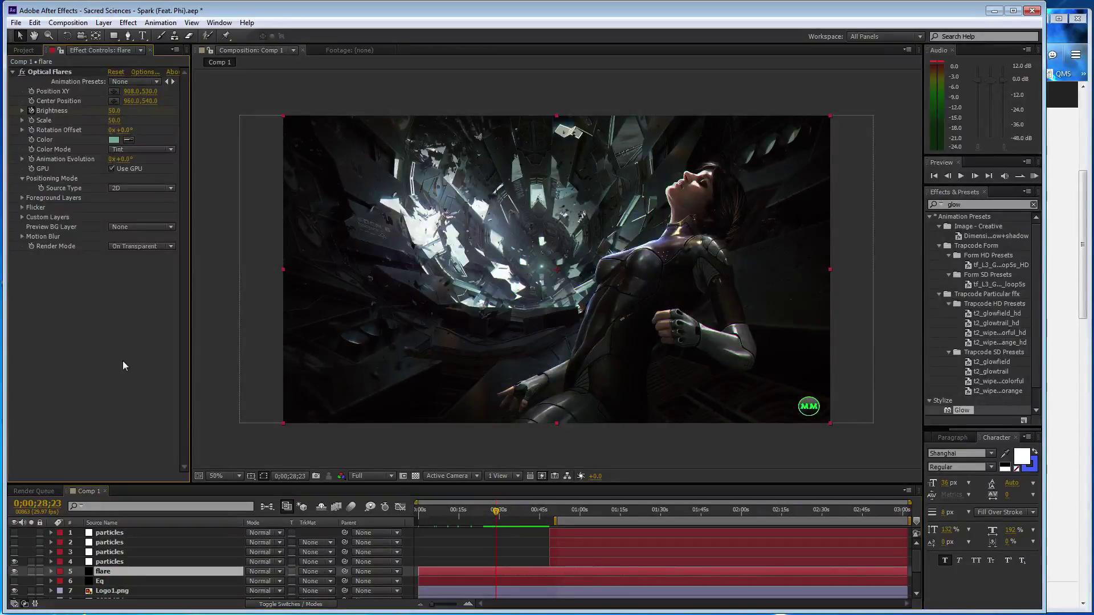
Keyframe the flare's Brightness at 200 shortly after 30 seconds and at 50 at 0;00;36;12
{"action": "left_click", "coordinate": [506, 511]}
{"action": "left_click", "coordinate": [115, 111]}
{"action": "type", "text": "200"}
{"action": "key", "text": "Return"}
{"action": "left_click", "coordinate": [516, 511]}
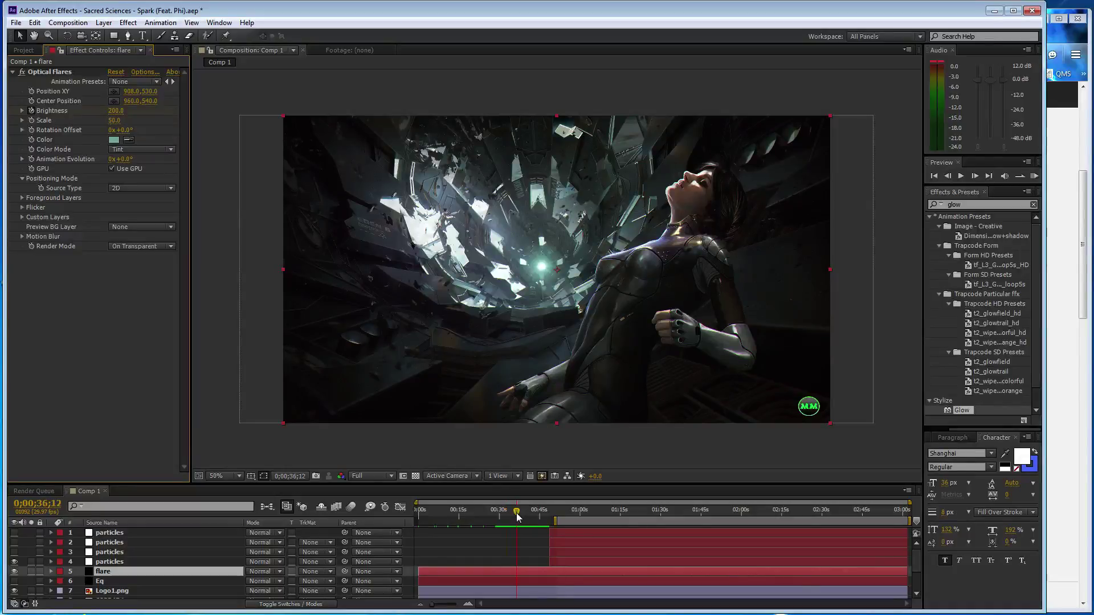
{"action": "left_click", "coordinate": [116, 111]}
{"action": "type", "text": "50"}
{"action": "key", "text": "Return"}
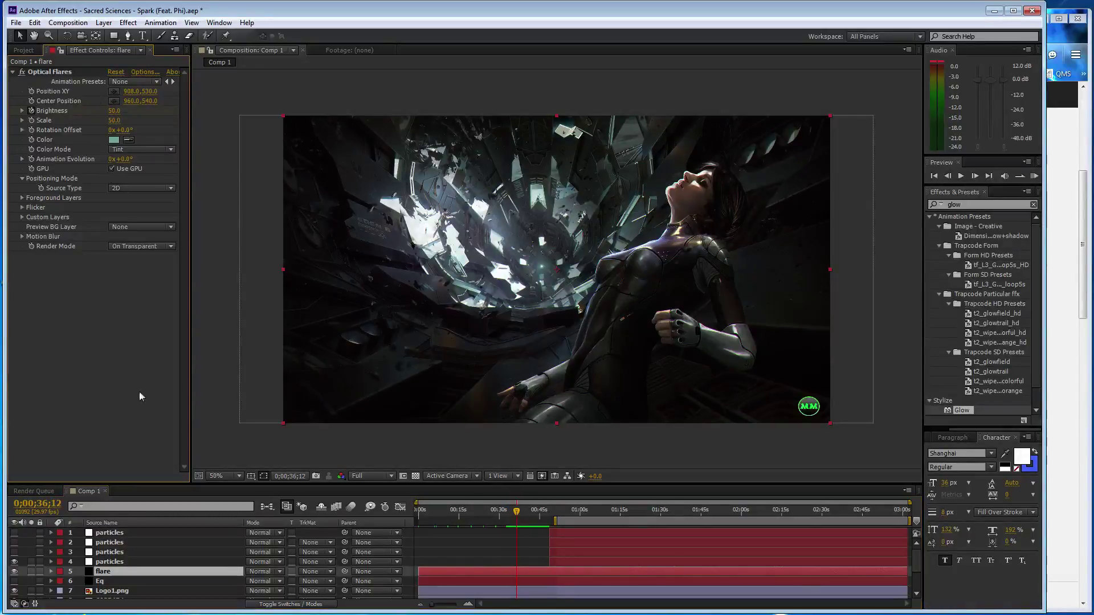
Keyframe the flare's Brightness at 200 at 0;00;42;10 and at 50 at 0;00;45;09
{"action": "left_click", "coordinate": [532, 512]}
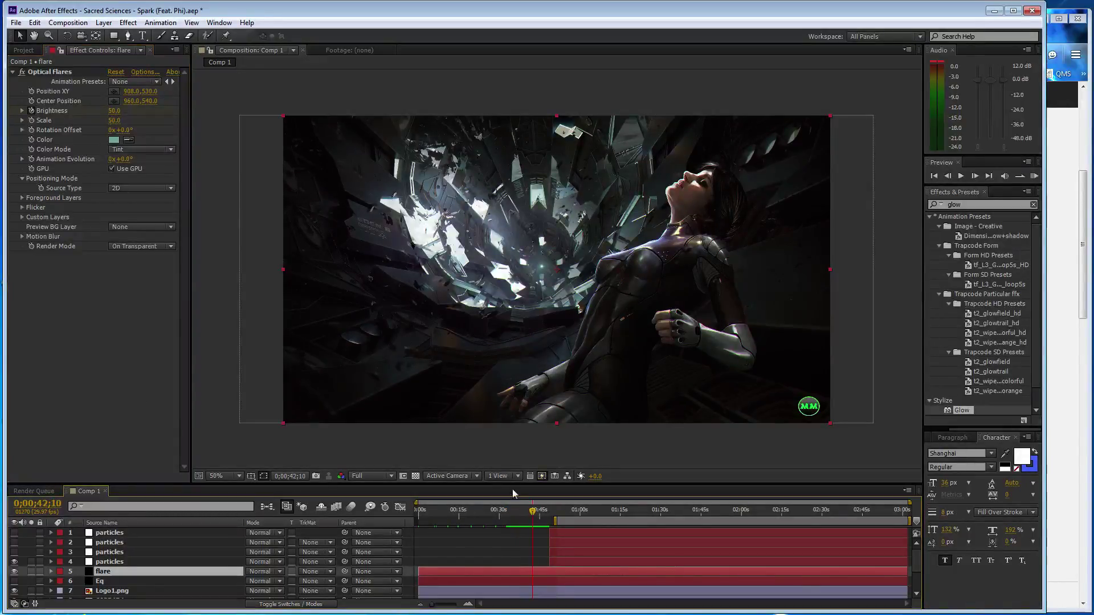
{"action": "left_click", "coordinate": [114, 111]}
{"action": "type", "text": "200"}
{"action": "key", "text": "Return"}
{"action": "left_click", "coordinate": [540, 512]}
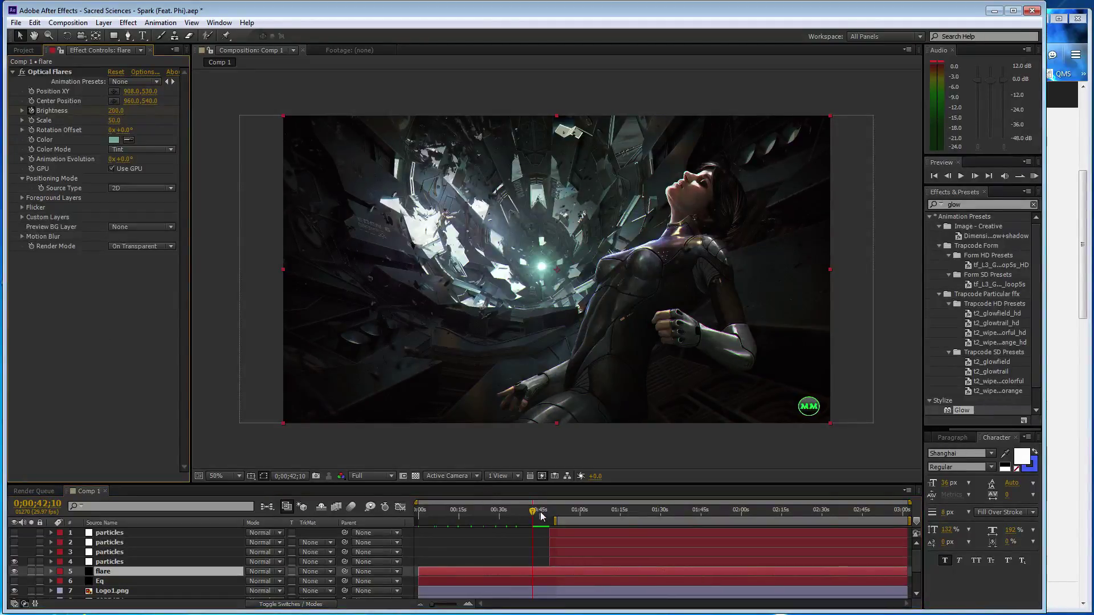
{"action": "left_click", "coordinate": [119, 112]}
{"action": "key", "text": "Return"}
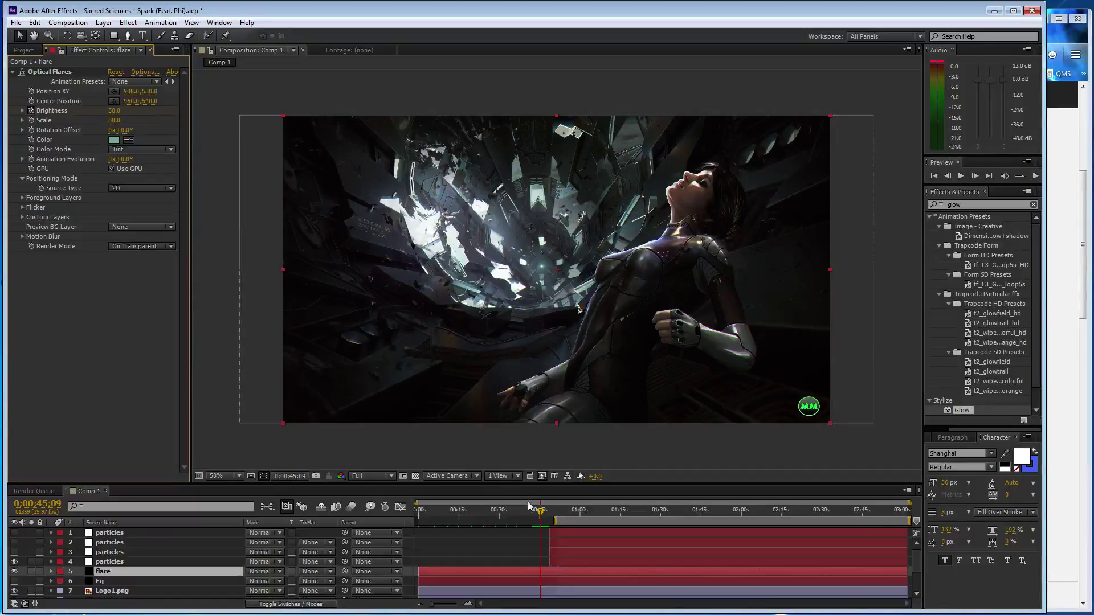
Keyframe the flare's Brightness at 50 at 0;00;46;10 and at 200 at 0;00;46;15
{"action": "left_click", "coordinate": [542, 511]}
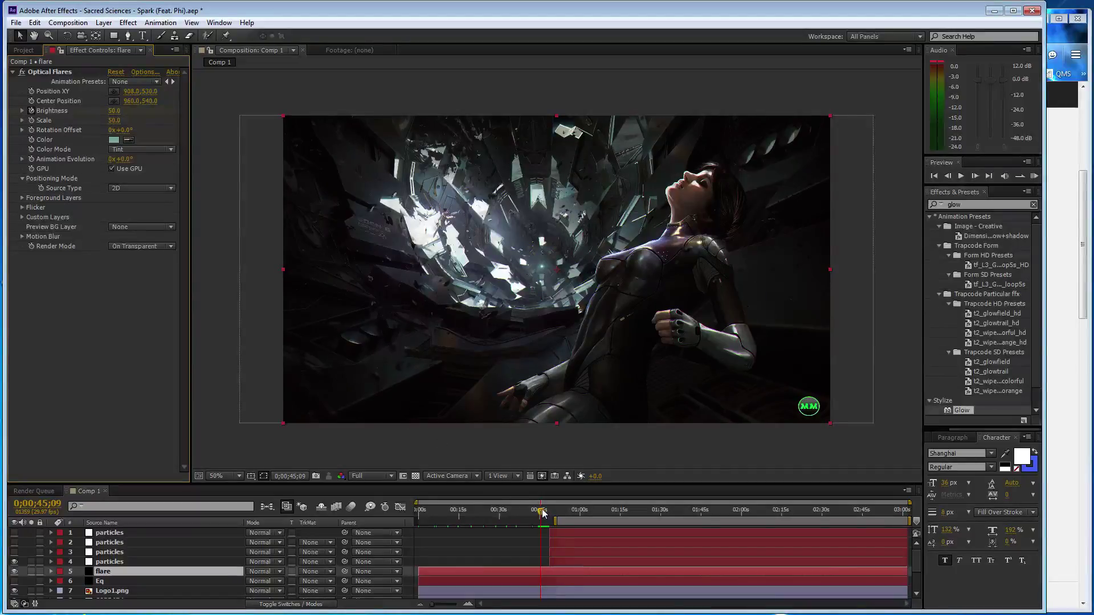
{"action": "left_click", "coordinate": [117, 111]}
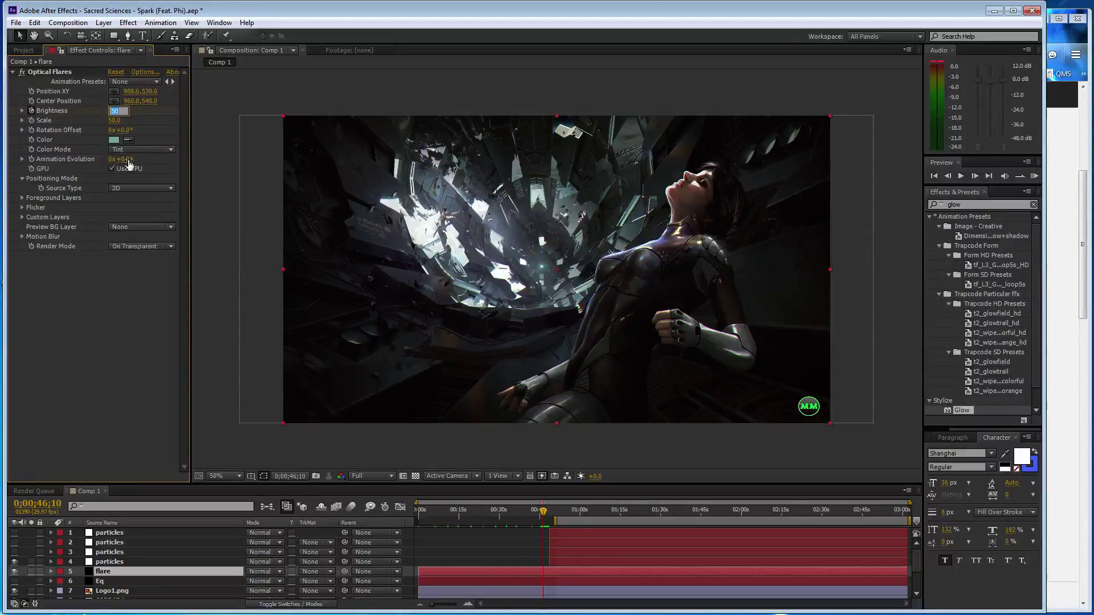
{"action": "left_click", "coordinate": [117, 356]}
{"action": "left_click_drag", "start_coordinate": [111, 113], "coordinate": [126, 201]}
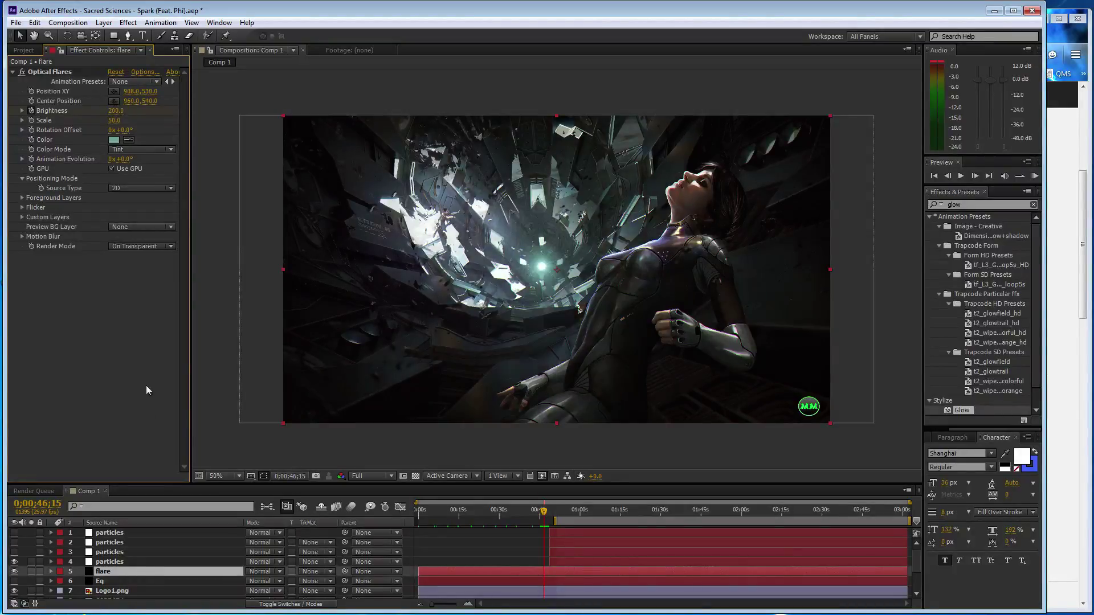
Keyframe the flare's Brightness at 0 at 0;00;48;09, just before the particles layers begin
{"action": "left_click", "coordinate": [465, 604]}
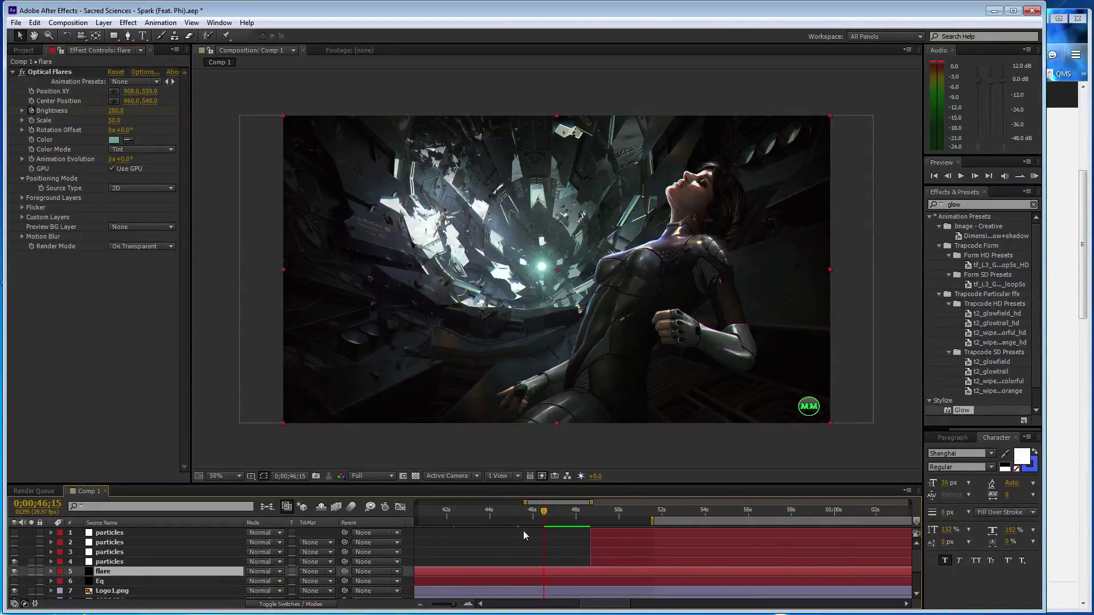
{"action": "left_click_drag", "start_coordinate": [545, 515], "coordinate": [590, 521]}
{"action": "key", "text": "Page_Up"}
{"action": "key", "text": "Page_Up"}
{"action": "key", "text": "Page_Up"}
{"action": "key", "text": "Page_Up"}
{"action": "key", "text": "Page_Up"}
{"action": "key", "text": "Page_Up"}
{"action": "key", "text": "Page_Up"}
{"action": "key", "text": "Page_Up"}
{"action": "key", "text": "Page_Up"}
{"action": "left_click", "coordinate": [117, 111]}
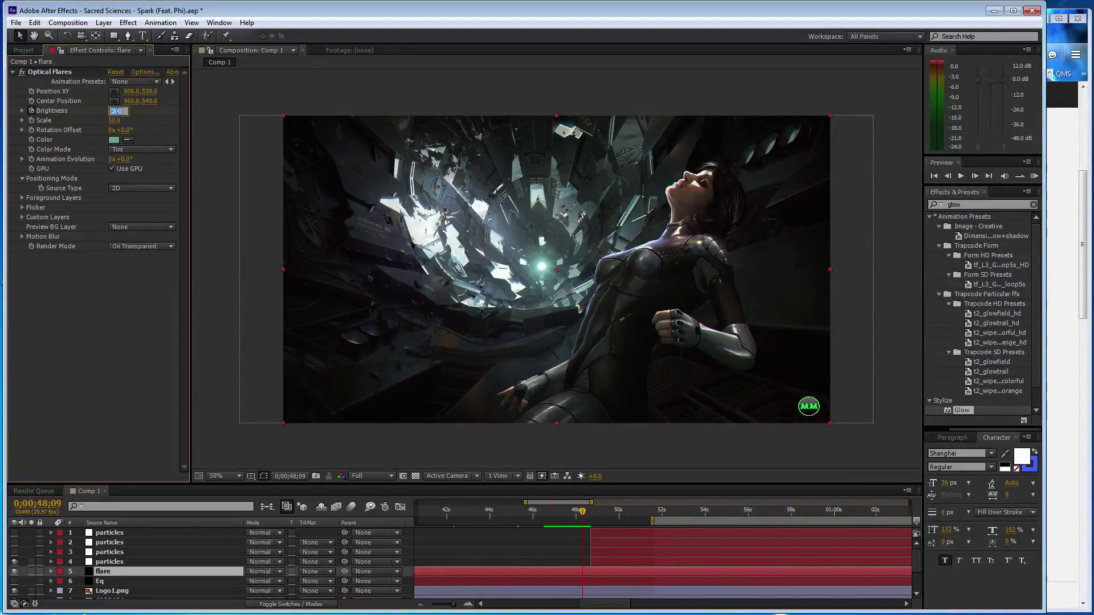
{"action": "type", "text": "0"}
{"action": "key", "text": "Return"}
Ramp up the flare's Brightness frame by frame with keyframes of 100, 200, 300 and 400 from 0;00;48;10 to 0;00;48;13
{"action": "key", "text": "Page_Down"}
{"action": "left_click", "coordinate": [116, 111]}
{"action": "type", "text": "1"}
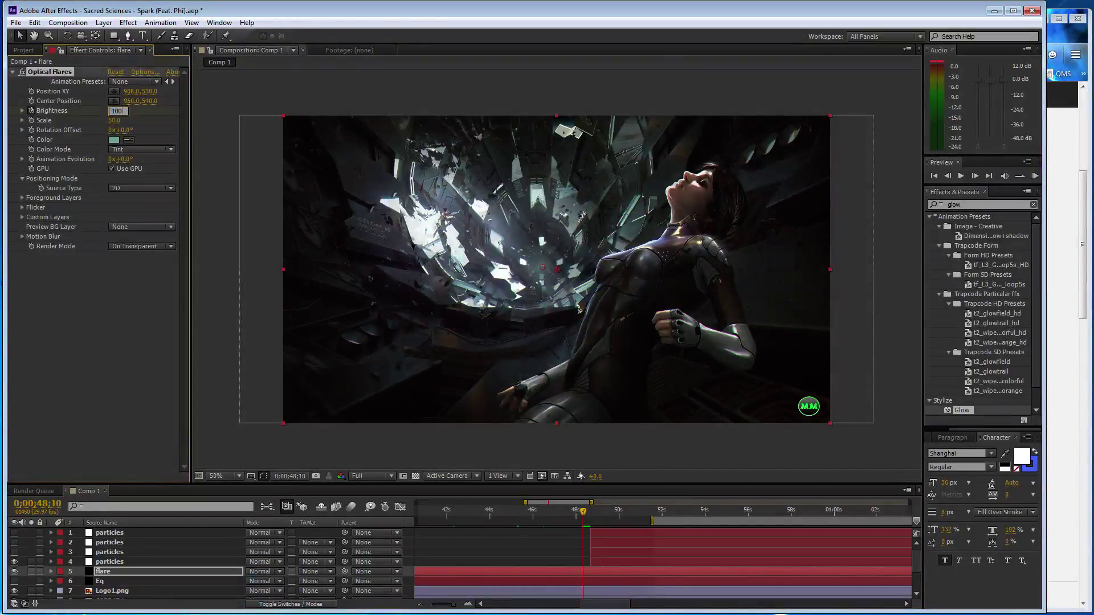
{"action": "type", "text": "200"}
{"action": "key", "text": "Return"}
{"action": "key", "text": "Page_Down"}
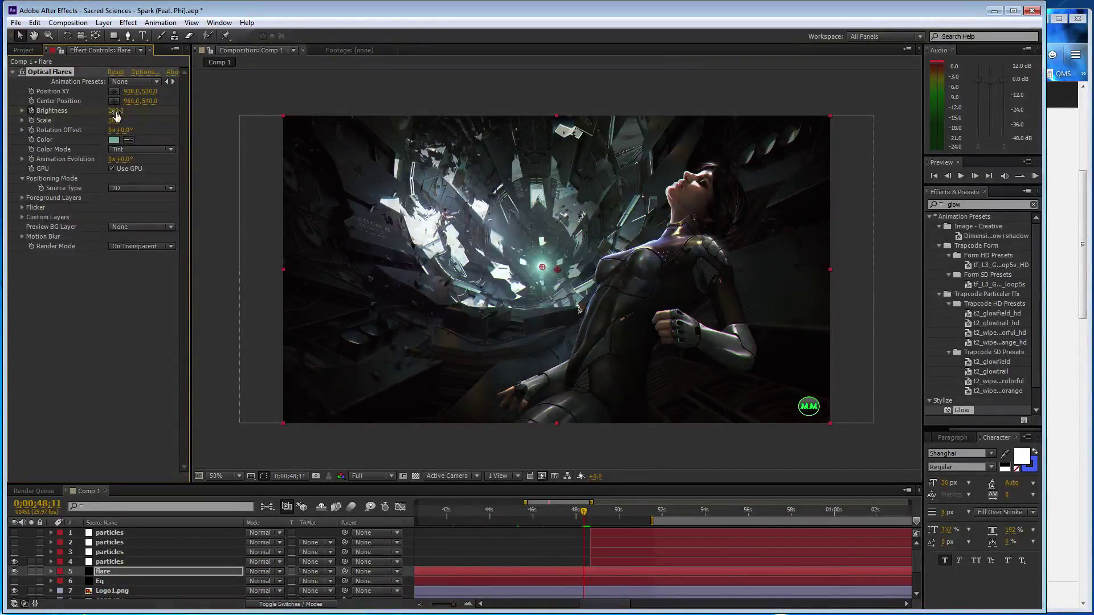
{"action": "left_click", "coordinate": [116, 112]}
{"action": "type", "text": "300"}
{"action": "key", "text": "Return"}
{"action": "key", "text": "Page_Down"}
{"action": "key", "text": "Page_Down"}
{"action": "left_click", "coordinate": [116, 111]}
{"action": "type", "text": "400"}
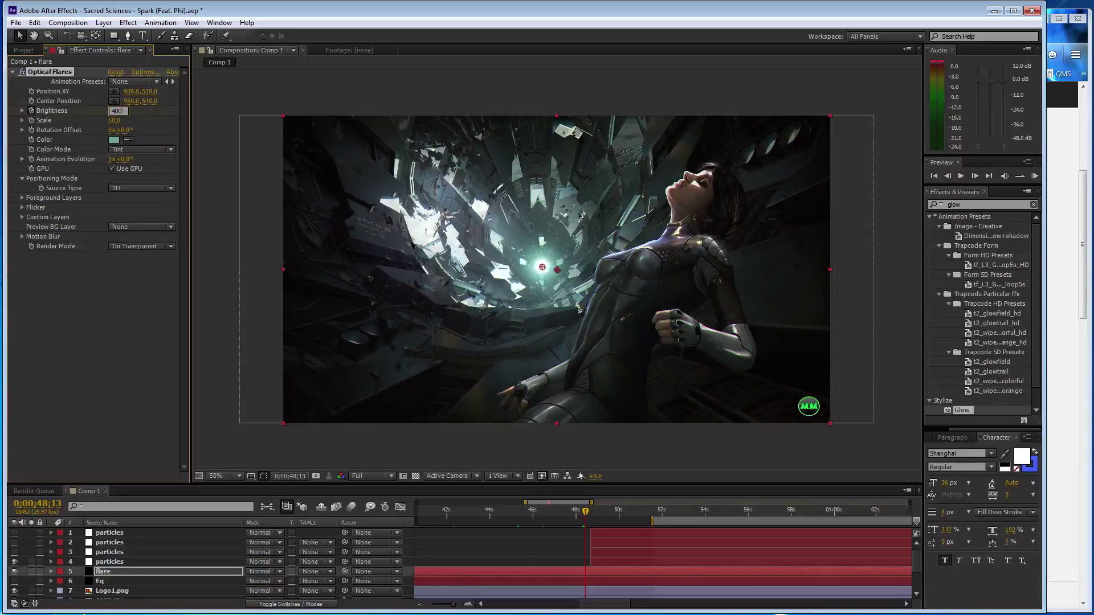
{"action": "key", "text": "Return"}
Continue the Brightness ramp with keyframes of 500, 600, 700 and 800 on the frames from 0;00;48;14 to 0;00;48;17
{"action": "key", "text": "Page_Down"}
{"action": "left_click", "coordinate": [116, 112]}
{"action": "type", "text": "500"}
{"action": "key", "text": "Return"}
{"action": "key", "text": "Page_Down"}
{"action": "left_click", "coordinate": [115, 111]}
{"action": "type", "text": "60"}
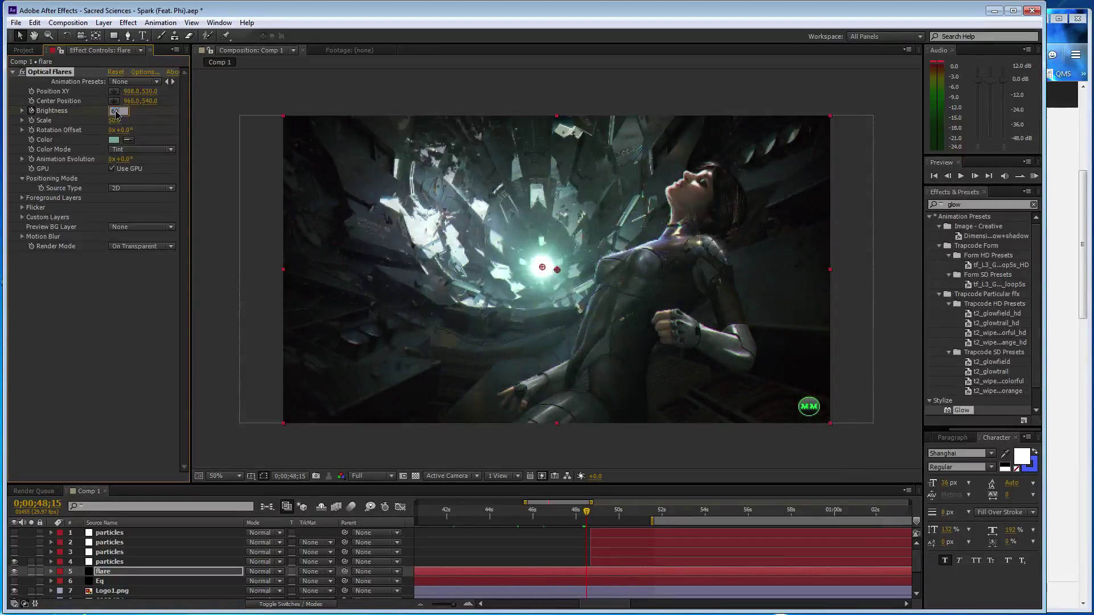
{"action": "type", "text": "700"}
{"action": "key", "text": "Return"}
{"action": "key", "text": "Page_Down"}
{"action": "left_click", "coordinate": [117, 112]}
{"action": "type", "text": "800"}
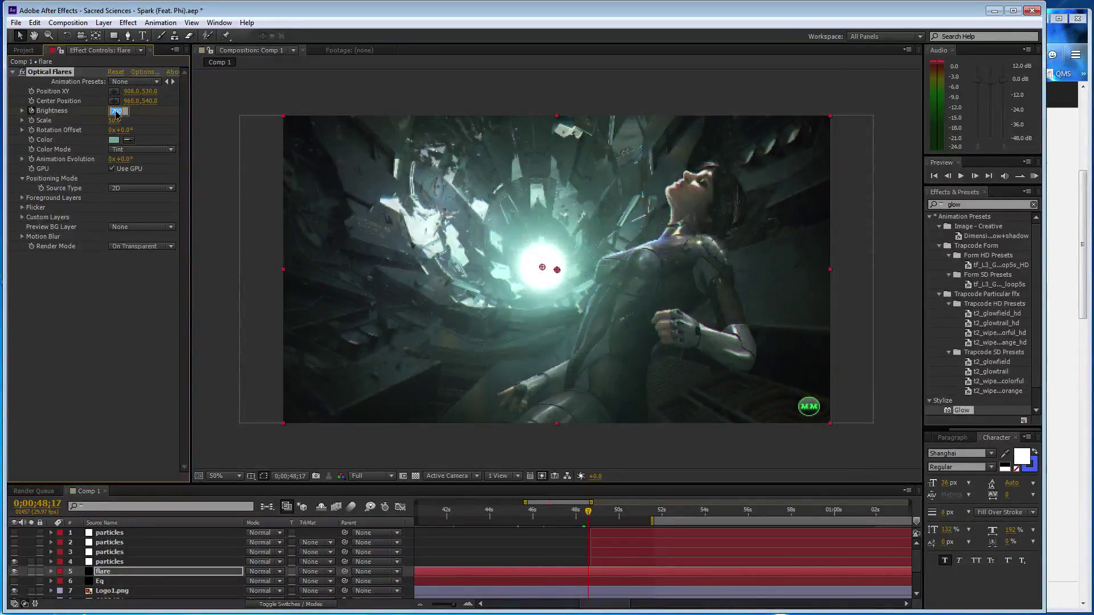
{"action": "key", "text": "Return"}
Keyframe the flare's Brightness at 900 at 0;00;48;18 and at 1000 on the following frame
{"action": "key", "text": "Page_Down"}
{"action": "key", "text": "Page_Down"}
{"action": "left_click", "coordinate": [117, 111]}
{"action": "type", "text": "1000"}
{"action": "key", "text": "Return"}
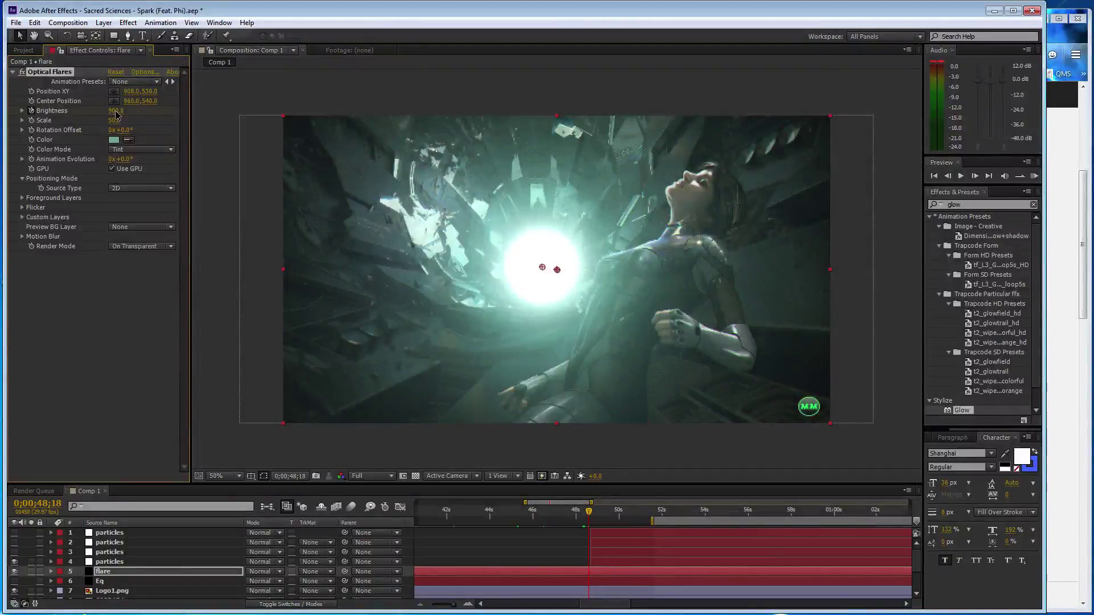
Bring the flare to its peak with Brightness keyframes of 1500 at 0;00;48;20 and 1800 at 0;00;48;21
{"action": "key", "text": "Page_Down"}
{"action": "left_click", "coordinate": [117, 111]}
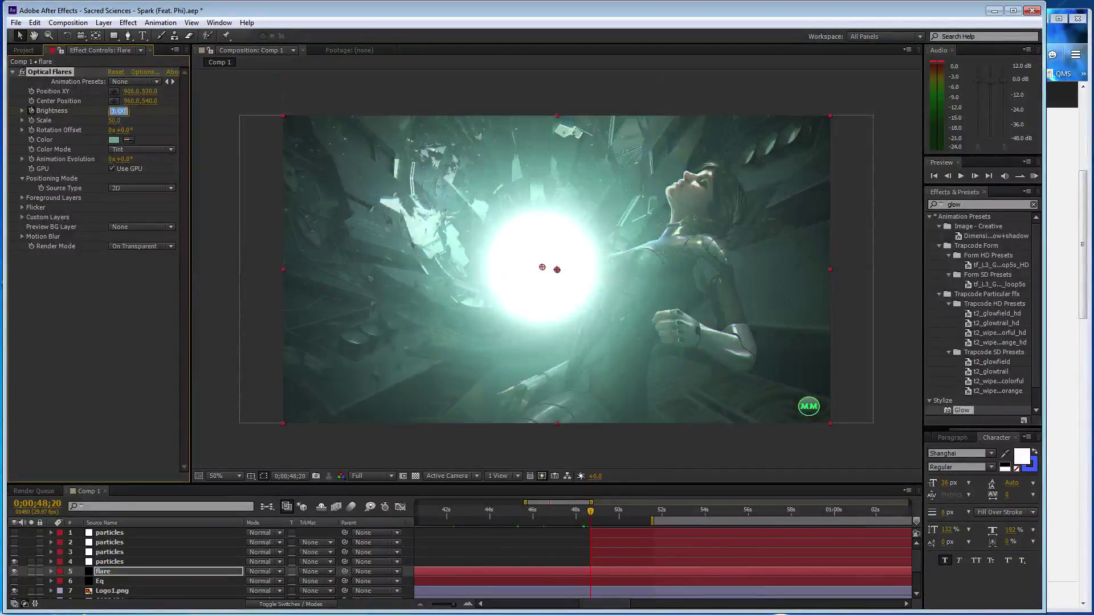
{"action": "type", "text": "1500"}
{"action": "key", "text": "Return"}
{"action": "key", "text": "Page_Down"}
{"action": "left_click", "coordinate": [117, 111]}
{"action": "type", "text": "1800"}
{"action": "key", "text": "Return"}
{"action": "key", "text": "Page_Down"}
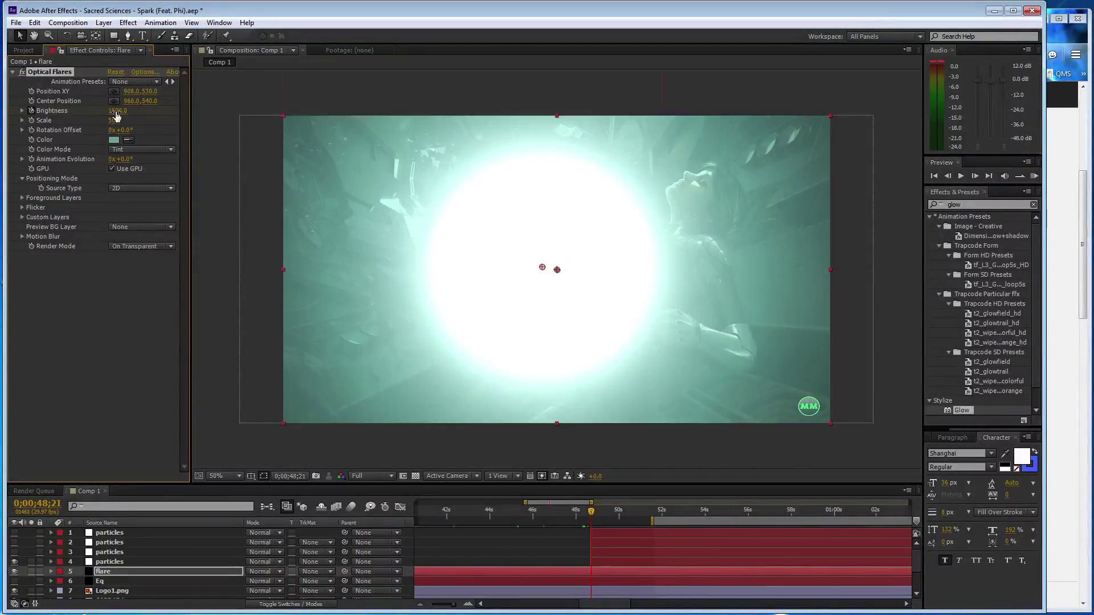
Lower the flare's Brightness frame by frame after the peak, through 500 down to 200 at 0;00;48;24, and save the project
{"action": "key", "text": "Return"}
{"action": "key", "text": "Page_Down"}
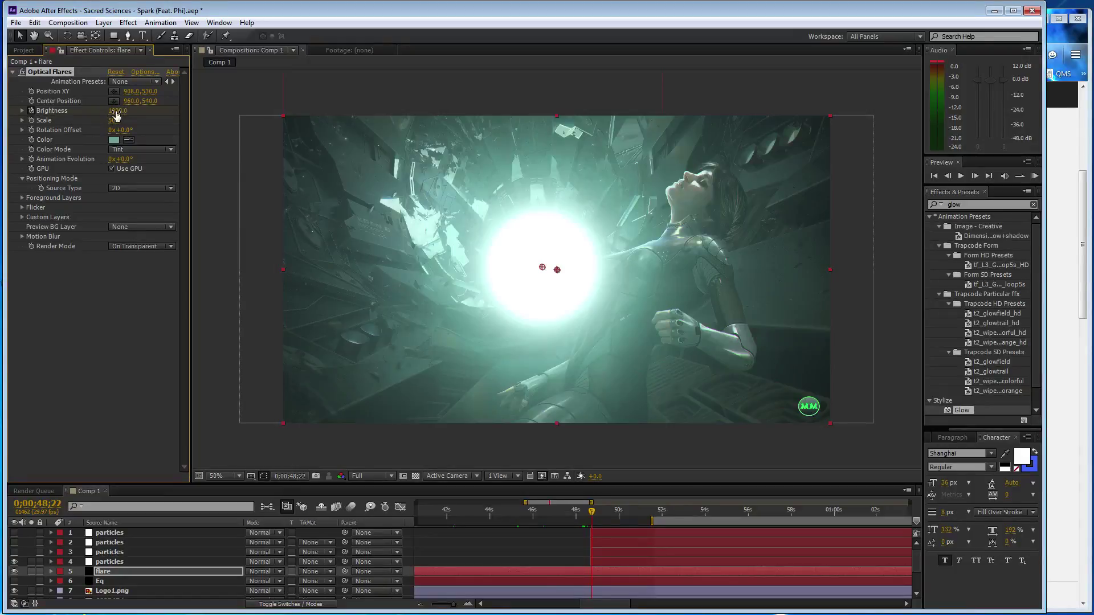
{"action": "left_click", "coordinate": [117, 112]}
{"action": "key", "text": "Return"}
{"action": "key", "text": "Page_Down"}
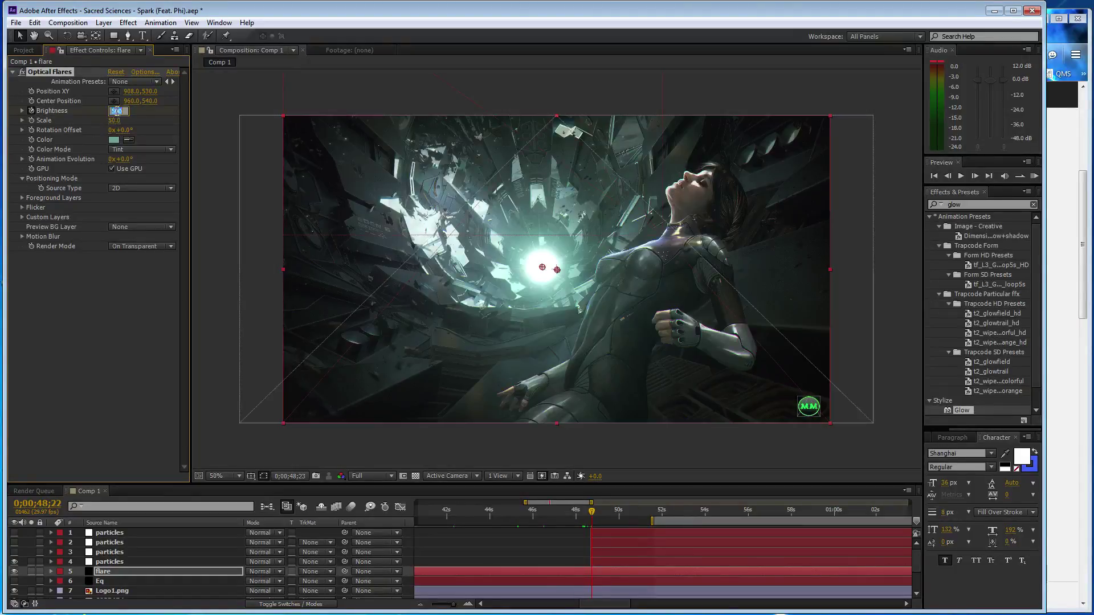
{"action": "left_click", "coordinate": [115, 112]}
{"action": "type", "text": "200"}
{"action": "key", "text": "Return"}
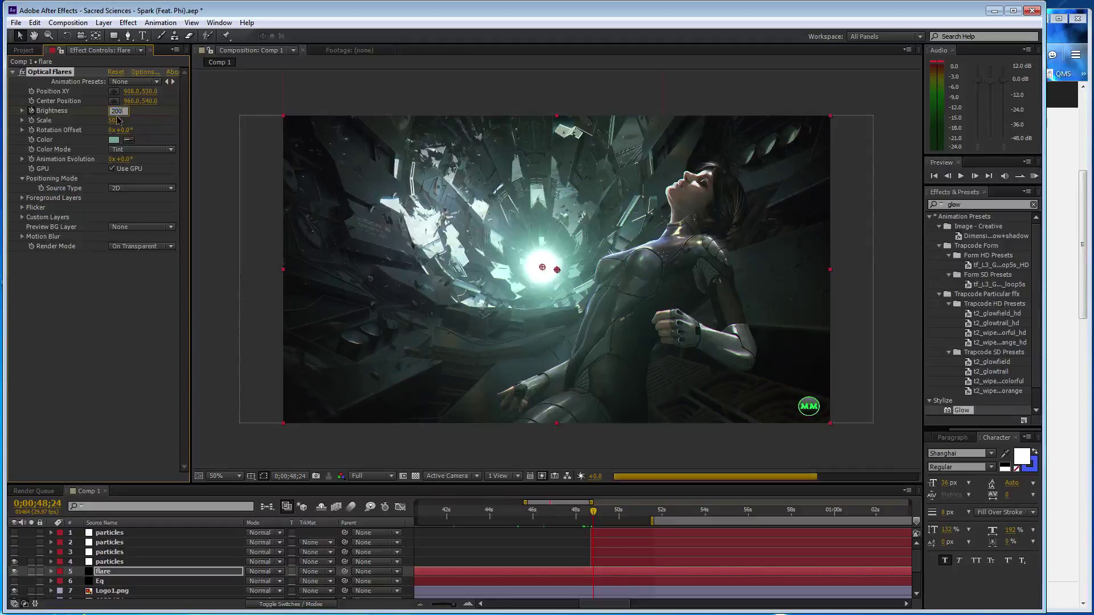
{"action": "key", "text": "Page_Down"}
{"action": "key", "text": "ctrl+s"}
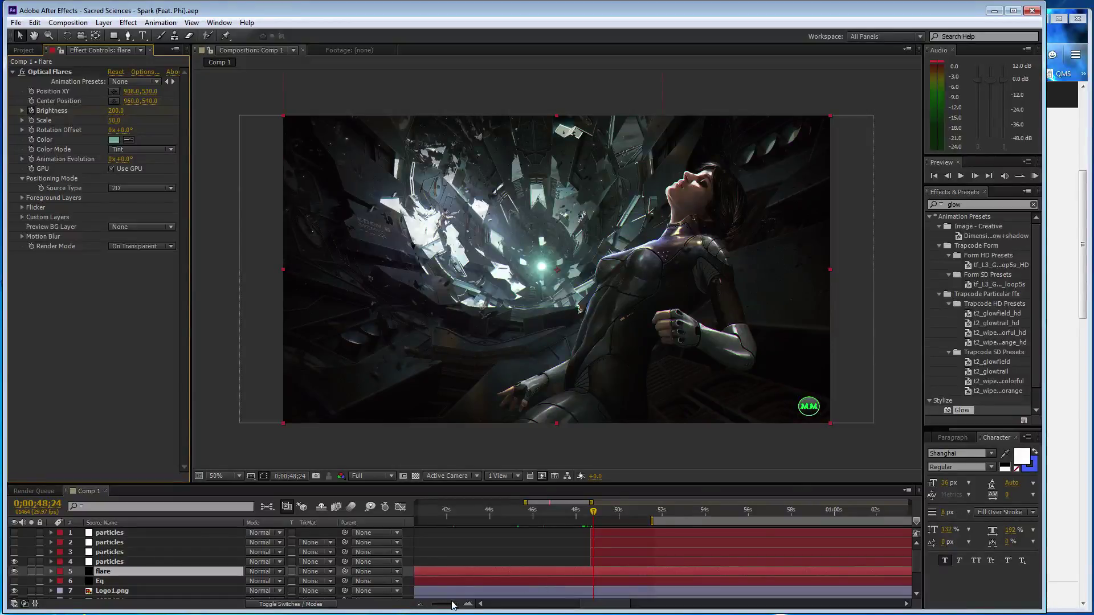
Show the whole timeline again and keyframe the flare's Brightness at 50 at 0;00;50;05
{"action": "left_click_drag", "start_coordinate": [453, 605], "coordinate": [432, 605]}
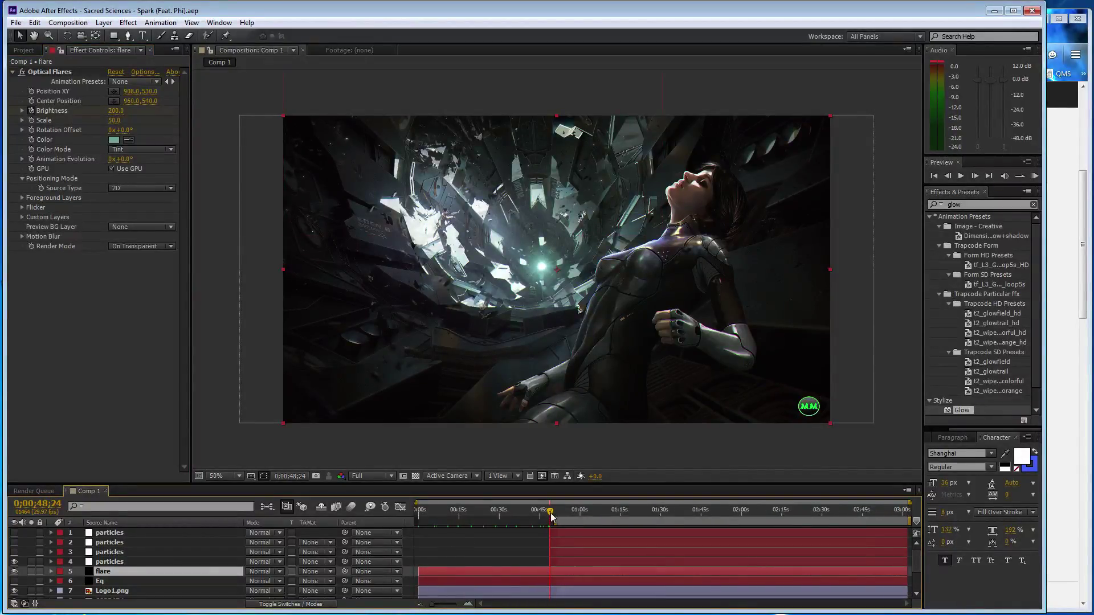
{"action": "key", "text": "space"}
{"action": "left_click", "coordinate": [118, 112]}
{"action": "type", "text": "50"}
{"action": "left_click", "coordinate": [138, 382]}
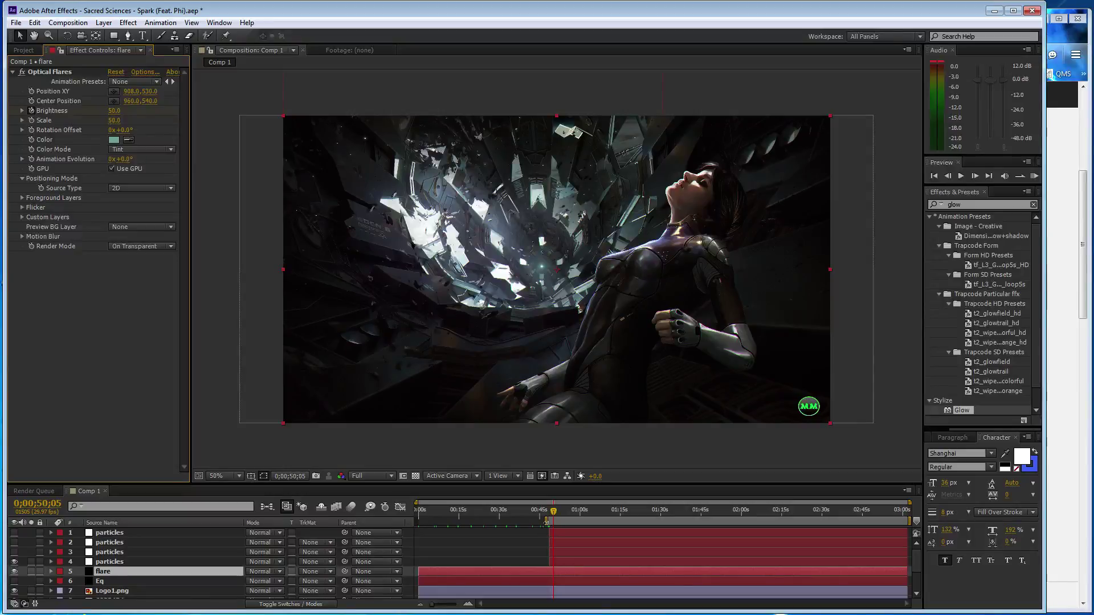
Start the work area just before the flare's peak and preview it, pausing the Blackmill - Gaia track on SoundCloud in the browser meanwhile
{"action": "left_click_drag", "start_coordinate": [544, 522], "coordinate": [542, 523]}
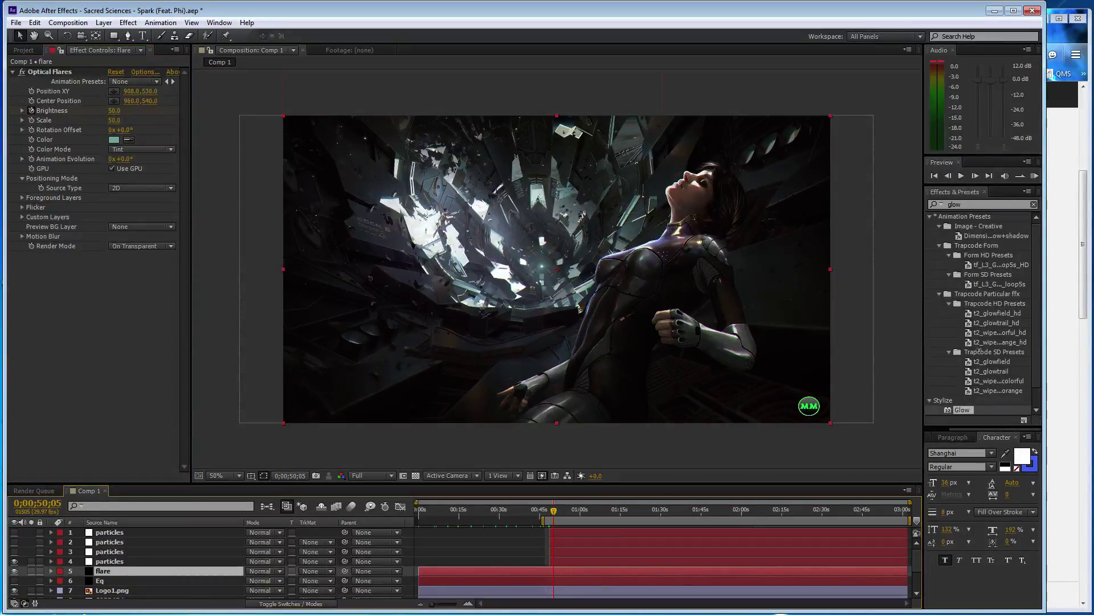
{"action": "left_click", "coordinate": [1056, 324]}
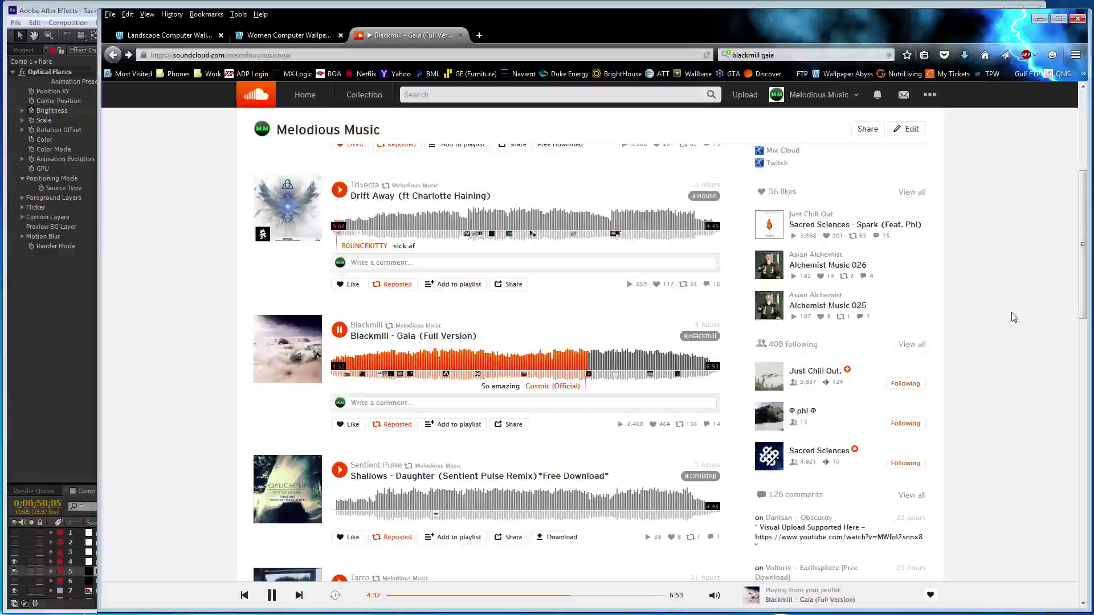
{"action": "left_click", "coordinate": [340, 330]}
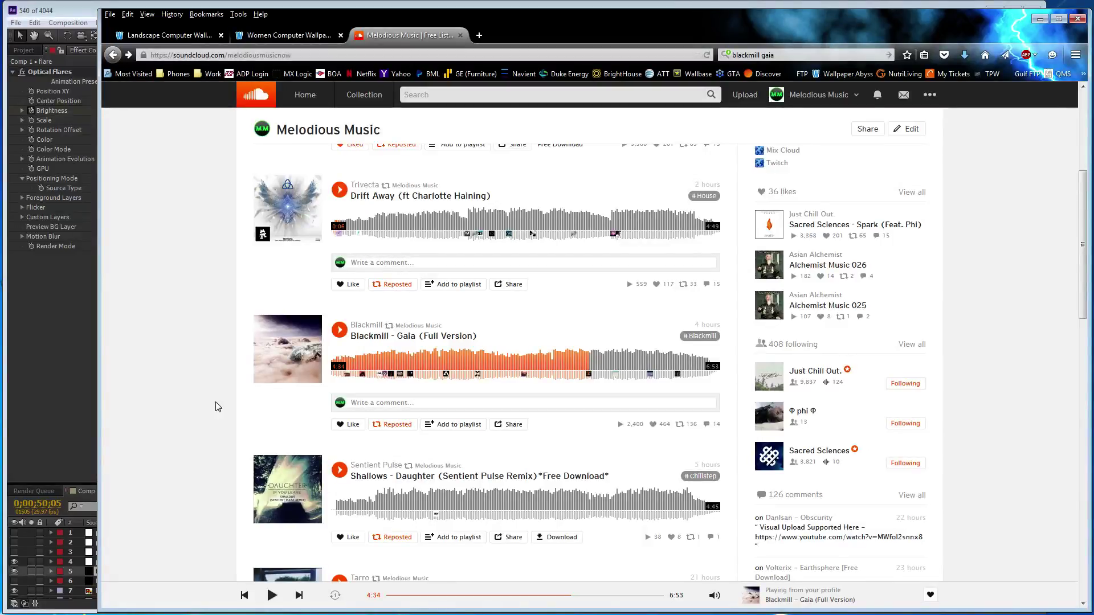
{"action": "left_click", "coordinate": [71, 409]}
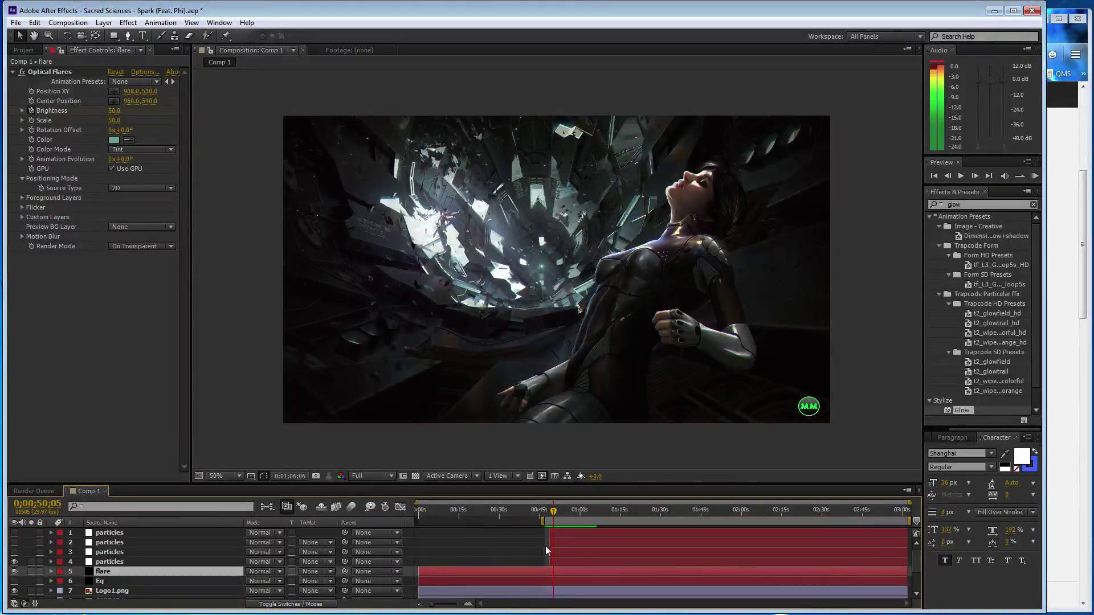
{"action": "key", "text": "space"}
Keyframe the flare's Brightness at 200 at 0;00;52;21 and save the project
{"action": "left_click_drag", "start_coordinate": [555, 513], "coordinate": [561, 514]}
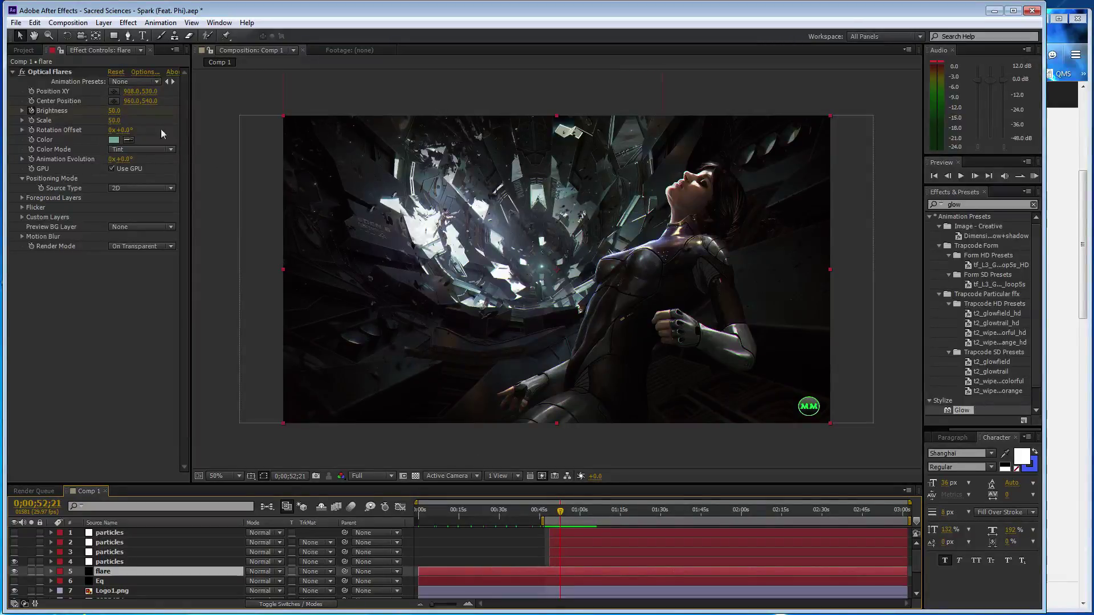
{"action": "left_click", "coordinate": [116, 112]}
{"action": "type", "text": "200"}
{"action": "left_click", "coordinate": [96, 380]}
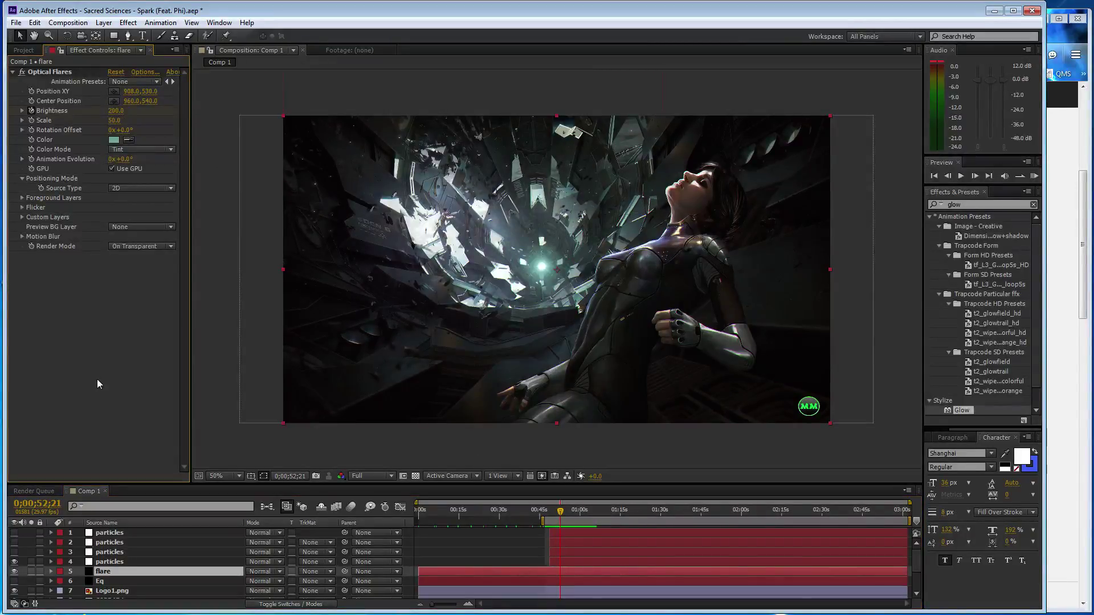
{"action": "key", "text": "ctrl+s"}
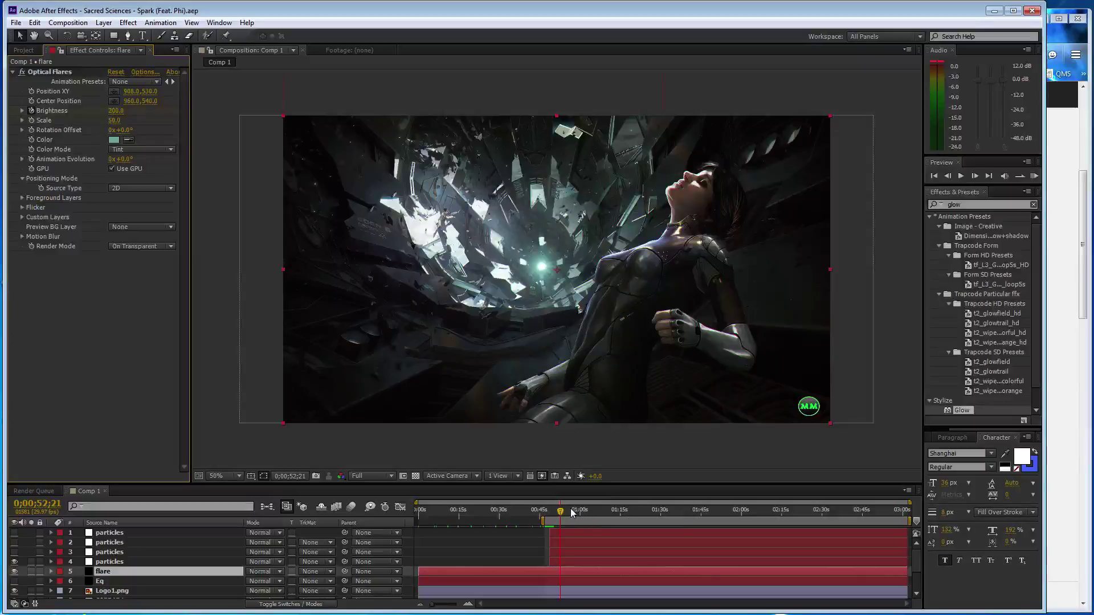
Keyframe the flare's Brightness at 50 at 0;00;55;26 and at 200 at 0;00;58;25
{"action": "left_click", "coordinate": [569, 512]}
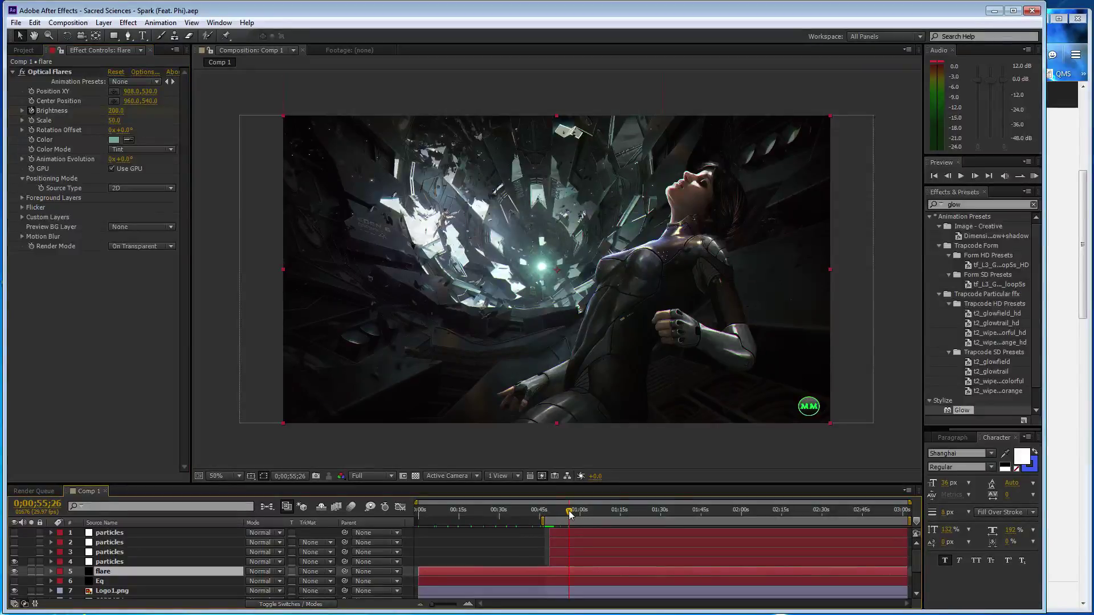
{"action": "left_click", "coordinate": [117, 110]}
{"action": "type", "text": "50"}
{"action": "key", "text": "Return"}
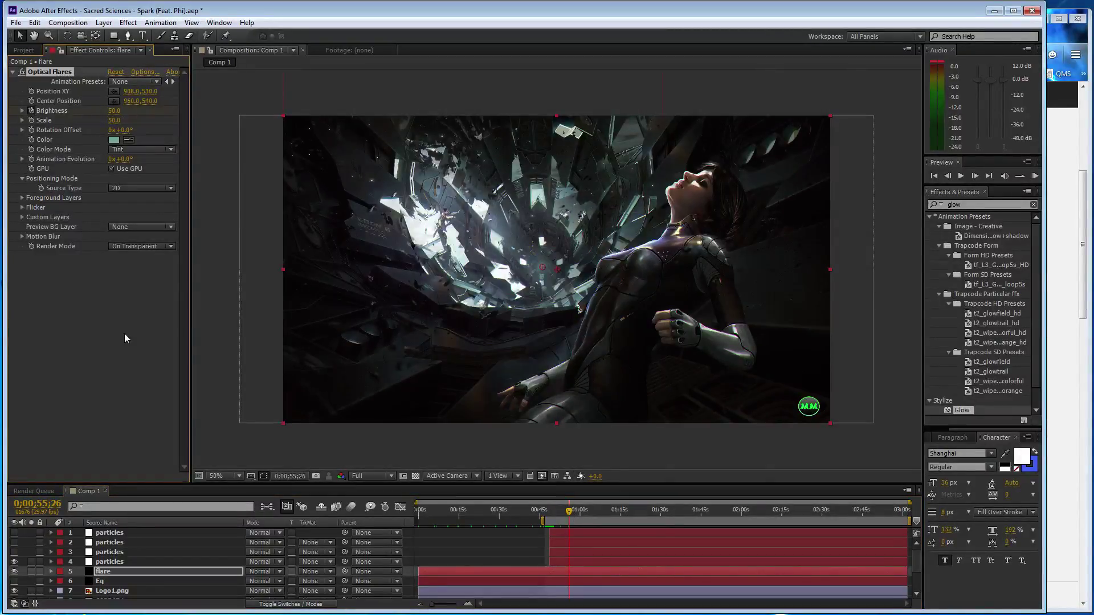
{"action": "left_click", "coordinate": [577, 513]}
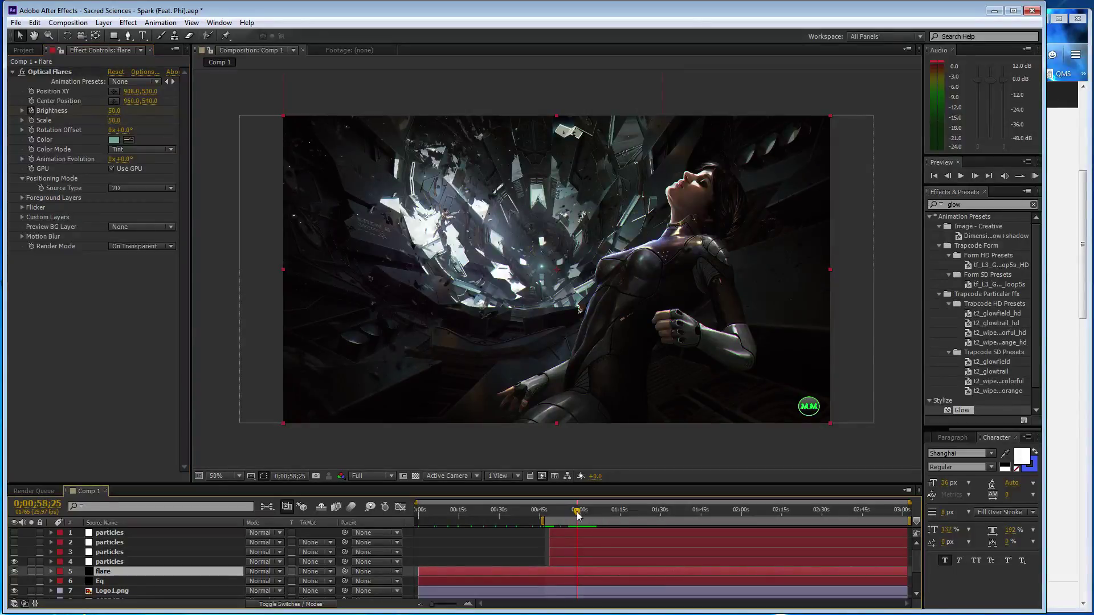
{"action": "left_click", "coordinate": [118, 110]}
{"action": "type", "text": "200"}
{"action": "key", "text": "Return"}
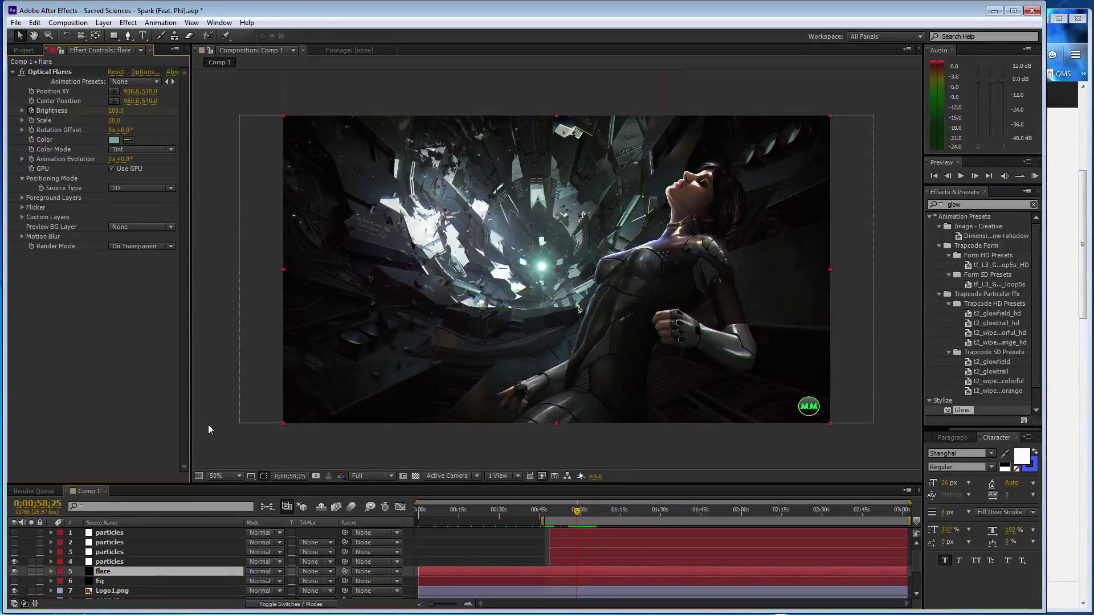
Save the project, then keyframe the flare's Brightness at 50 at 0;01;01;20 and at 200 at 0;01;04;25
{"action": "key", "text": "ctrl+s"}
{"action": "left_click", "coordinate": [584, 512]}
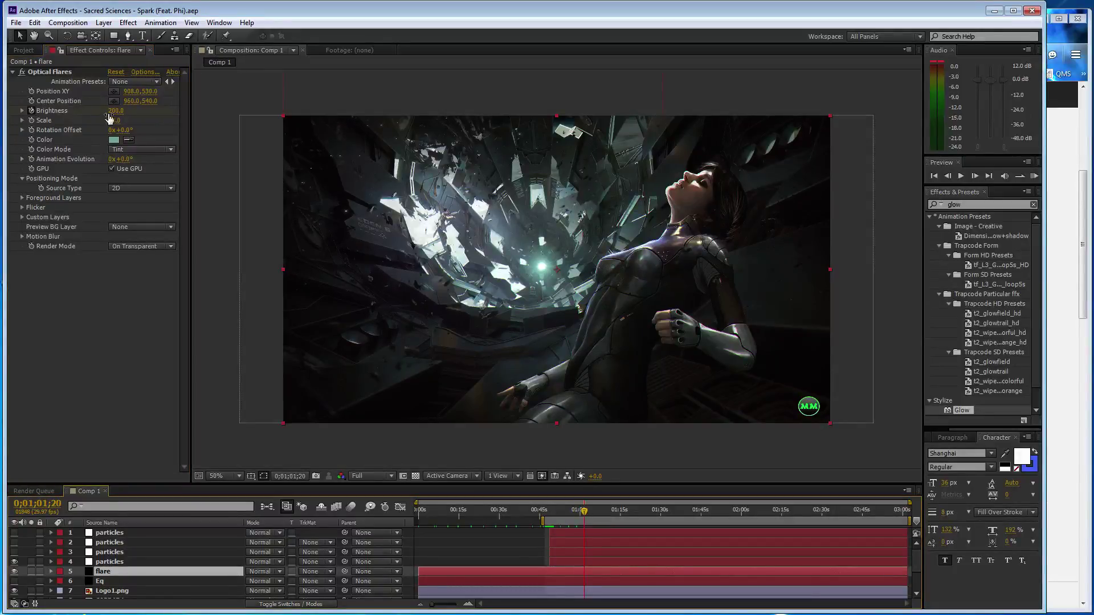
{"action": "key", "text": "ctrl+z"}
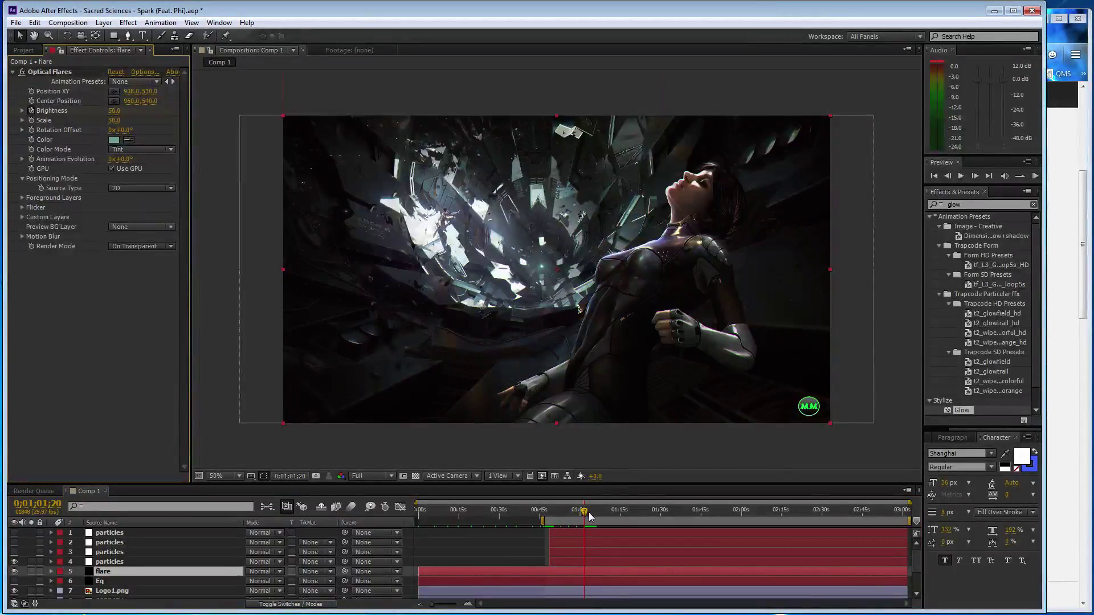
{"action": "left_click", "coordinate": [592, 513]}
{"action": "left_click", "coordinate": [112, 111]}
{"action": "type", "text": "200"}
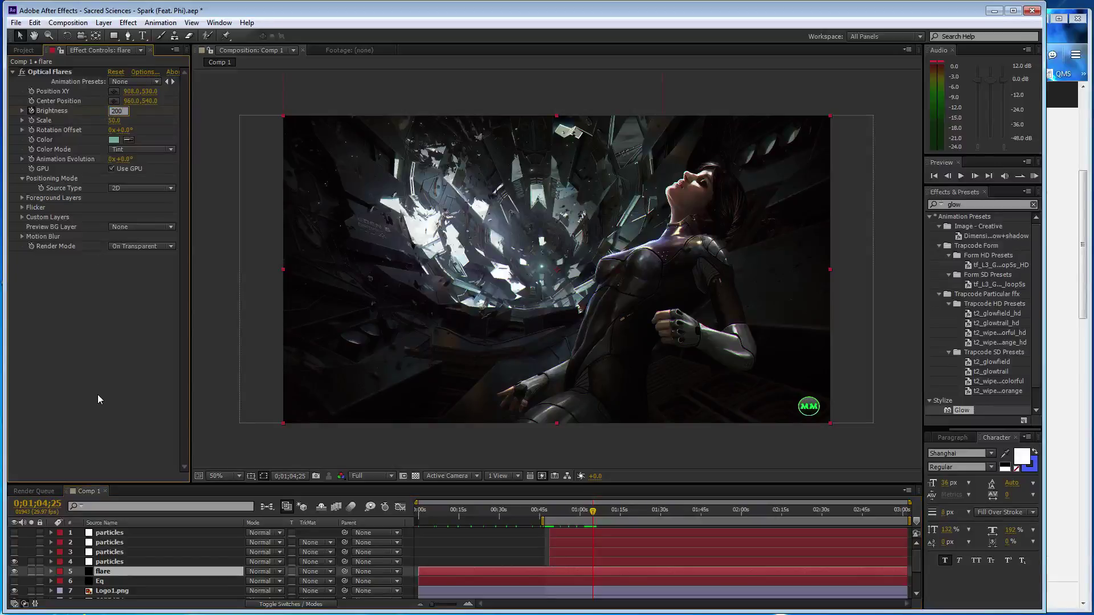
{"action": "left_click", "coordinate": [98, 396]}
Keyframe the flare's Brightness at 50 at 0;01;08;00 and at 200 at 0;01;10;23, saving the project
{"action": "left_click", "coordinate": [600, 511]}
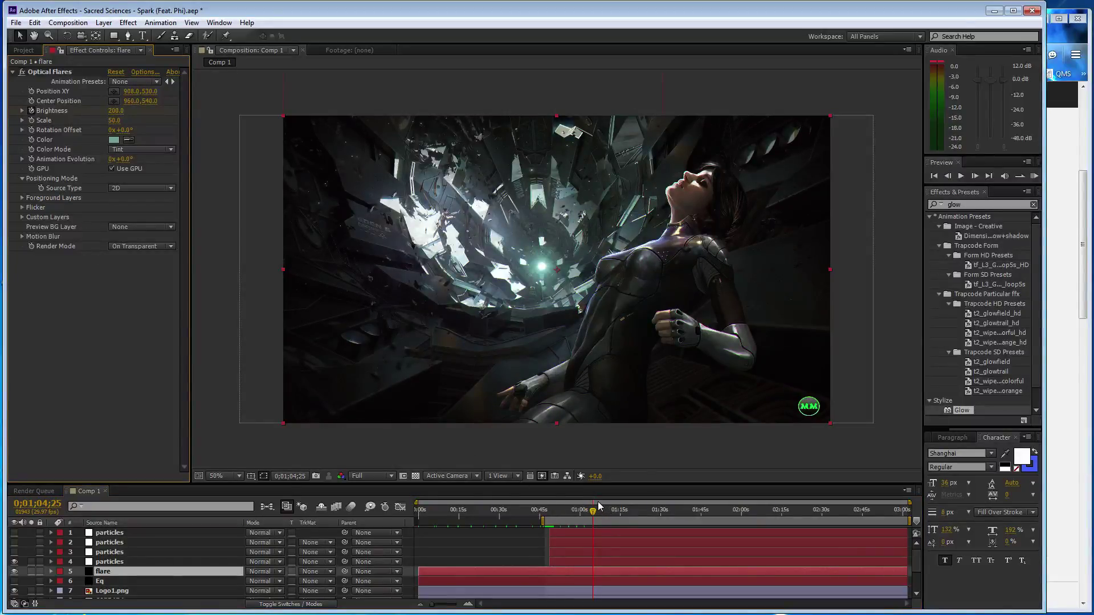
{"action": "key", "text": "ctrl+s"}
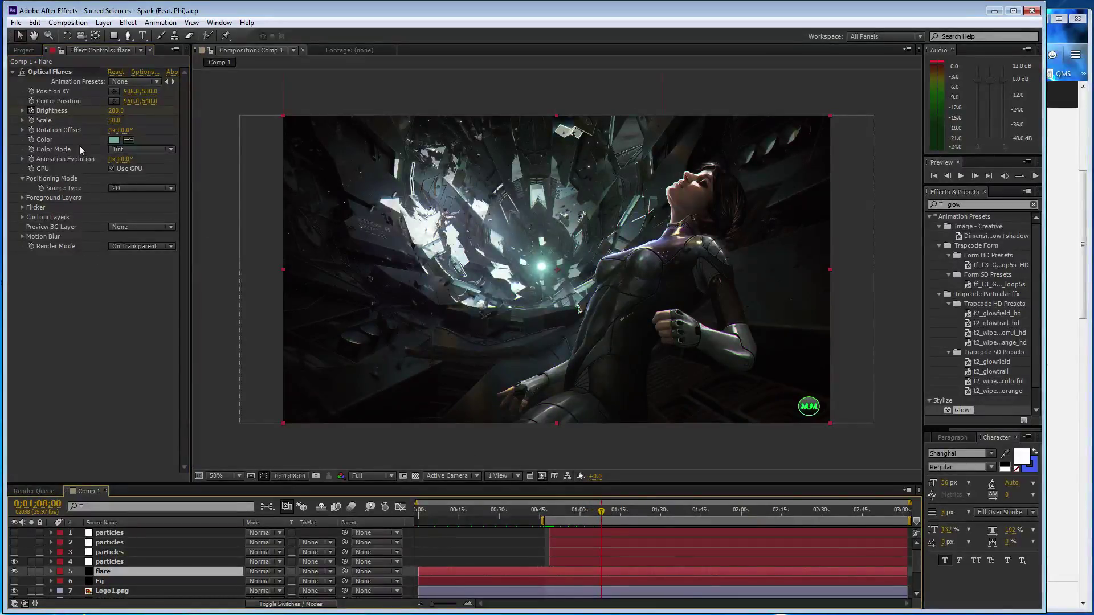
{"action": "left_click", "coordinate": [114, 111]}
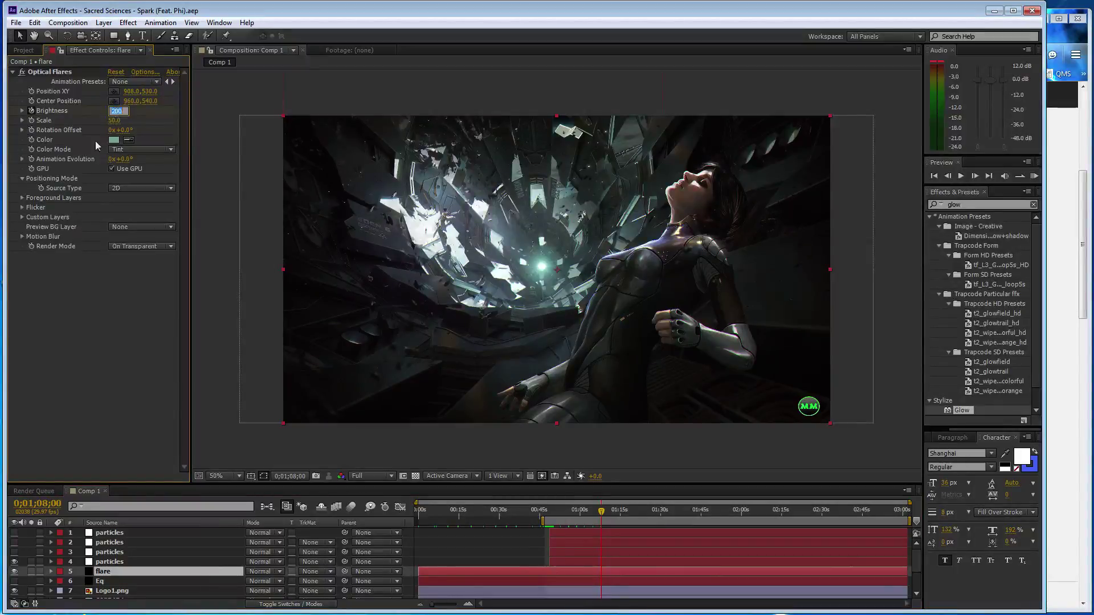
{"action": "type", "text": "50"}
{"action": "left_click", "coordinate": [123, 374]}
{"action": "left_click", "coordinate": [608, 513]}
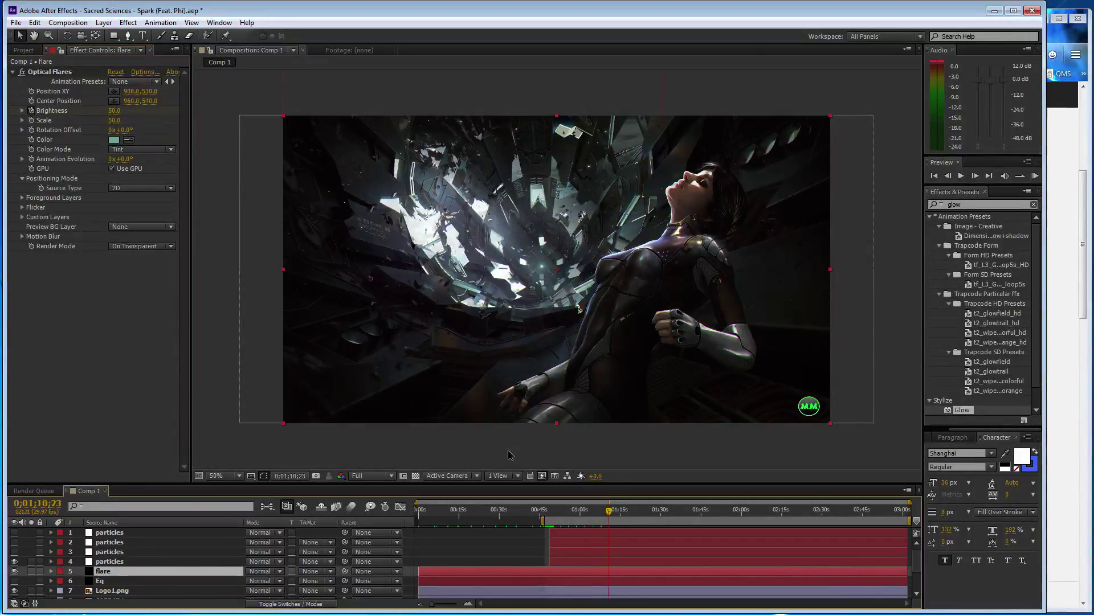
{"action": "left_click", "coordinate": [114, 111]}
{"action": "type", "text": "200"}
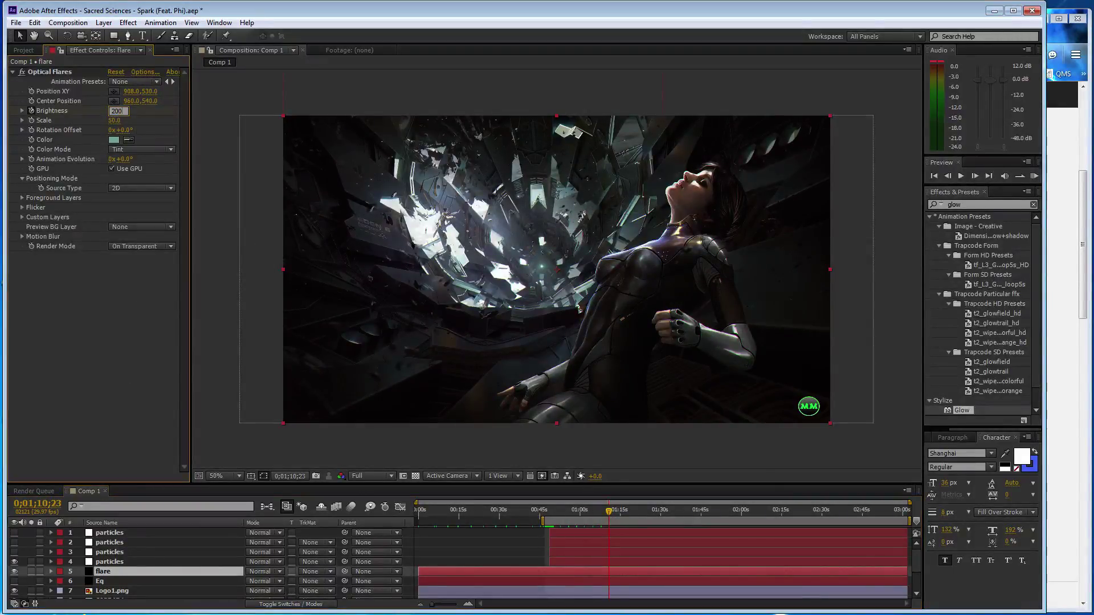
{"action": "key", "text": "Return"}
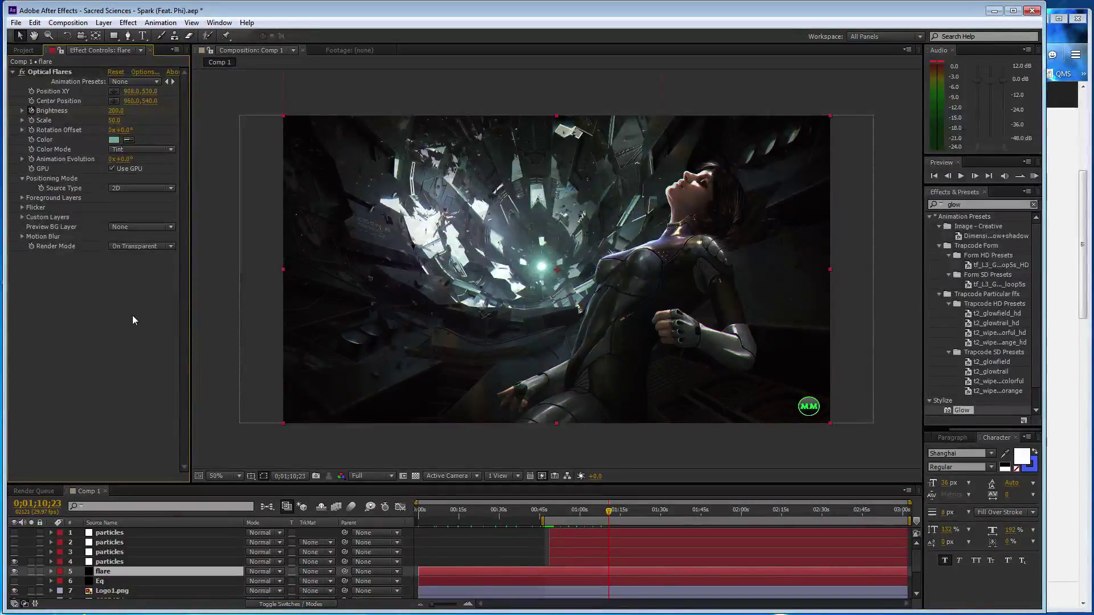
{"action": "key", "text": "ctrl+s"}
Keyframe the flare's Brightness at 50 at 0;01;14;11 and at 200 at 0;01;16;27, and expand particles layer 4
{"action": "key", "text": "space"}
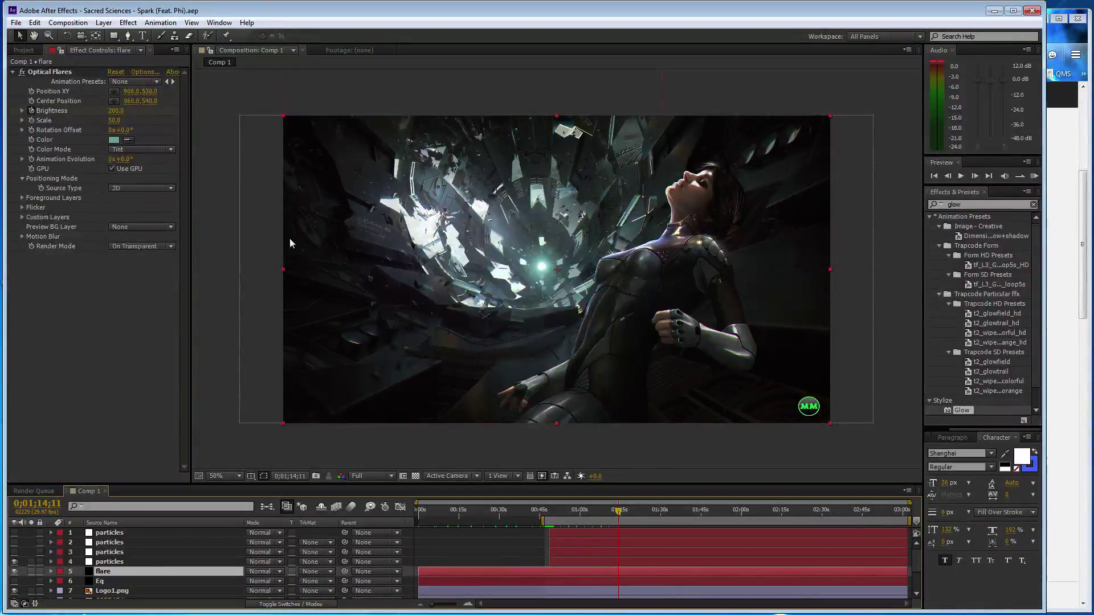
{"action": "left_click", "coordinate": [115, 111]}
{"action": "type", "text": "50"}
{"action": "left_click", "coordinate": [126, 348]}
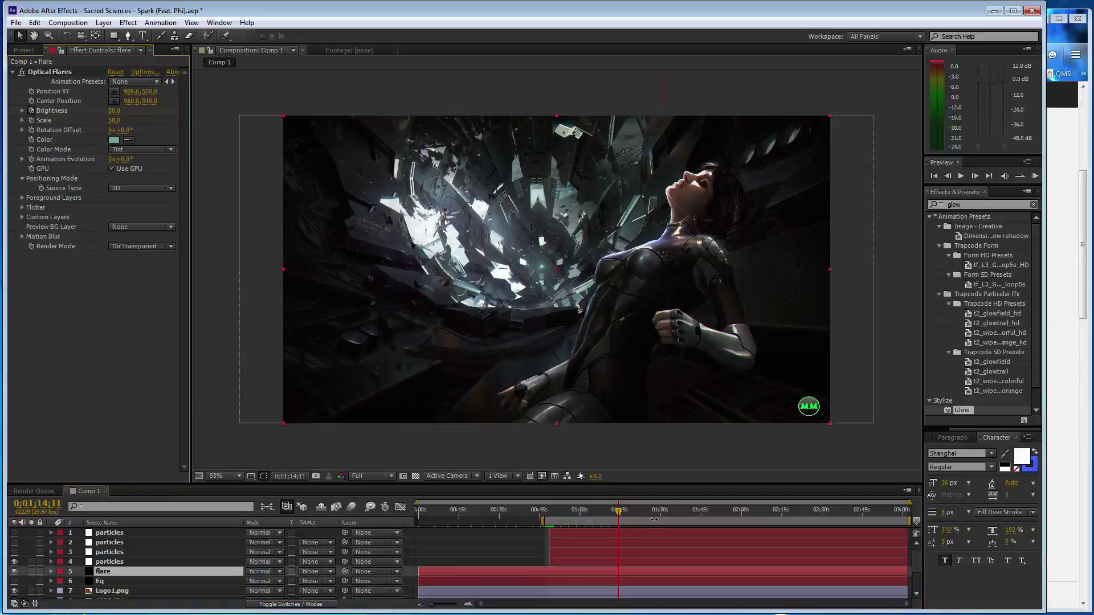
{"action": "left_click", "coordinate": [625, 515]}
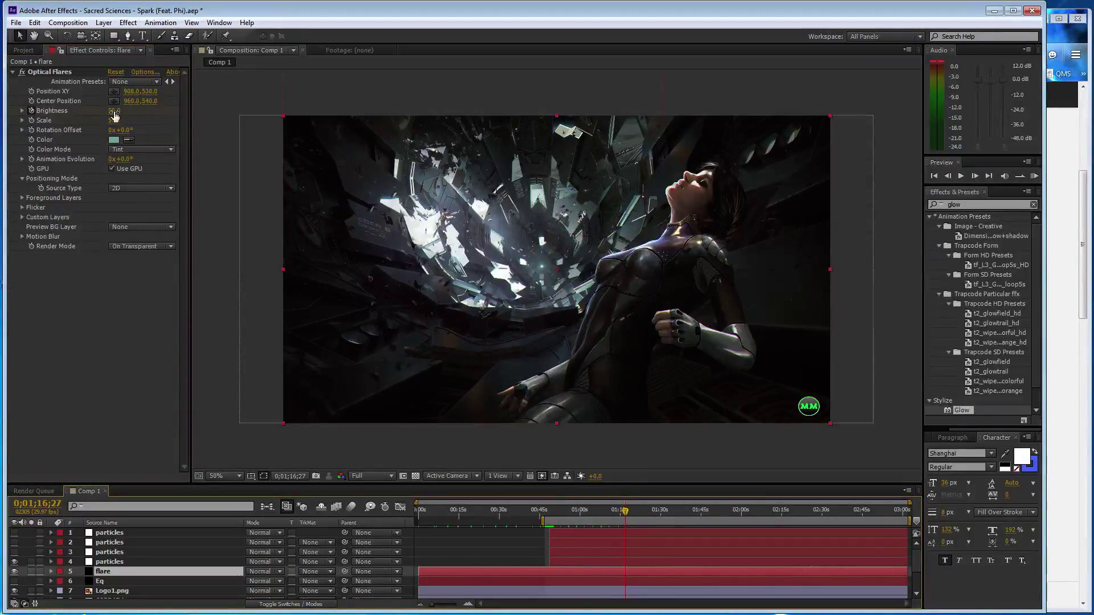
{"action": "left_click", "coordinate": [135, 371]}
{"action": "key", "text": "ctrl+shift+z"}
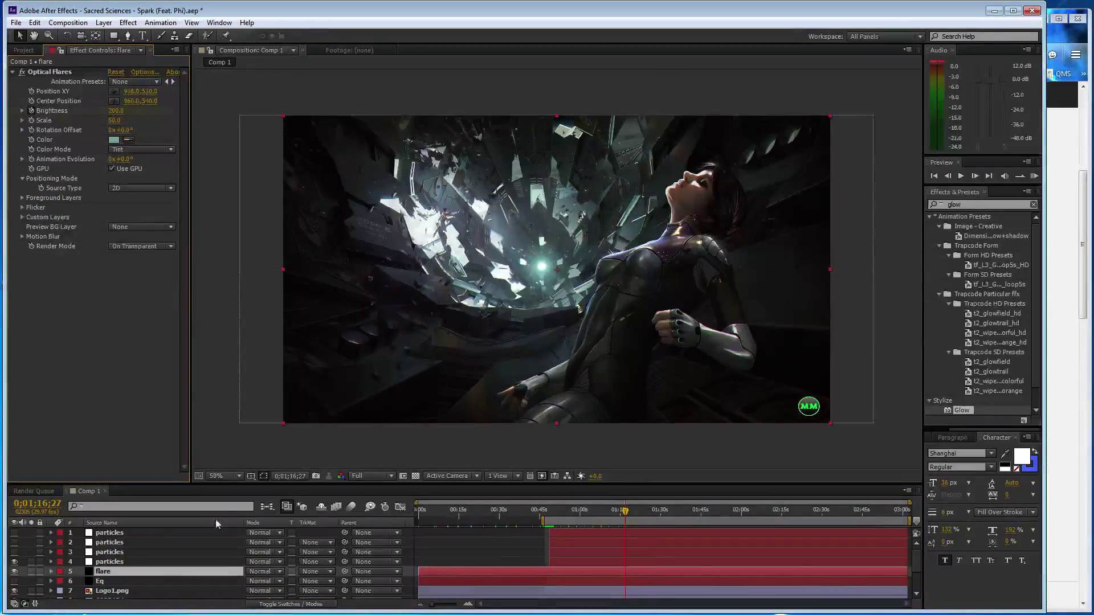
{"action": "left_click", "coordinate": [52, 562]}
Keyframe the flare's Brightness at 50 at 0;01;20;08 and at 200 at 0;01;24;03
{"action": "left_click", "coordinate": [635, 515]}
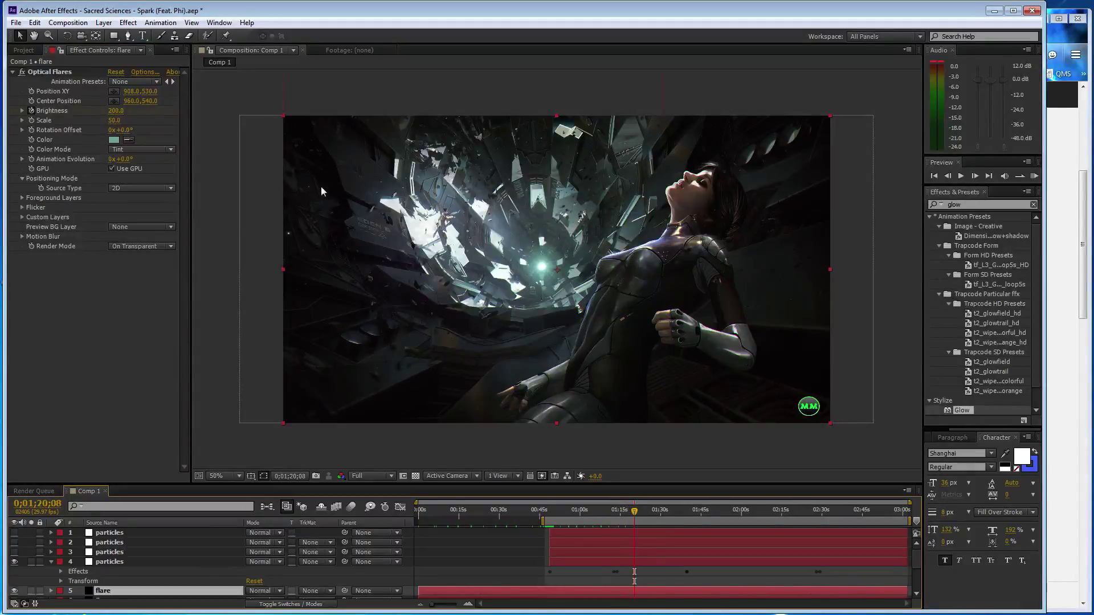
{"action": "left_click", "coordinate": [97, 419]}
{"action": "key", "text": "ctrl+z"}
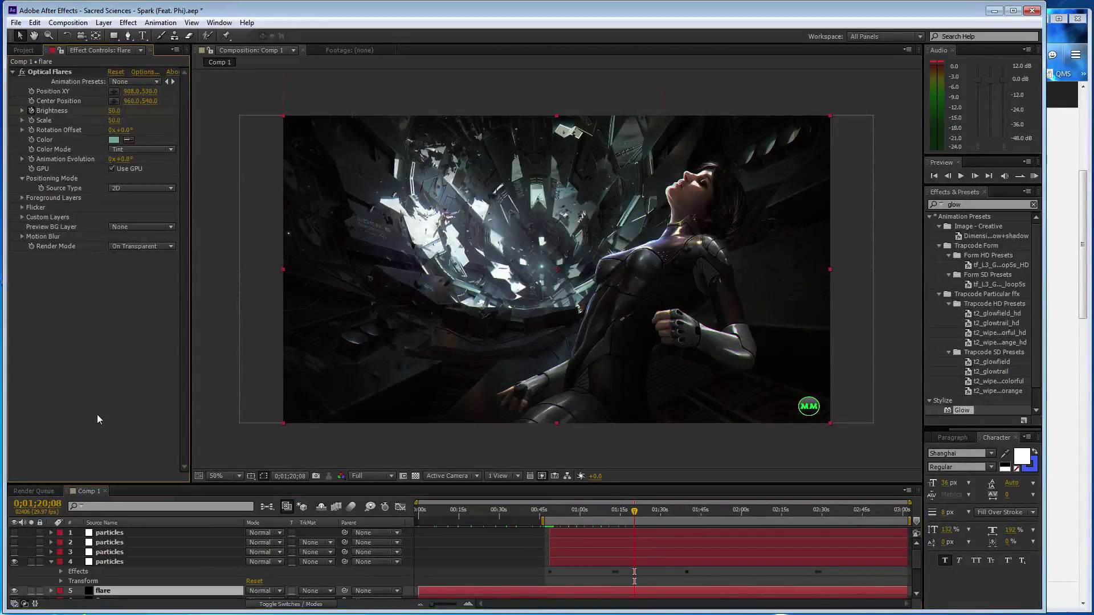
{"action": "left_click", "coordinate": [645, 515]}
{"action": "left_click", "coordinate": [112, 111]}
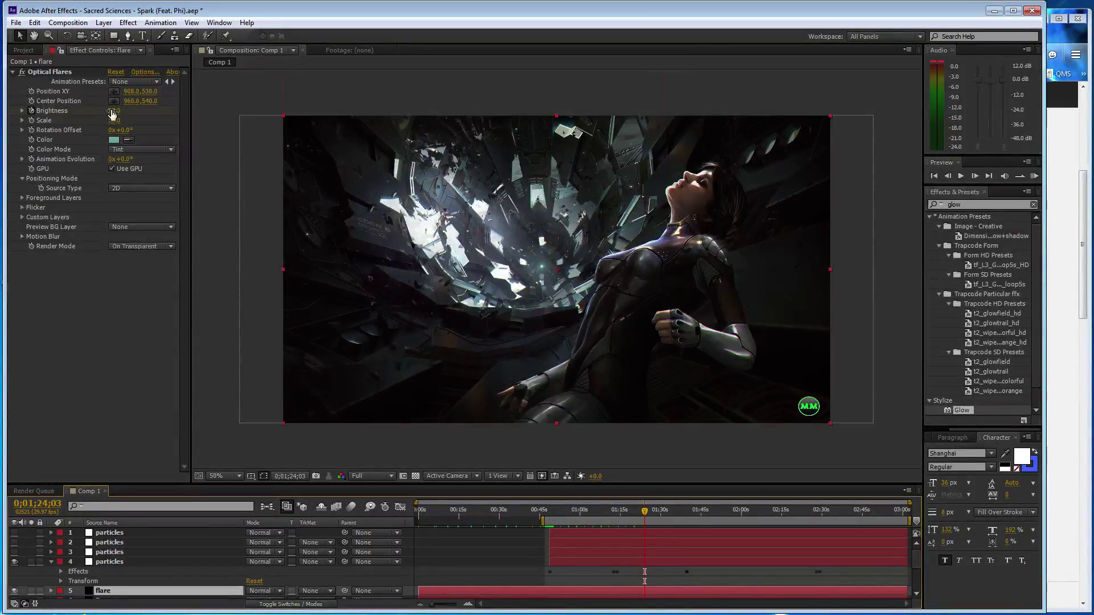
{"action": "type", "text": "200"}
{"action": "key", "text": "Return"}
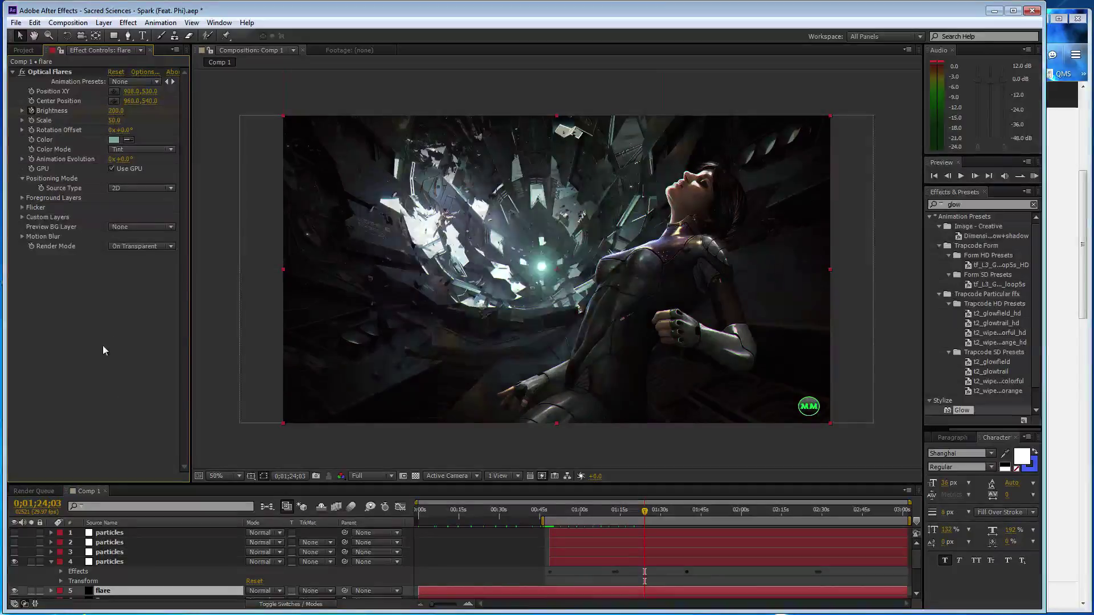
Keyframe the flare's Brightness at 50 at 0;01;27;21, save the project, and keyframe it at 200 at 0;01;30;26
{"action": "left_click", "coordinate": [654, 514]}
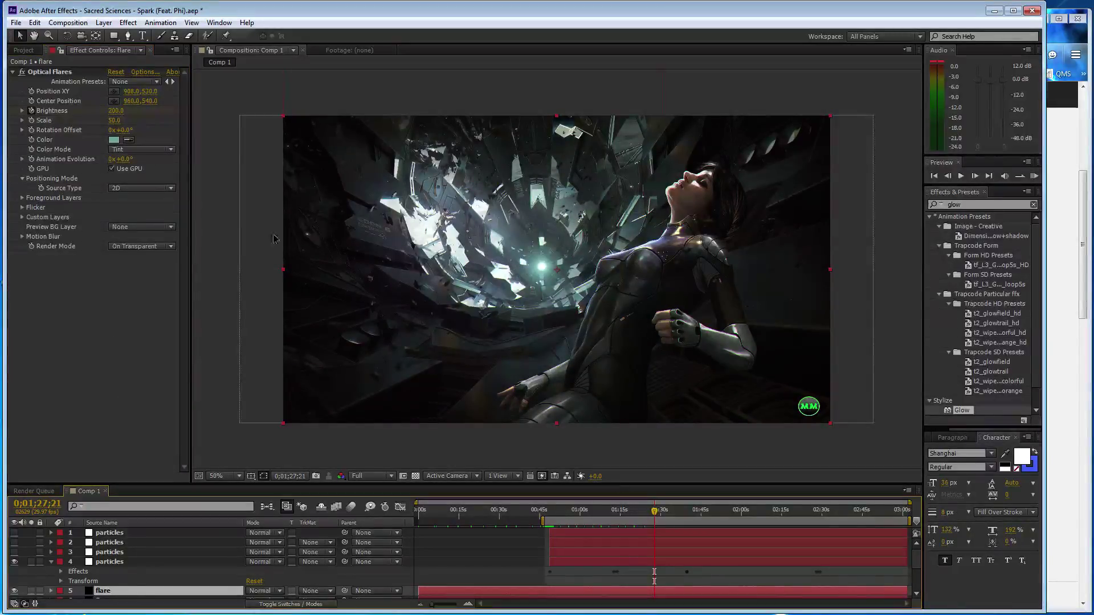
{"action": "left_click", "coordinate": [115, 111]}
{"action": "type", "text": "50"}
{"action": "key", "text": "Return"}
{"action": "key", "text": "ctrl+s"}
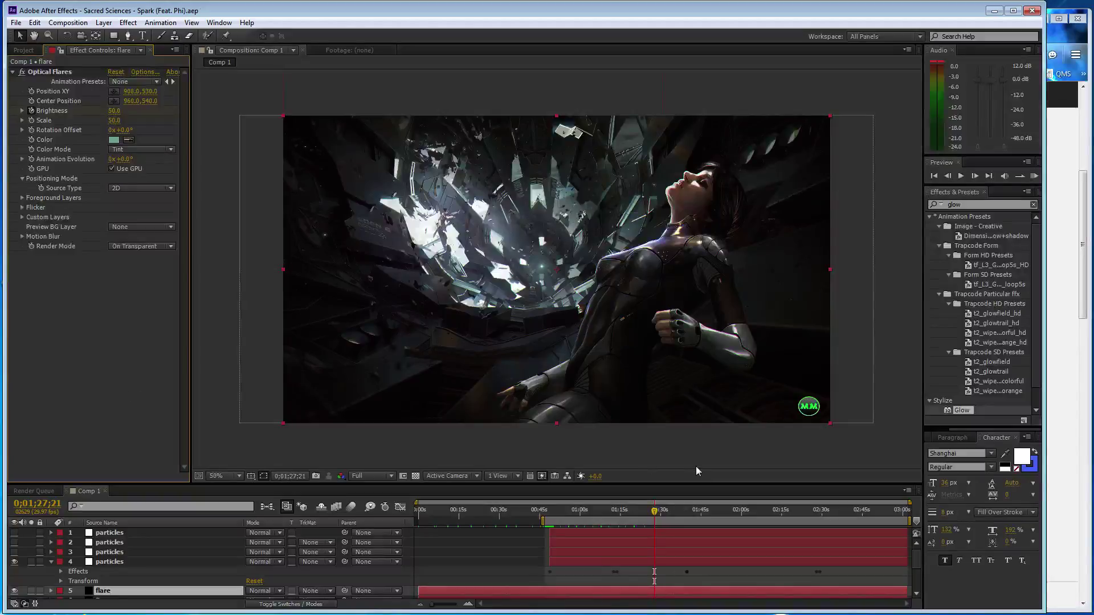
{"action": "left_click", "coordinate": [663, 513]}
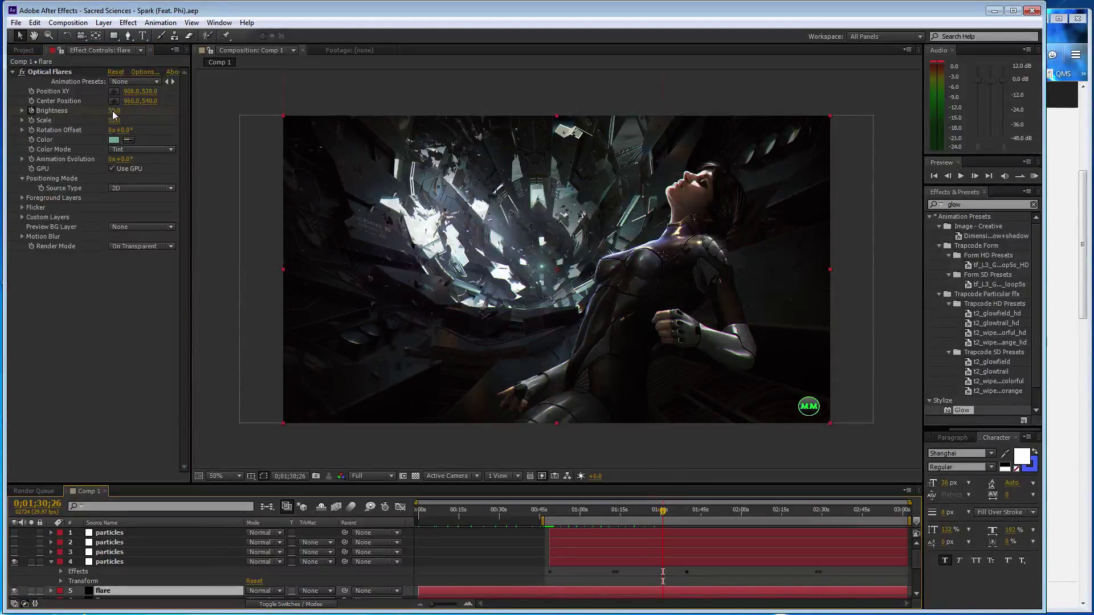
{"action": "key", "text": "ctrl+z"}
Keyframe the flare's Brightness at 50 at 0;01;35;03 and at 200 at 0;01;37;19
{"action": "left_click", "coordinate": [669, 512]}
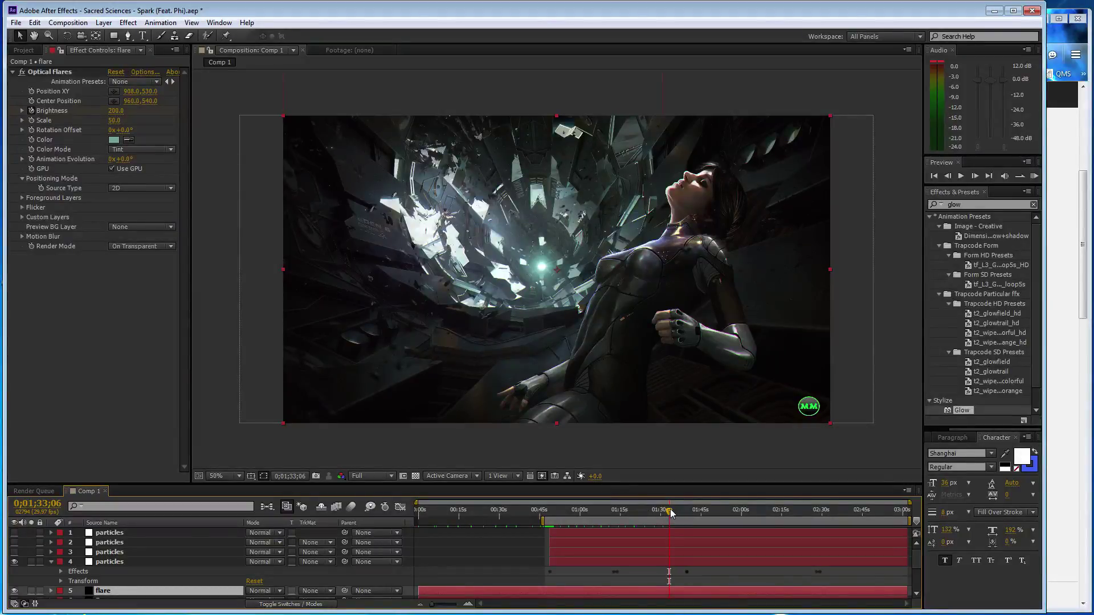
{"action": "left_click_drag", "start_coordinate": [671, 512], "coordinate": [675, 513]}
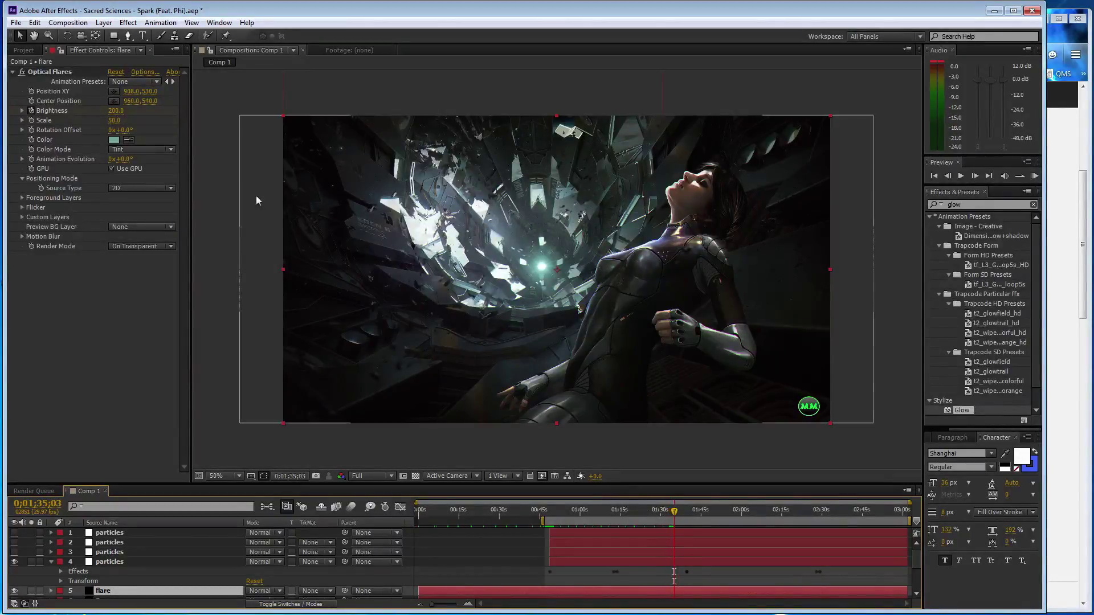
{"action": "left_click", "coordinate": [114, 110]}
{"action": "type", "text": "50"}
{"action": "key", "text": "Return"}
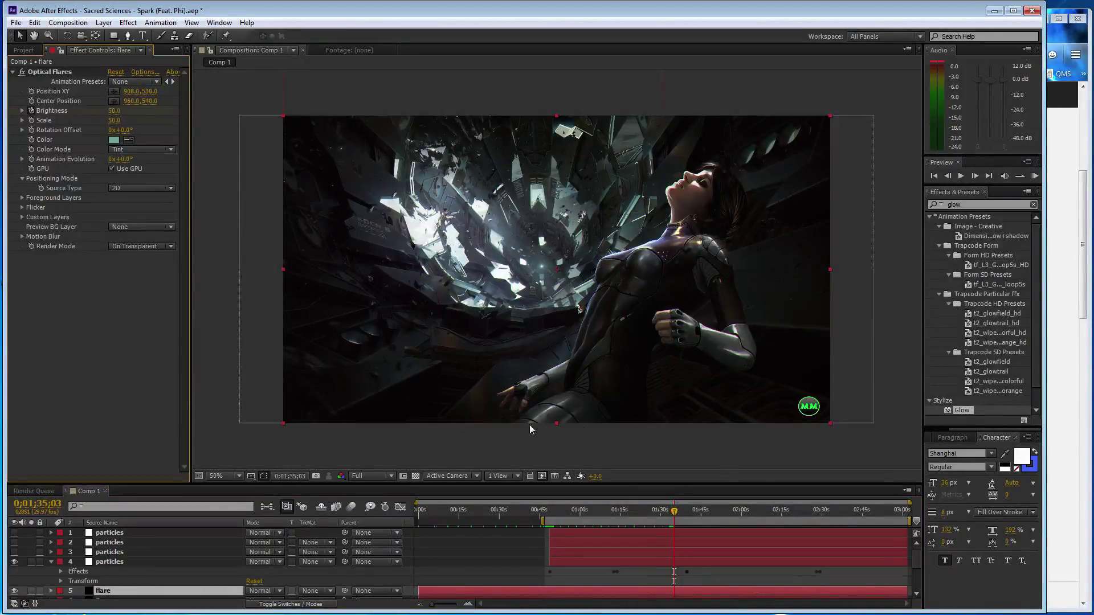
{"action": "left_click", "coordinate": [678, 512]}
{"action": "left_click_drag", "start_coordinate": [678, 511], "coordinate": [681, 511]}
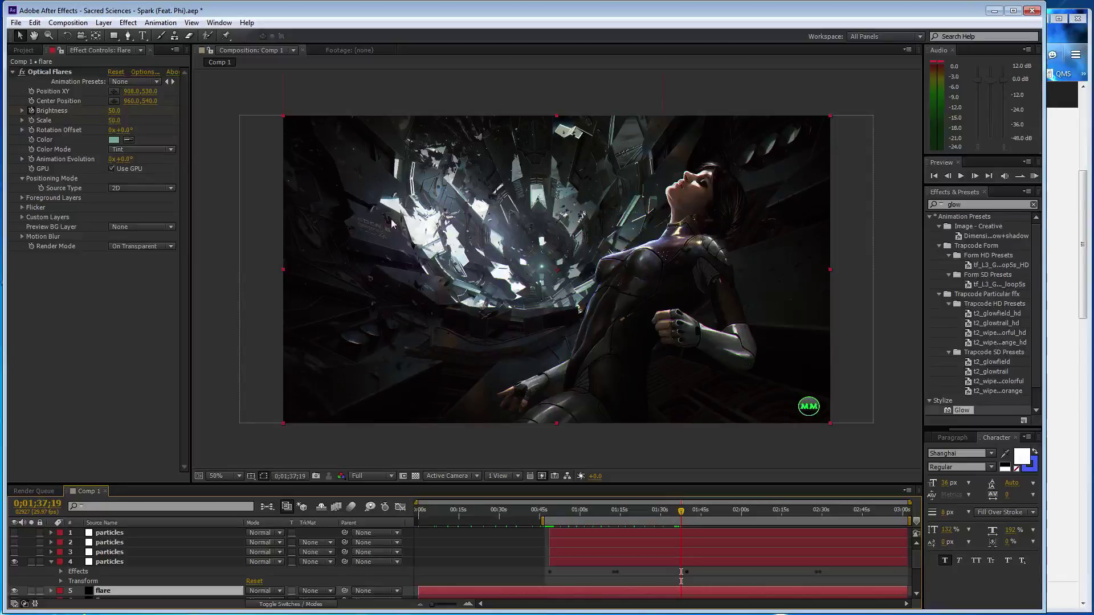
{"action": "left_click", "coordinate": [117, 110]}
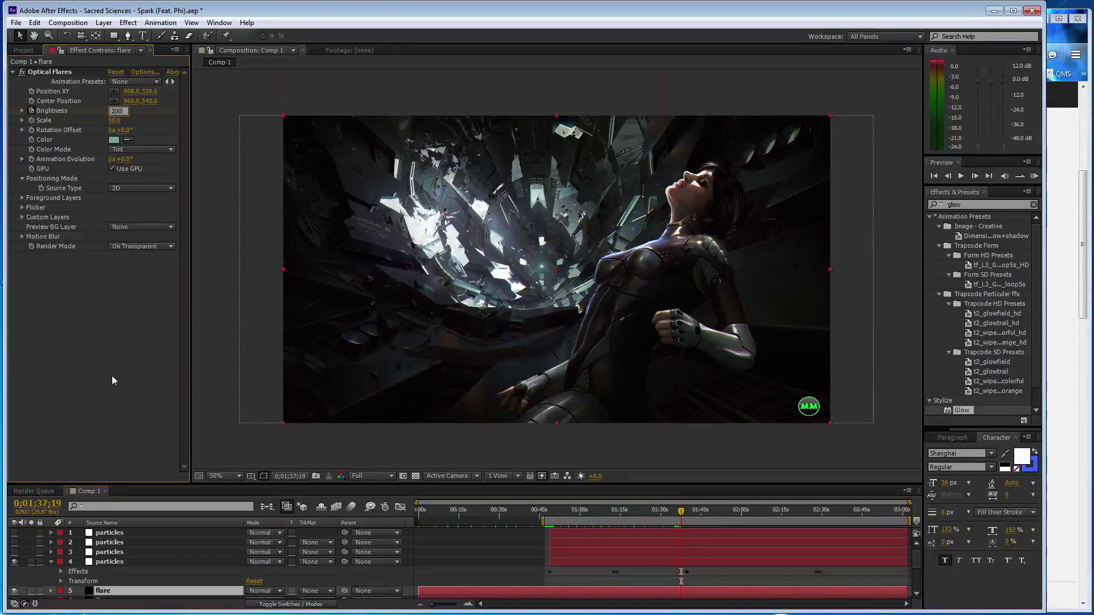
{"action": "type", "text": "200"}
{"action": "left_click", "coordinate": [111, 377]}
Display the Sacred Sciences - Spark track's waveform to compare it with the current time, and collapse it again
{"action": "scroll", "coordinate": [418, 558], "scroll_direction": "down", "scroll_amount": 3}
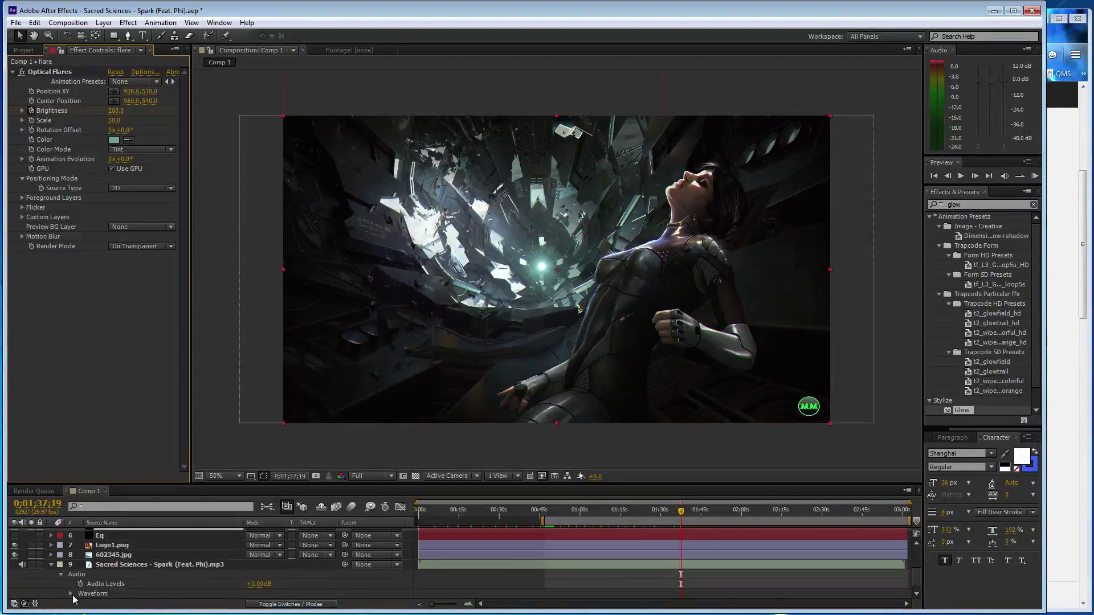
{"action": "left_click", "coordinate": [144, 592]}
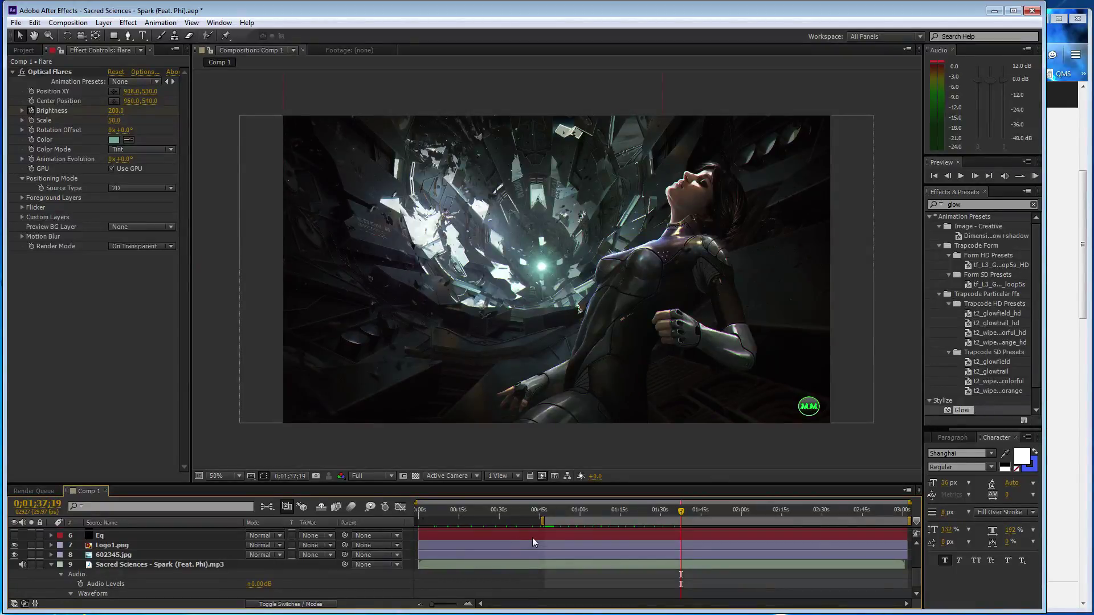
{"action": "scroll", "coordinate": [532, 538], "scroll_direction": "down", "scroll_amount": 2}
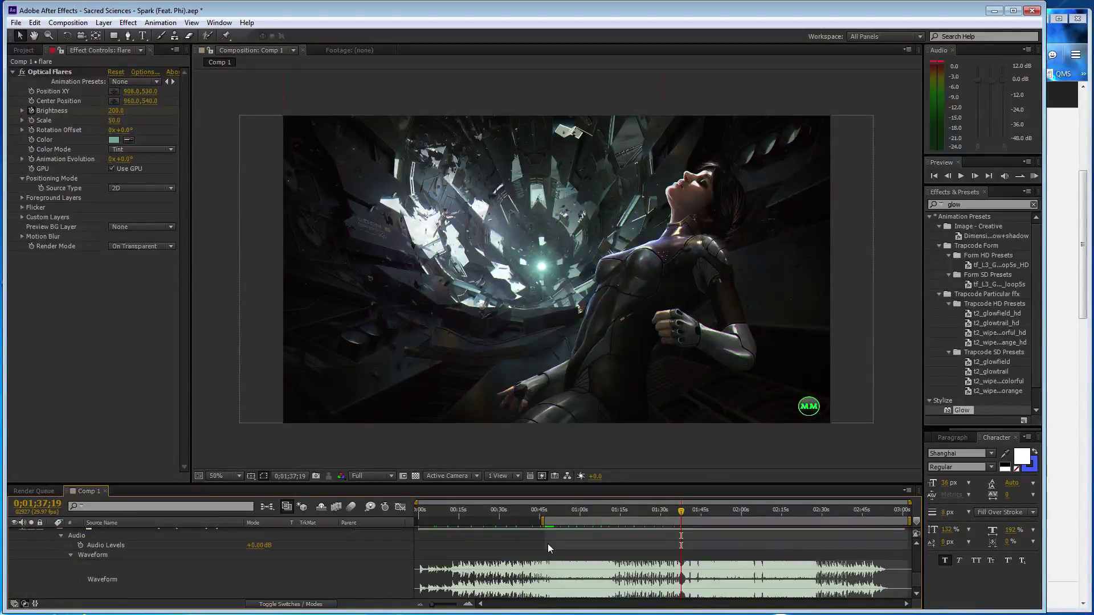
{"action": "scroll", "coordinate": [619, 562], "scroll_direction": "up", "scroll_amount": 2}
{"action": "scroll", "coordinate": [618, 558], "scroll_direction": "down", "scroll_amount": 2}
{"action": "left_click", "coordinate": [71, 556]}
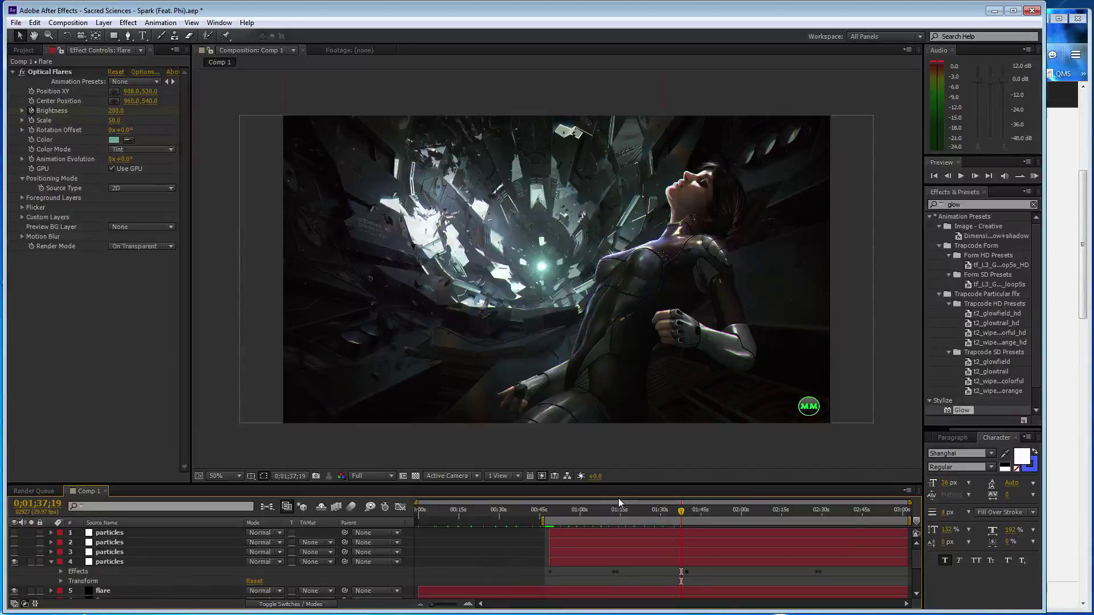
Keyframe the flare's Brightness at 50 at 0;01;38;14 and save the project
{"action": "left_click", "coordinate": [684, 511]}
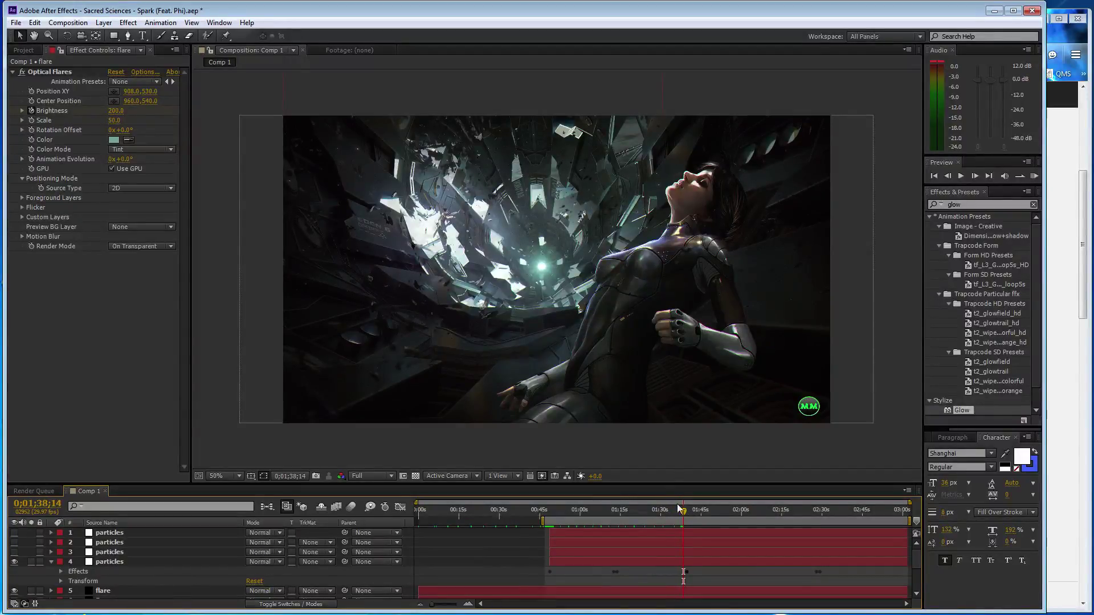
{"action": "left_click", "coordinate": [120, 111]}
{"action": "type", "text": "50"}
{"action": "left_click", "coordinate": [150, 355]}
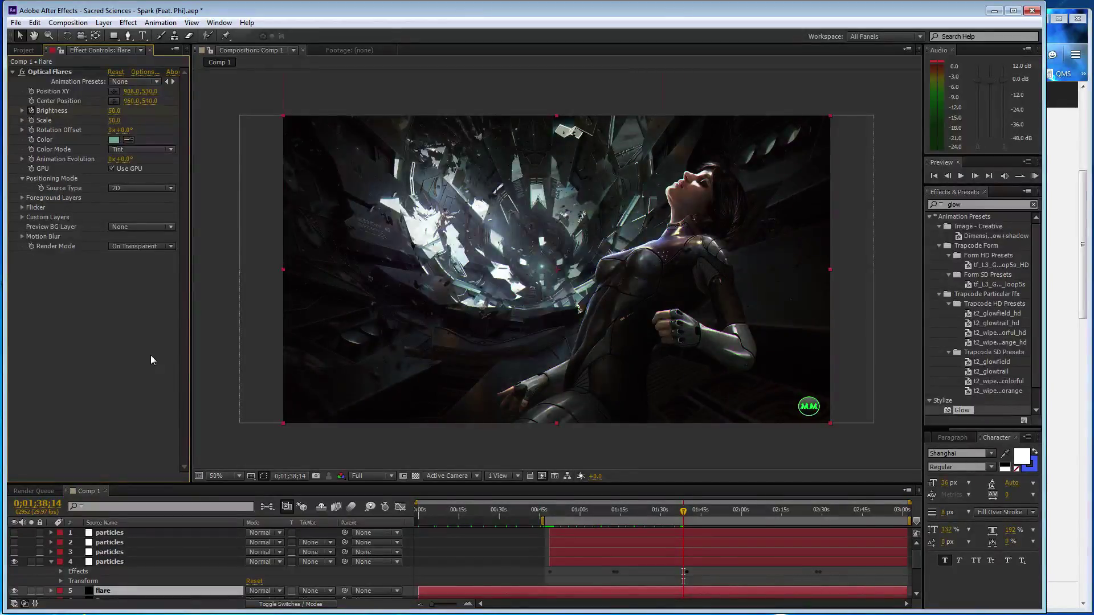
{"action": "key", "text": "ctrl+s"}
Examine the keyframes of particles layer 4 closely on the timeline and place the current time at 0;01;39;21
{"action": "left_click", "coordinate": [468, 605]}
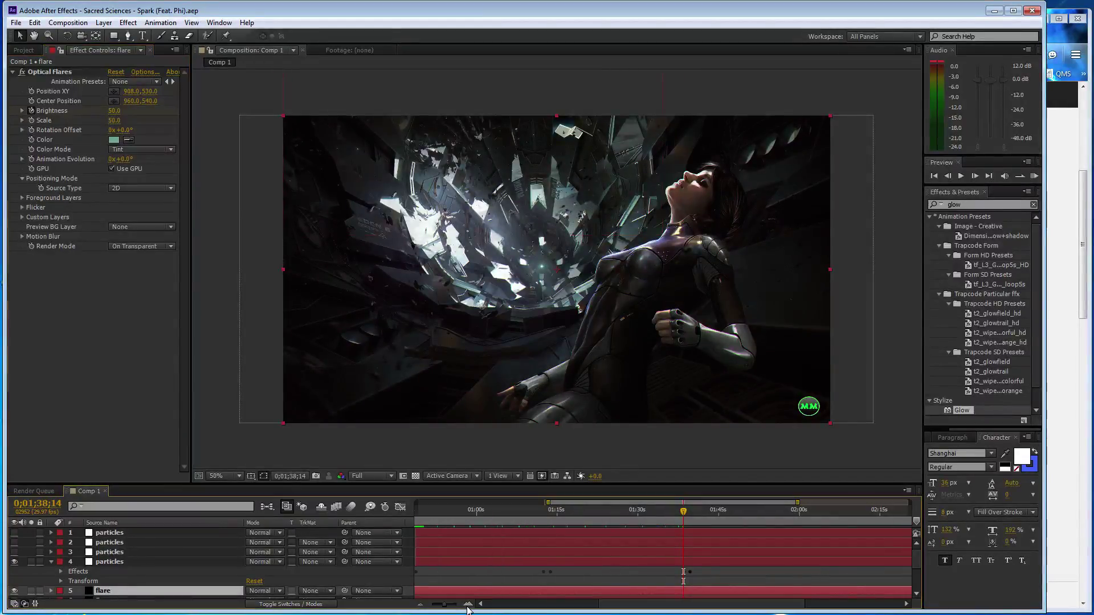
{"action": "left_click", "coordinate": [468, 605]}
{"action": "left_click", "coordinate": [468, 605]}
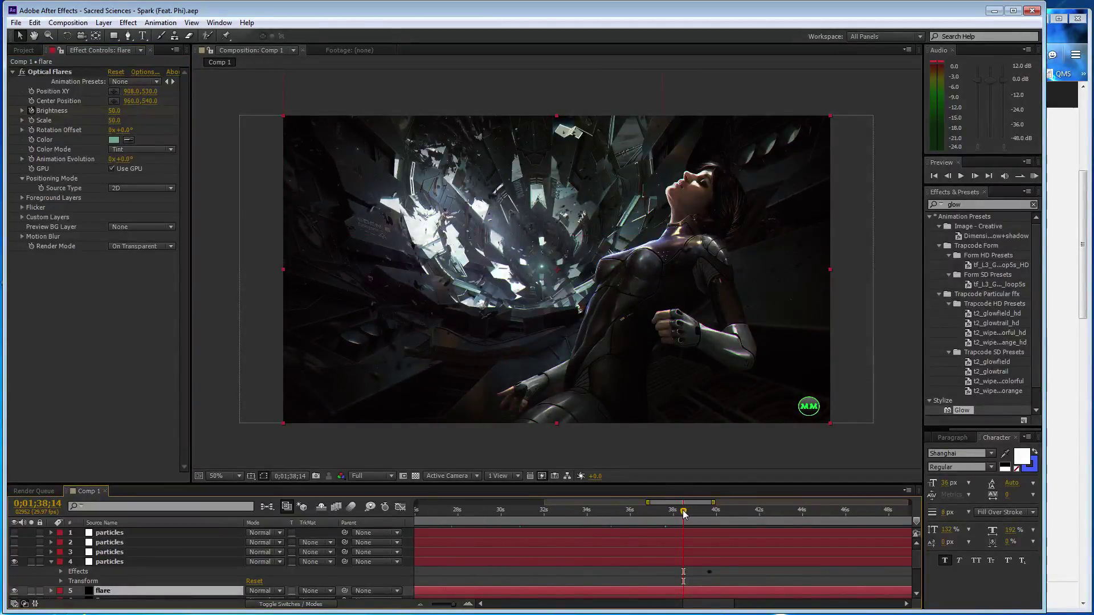
{"action": "left_click_drag", "start_coordinate": [684, 514], "coordinate": [711, 516]}
{"action": "left_click", "coordinate": [234, 399]}
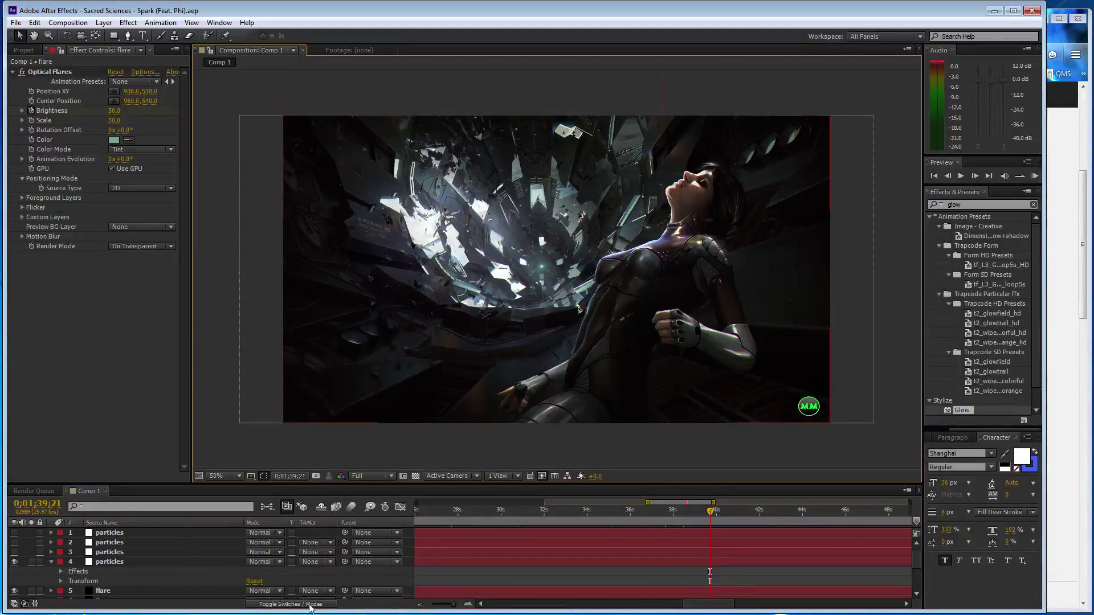
{"action": "left_click", "coordinate": [467, 605]}
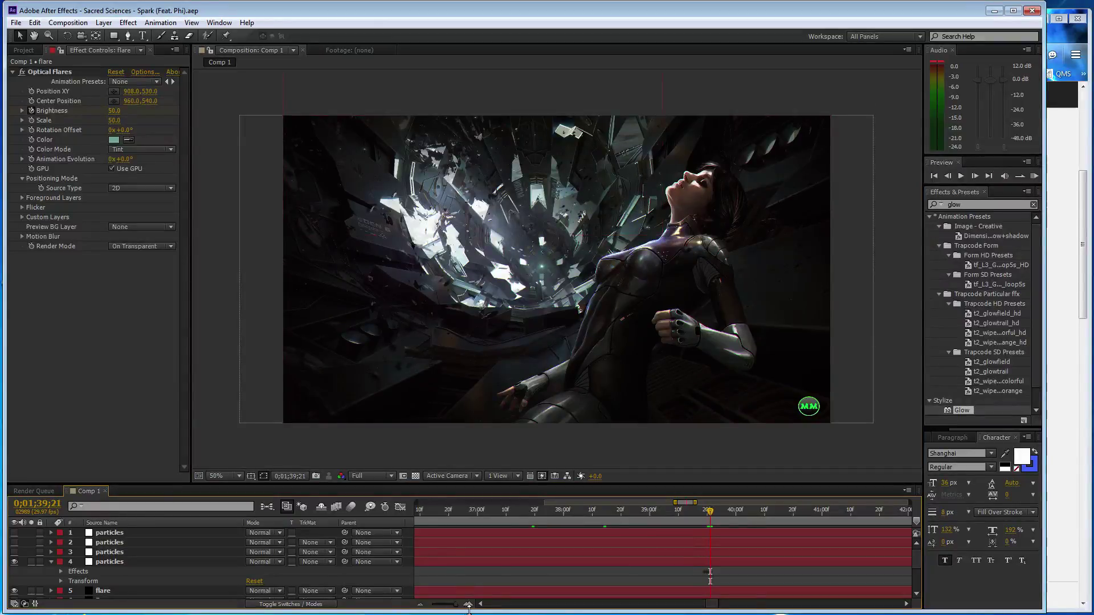
{"action": "left_click", "coordinate": [468, 605]}
{"action": "left_click", "coordinate": [468, 605]}
{"action": "key", "text": "Page_Up"}
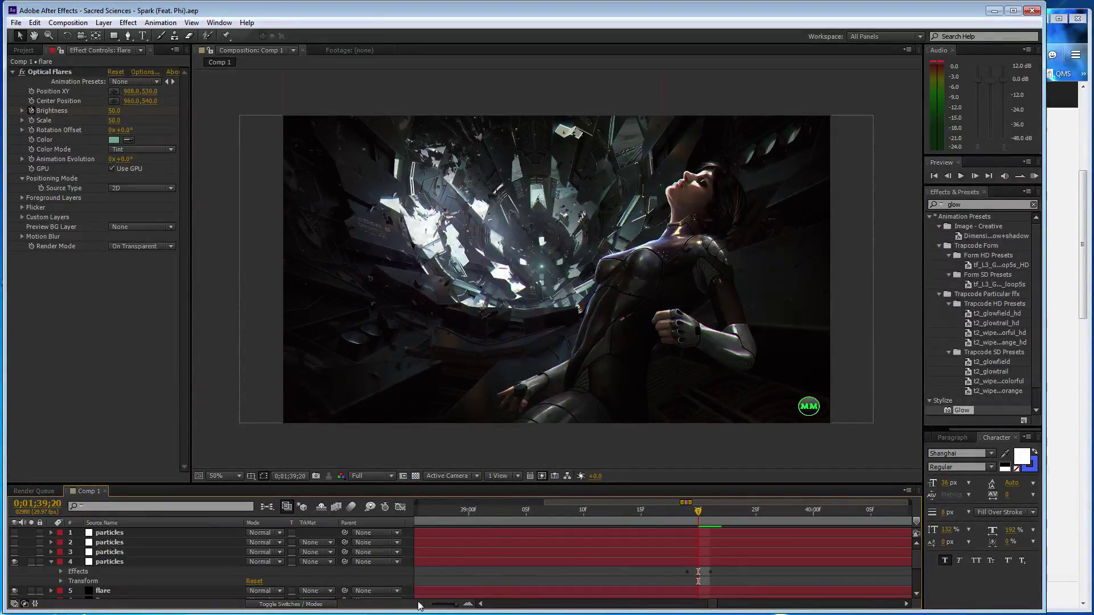
{"action": "key", "text": "Page_Down"}
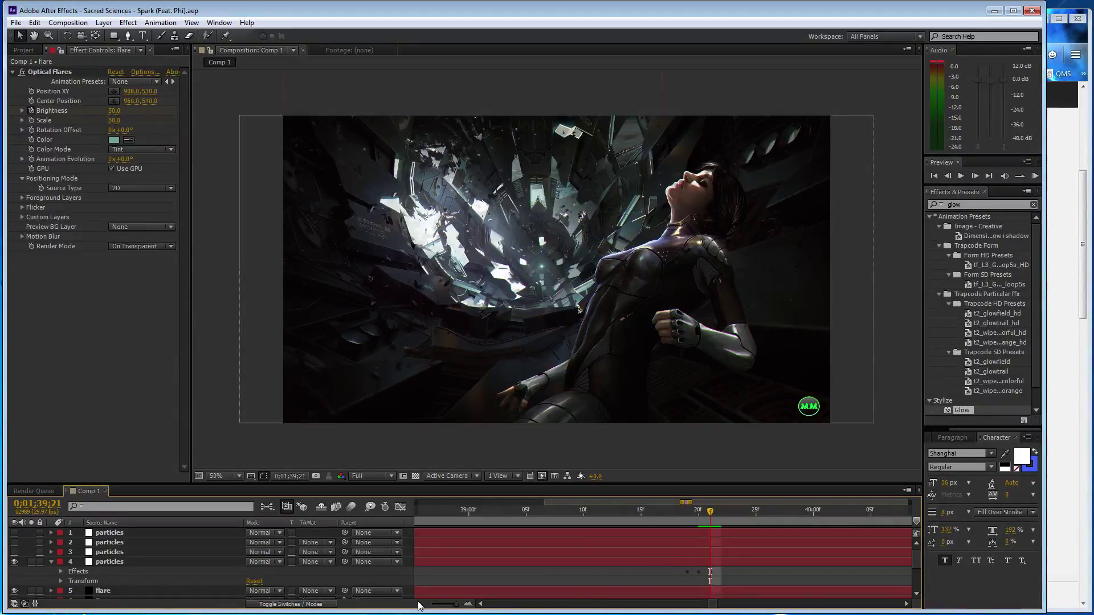
Step back to 0;01;39;11 and begin a frame-by-frame rise of the flare's Brightness, reaching 200 at 0;01;39;12
{"action": "key", "text": "Page_Up"}
{"action": "key", "text": "Page_Down"}
{"action": "key", "text": "Page_Up"}
{"action": "key", "text": "Page_Up"}
{"action": "key", "text": "Page_Up"}
{"action": "key", "text": "Page_Up"}
{"action": "key", "text": "Page_Up"}
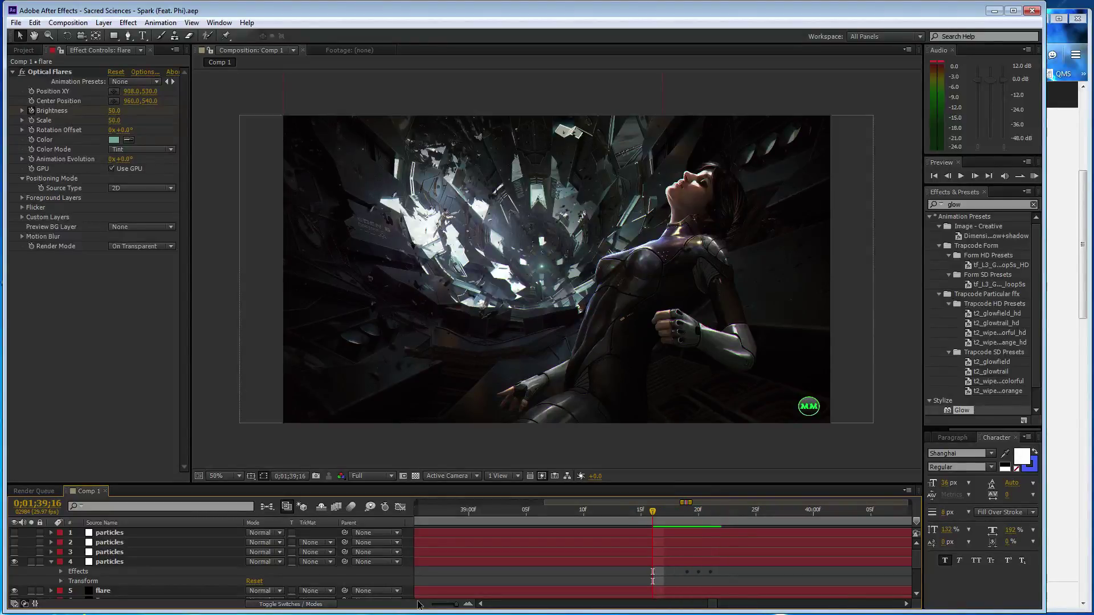
{"action": "key", "text": "Page_Up"}
{"action": "key", "text": "Page_Up"}
{"action": "key", "text": "Page_Up"}
{"action": "key", "text": "Page_Up"}
{"action": "key", "text": "Page_Up"}
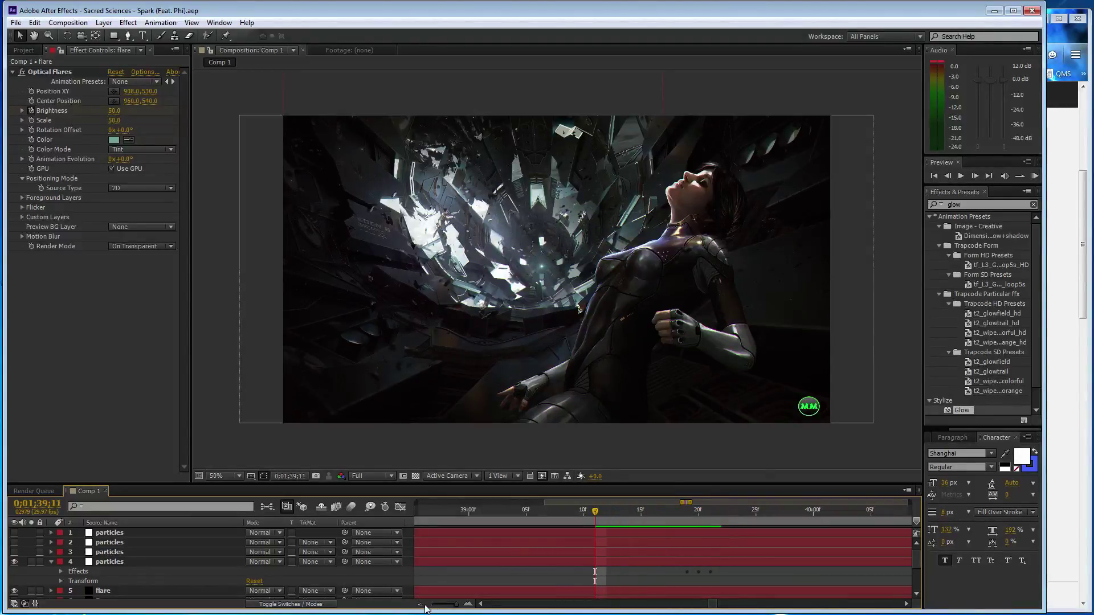
{"action": "left_click", "coordinate": [422, 606]}
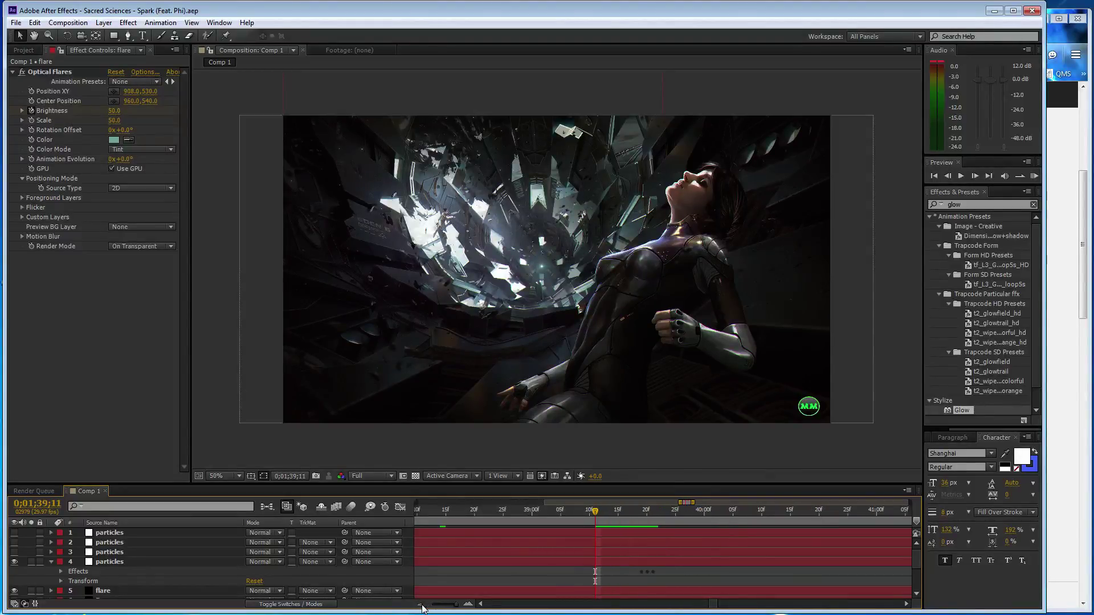
{"action": "left_click", "coordinate": [115, 112]}
{"action": "type", "text": "200"}
{"action": "key", "text": "Return"}
{"action": "left_click", "coordinate": [115, 112]}
{"action": "key", "text": "Page_Down"}
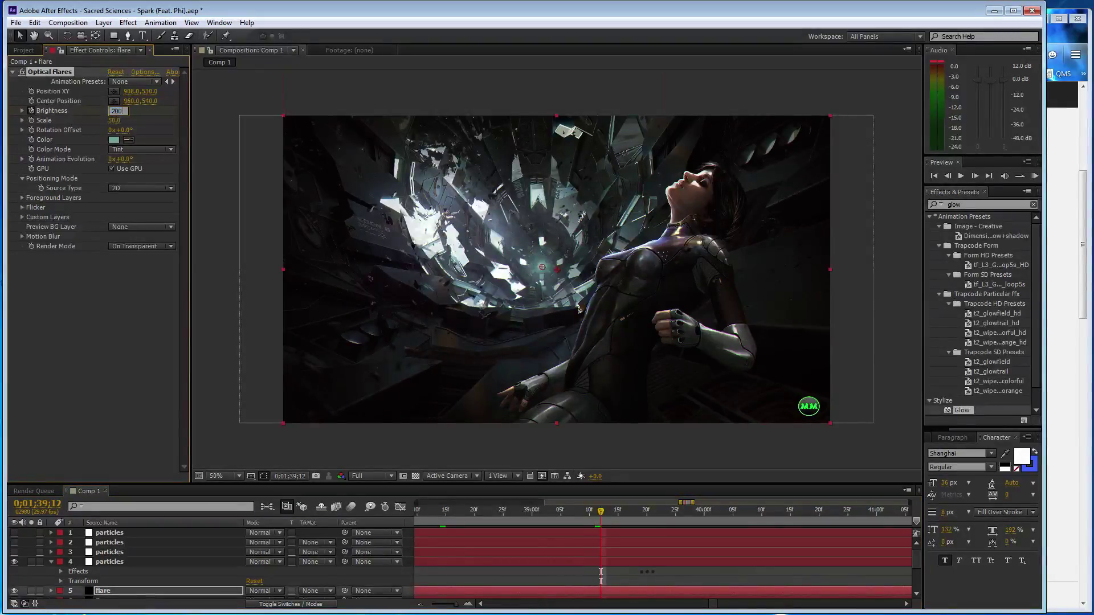
{"action": "key", "text": "Return"}
Keyframe the flare's Brightness at 300 at 0;01;39;13 and at 400 at 0;01;39;14
{"action": "left_click", "coordinate": [115, 112]}
{"action": "key", "text": "Page_Down"}
{"action": "type", "text": "300"}
{"action": "key", "text": "Return"}
{"action": "left_click", "coordinate": [115, 112]}
{"action": "key", "text": "Page_Down"}
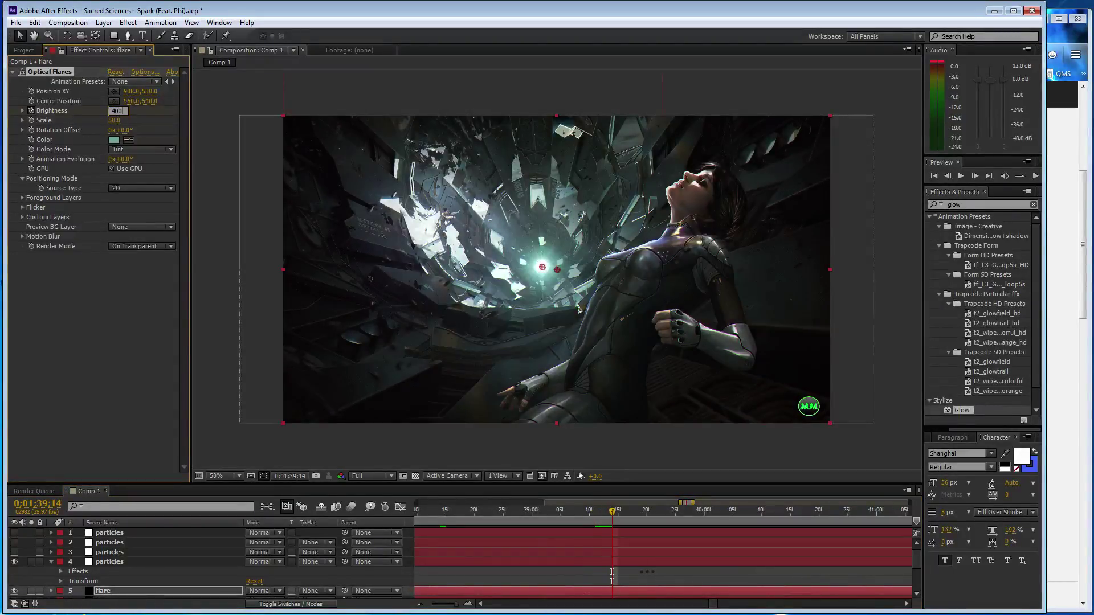
{"action": "type", "text": "400"}
{"action": "key", "text": "Return"}
Continue raising the flare's Brightness over the following two frames, to 600 at 0;01;39;16
{"action": "key", "text": "Page_Down"}
{"action": "left_click", "coordinate": [116, 112]}
{"action": "key", "text": "Page_Down"}
{"action": "left_click", "coordinate": [116, 112]}
{"action": "type", "text": "600.0"}
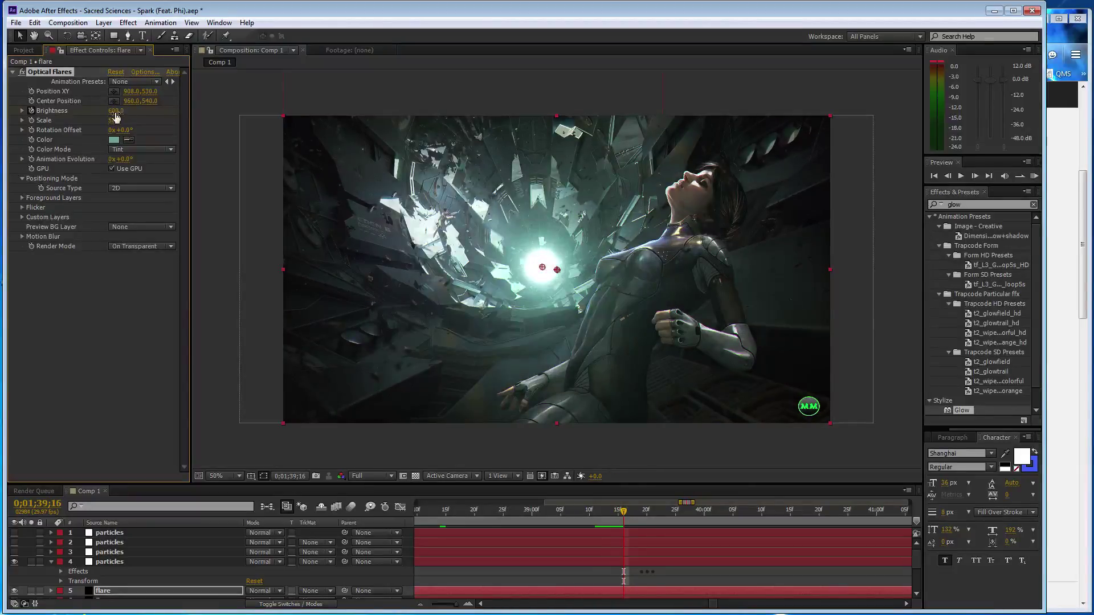
{"action": "key", "text": "Return"}
Keyframe the flare's Brightness at 700 at 0;01;39;17 and at 800 at 0;01;39;18
{"action": "key", "text": "Page_Down"}
{"action": "left_click", "coordinate": [115, 111]}
{"action": "type", "text": "700"}
{"action": "key", "text": "Return"}
{"action": "key", "text": "Page_Down"}
{"action": "left_click", "coordinate": [116, 111]}
{"action": "type", "text": "800"}
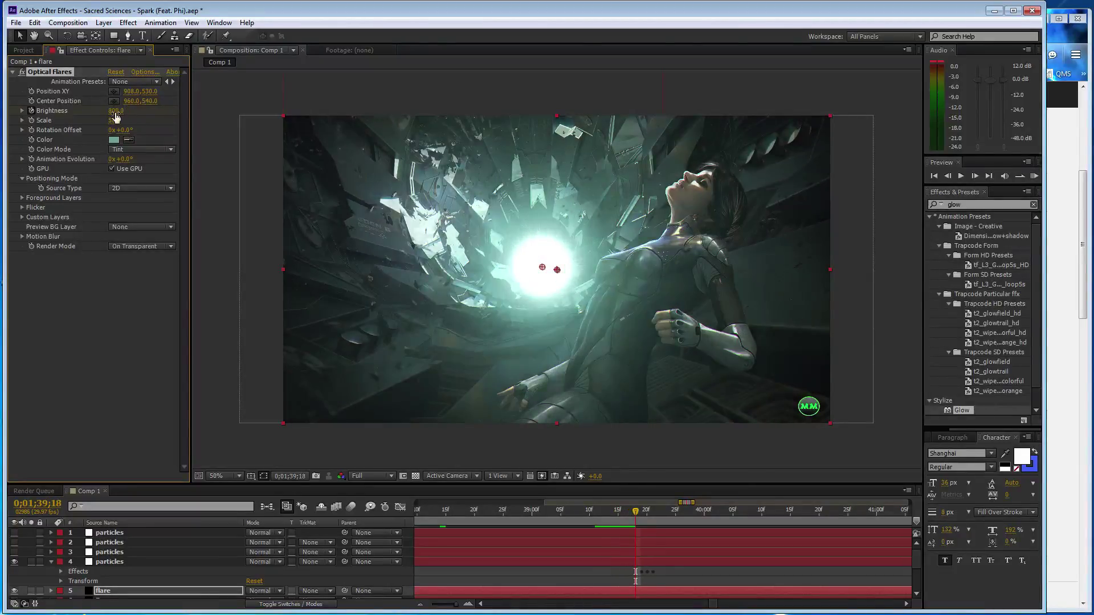
{"action": "key", "text": "Return"}
Keyframe the flare's Brightness at 900 at 0;01;39;19 and at 1000 at 0;01;39;20
{"action": "key", "text": "Page_Down"}
{"action": "left_click", "coordinate": [116, 112]}
{"action": "type", "text": "900"}
{"action": "key", "text": "Return"}
{"action": "key", "text": "Page_Down"}
{"action": "left_click", "coordinate": [116, 112]}
{"action": "type", "text": "1500."}
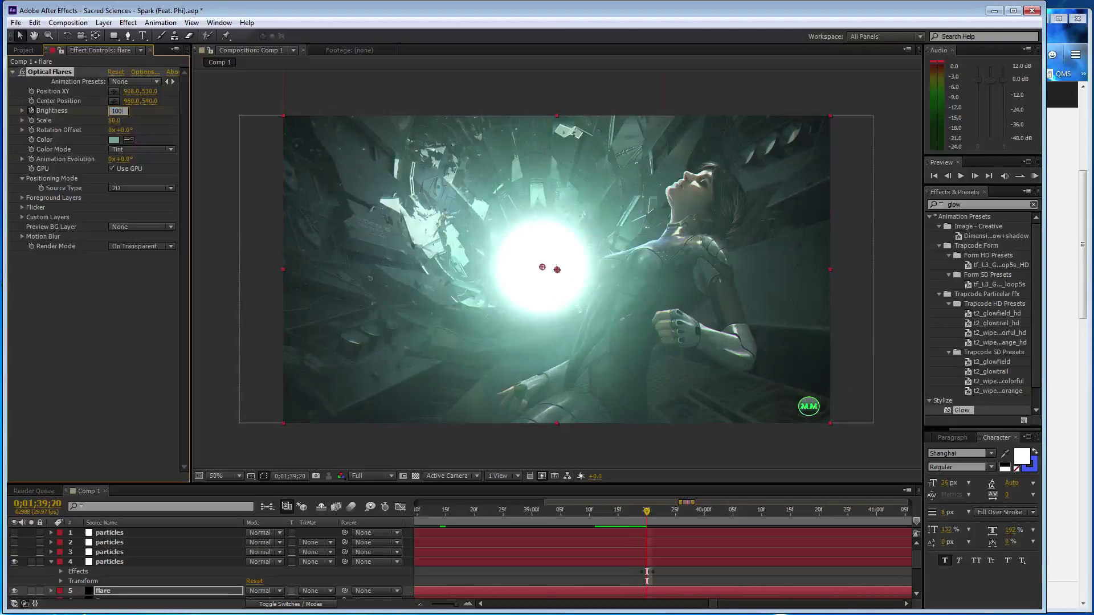
{"action": "type", "text": "0"}
{"action": "key", "text": "Return"}
Keyframe the flare's peak Brightness of 1500 at 0;01;39;21
{"action": "key", "text": "Page_Down"}
{"action": "left_click", "coordinate": [116, 111]}
{"action": "type", "text": "1500"}
{"action": "key", "text": "Return"}
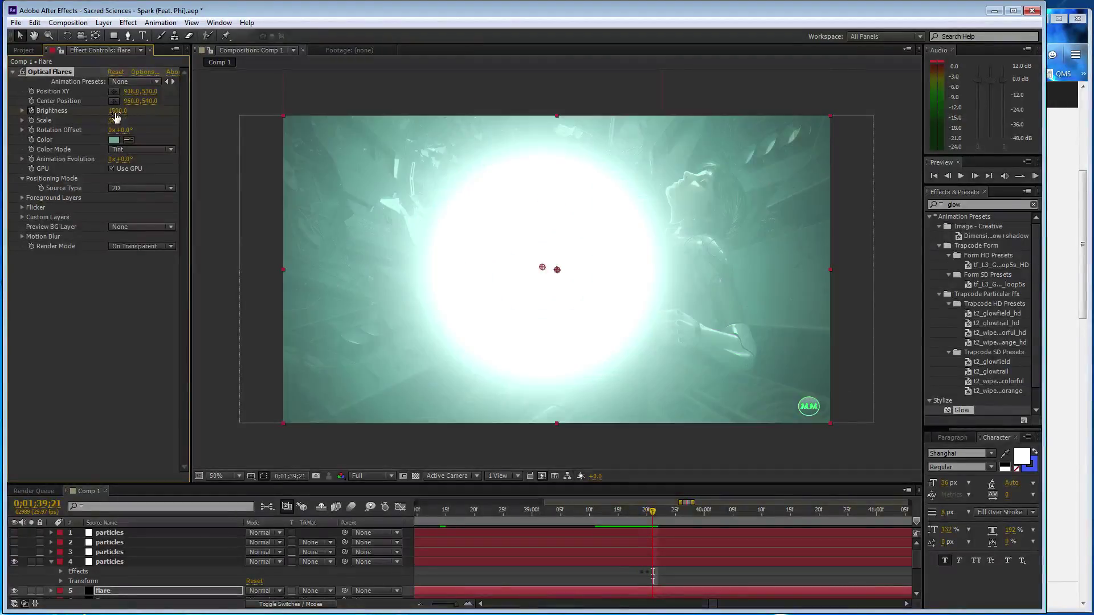
Keyframe the flare's Brightness at 700 at 0;01;39;22 and at 500 at 0;01;39;23
{"action": "key", "text": "Page_Down"}
{"action": "left_click", "coordinate": [115, 112]}
{"action": "type", "text": "700"}
{"action": "key", "text": "Return"}
{"action": "key", "text": "Page_Down"}
{"action": "left_click", "coordinate": [116, 112]}
{"action": "type", "text": "5"}
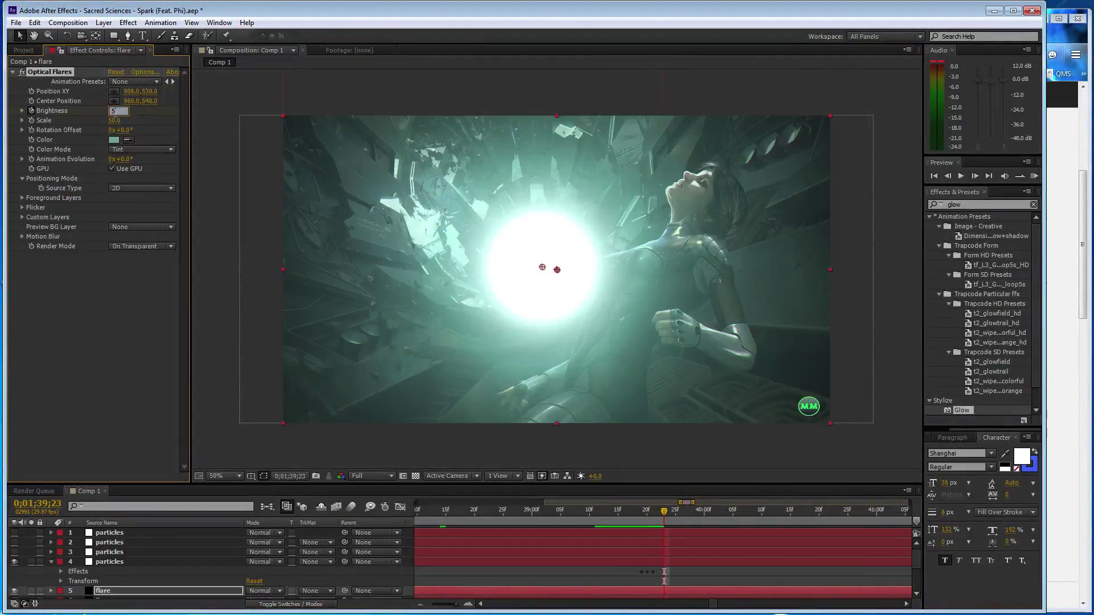
{"action": "type", "text": "00"}
{"action": "key", "text": "Return"}
Keyframe the flare's Brightness at 250 at 0;01;39;24 and at 200 at 0;01;39;25
{"action": "key", "text": "Page_Down"}
{"action": "left_click", "coordinate": [115, 113]}
{"action": "type", "text": "250"}
{"action": "key", "text": "Return"}
{"action": "key", "text": "Page_Down"}
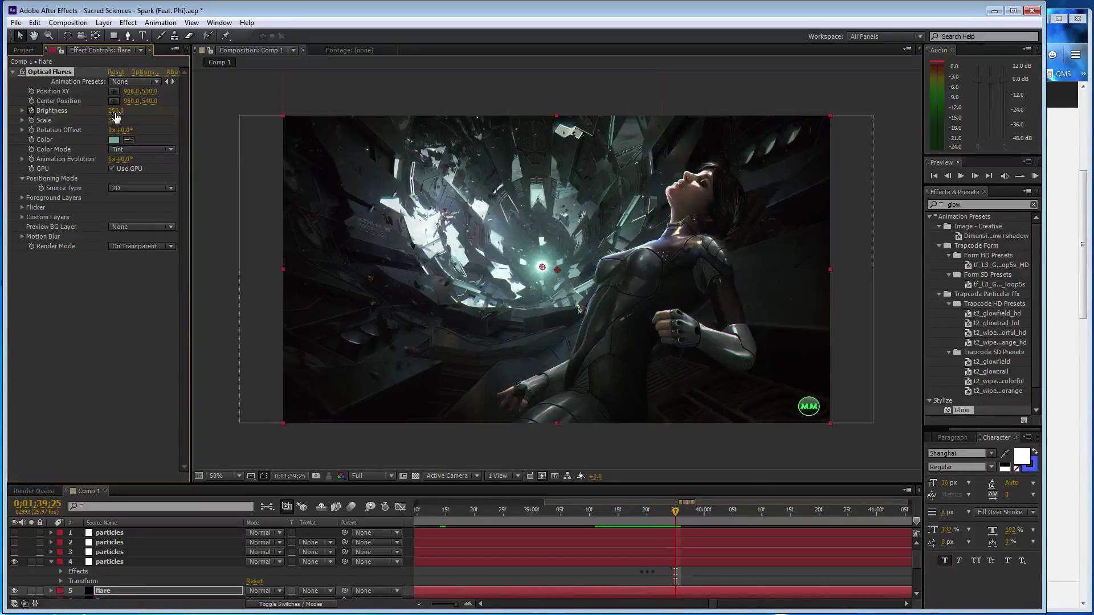
{"action": "left_click", "coordinate": [116, 112]}
{"action": "type", "text": "200"}
{"action": "key", "text": "Return"}
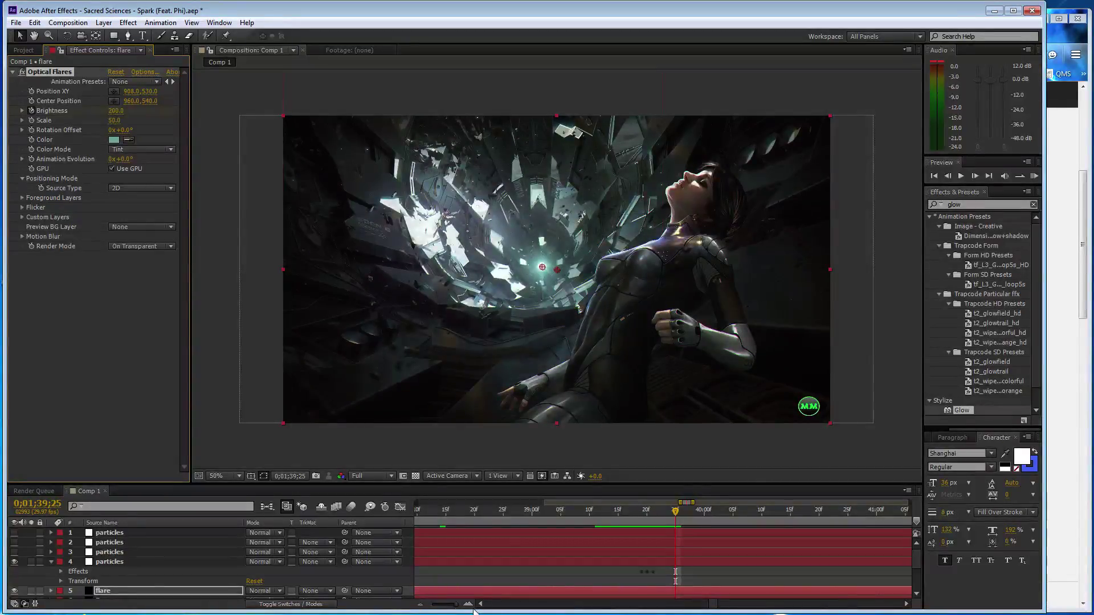
Save the project and keyframe the flare's Brightness at 50 at 0;01;40;05
{"action": "left_click_drag", "start_coordinate": [456, 604], "coordinate": [431, 604]}
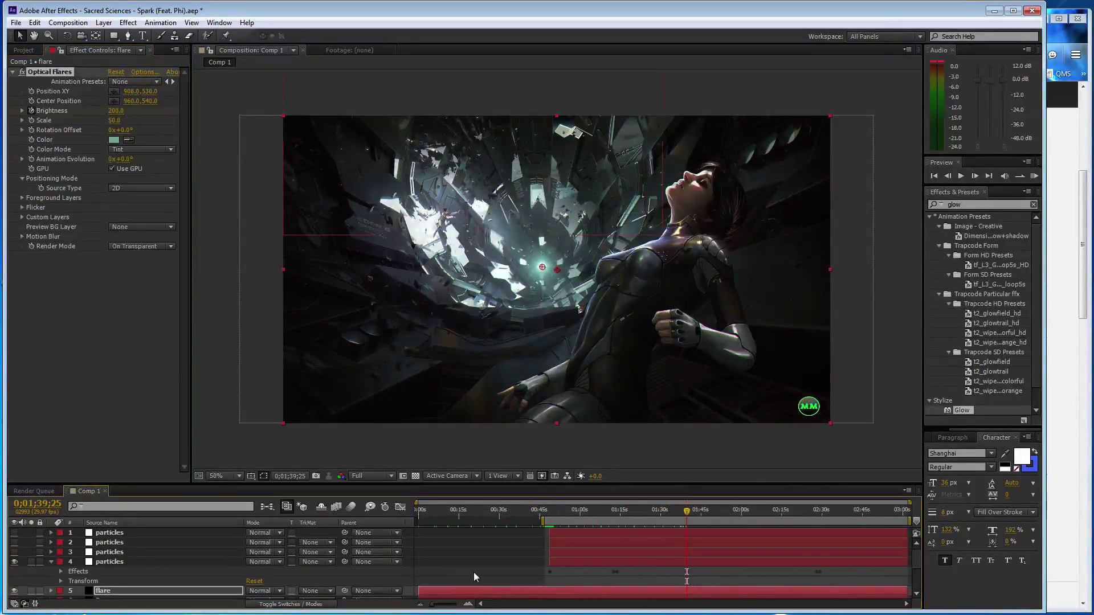
{"action": "key", "text": "ctrl+s"}
{"action": "left_click", "coordinate": [687, 512]}
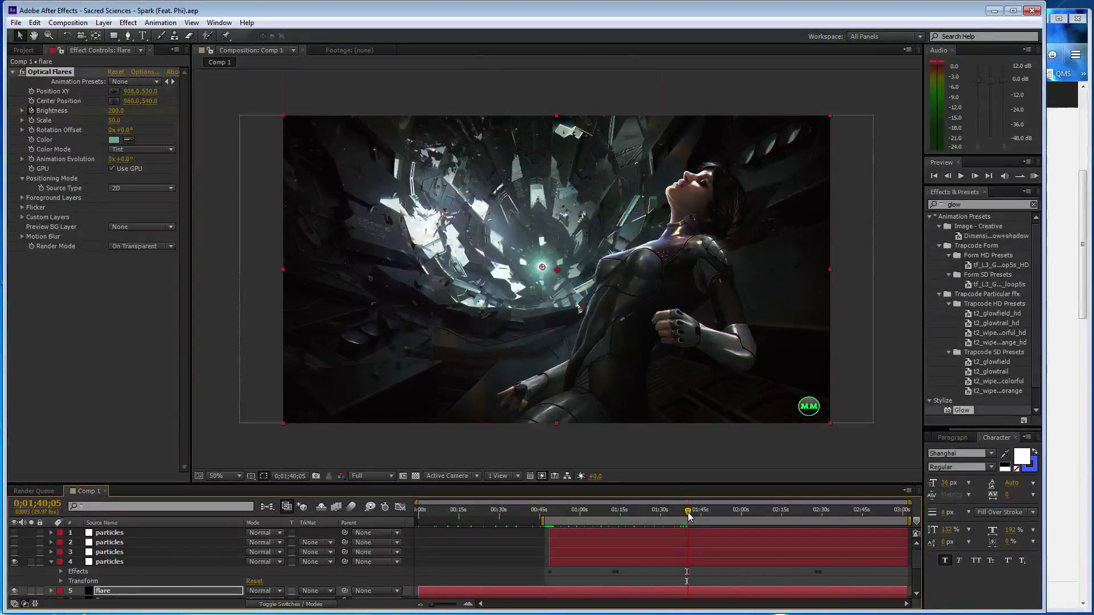
{"action": "left_click", "coordinate": [116, 111]}
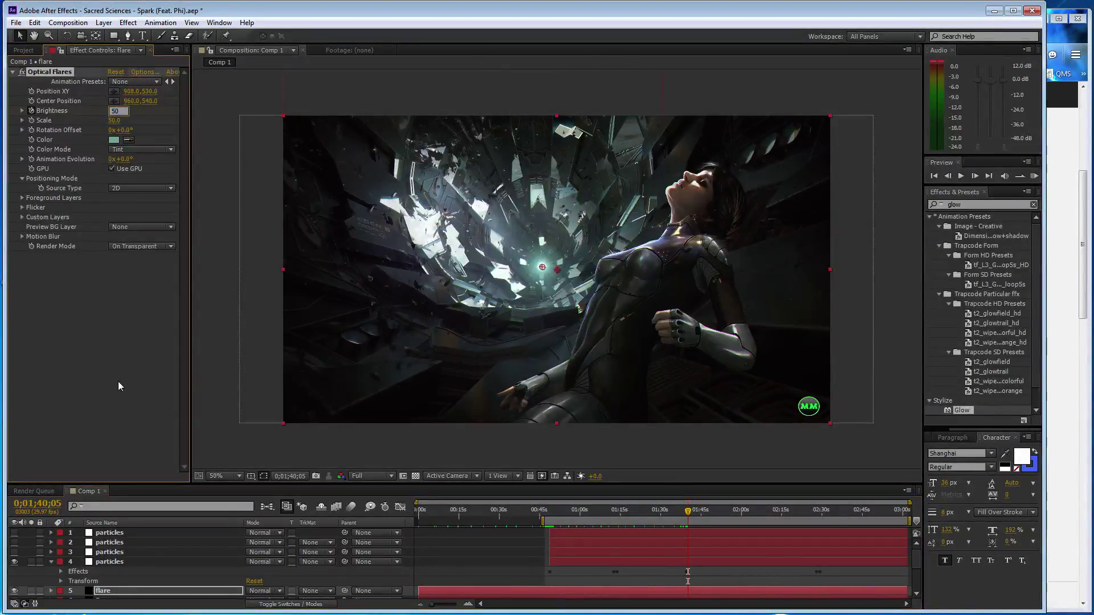
{"action": "type", "text": "50"}
{"action": "key", "text": "Return"}
Start the work area just before the flare's brightness peak and RAM-preview that section
{"action": "left_click_drag", "start_coordinate": [542, 520], "coordinate": [684, 520]}
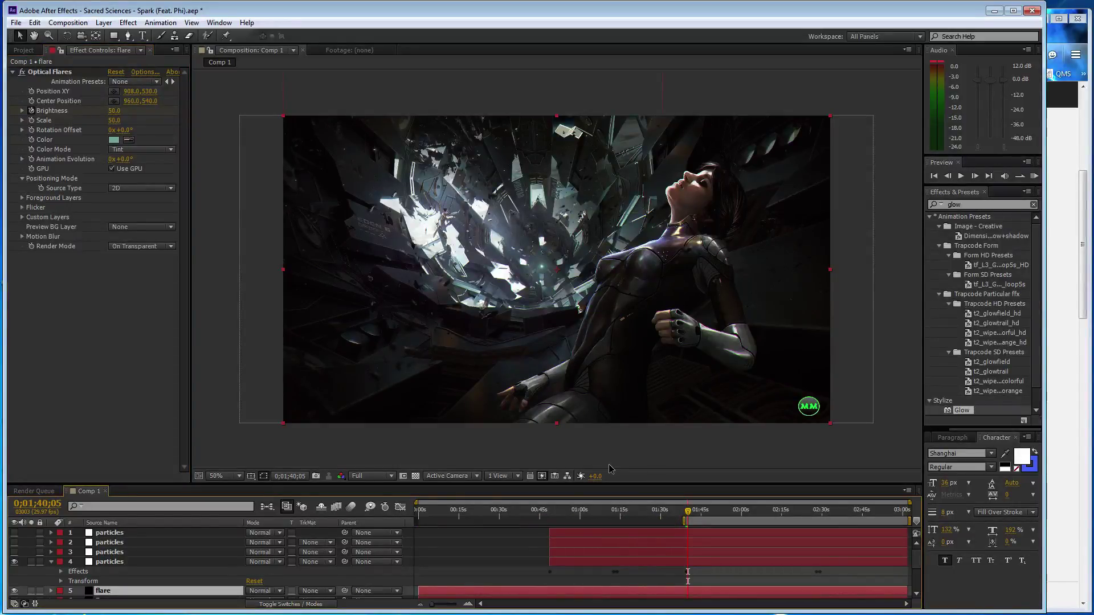
{"action": "key", "text": "KP_0"}
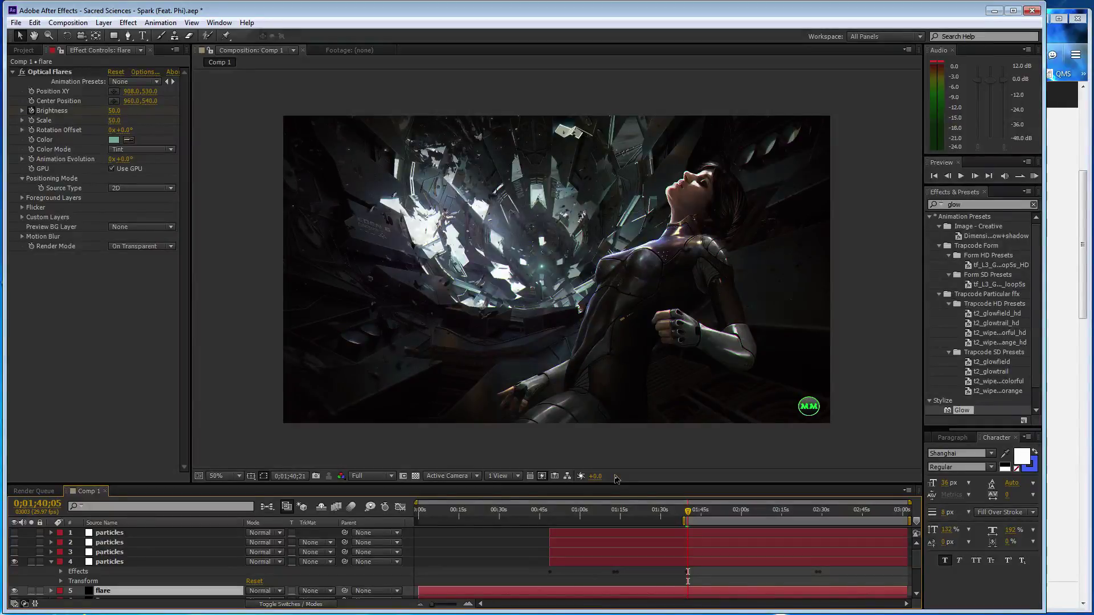
{"action": "key", "text": "space"}
{"action": "key", "text": "space"}
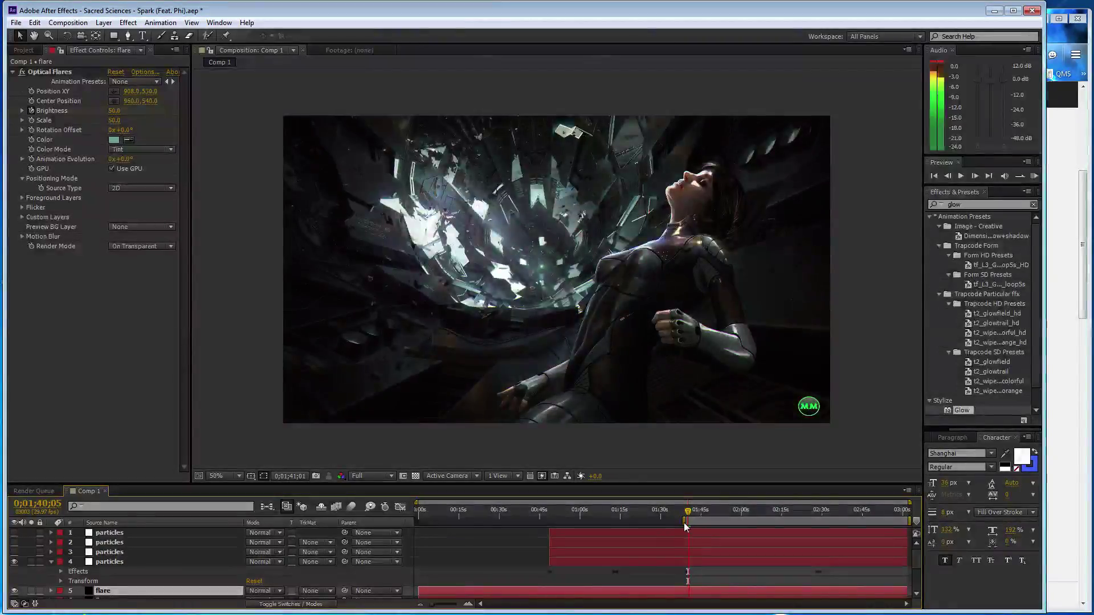
{"action": "key", "text": "space"}
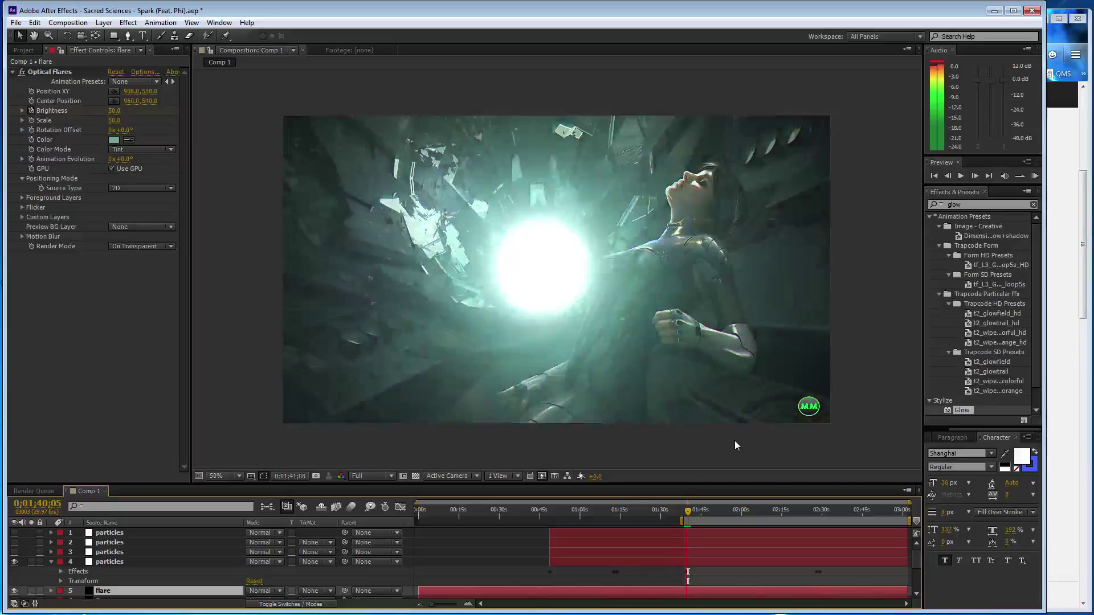
Keyframe the flare's Brightness at 200 at 0;01;41;13 and save the project
{"action": "left_click_drag", "start_coordinate": [689, 513], "coordinate": [693, 513]}
{"action": "left_click", "coordinate": [114, 111]}
{"action": "type", "text": "200"}
{"action": "key", "text": "Return"}
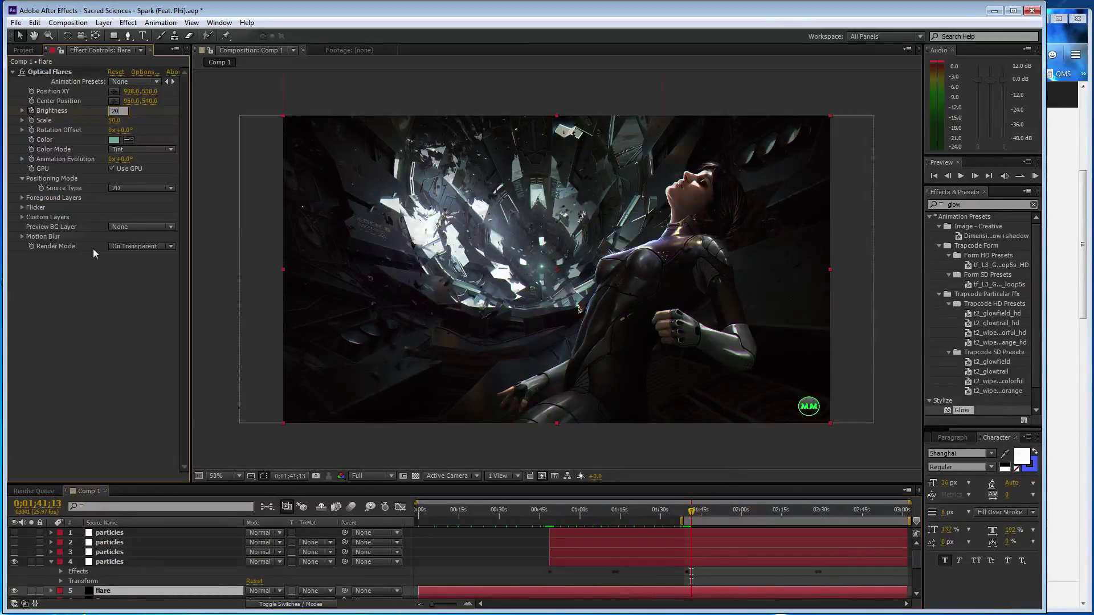
{"action": "key", "text": "ctrl+s"}
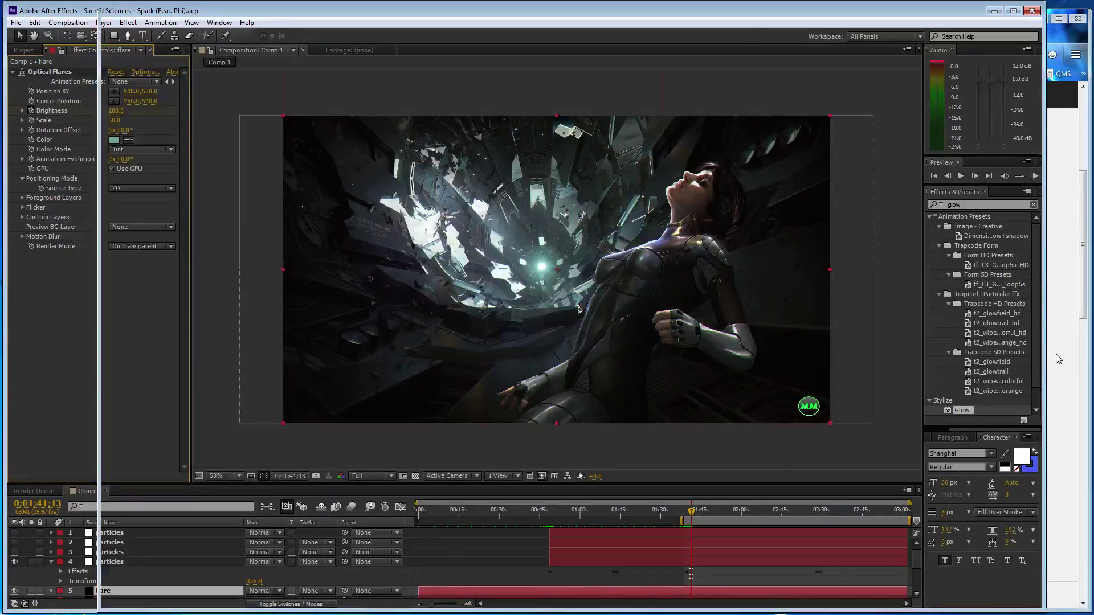
{"action": "left_click", "coordinate": [1056, 356]}
{"action": "left_click", "coordinate": [340, 331]}
{"action": "left_click", "coordinate": [77, 350]}
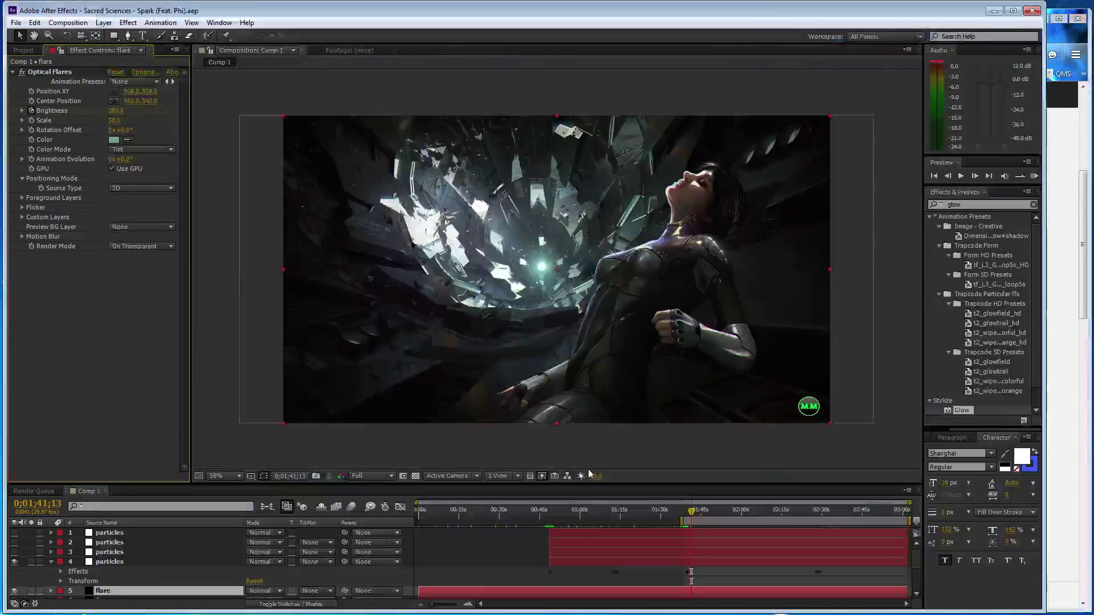
Keyframe the flare's Brightness at 50 at 0;01;44;25 and at 200 at 0;01;49;08
{"action": "left_click_drag", "start_coordinate": [695, 513], "coordinate": [701, 511]}
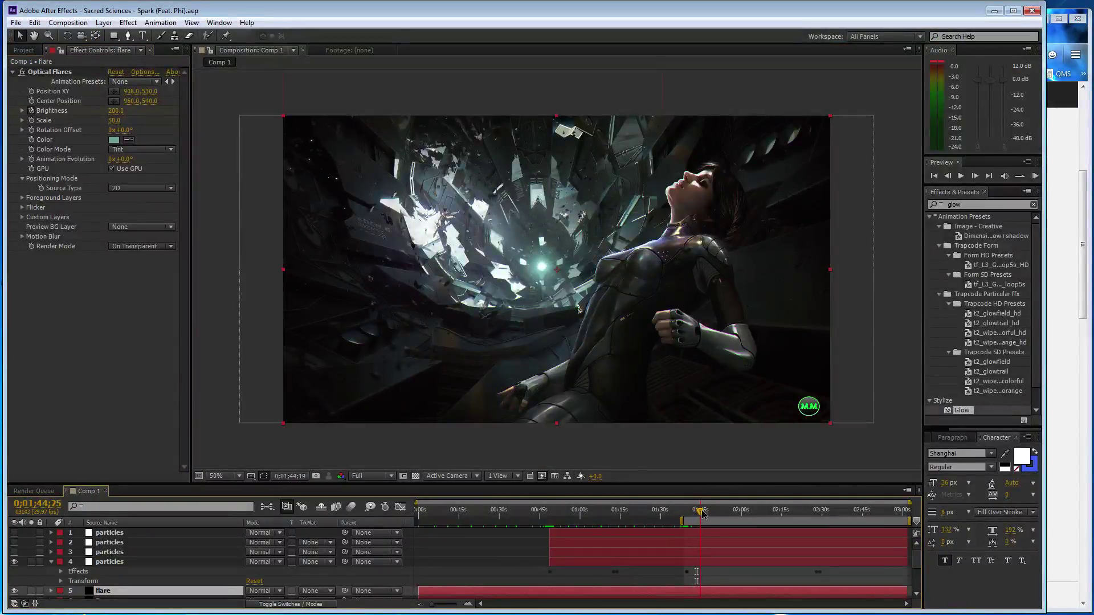
{"action": "left_click", "coordinate": [115, 110]}
{"action": "type", "text": "50"}
{"action": "left_click", "coordinate": [122, 337]}
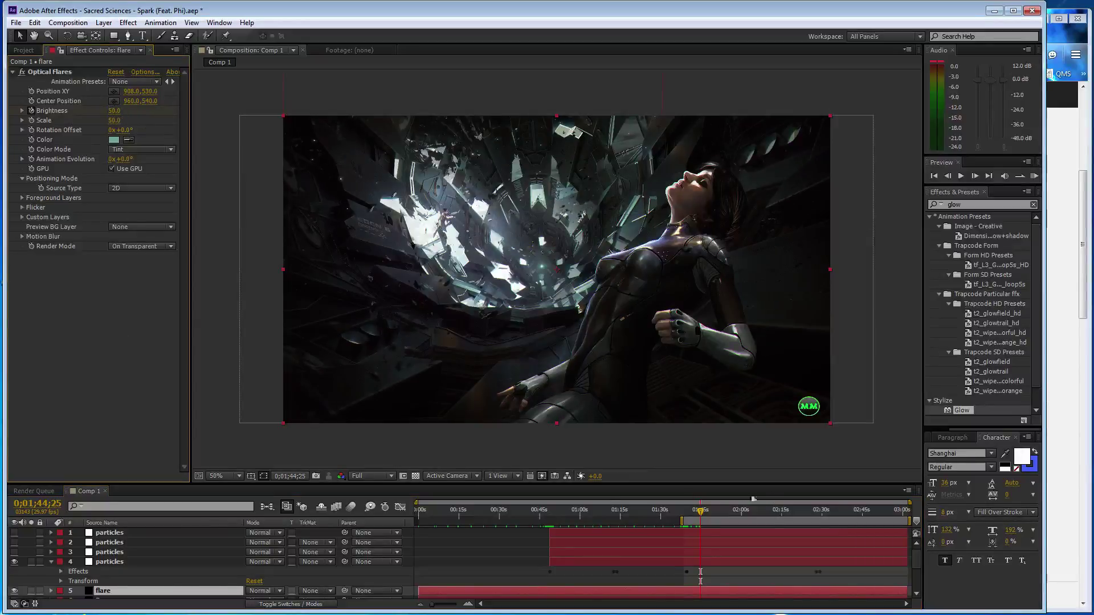
{"action": "left_click", "coordinate": [712, 512]}
{"action": "left_click", "coordinate": [115, 111]}
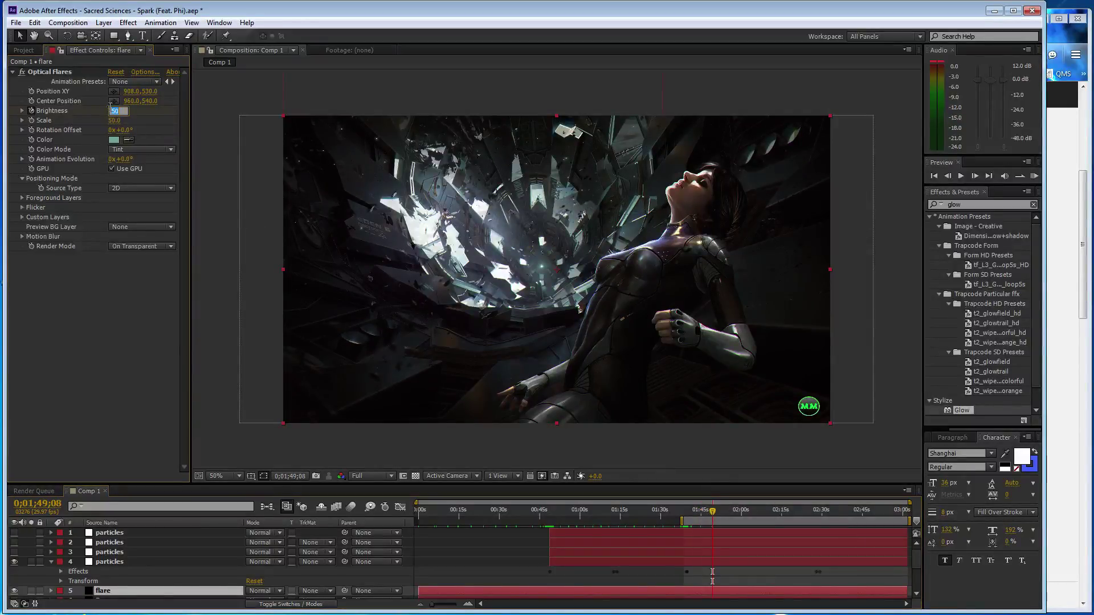
{"action": "type", "text": "200"}
{"action": "key", "text": "Return"}
{"action": "left_click", "coordinate": [202, 435]}
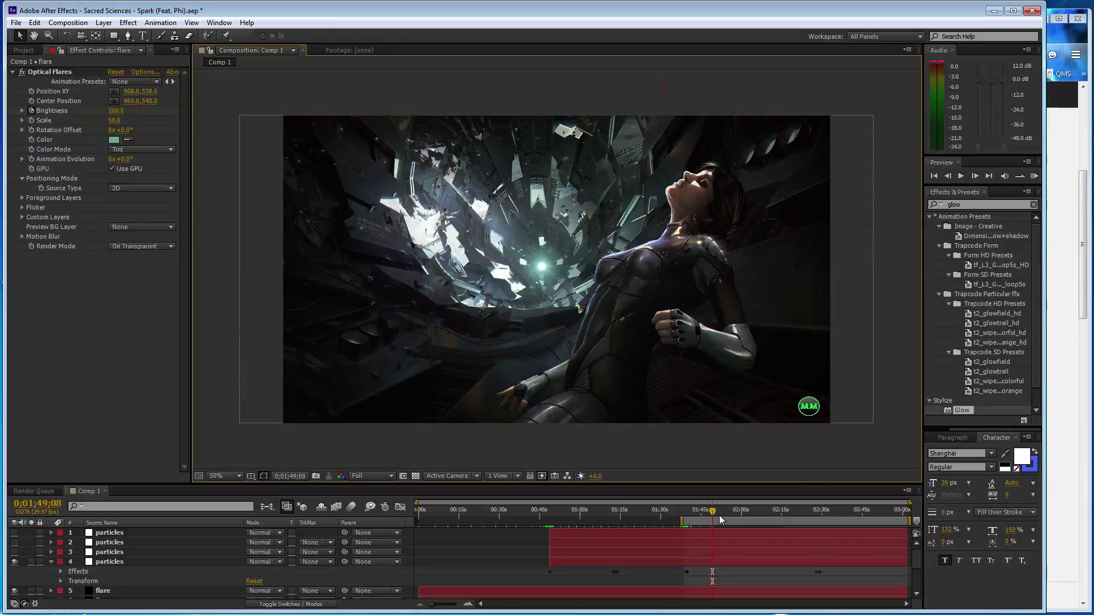
Keyframe the flare's Brightness at 50 at 0;01;52;13 and at 200 at 0;01;57;09
{"action": "left_click", "coordinate": [720, 512]}
{"action": "key", "text": "ctrl+z"}
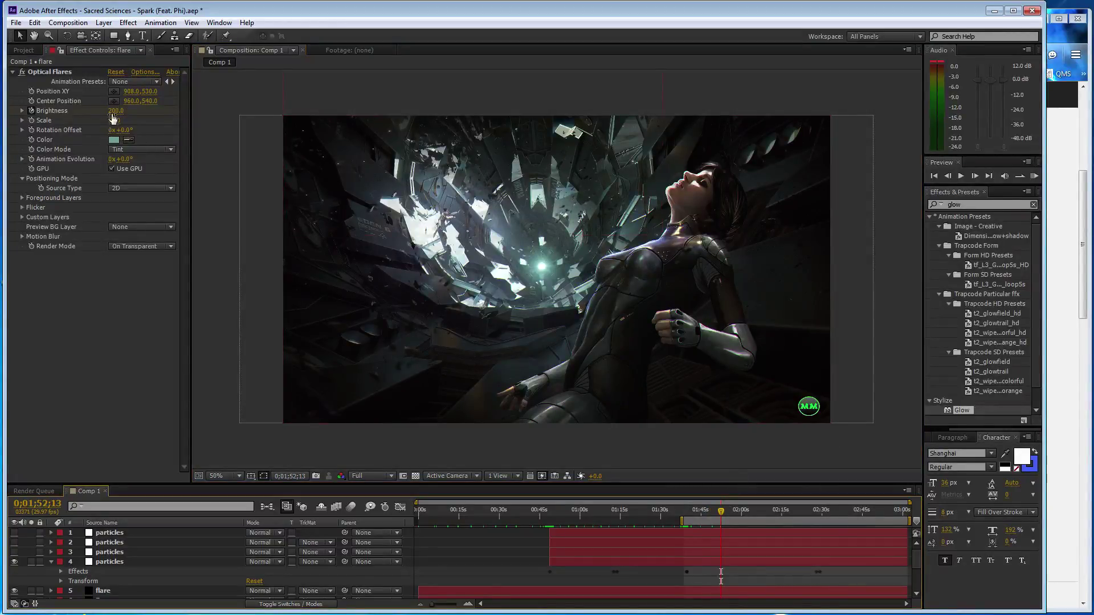
{"action": "left_click", "coordinate": [735, 516]}
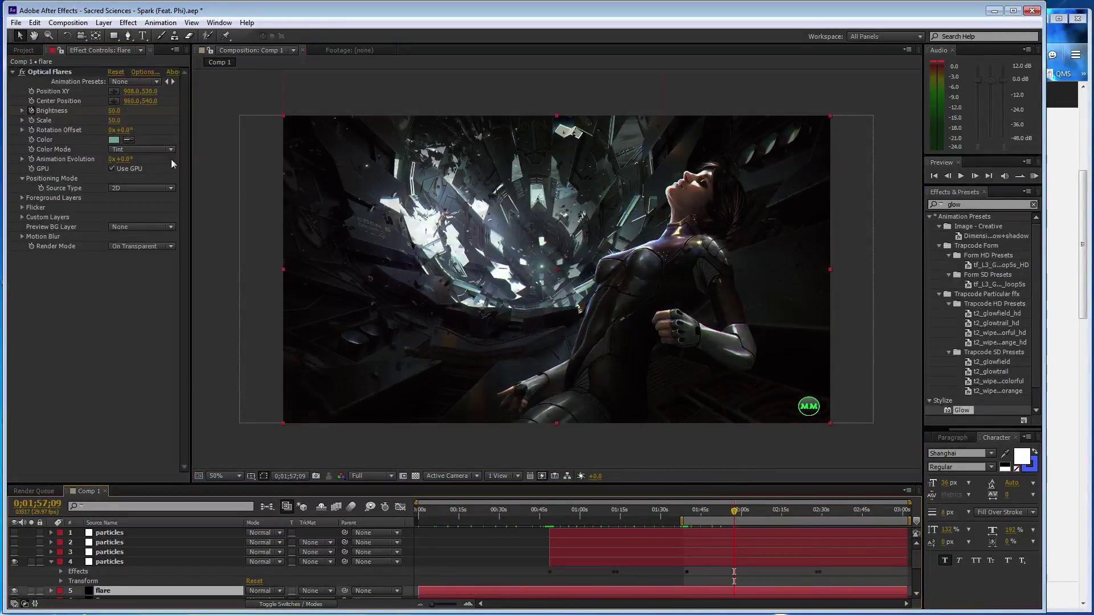
{"action": "key", "text": "ctrl+shift+z"}
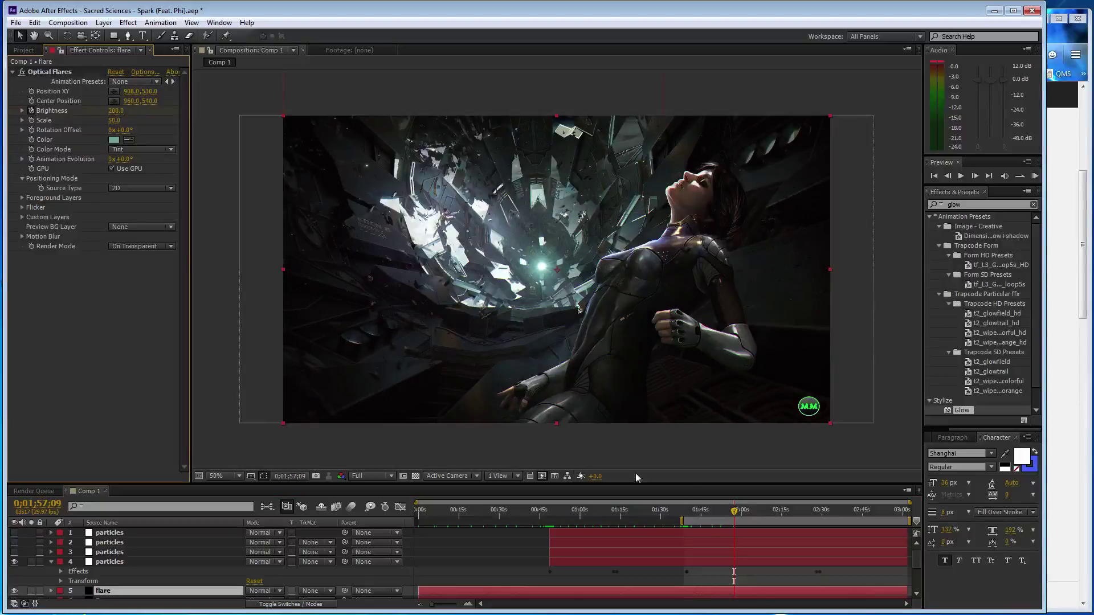
Keyframe the flare's Brightness at 50 at 0;02;00;29 and at 200 at 0;02;06;02
{"action": "left_click", "coordinate": [744, 516]}
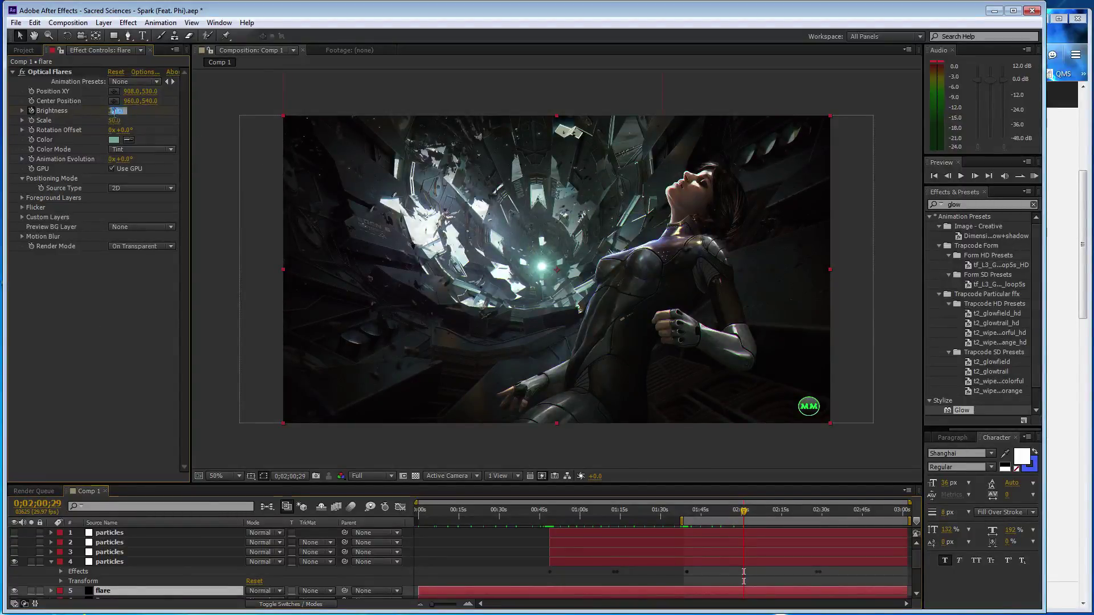
{"action": "key", "text": "ctrl+z"}
{"action": "left_click", "coordinate": [757, 515]}
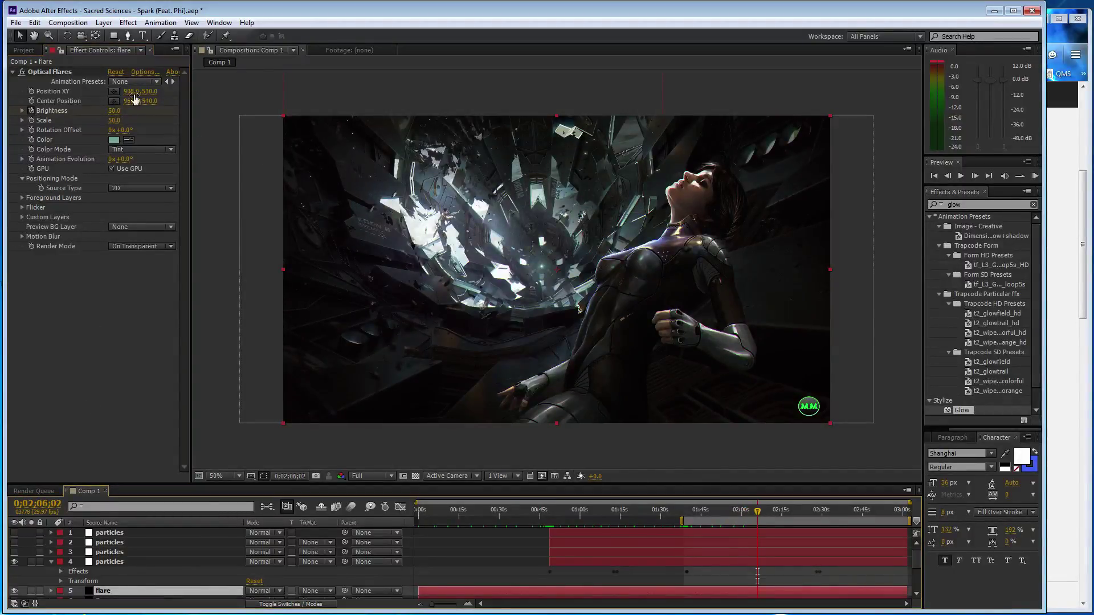
{"action": "left_click", "coordinate": [161, 344]}
{"action": "key", "text": "ctrl+shift+z"}
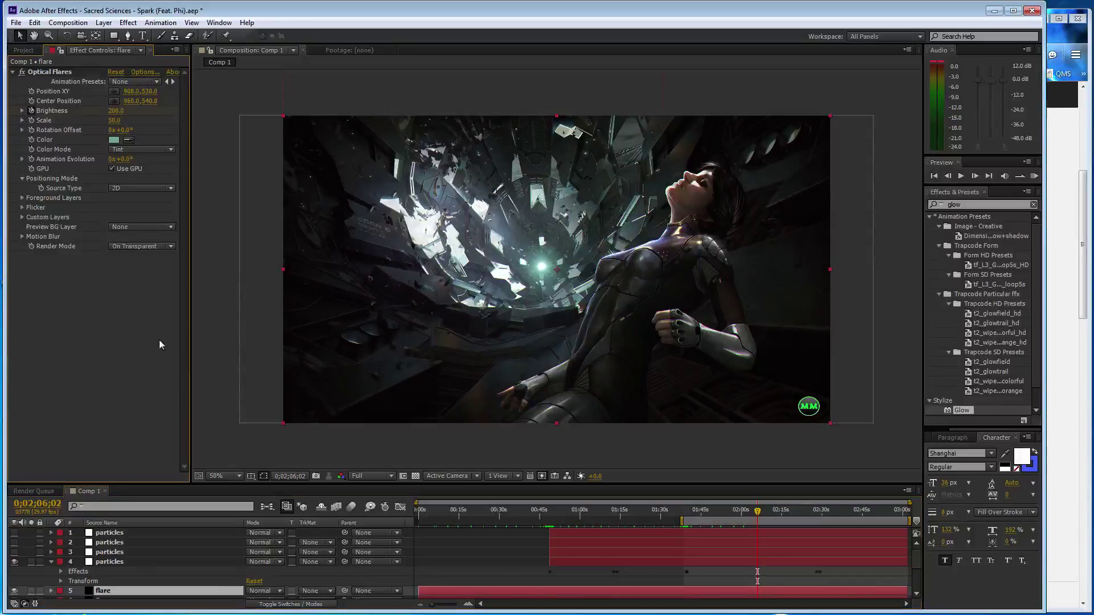
Keyframe the flare's Brightness at 50 at 0;02;10;02
{"action": "left_click", "coordinate": [768, 513]}
{"action": "left_click", "coordinate": [117, 110]}
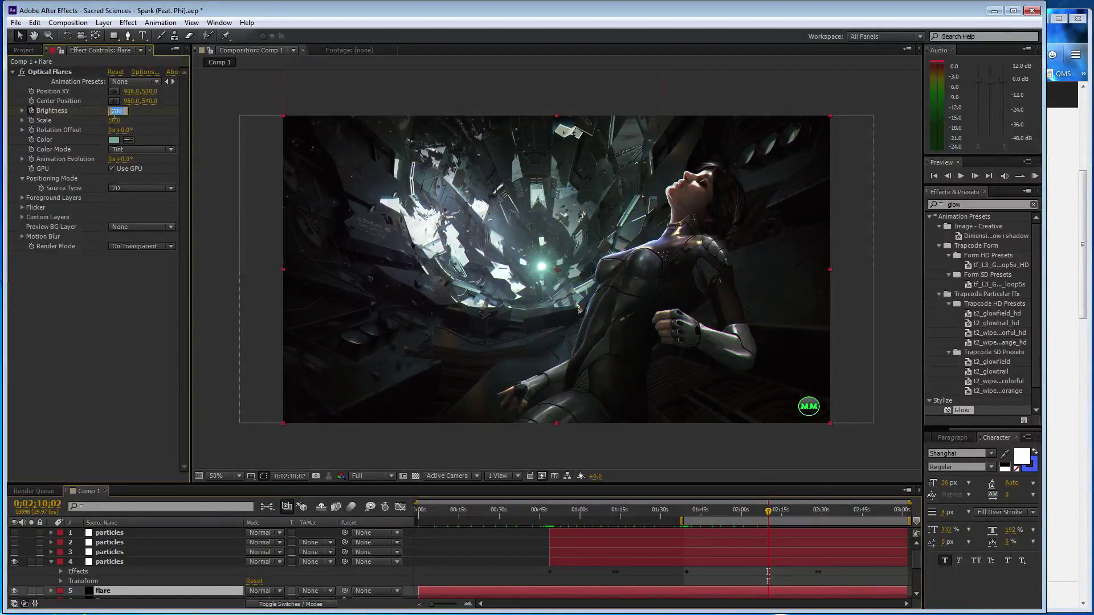
{"action": "key", "text": "Return"}
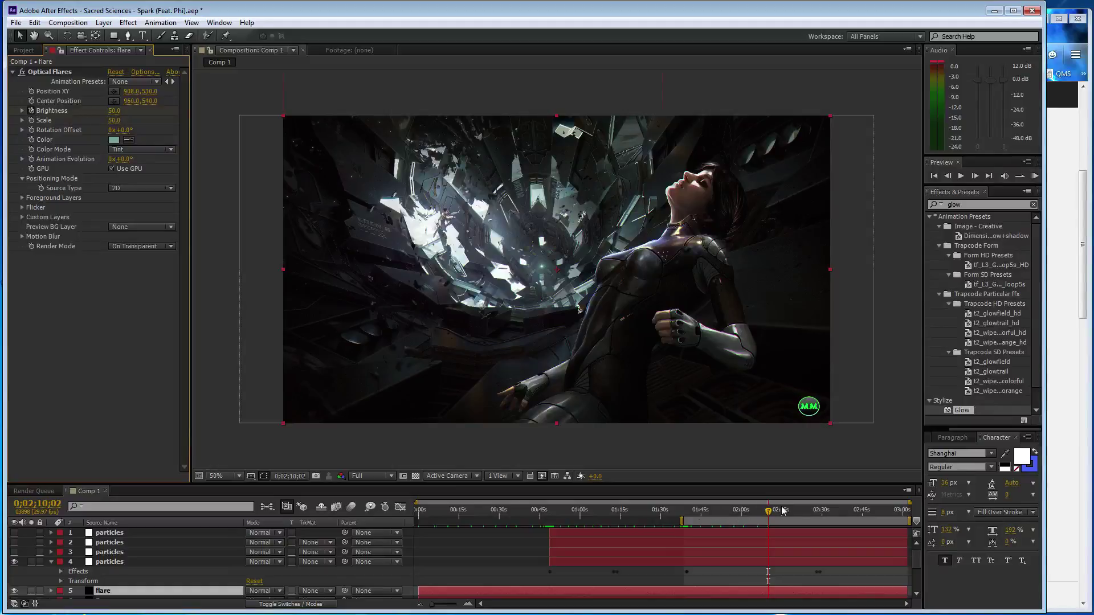
Keyframe the flare's Brightness at 200 just before the 02:15 mark and place the current time at 0;02;17;27
{"action": "left_click", "coordinate": [779, 511]}
{"action": "left_click", "coordinate": [116, 111]}
{"action": "type", "text": "200"}
{"action": "key", "text": "Return"}
{"action": "left_click", "coordinate": [789, 512]}
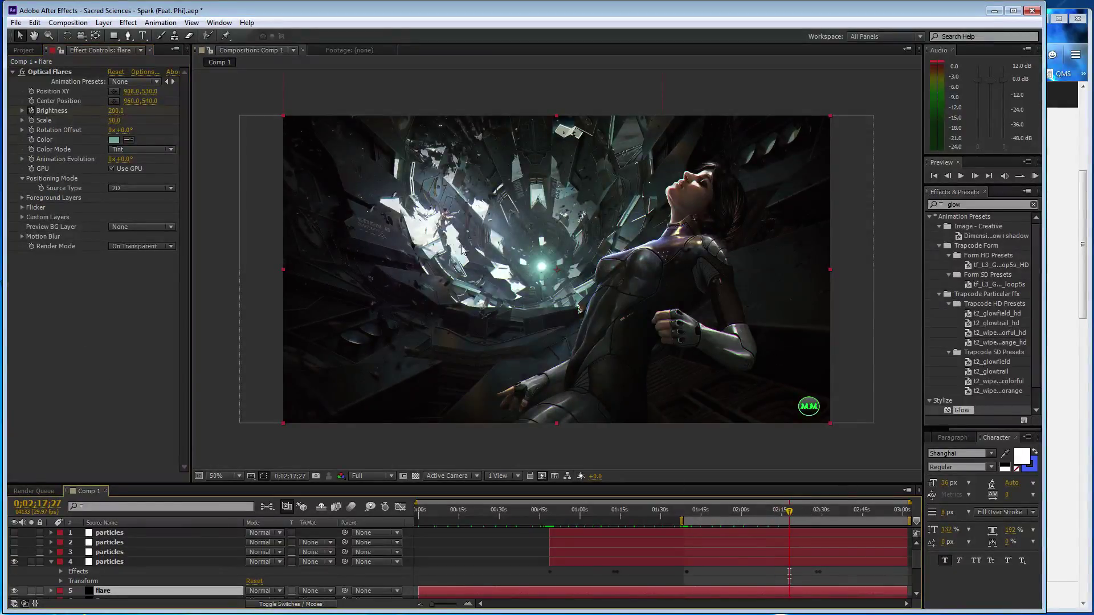
Keyframe the flare's Brightness at 50 at 0;02;17;27 and at 200 at 0;02;21;15
{"action": "left_click", "coordinate": [117, 111]}
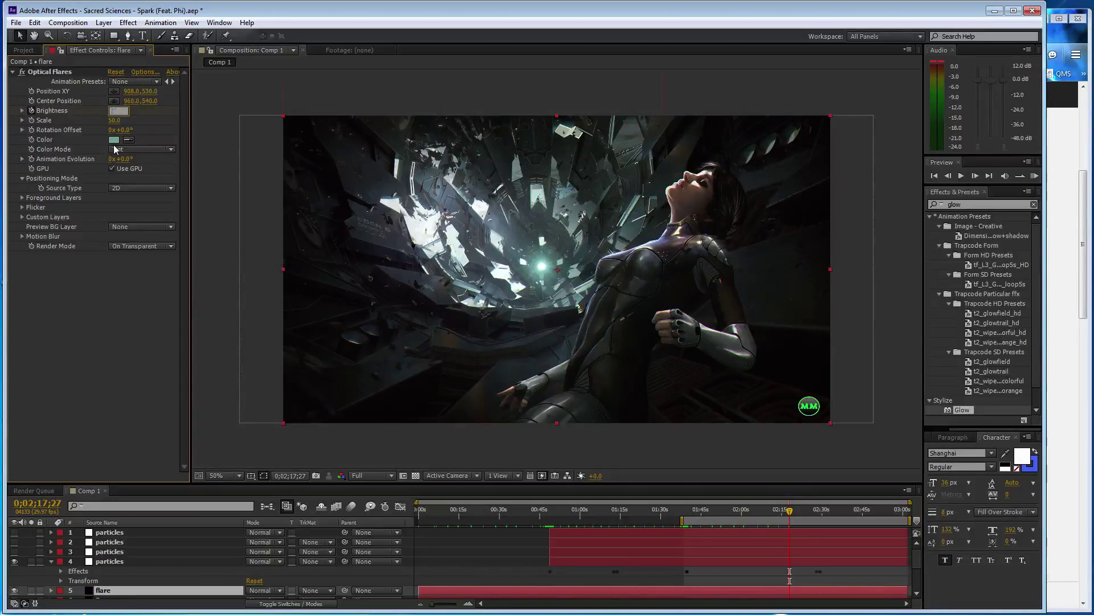
{"action": "type", "text": "50"}
{"action": "key", "text": "Return"}
{"action": "left_click", "coordinate": [798, 511]}
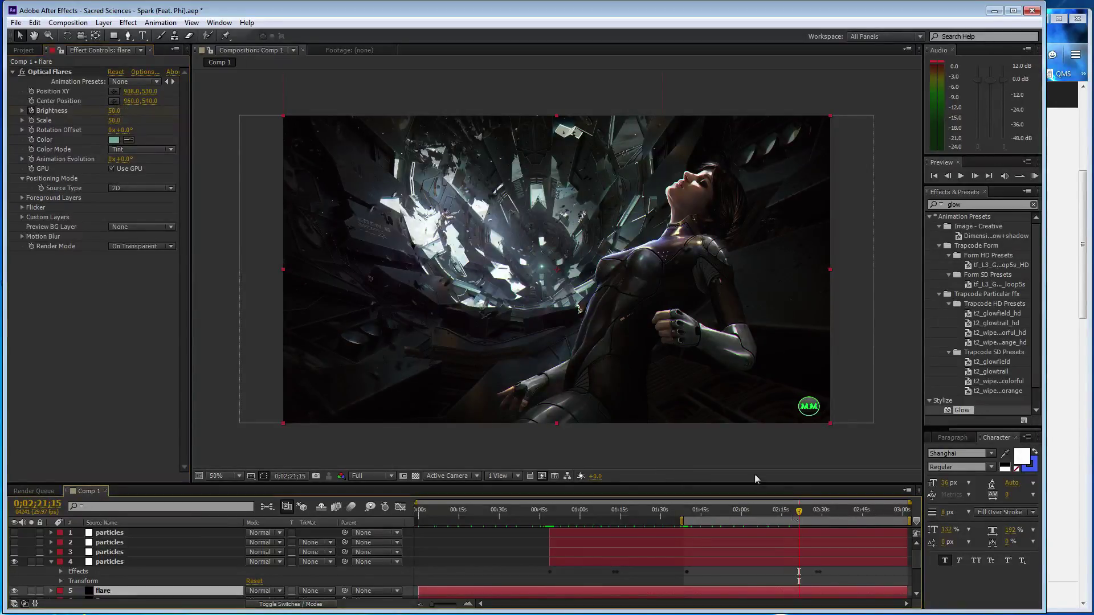
{"action": "left_click", "coordinate": [116, 112]}
{"action": "type", "text": "200"}
{"action": "key", "text": "Return"}
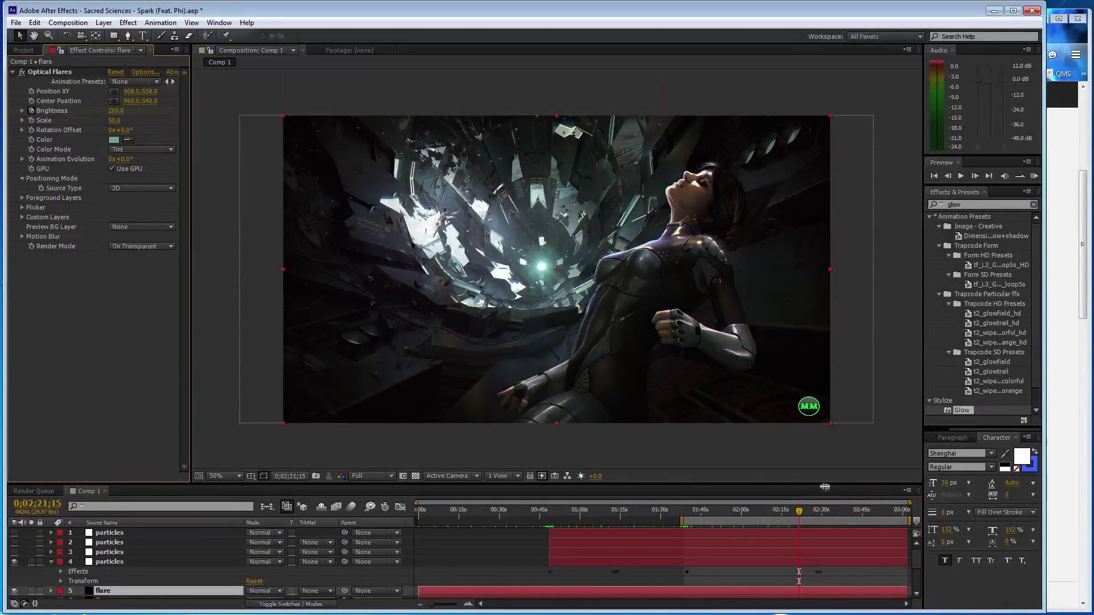
Keyframe the flare's Brightness at 50 at 0;02;25;10 and at 200 near the 02:30 mark
{"action": "left_click", "coordinate": [809, 511]}
{"action": "key", "text": "ctrl+z"}
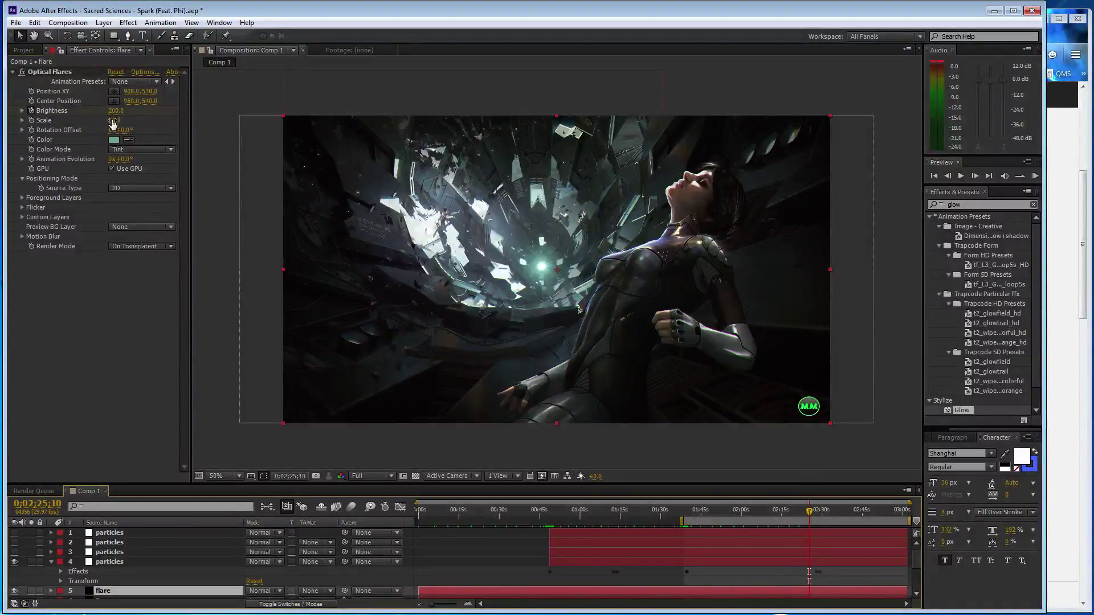
{"action": "left_click", "coordinate": [822, 512]}
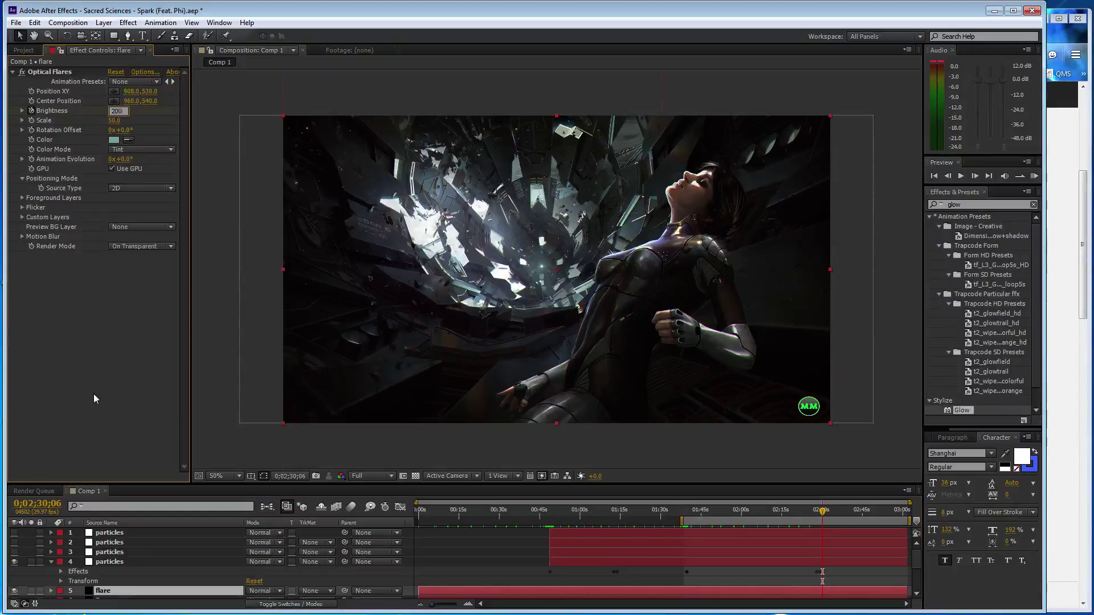
{"action": "key", "text": "ctrl+shift+z"}
{"action": "left_click", "coordinate": [810, 512]}
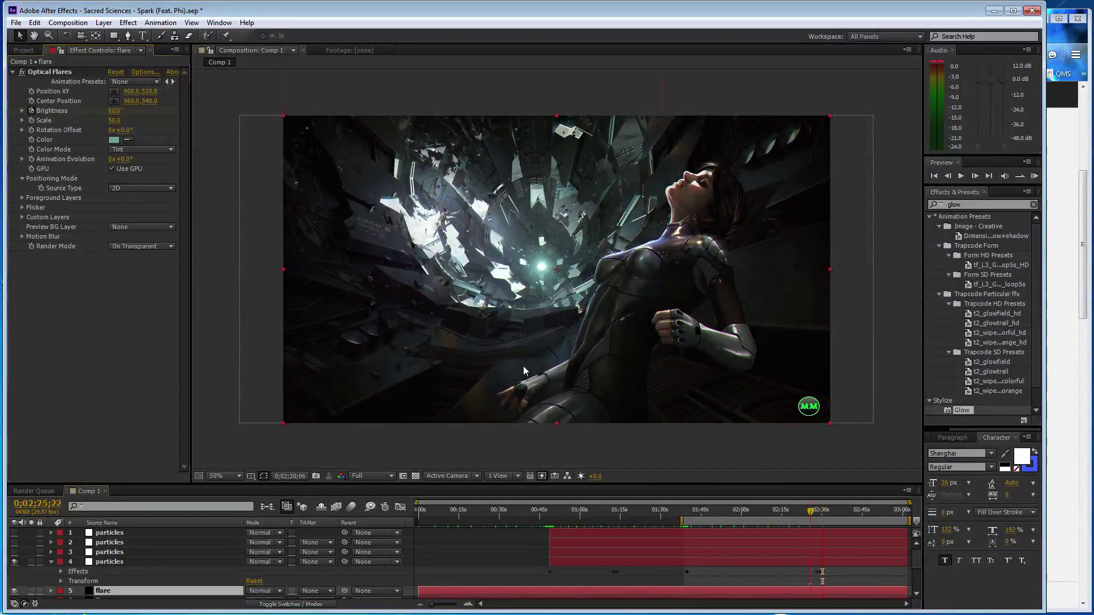
Keyframe the flare's Brightness at 50 at 0;02;34;00 and at 200 at 0;02;38;01
{"action": "left_click", "coordinate": [835, 516]}
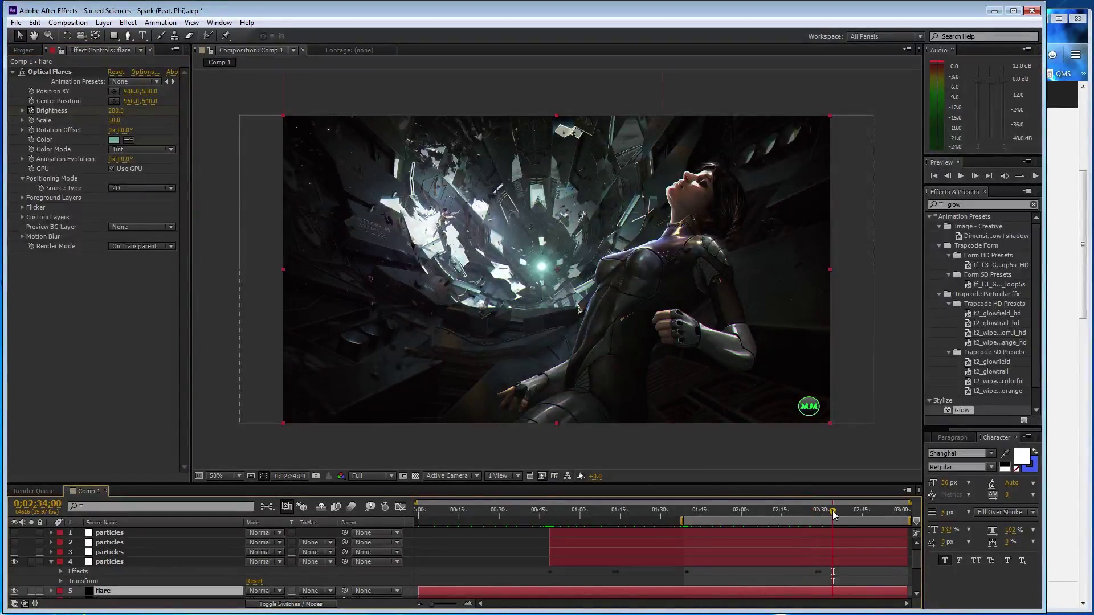
{"action": "left_click", "coordinate": [116, 110]}
{"action": "type", "text": "50"}
{"action": "key", "text": "Return"}
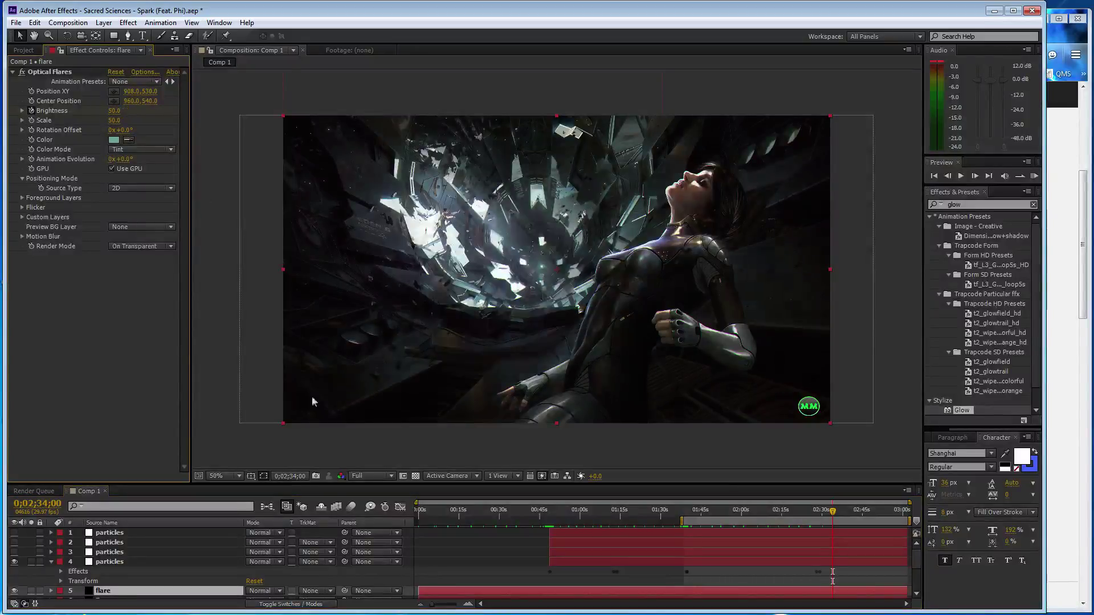
{"action": "left_click", "coordinate": [843, 514]}
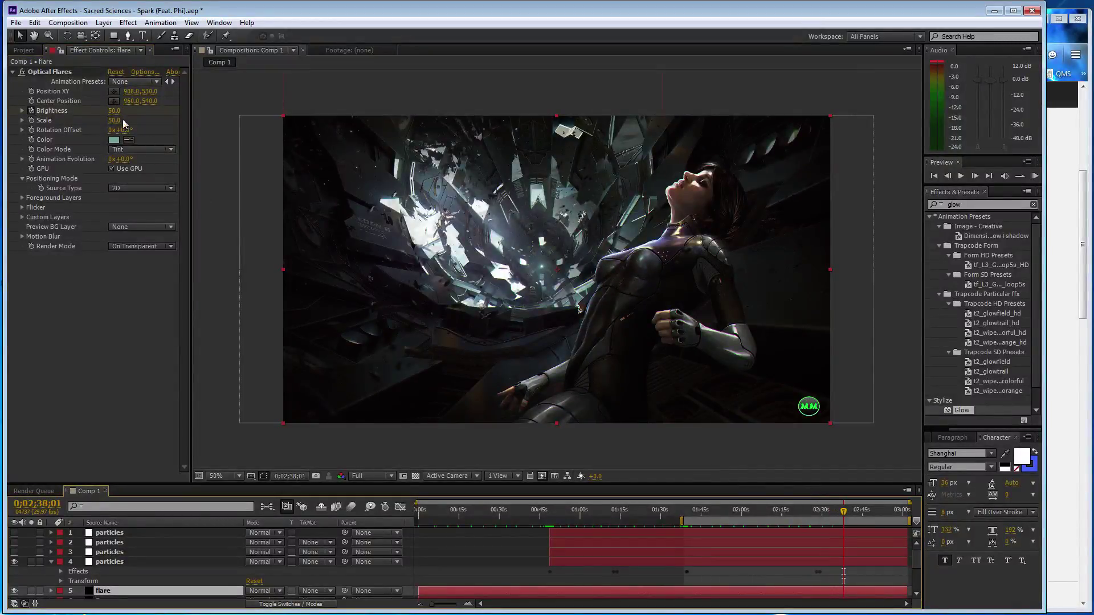
{"action": "left_click", "coordinate": [104, 231]}
{"action": "key", "text": "ctrl+z"}
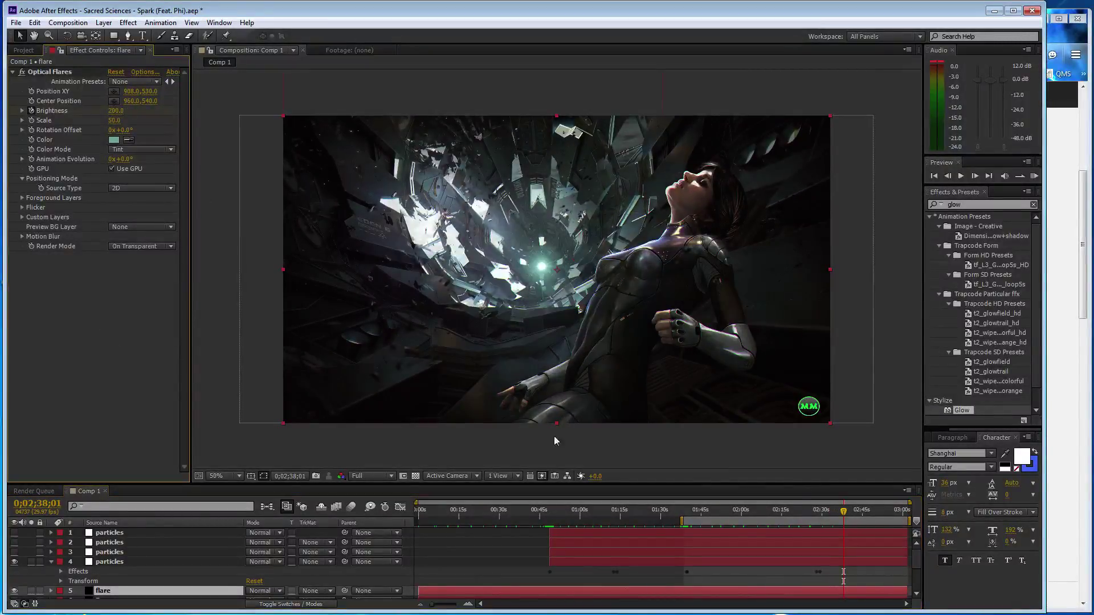
Keyframe the flare's Brightness at 50 just before the 02:45 mark and at 200 at 0;02;45;00
{"action": "left_click", "coordinate": [853, 511]}
{"action": "left_click", "coordinate": [117, 110]}
{"action": "type", "text": "50"}
{"action": "left_click", "coordinate": [100, 357]}
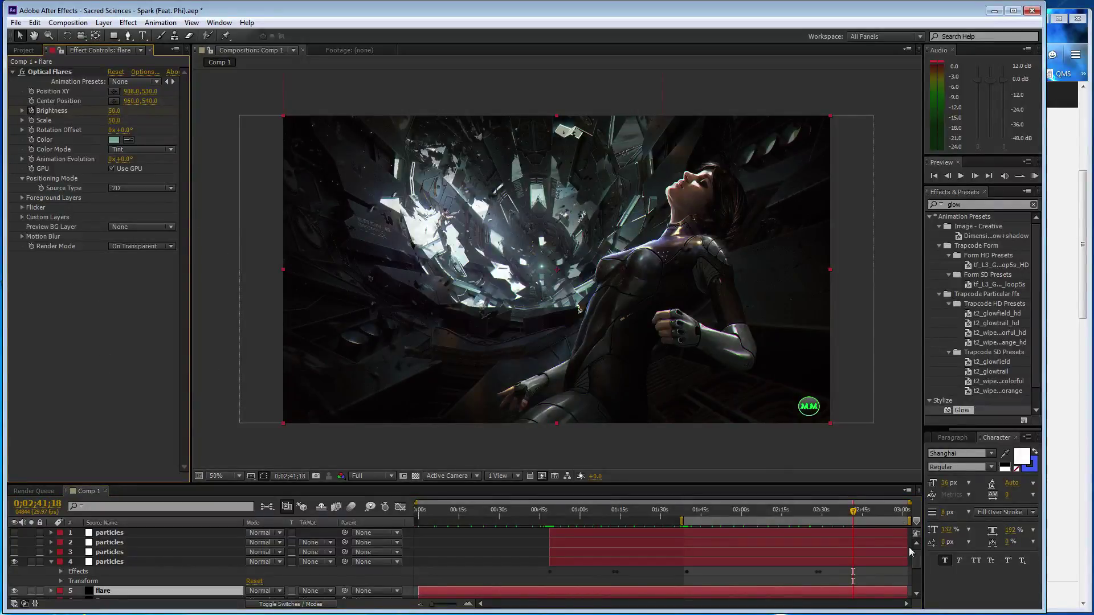
{"action": "left_click", "coordinate": [115, 110]}
{"action": "type", "text": "200"}
{"action": "key", "text": "Return"}
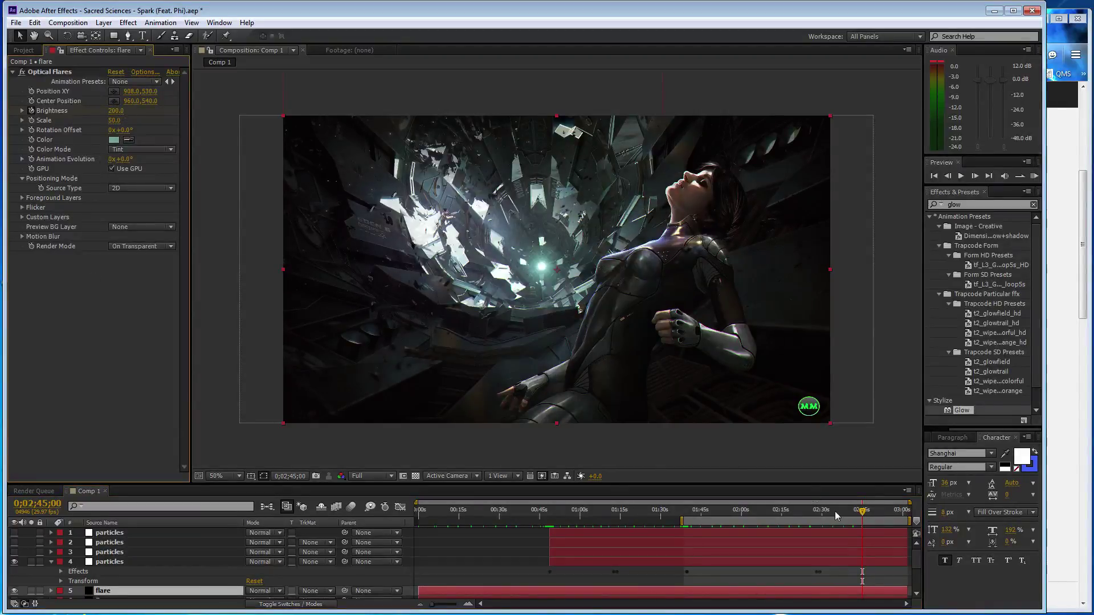
Keyframe the flare's Brightness at 50 at 0;02;48;18 and at 200 at 0;02;52;12
{"action": "left_click", "coordinate": [872, 513]}
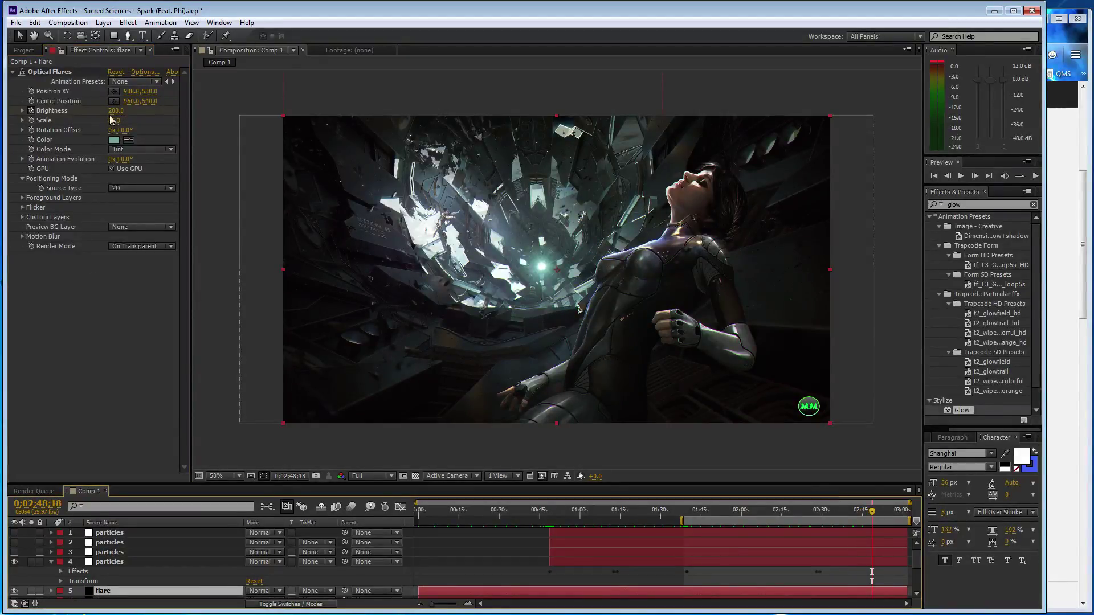
{"action": "left_click", "coordinate": [107, 251]}
{"action": "key", "text": "ctrl+z"}
{"action": "left_click", "coordinate": [881, 512]}
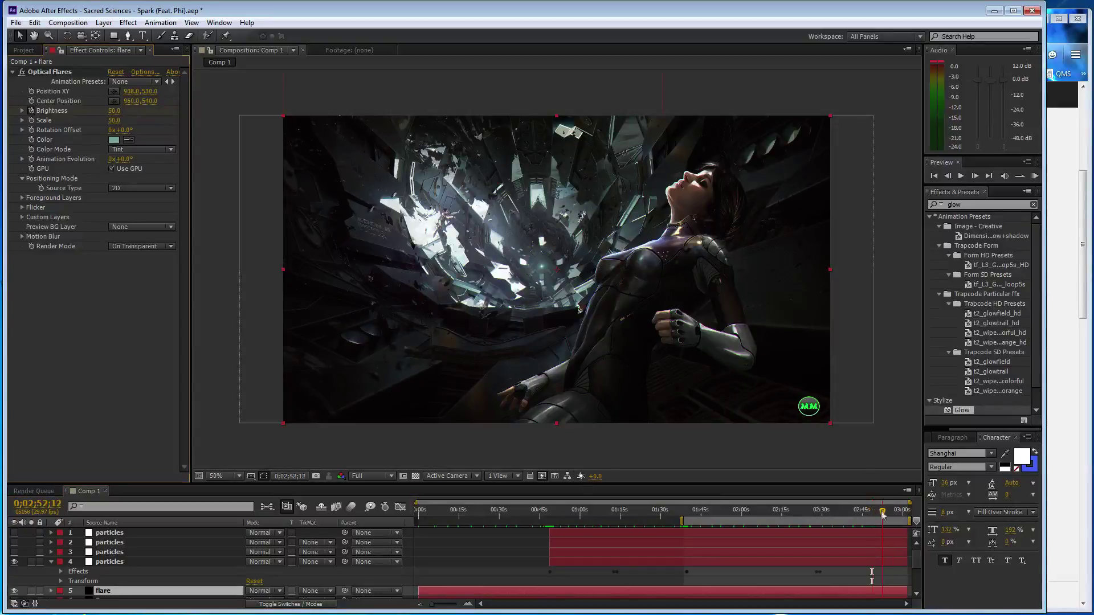
{"action": "left_click", "coordinate": [114, 111]}
{"action": "type", "text": "200"}
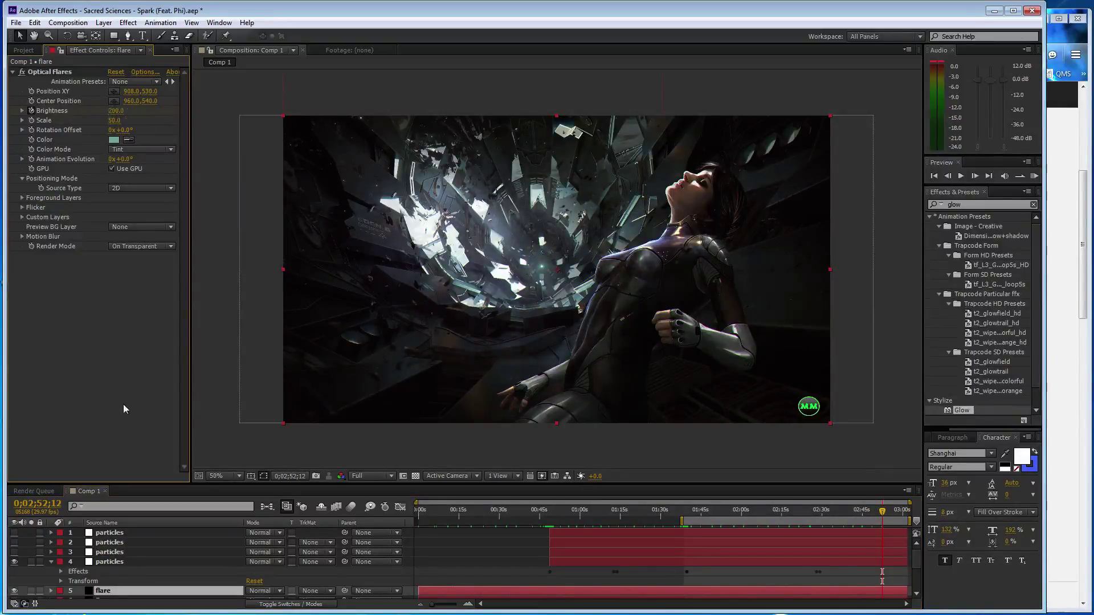
{"action": "key", "text": "Return"}
Keyframe the flare's Brightness at 50 at 0;02;56;00 and at 200 at 0;03;01;29, and save the project
{"action": "left_click", "coordinate": [893, 518]}
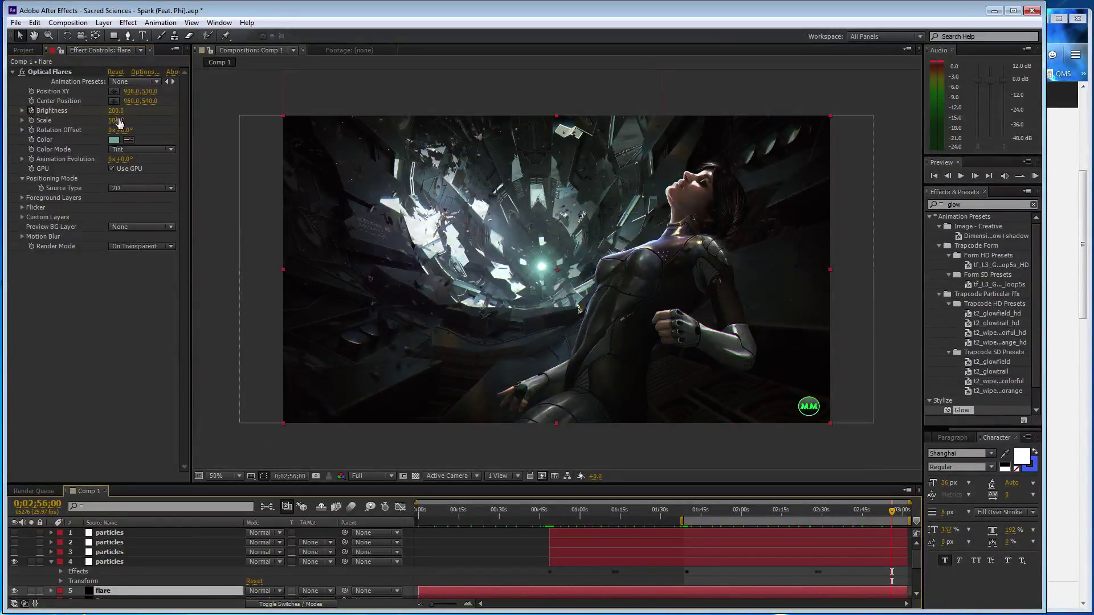
{"action": "key", "text": "ctrl+z"}
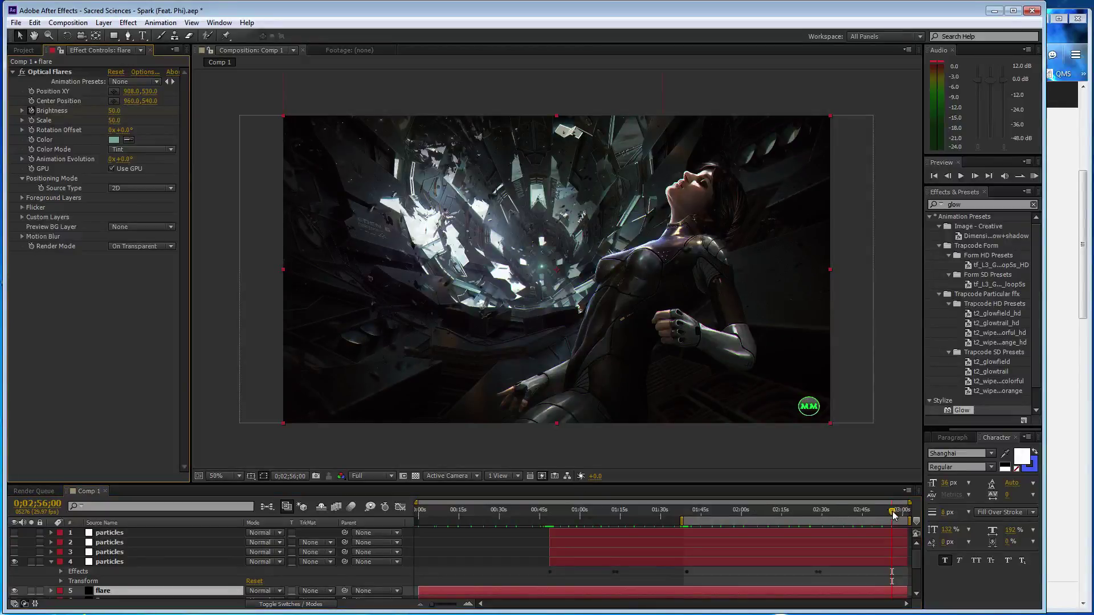
{"action": "left_click_drag", "start_coordinate": [893, 514], "coordinate": [908, 513]}
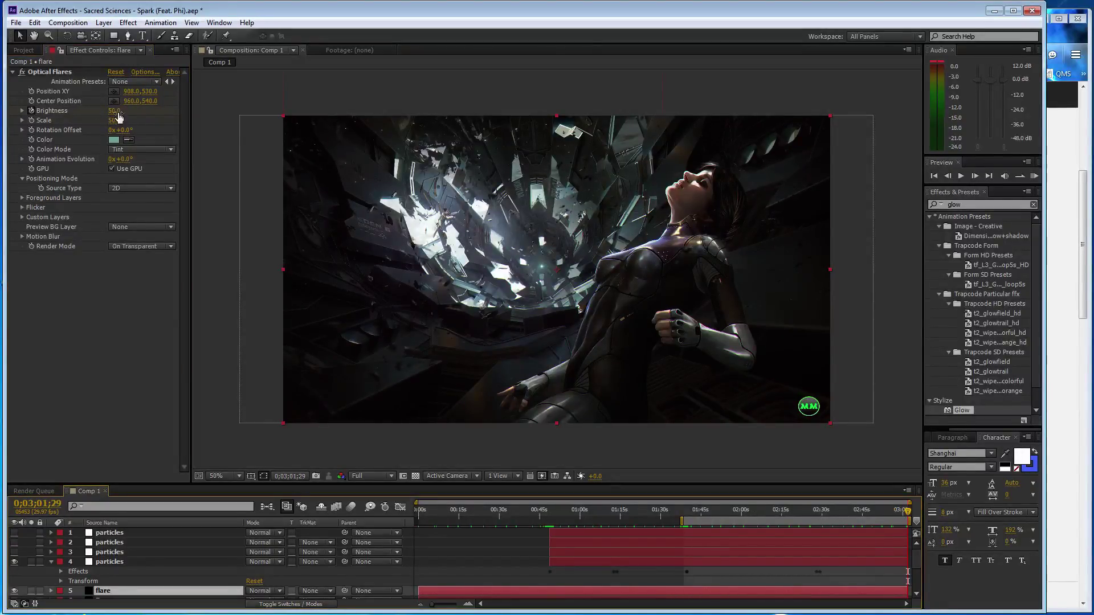
{"action": "key", "text": "ctrl+shift+z"}
{"action": "key", "text": "ctrl+s"}
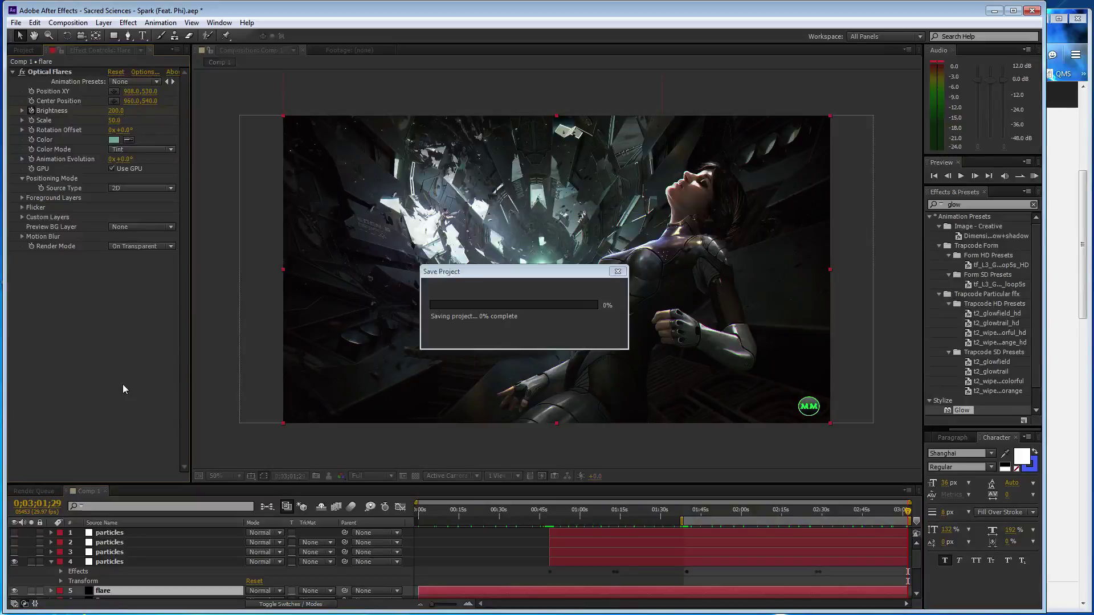
Collapse the fourth particles layer and make the hidden particles and Eq layers visible again
{"action": "left_click", "coordinate": [51, 562]}
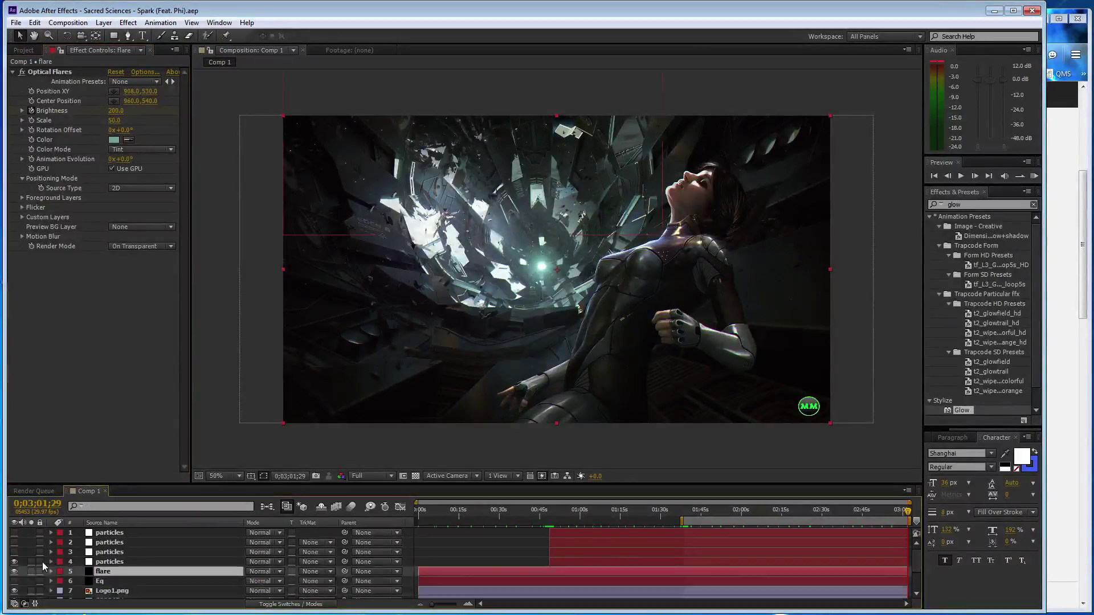
{"action": "left_click", "coordinate": [15, 552]}
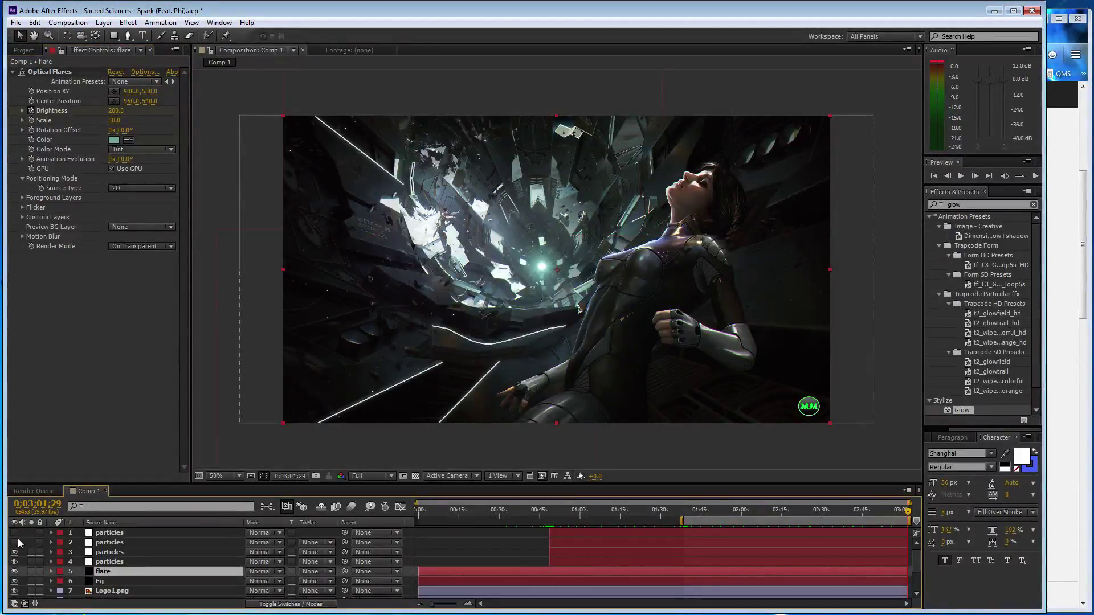
{"action": "scroll", "coordinate": [85, 558], "scroll_direction": "down", "scroll_amount": 3}
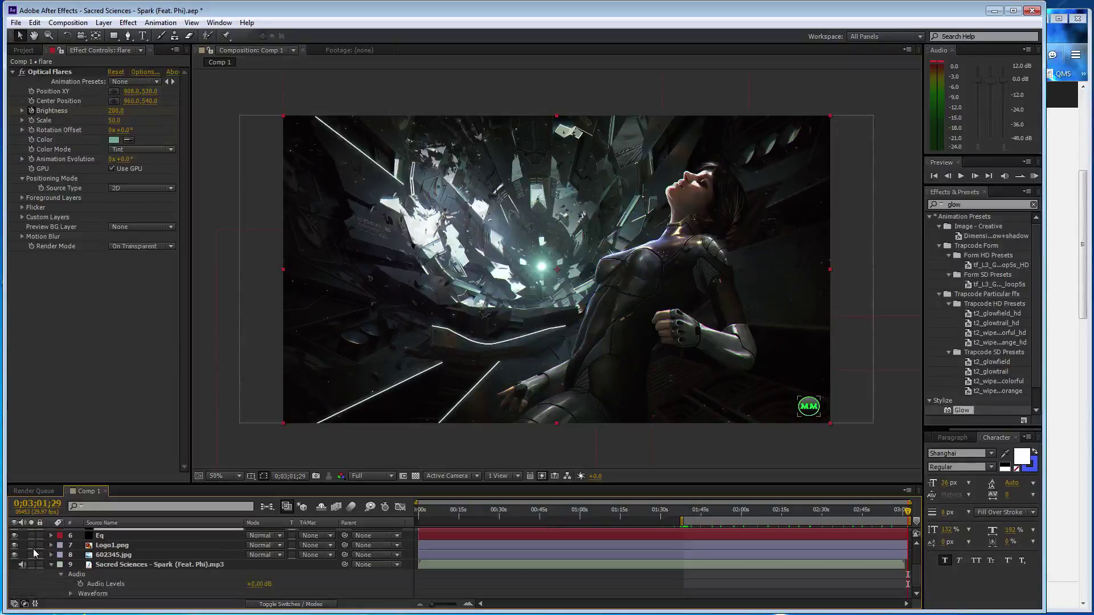
Pre-compose all the visual layers from particles down to 602345.jpg, leaving the mp3 out and moving all attributes into the new composition
{"action": "left_click", "coordinate": [140, 555]}
{"action": "scroll", "coordinate": [161, 557], "scroll_direction": "up", "scroll_amount": 3}
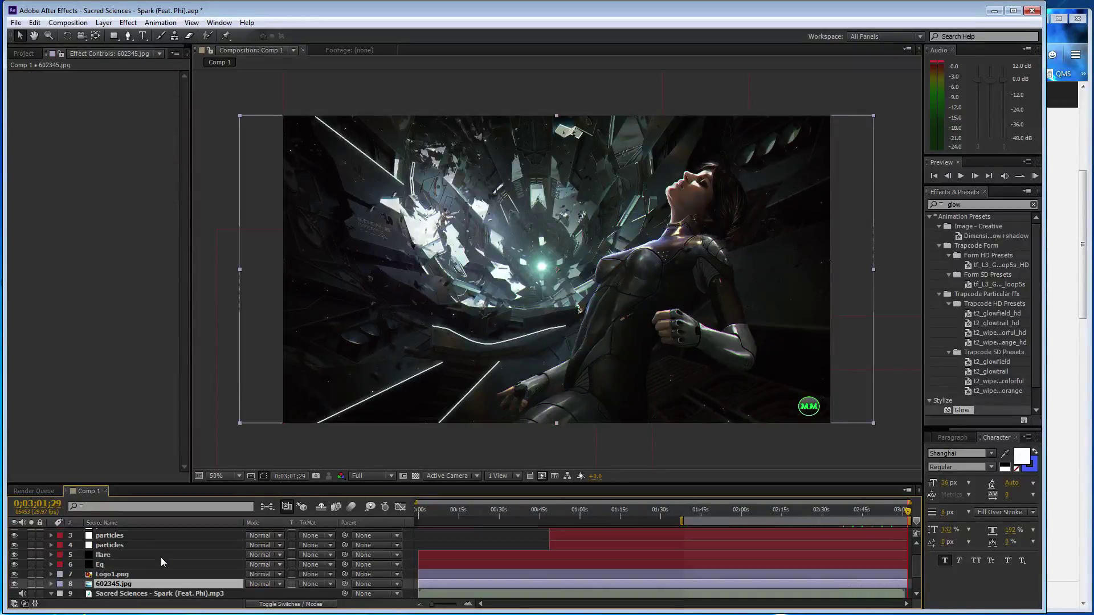
{"action": "scroll", "coordinate": [162, 560], "scroll_direction": "up", "scroll_amount": 1}
{"action": "key", "text": "ctrl+a"}
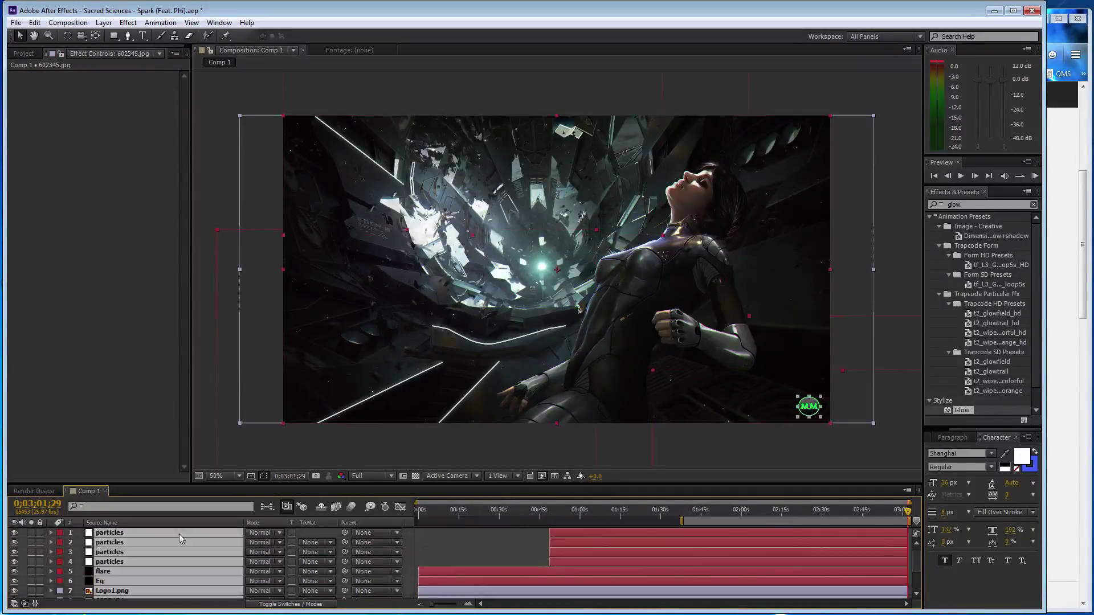
{"action": "right_click", "coordinate": [179, 534]}
{"action": "left_click", "coordinate": [237, 444]}
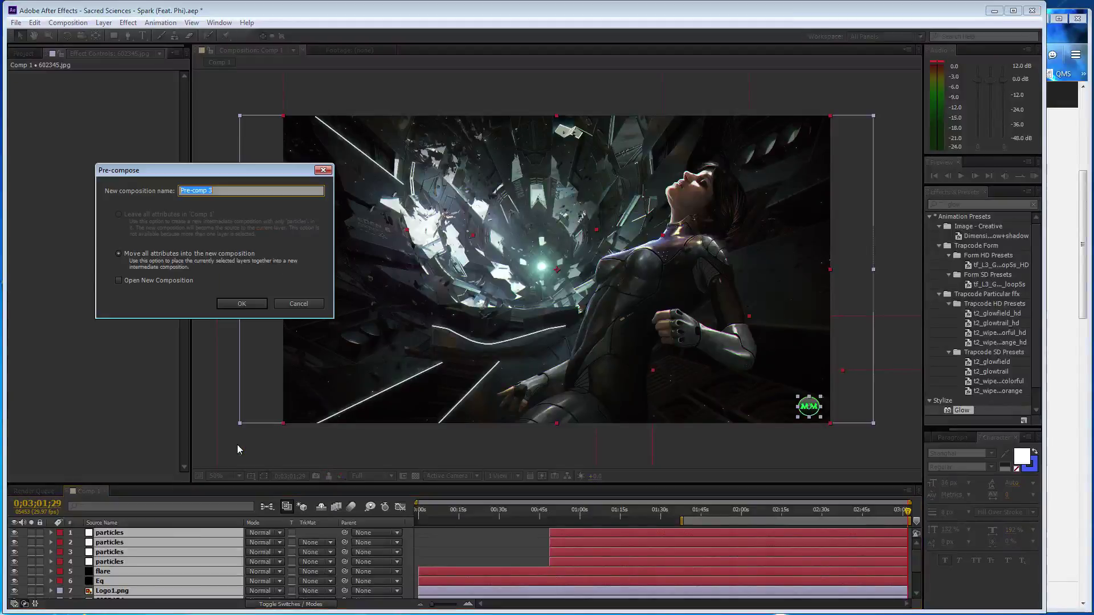
{"action": "left_click", "coordinate": [241, 311]}
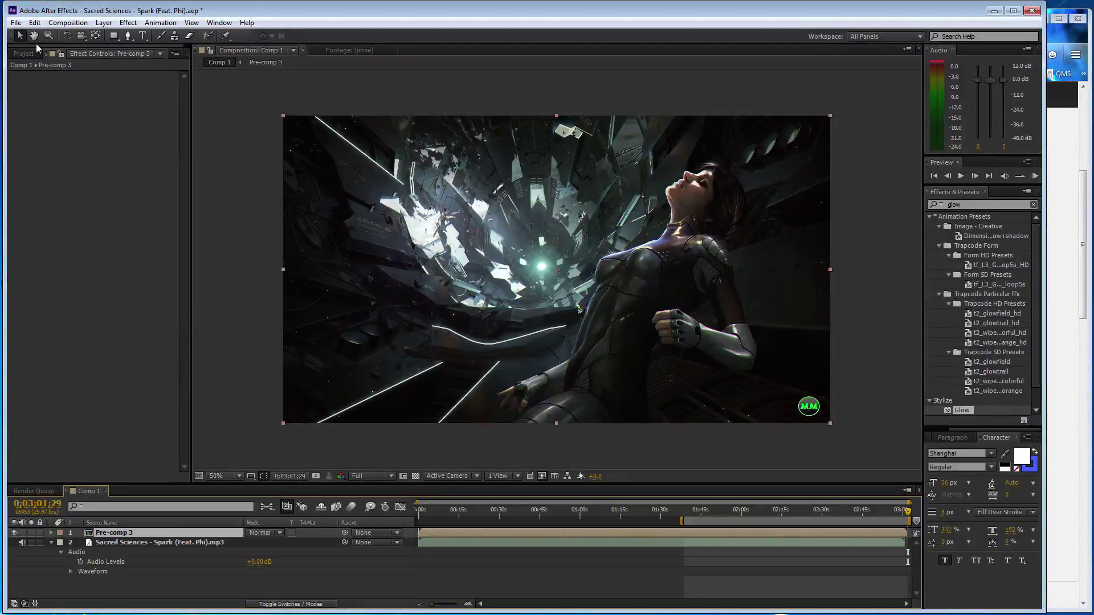
Bring the Logo1.png intro layer from the Spiffy - Farewell project's Comp 1 into the main comp, removing the temporarily added Comp 1
{"action": "left_click", "coordinate": [23, 53]}
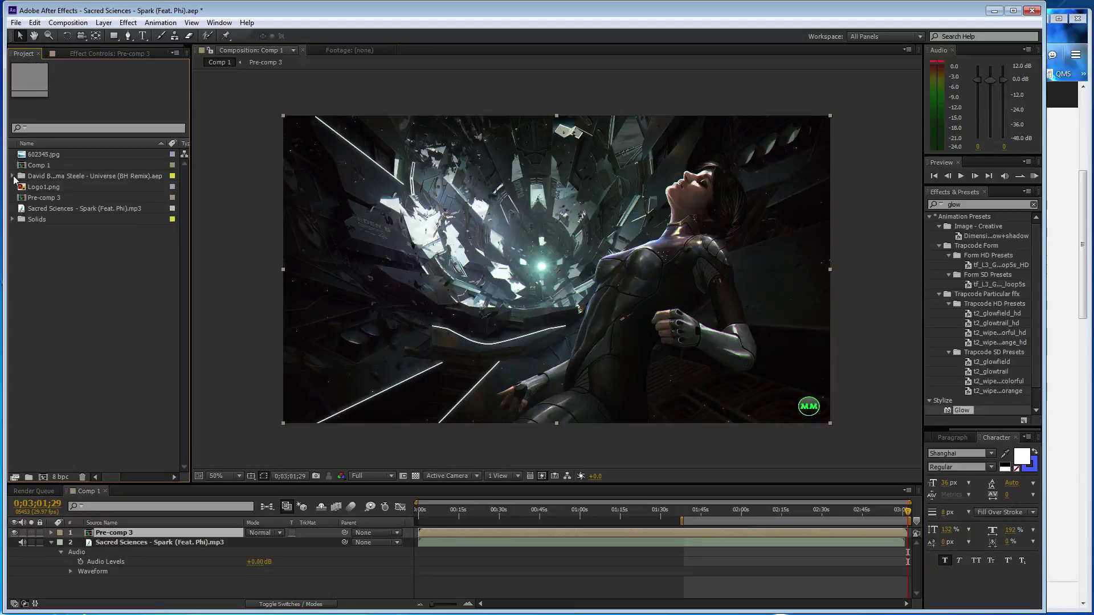
{"action": "left_click", "coordinate": [84, 295]}
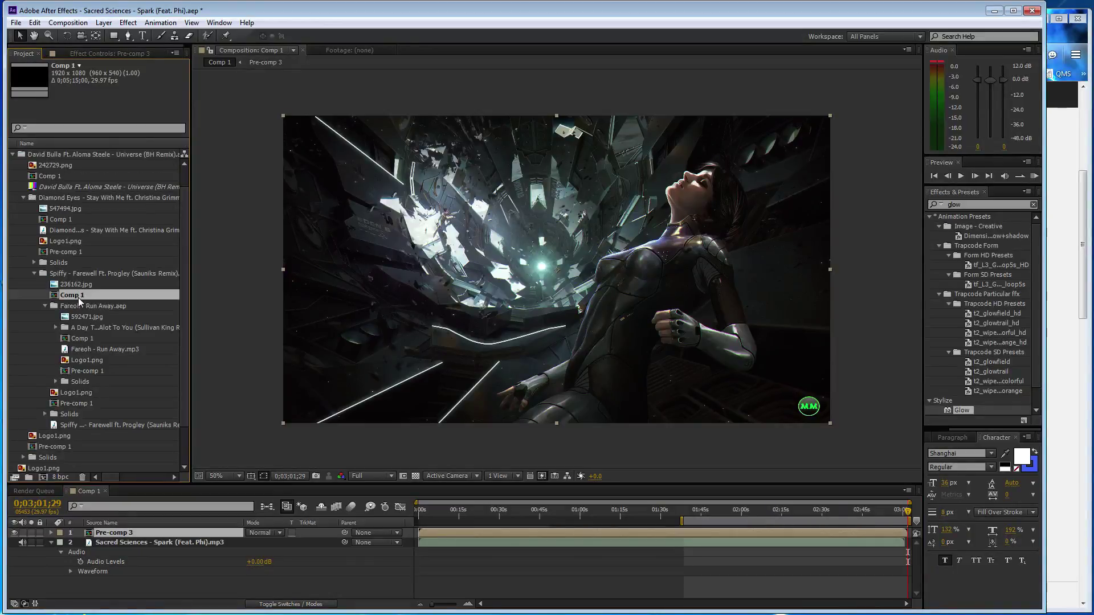
{"action": "left_click_drag", "start_coordinate": [79, 296], "coordinate": [140, 536]}
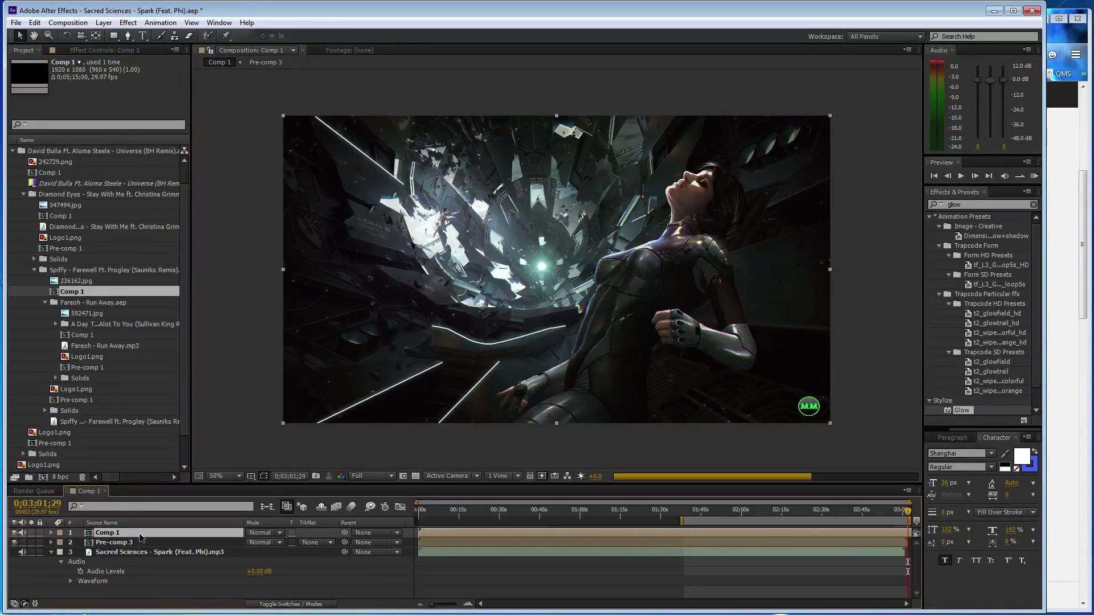
{"action": "double_click", "coordinate": [139, 535]}
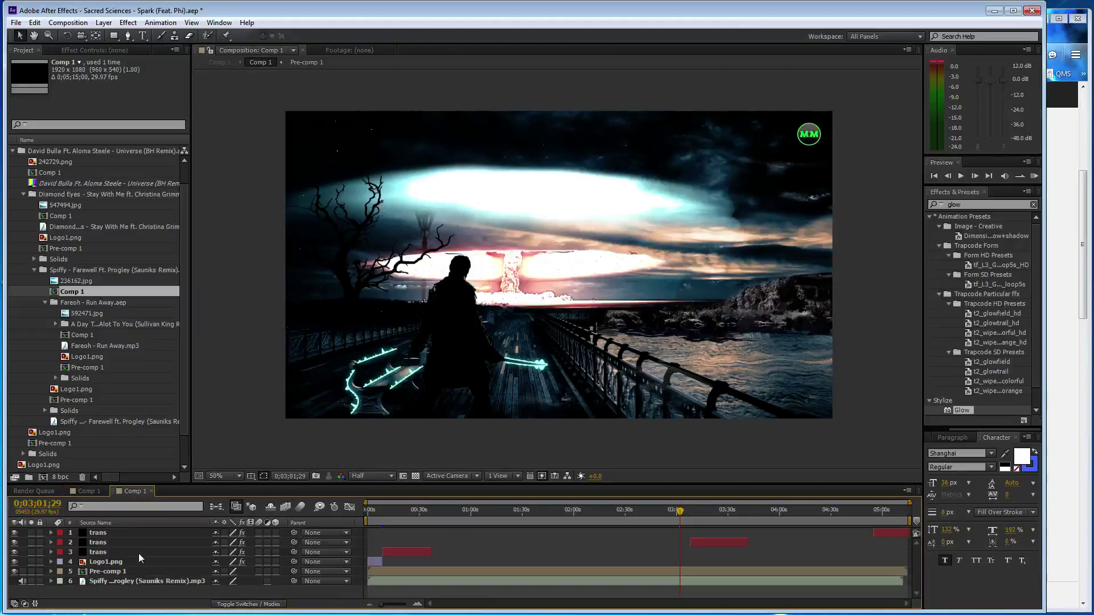
{"action": "left_click", "coordinate": [151, 491]}
{"action": "key", "text": "Delete"}
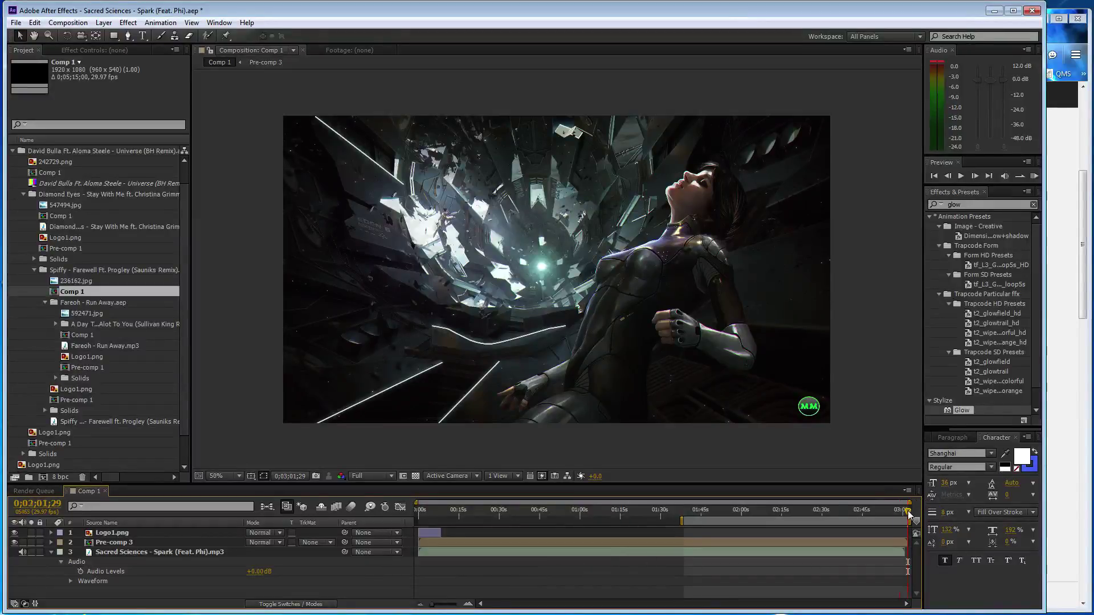
Inside Pre-comp 3, trim the starts of the flare, Eq, Logo1.png and 602345.jpg layers to 0;00;09;28, and return to Comp 1
{"action": "left_click_drag", "start_coordinate": [444, 509], "coordinate": [446, 510]}
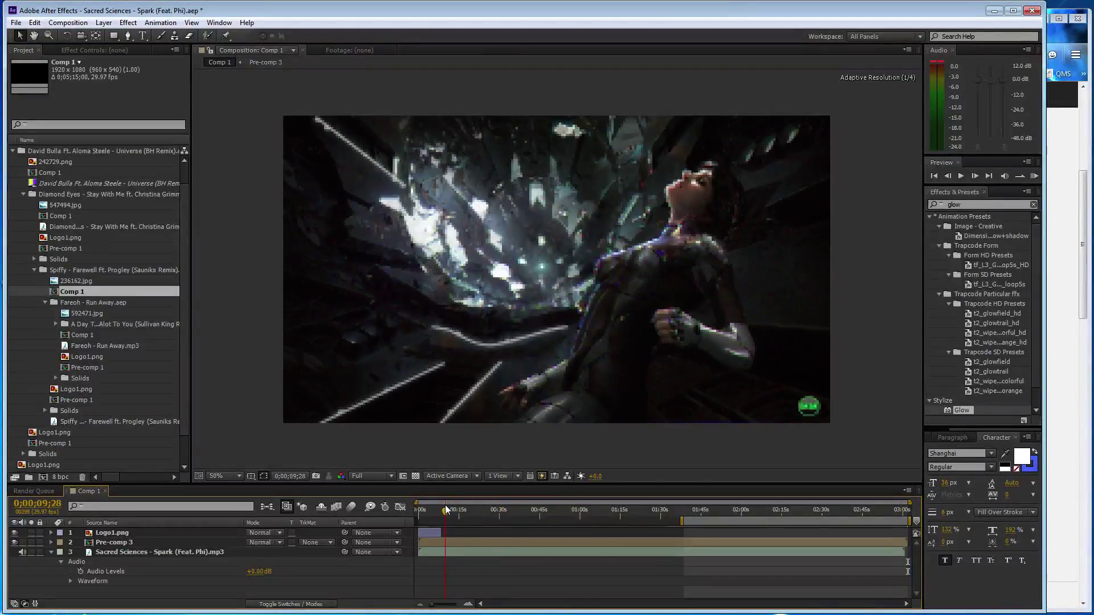
{"action": "double_click", "coordinate": [129, 541]}
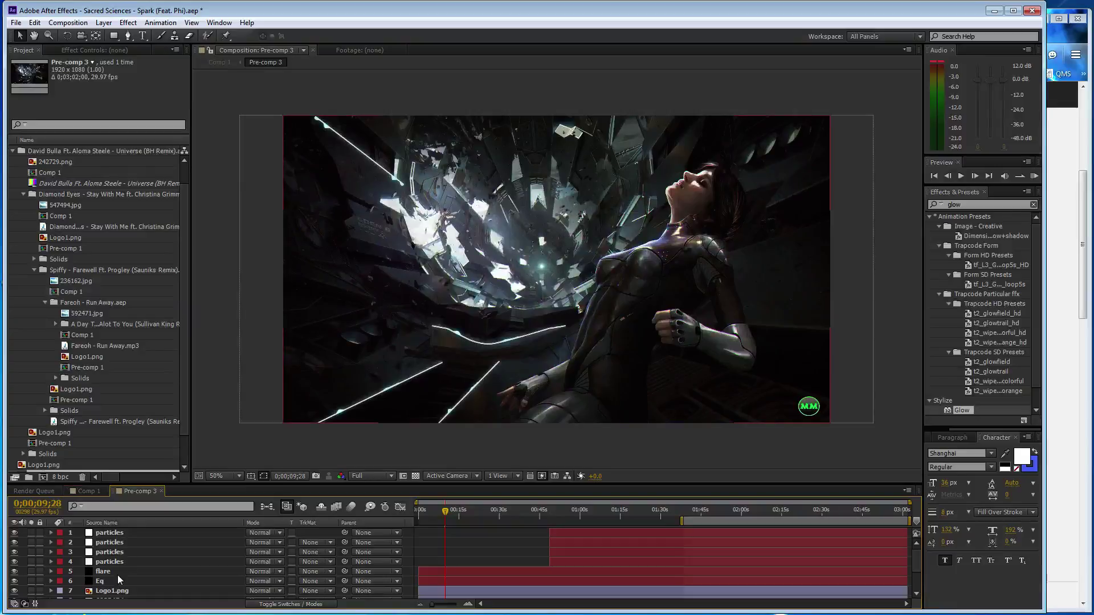
{"action": "left_click", "coordinate": [119, 572]}
{"action": "scroll", "coordinate": [121, 573], "scroll_direction": "down", "scroll_amount": 2}
{"action": "left_click", "coordinate": [120, 573], "text": "shift"}
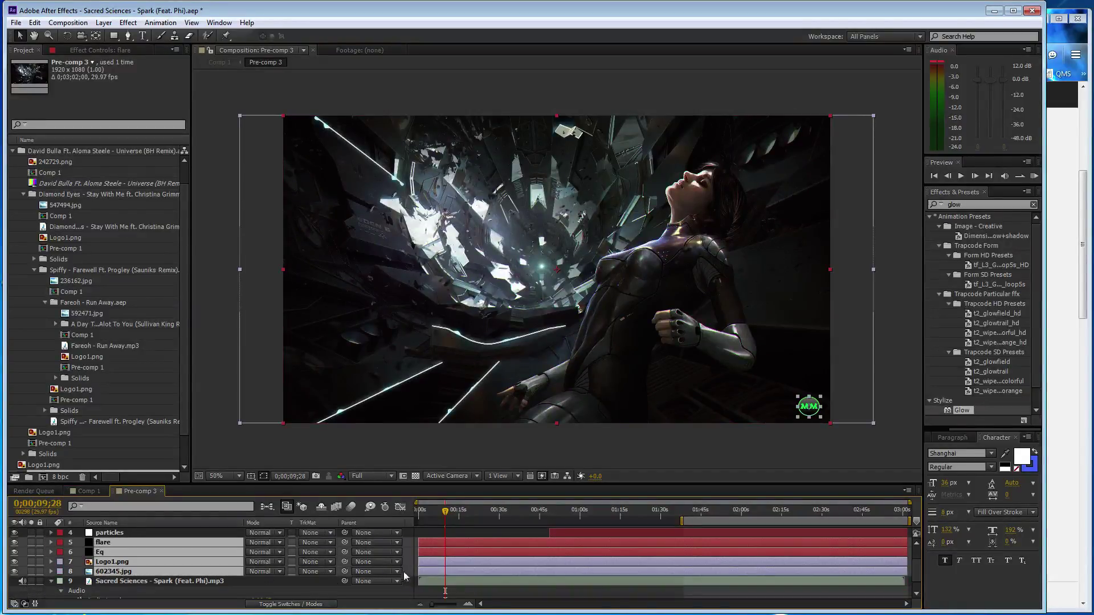
{"action": "left_click_drag", "start_coordinate": [418, 541], "coordinate": [442, 540]}
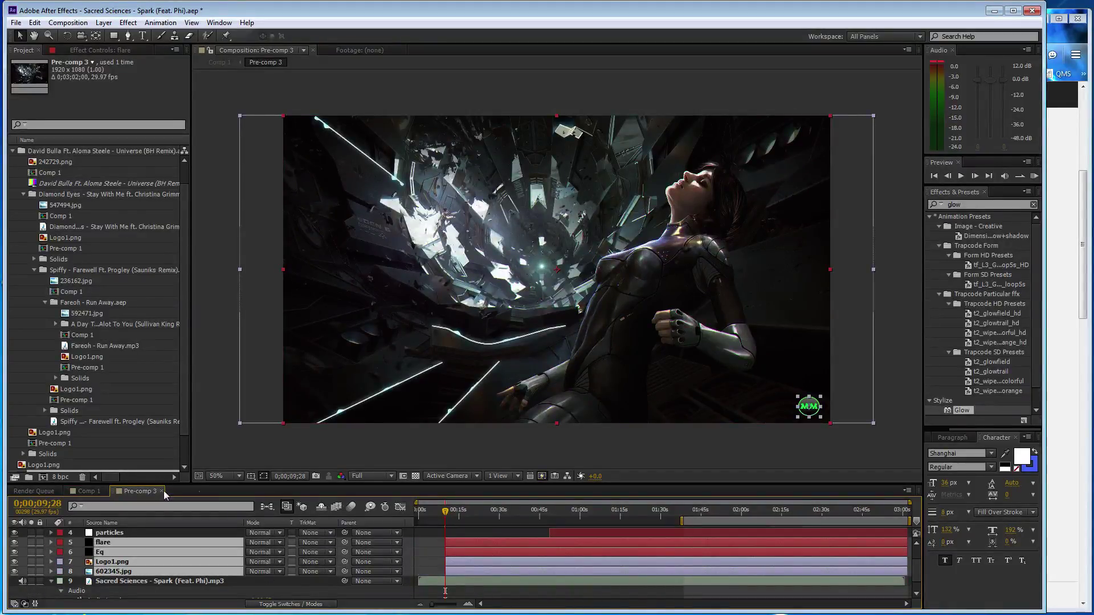
{"action": "left_click", "coordinate": [90, 491]}
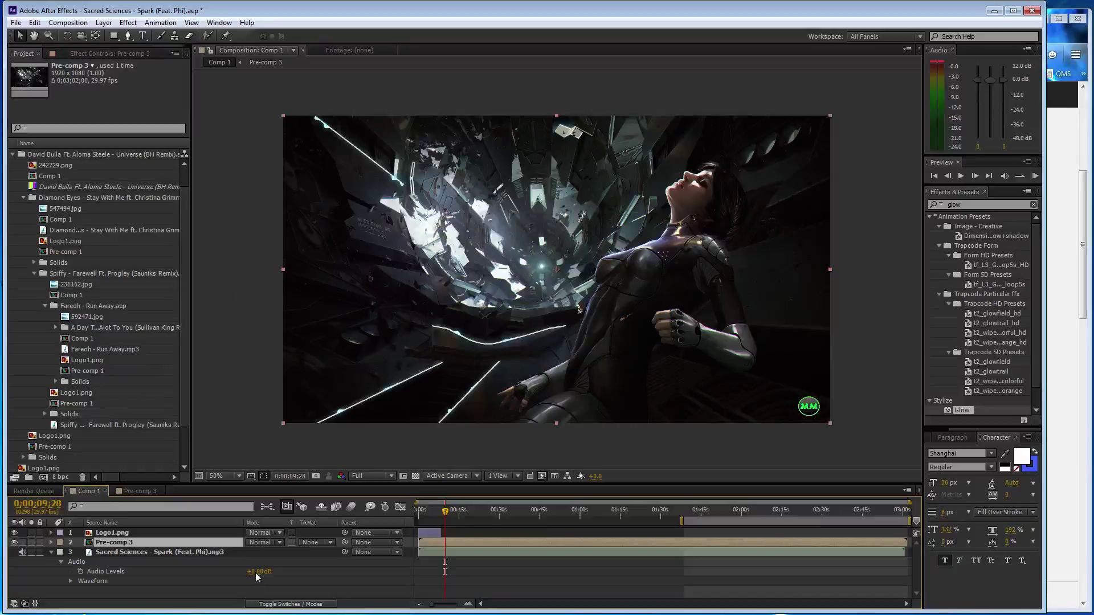
Create a comp-size black solid named trans and trim it to run from 0;00;09;28 to about 0;00;30
{"action": "left_click", "coordinate": [51, 552]}
{"action": "left_click", "coordinate": [224, 582]}
{"action": "key", "text": "ctrl+y"}
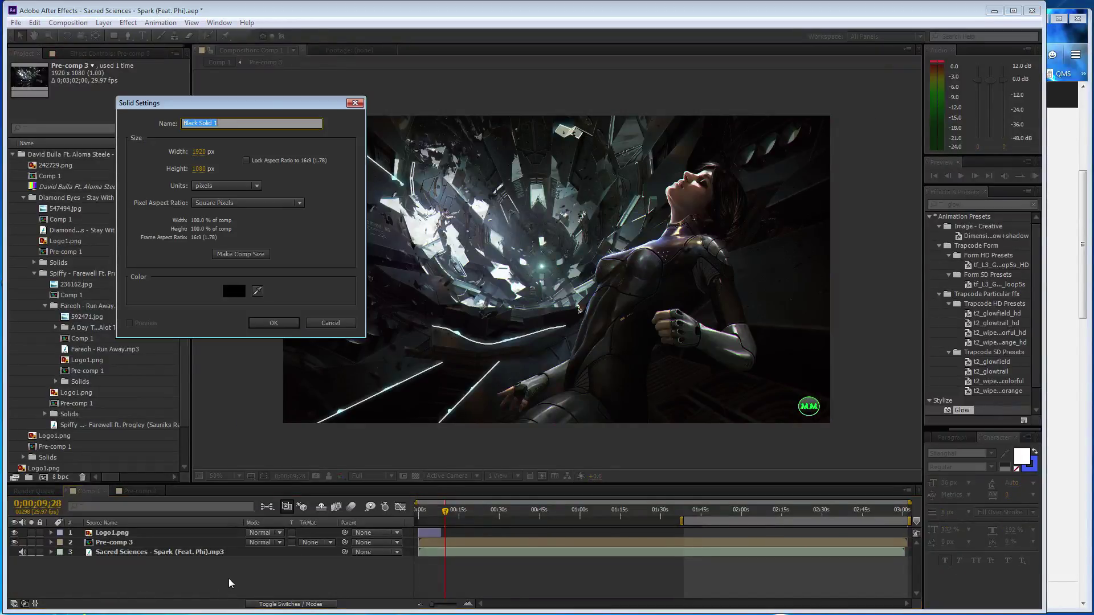
{"action": "type", "text": "trans"}
{"action": "left_click", "coordinate": [277, 323]}
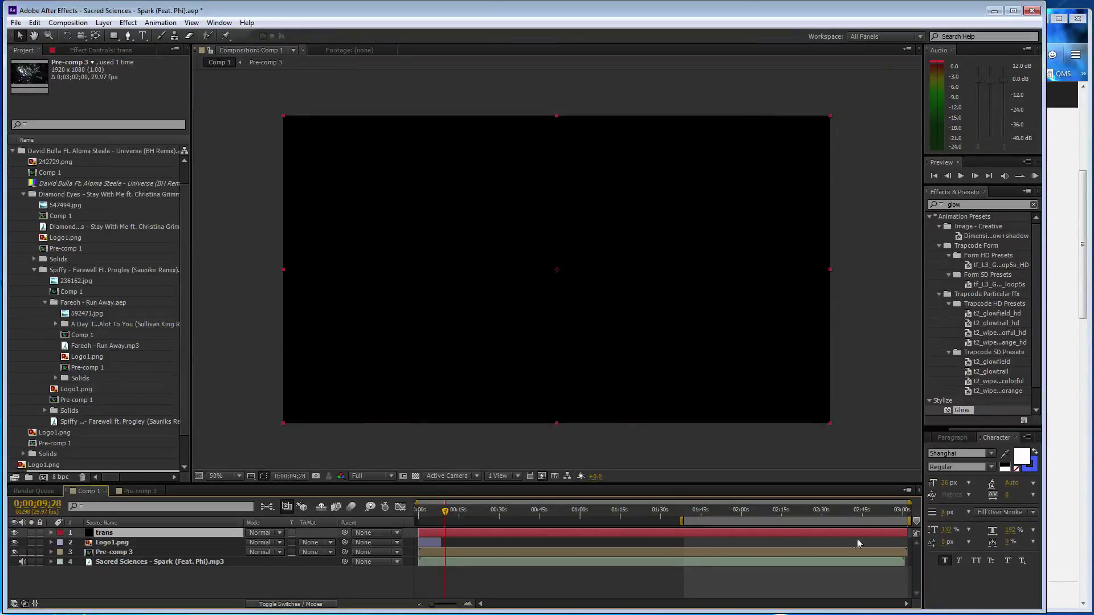
{"action": "left_click_drag", "start_coordinate": [608, 515], "coordinate": [474, 530]}
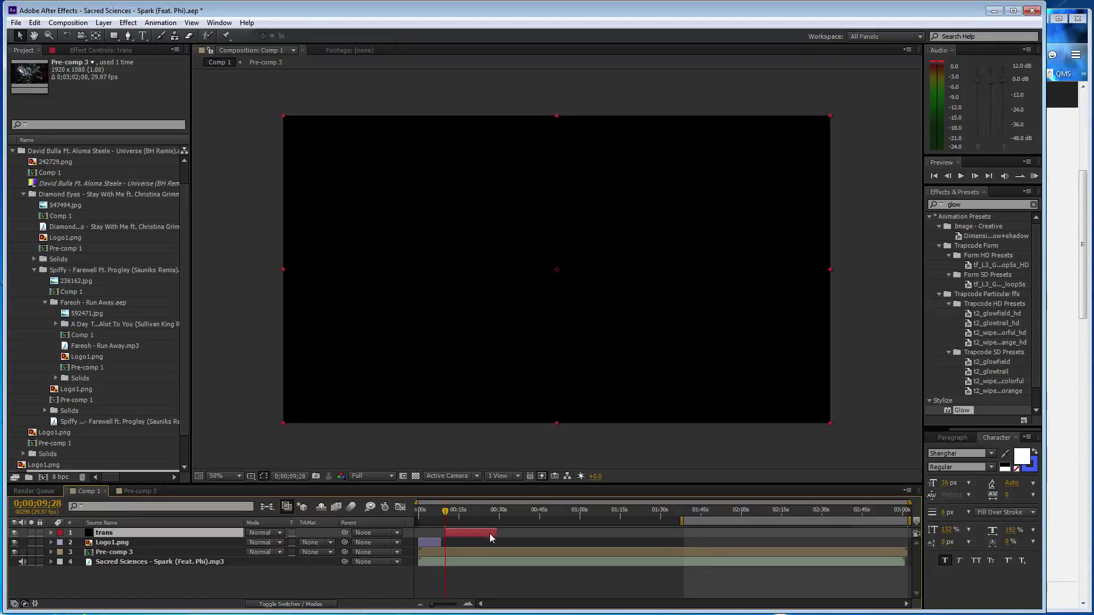
Apply CC Image Wipe to trans with Pre-comp 3 as gradient layer, Blue property, inverse gradient and 29% border softness
{"action": "left_click", "coordinate": [128, 23]}
{"action": "mouse_move", "coordinate": [211, 317]}
{"action": "left_click", "coordinate": [330, 365]}
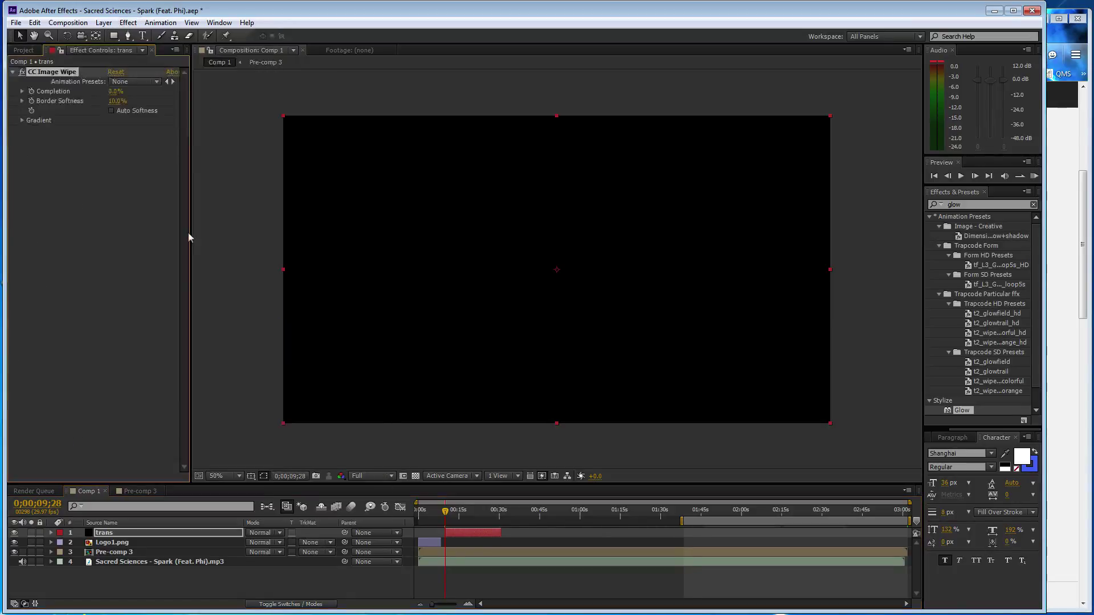
{"action": "left_click", "coordinate": [21, 120]}
{"action": "left_click", "coordinate": [123, 130]}
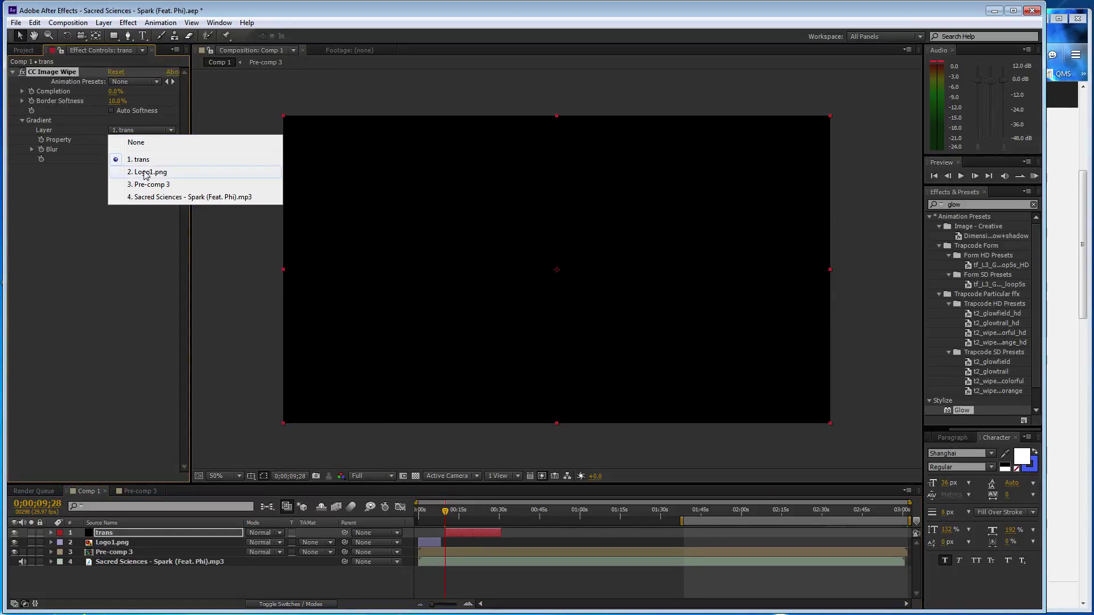
{"action": "left_click", "coordinate": [142, 184]}
{"action": "left_click", "coordinate": [137, 139]}
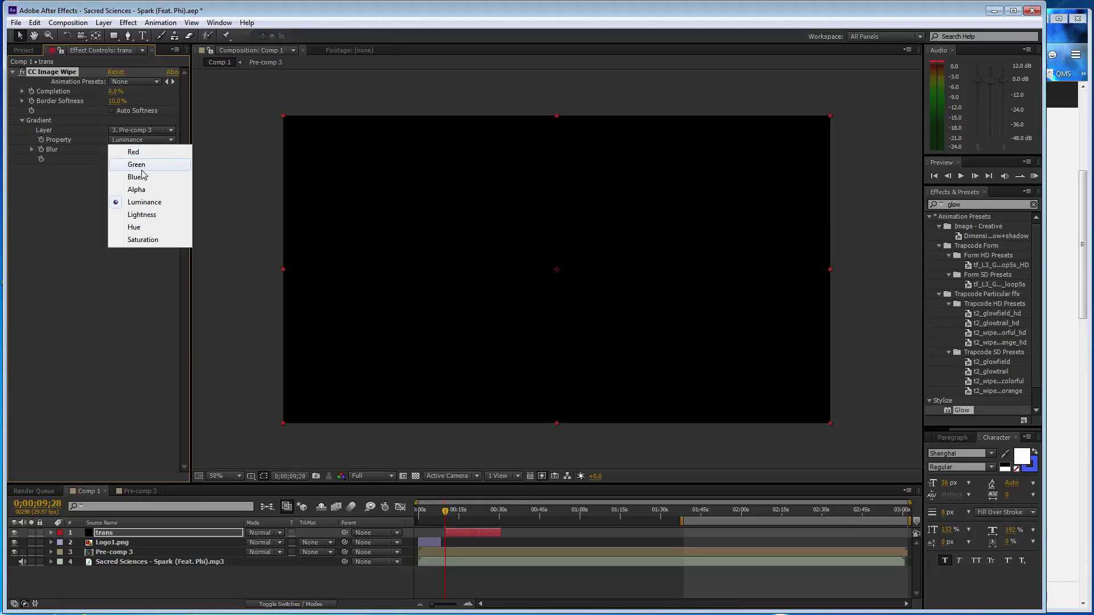
{"action": "left_click", "coordinate": [141, 176]}
{"action": "mouse_move", "coordinate": [117, 101]}
{"action": "left_mouse_down"}
{"action": "mouse_move", "coordinate": [141, 93]}
{"action": "mouse_move", "coordinate": [129, 90]}
{"action": "left_mouse_up"}
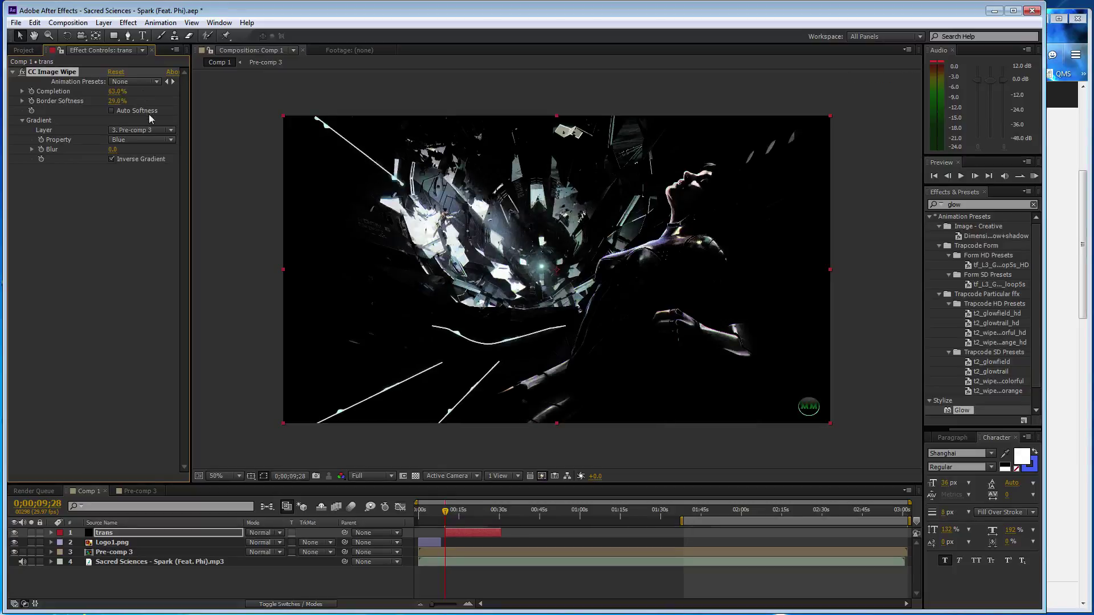
Try Lightness as the wipe's gradient property, and return it to Blue
{"action": "left_click", "coordinate": [142, 140]}
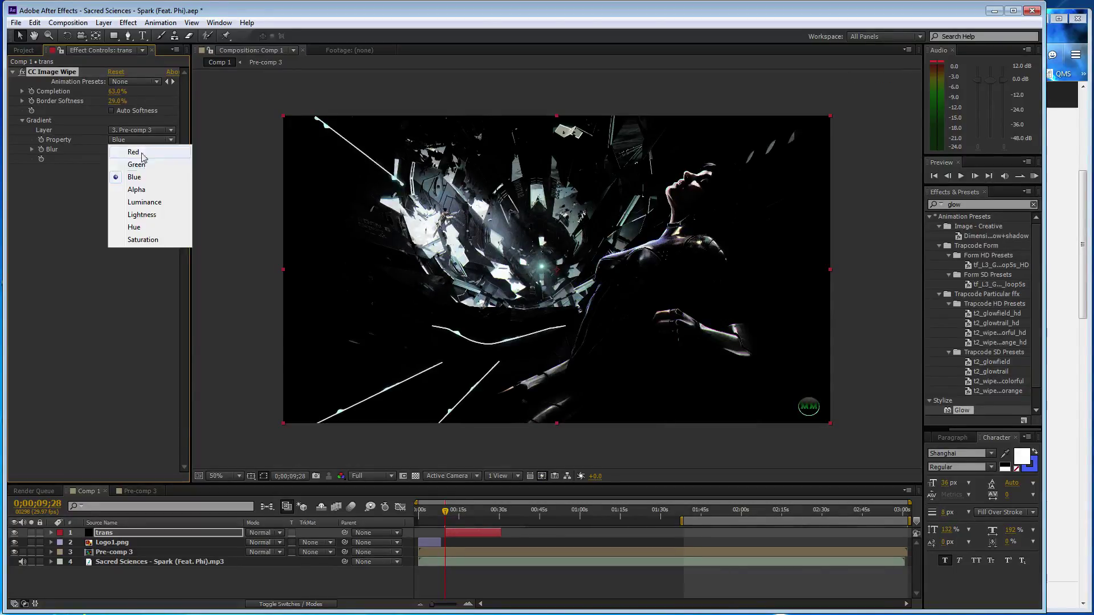
{"action": "left_click", "coordinate": [149, 215]}
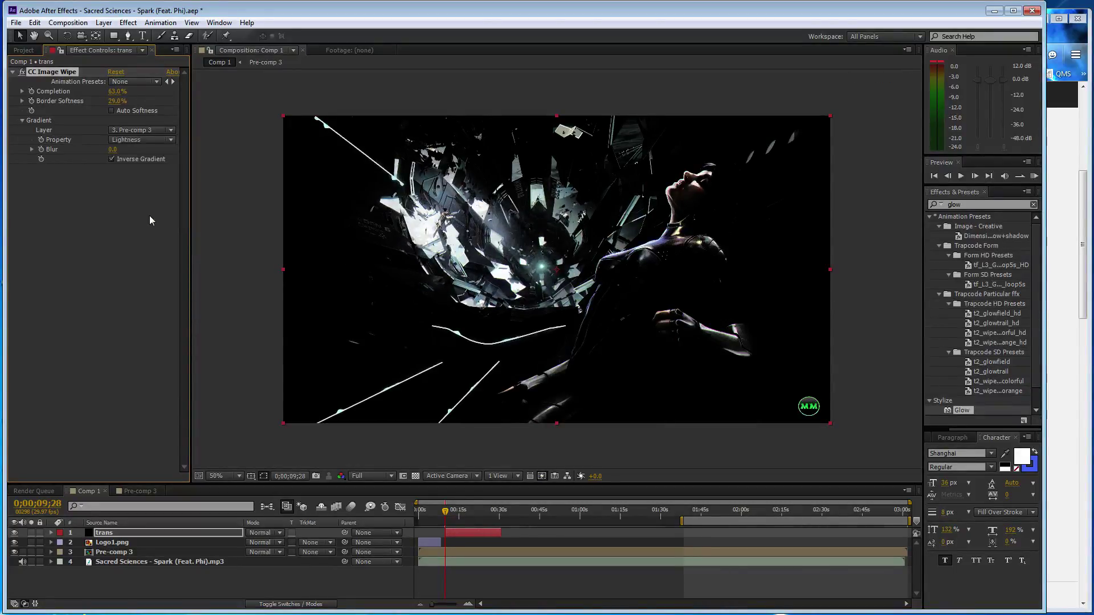
{"action": "left_click", "coordinate": [151, 133]}
{"action": "left_click", "coordinate": [146, 122]}
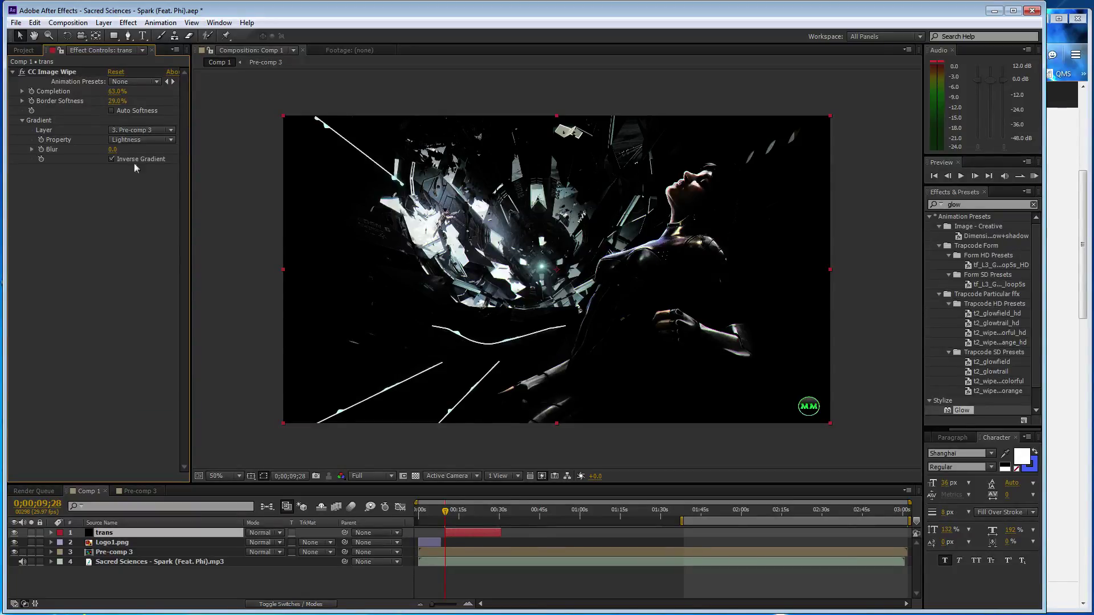
{"action": "left_click", "coordinate": [138, 141]}
{"action": "left_click", "coordinate": [143, 176]}
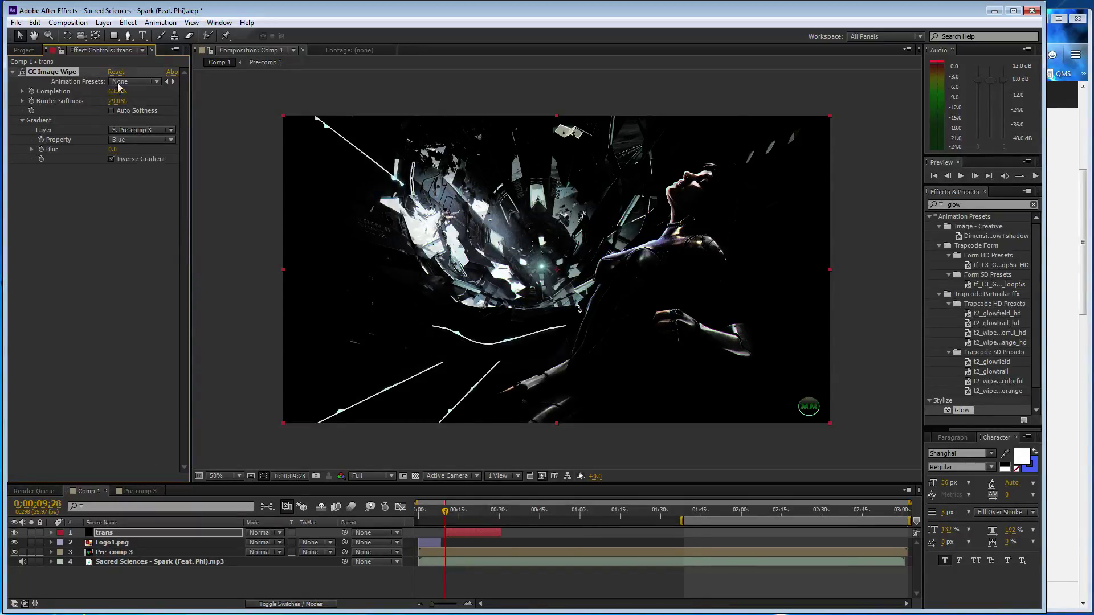
Keyframe the wipe's Completion from 0% at 0;00;09;28 to 100% at 0;00;30;25, and save the project
{"action": "left_click_drag", "start_coordinate": [116, 92], "coordinate": [35, 91]}
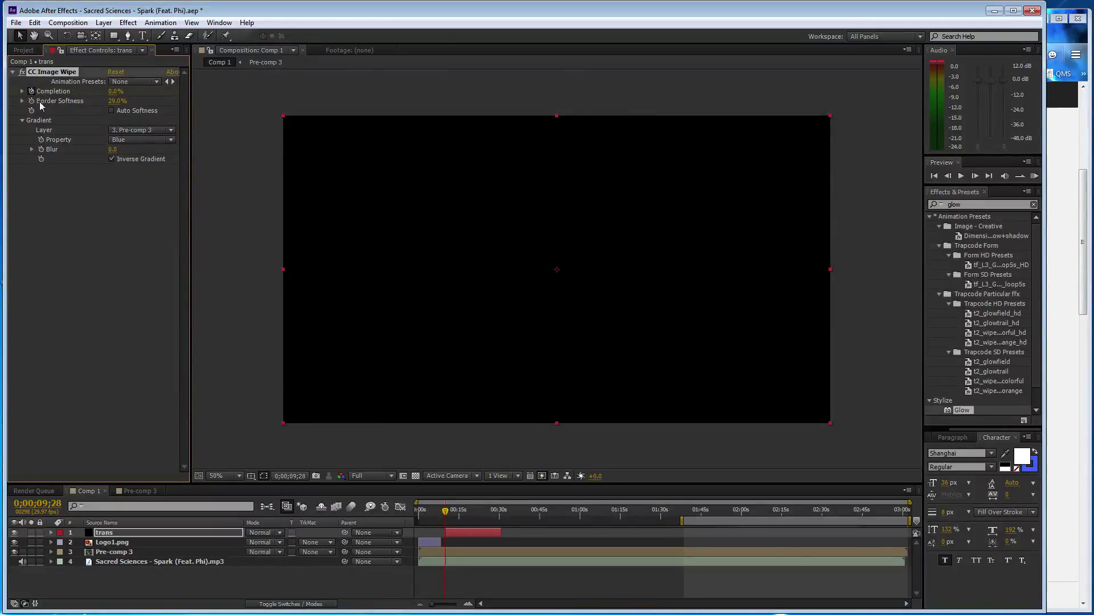
{"action": "left_click_drag", "start_coordinate": [445, 511], "coordinate": [501, 511]}
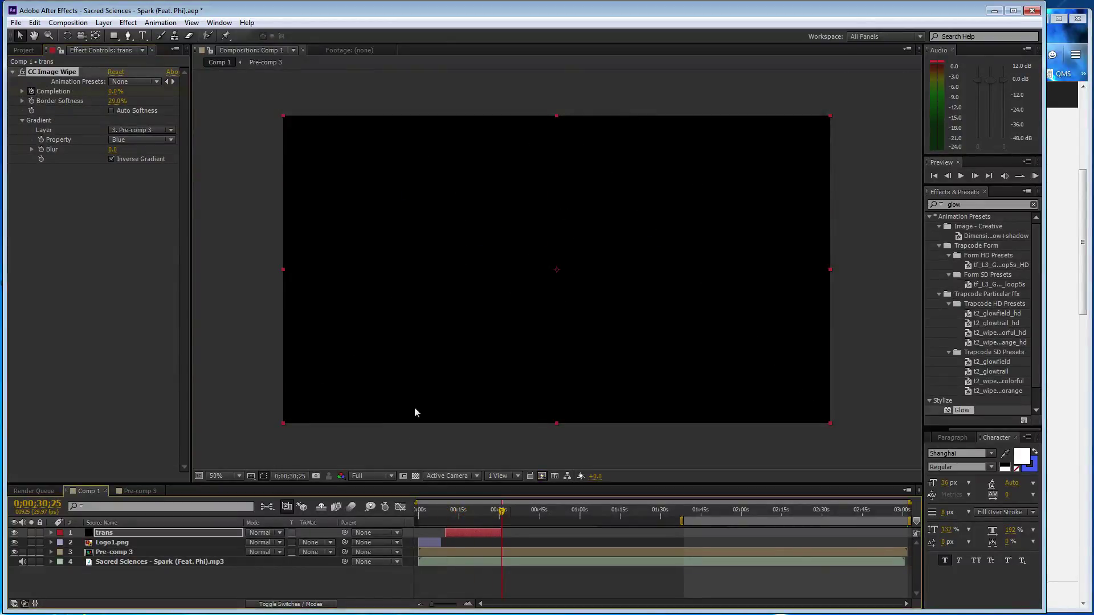
{"action": "left_click_drag", "start_coordinate": [115, 93], "coordinate": [227, 100]}
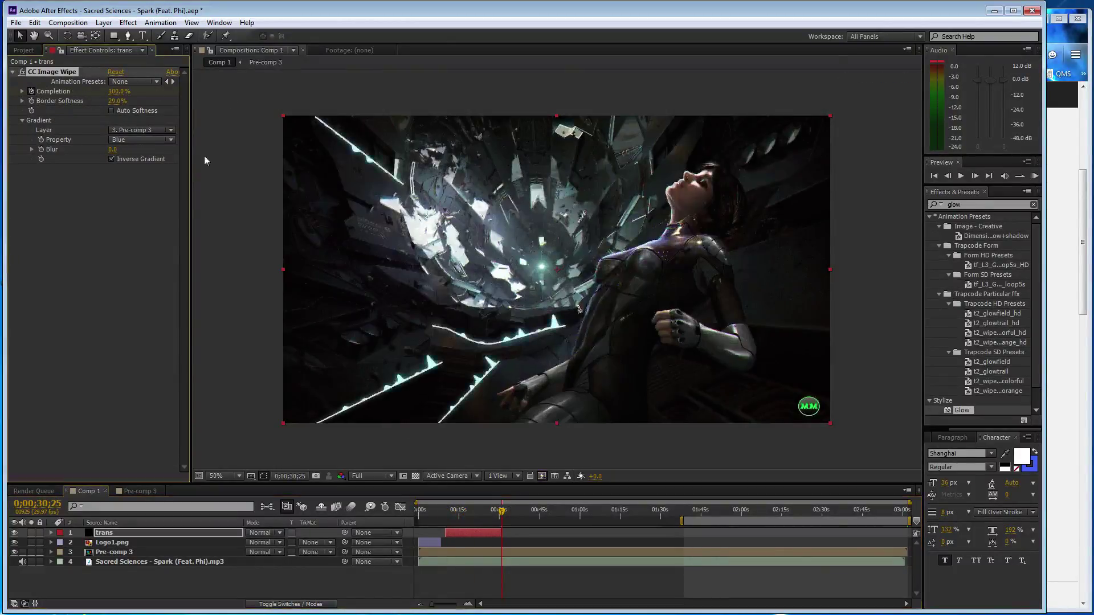
{"action": "key", "text": "ctrl+s"}
Play IMLAY - Empress on the SoundCloud page in the browser, and return to After Effects
{"action": "left_click", "coordinate": [1069, 297]}
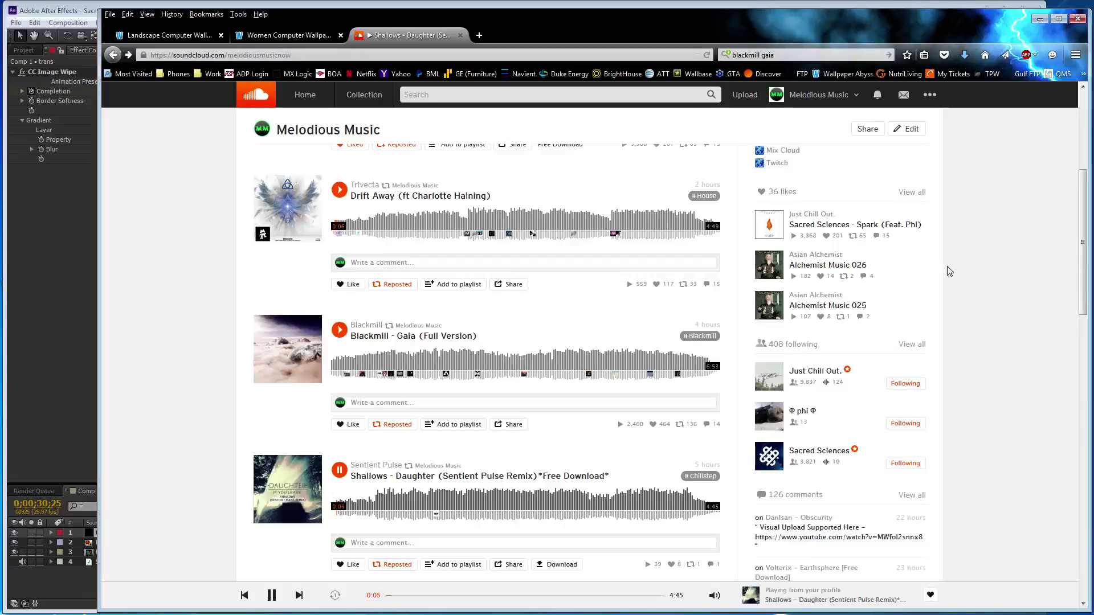
{"action": "scroll", "coordinate": [742, 346], "scroll_direction": "down", "scroll_amount": 5}
{"action": "scroll", "coordinate": [619, 316], "scroll_direction": "down", "scroll_amount": 2}
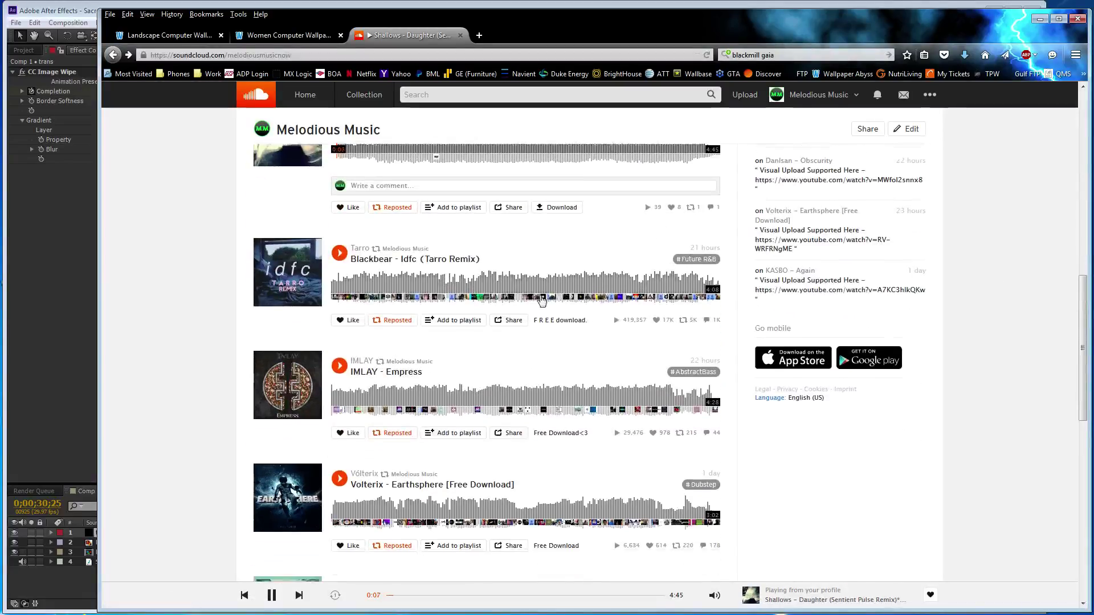
{"action": "left_click", "coordinate": [341, 357]}
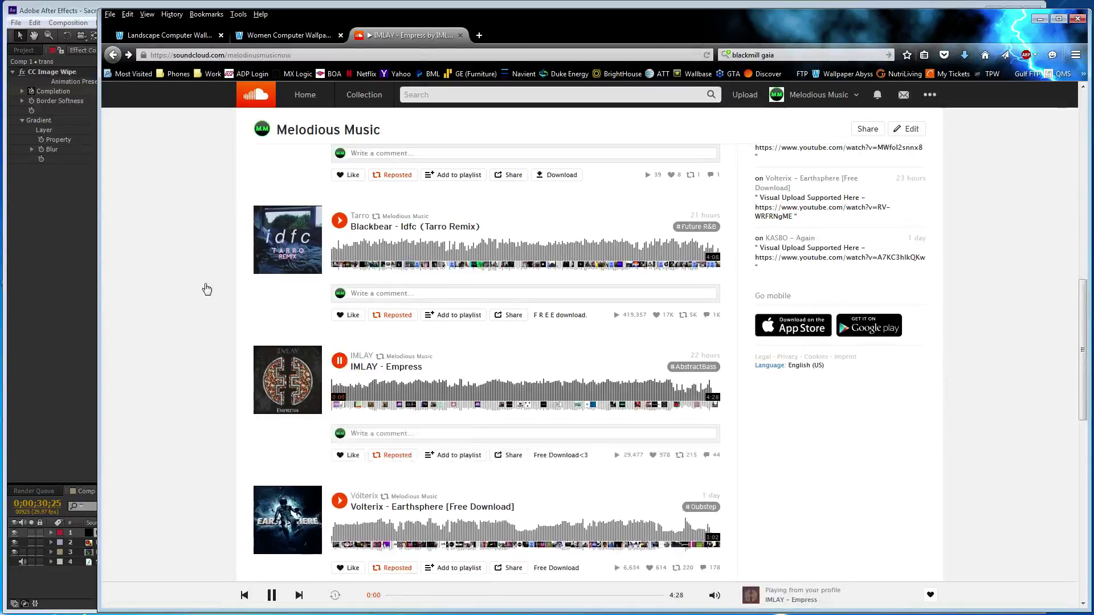
{"action": "left_click", "coordinate": [48, 276]}
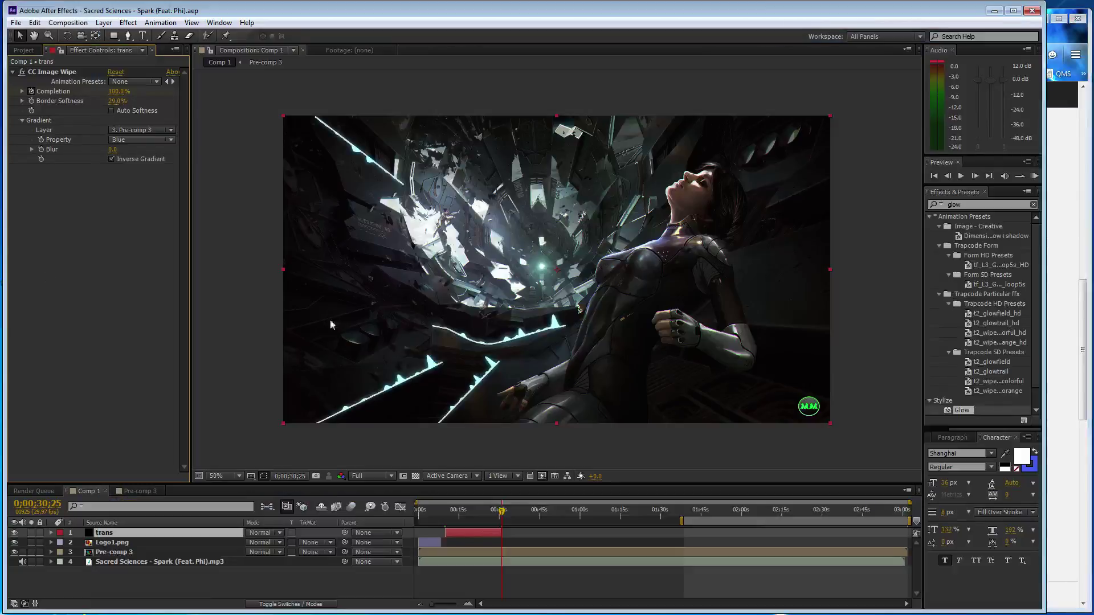
Using the mp3 waveform, find 0;01;13;22 and place a duplicate of the trans layer starting there
{"action": "left_click", "coordinate": [51, 562]}
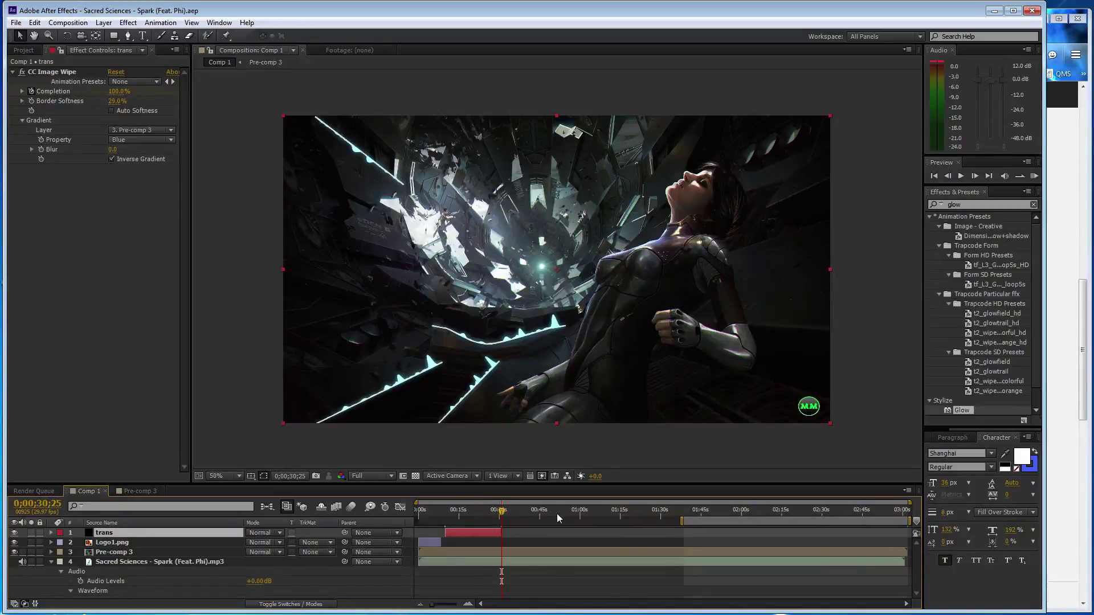
{"action": "scroll", "coordinate": [557, 517], "scroll_direction": "down", "scroll_amount": 2}
{"action": "left_click_drag", "start_coordinate": [502, 511], "coordinate": [622, 520]}
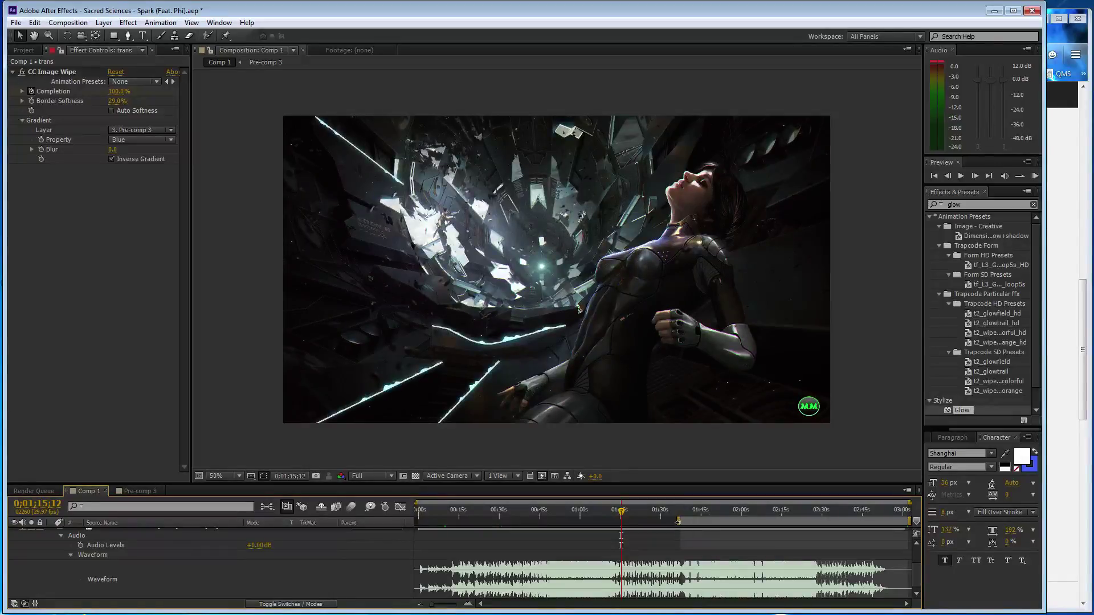
{"action": "left_click_drag", "start_coordinate": [628, 513], "coordinate": [616, 514]}
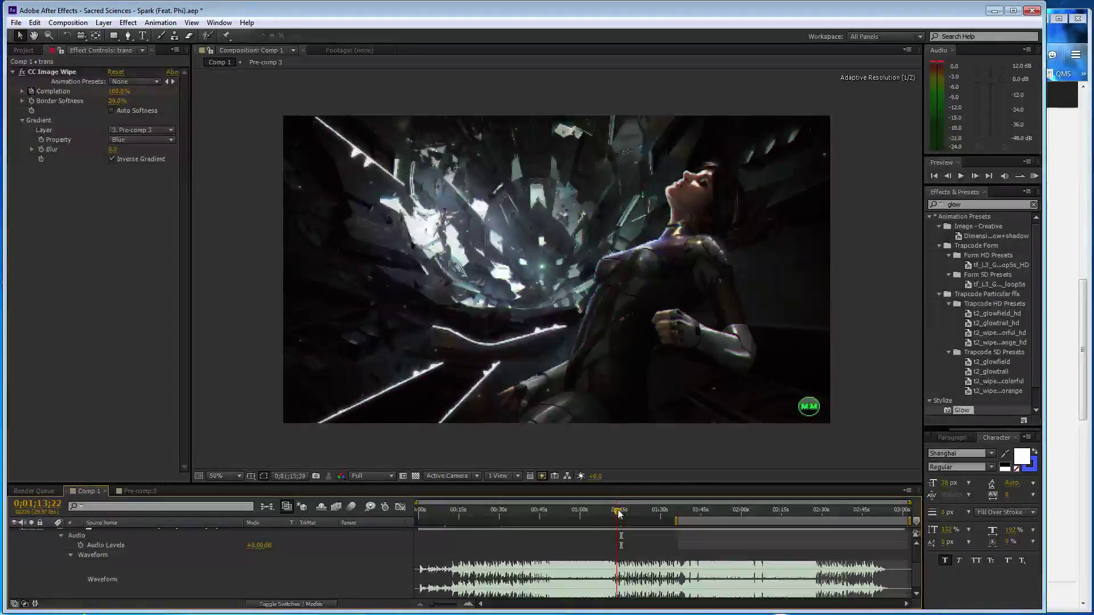
{"action": "left_click", "coordinate": [70, 555]}
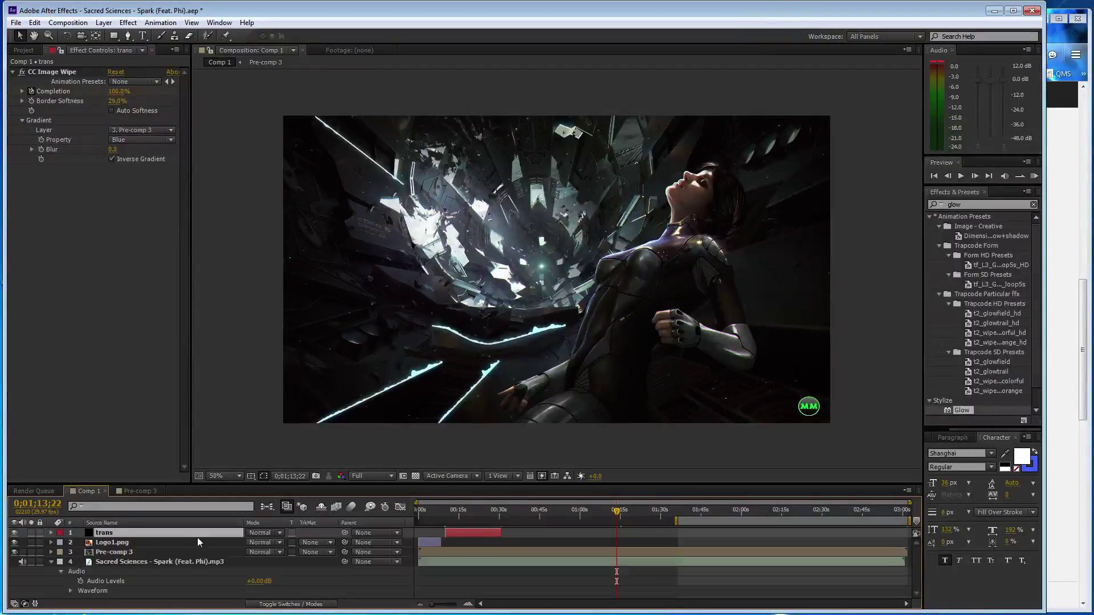
{"action": "key", "text": "ctrl+d"}
{"action": "left_click_drag", "start_coordinate": [466, 532], "coordinate": [637, 532]}
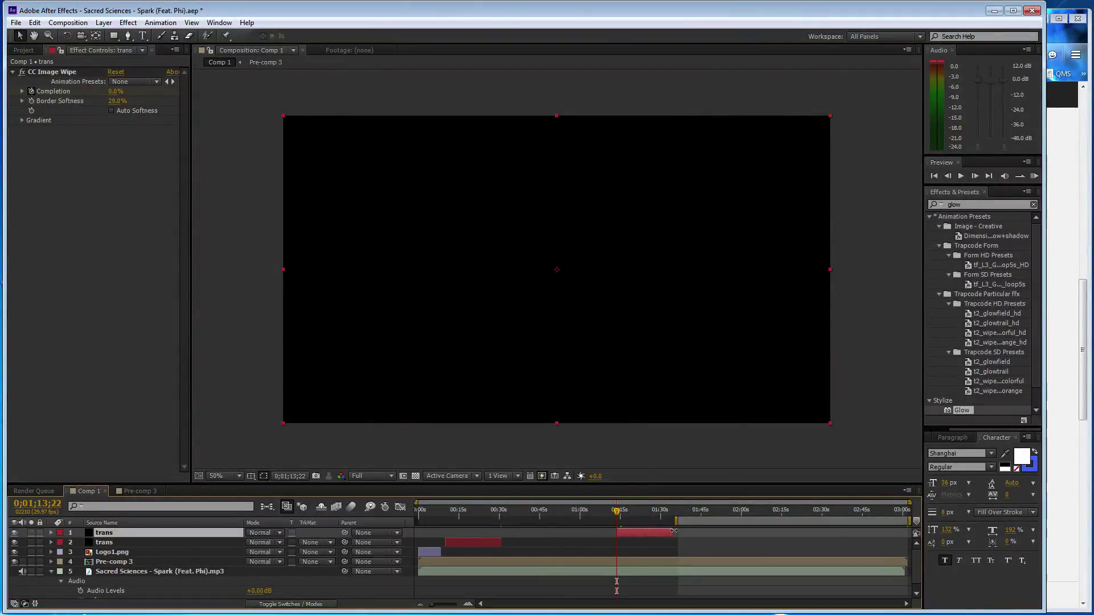
Keyframe the duplicate's Completion at 100% on 0;01;13;22, about 68% on 0;01;20;27 and 0;01;29;24, and 100% on 0;01;35;21, and save
{"action": "left_click_drag", "start_coordinate": [112, 93], "coordinate": [184, 94]}
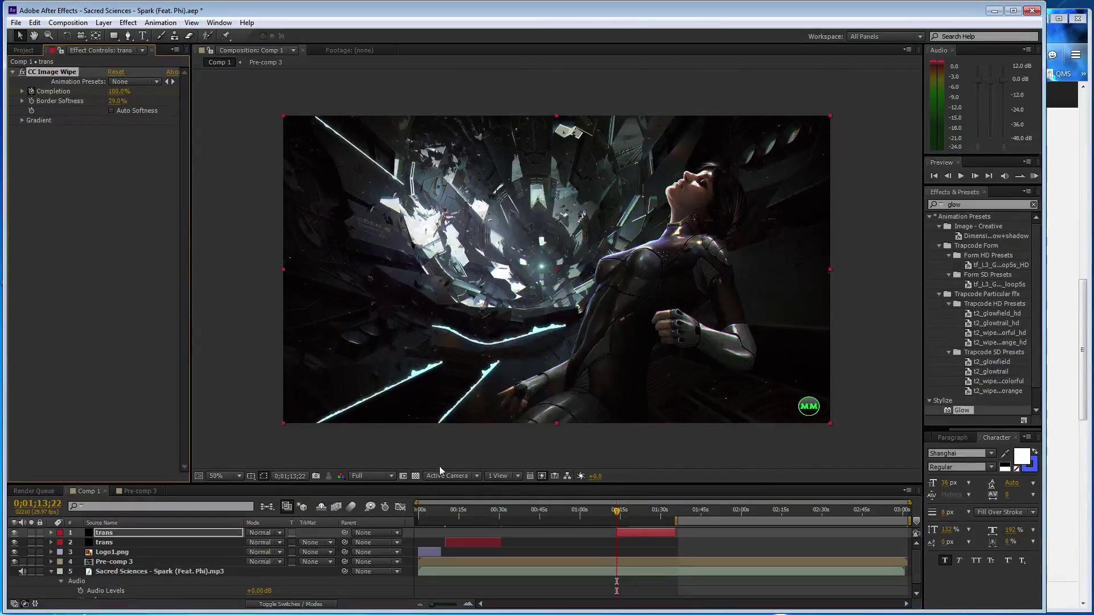
{"action": "left_click_drag", "start_coordinate": [615, 514], "coordinate": [636, 513]}
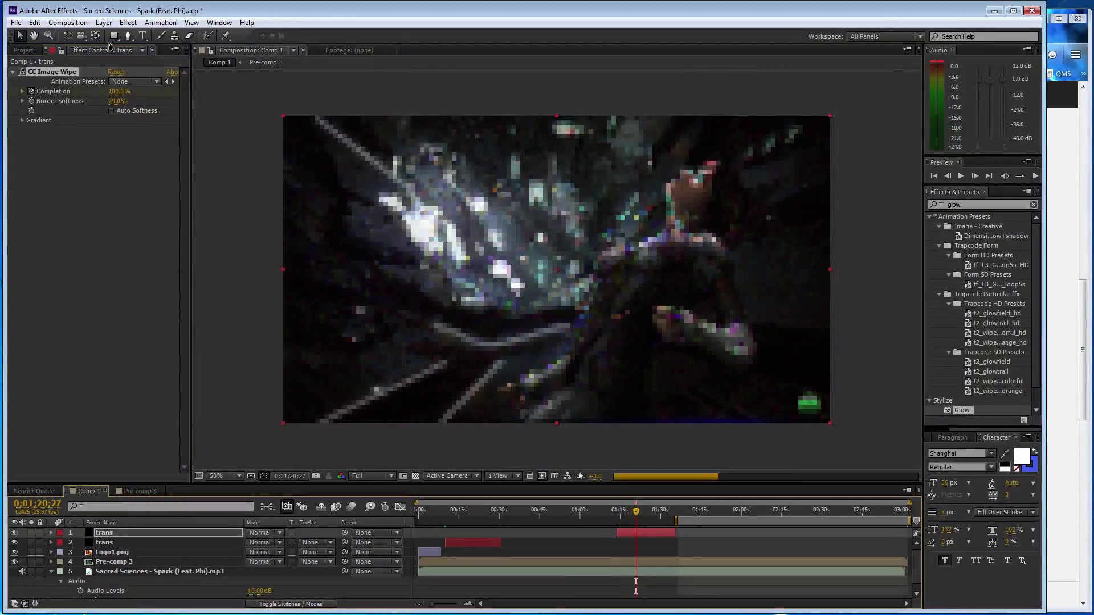
{"action": "left_click_drag", "start_coordinate": [109, 92], "coordinate": [100, 99]}
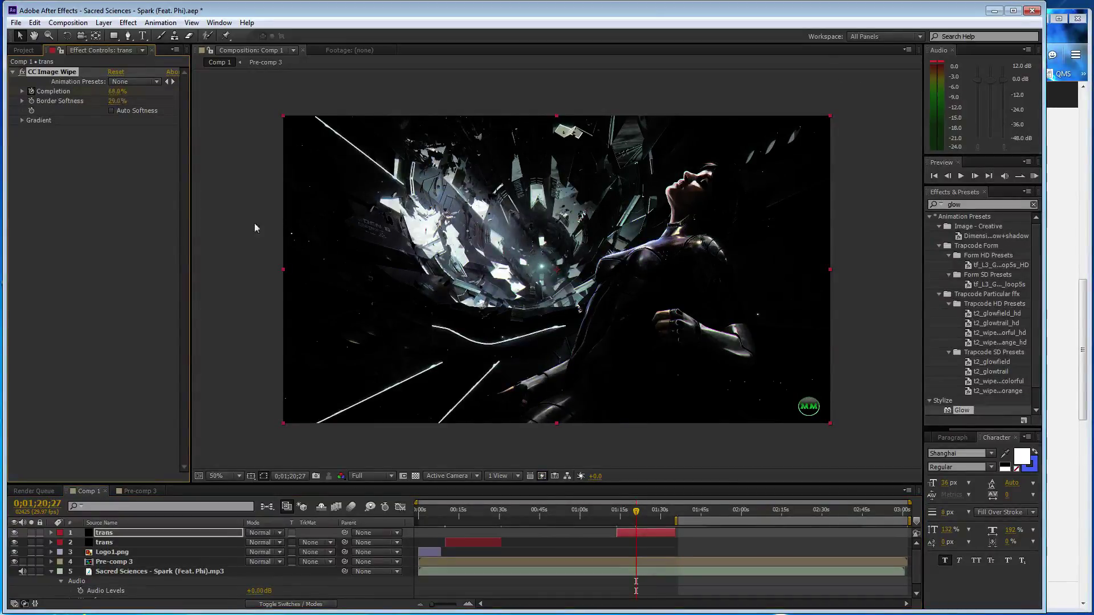
{"action": "left_click_drag", "start_coordinate": [637, 513], "coordinate": [660, 512]}
{"action": "left_click", "coordinate": [117, 91]}
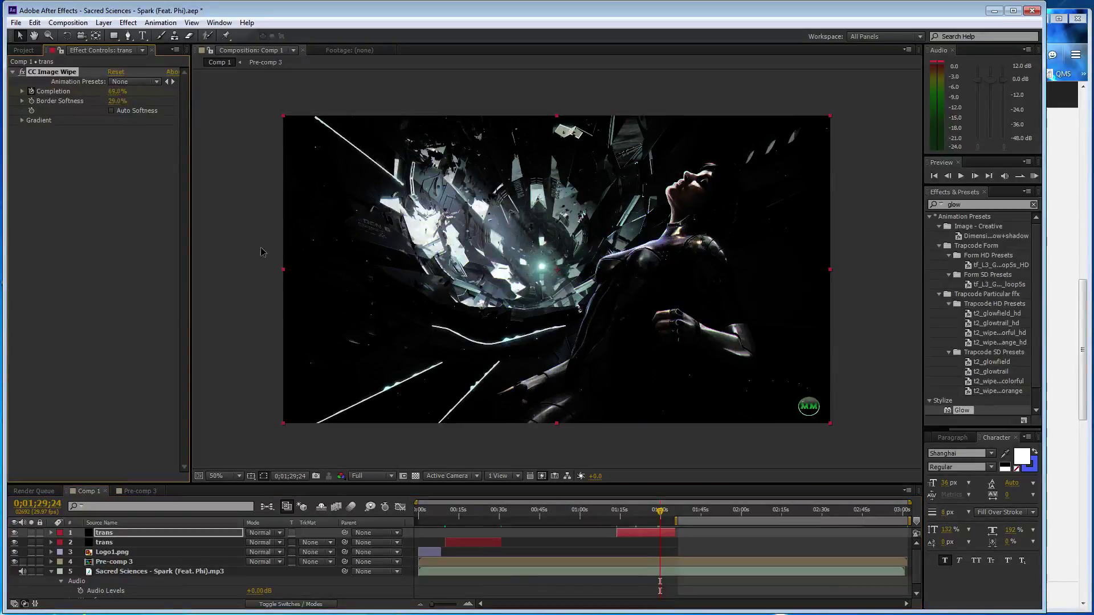
{"action": "left_click_drag", "start_coordinate": [663, 513], "coordinate": [675, 512]}
{"action": "left_click_drag", "start_coordinate": [118, 92], "coordinate": [172, 93]}
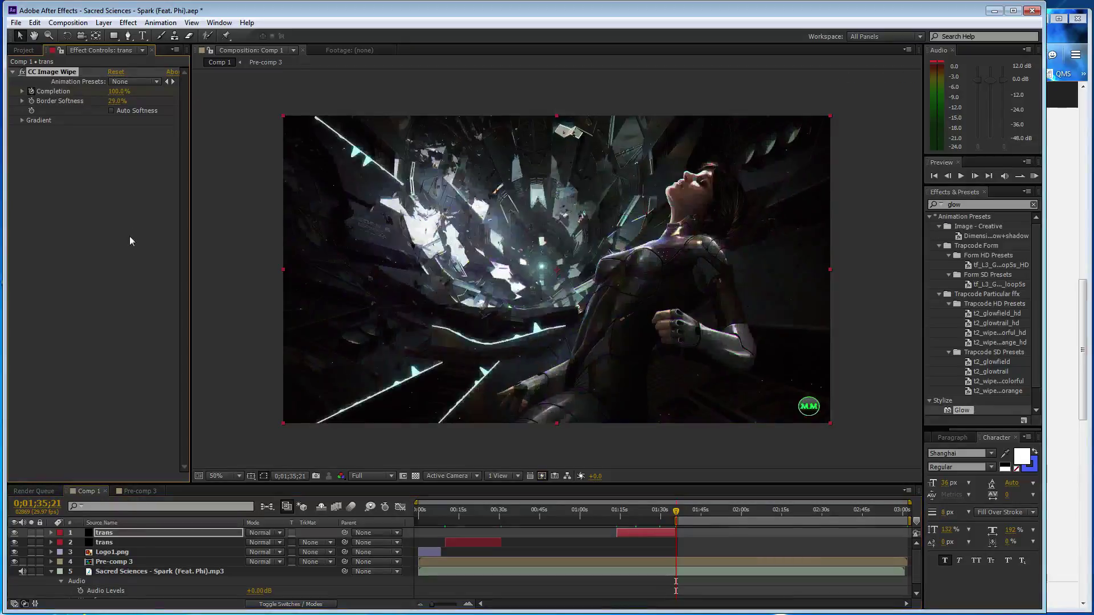
{"action": "left_click", "coordinate": [98, 224]}
{"action": "key", "text": "ctrl+s"}
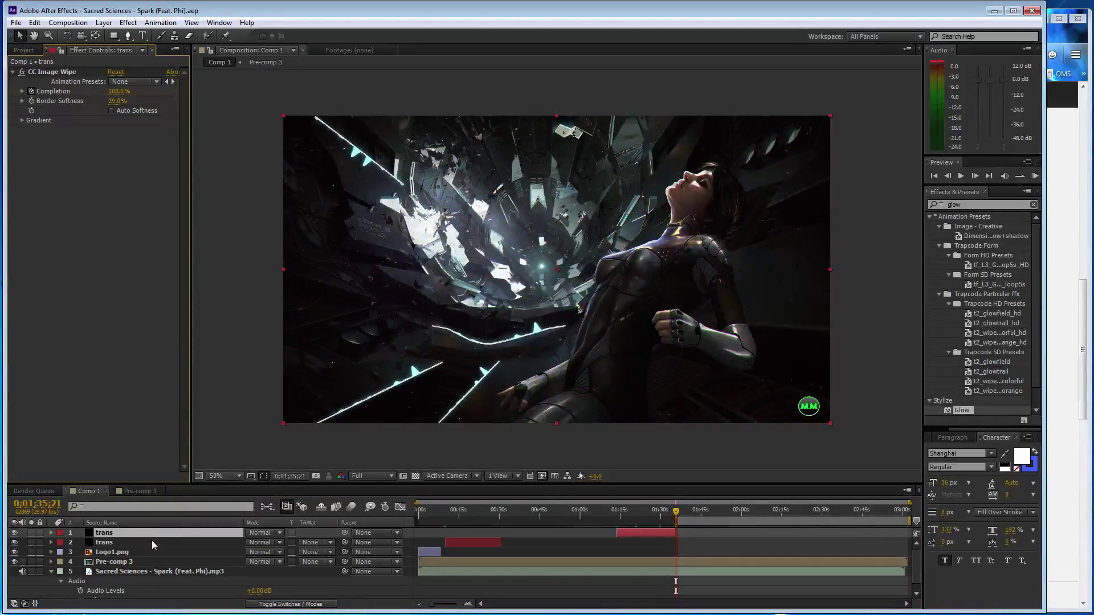
Using the mp3 waveform, find the outro at 0;02;44;24 and place another duplicate of trans starting there
{"action": "scroll", "coordinate": [114, 572], "scroll_direction": "down", "scroll_amount": 1}
{"action": "left_click", "coordinate": [71, 593]}
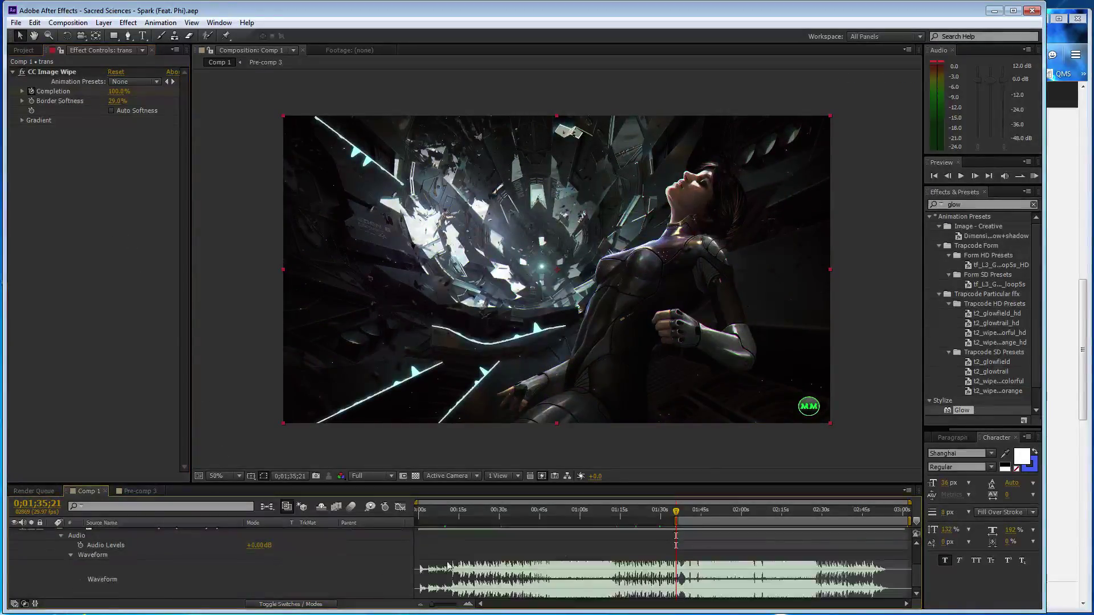
{"action": "left_click_drag", "start_coordinate": [678, 514], "coordinate": [863, 516]}
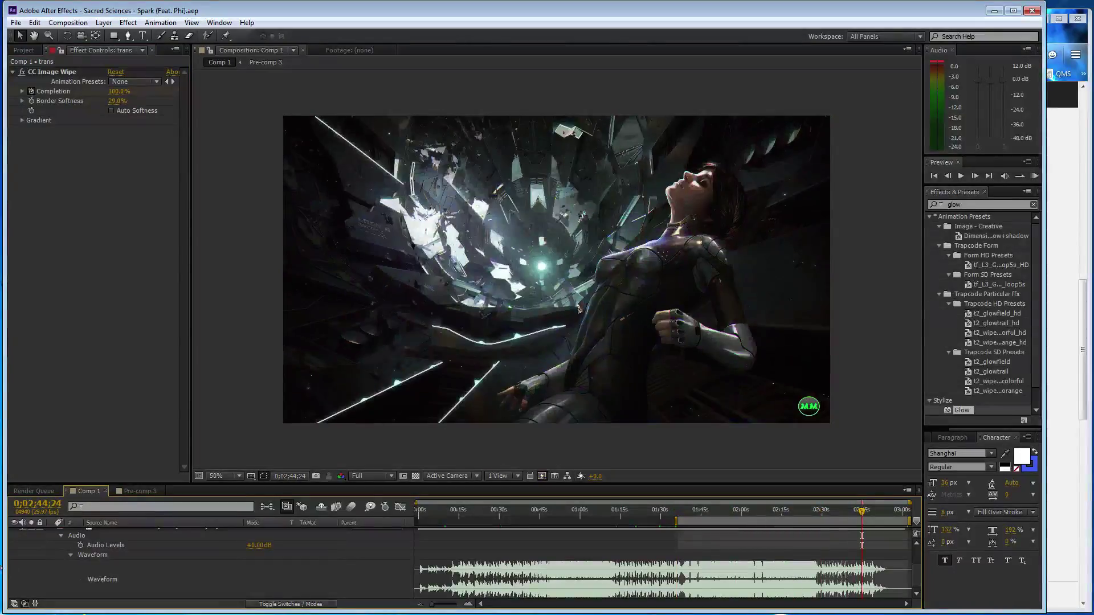
{"action": "left_click", "coordinate": [60, 536]}
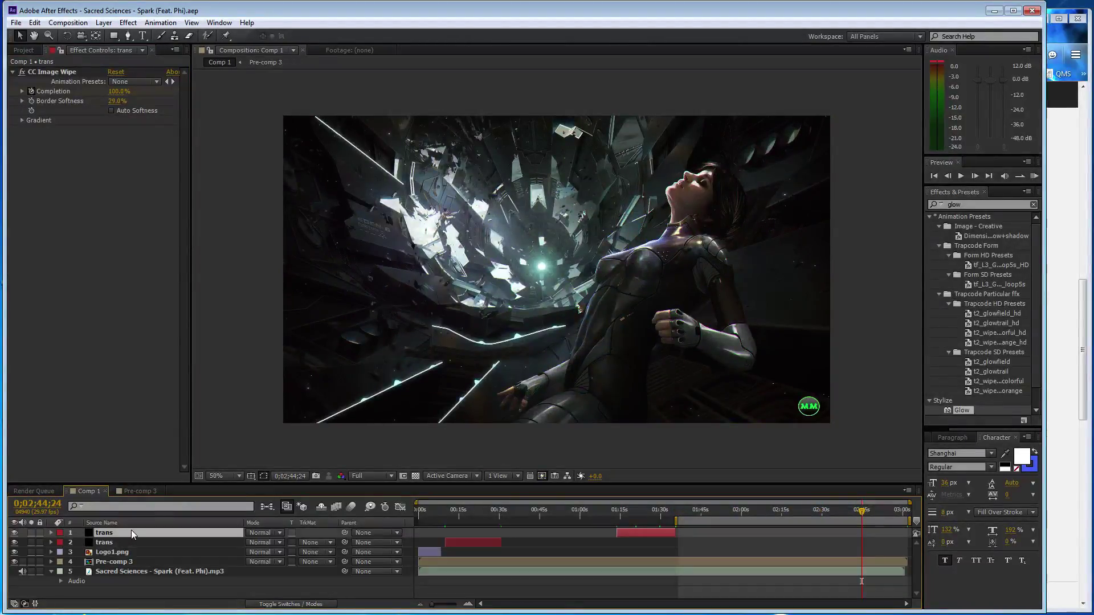
{"action": "scroll", "coordinate": [479, 551], "scroll_direction": "up", "scroll_amount": 1}
{"action": "left_click_drag", "start_coordinate": [634, 533], "coordinate": [878, 532]}
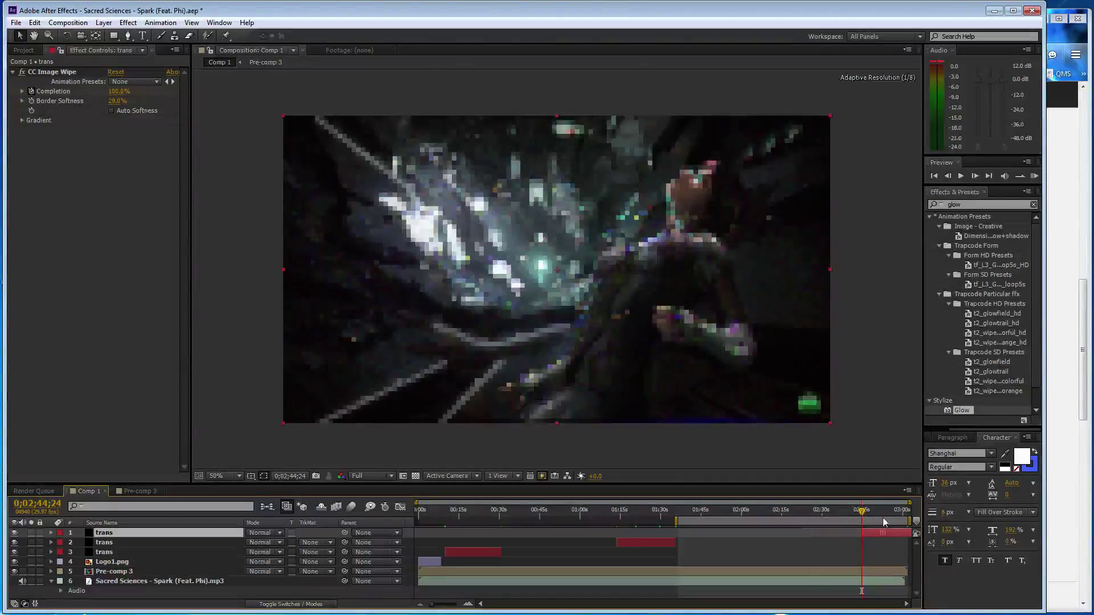
Keyframe the outro trans layer's CC Image Wipe Completion at 100% on 0;02;44;24 and 0% on 0;03;01;11, and save the project
{"action": "left_click", "coordinate": [32, 92]}
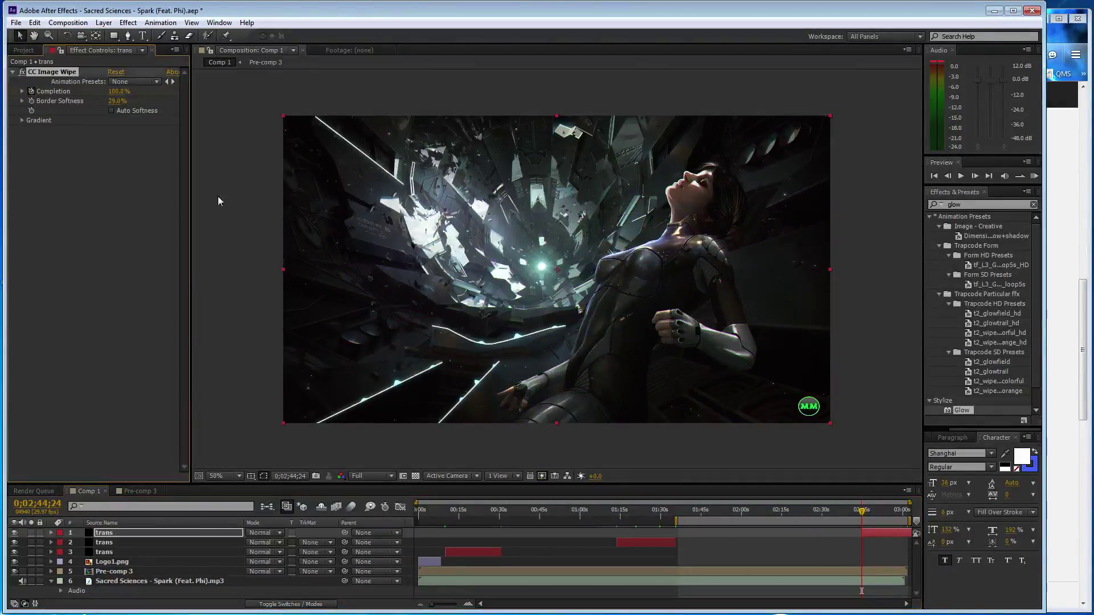
{"action": "left_click_drag", "start_coordinate": [861, 510], "coordinate": [911, 510]}
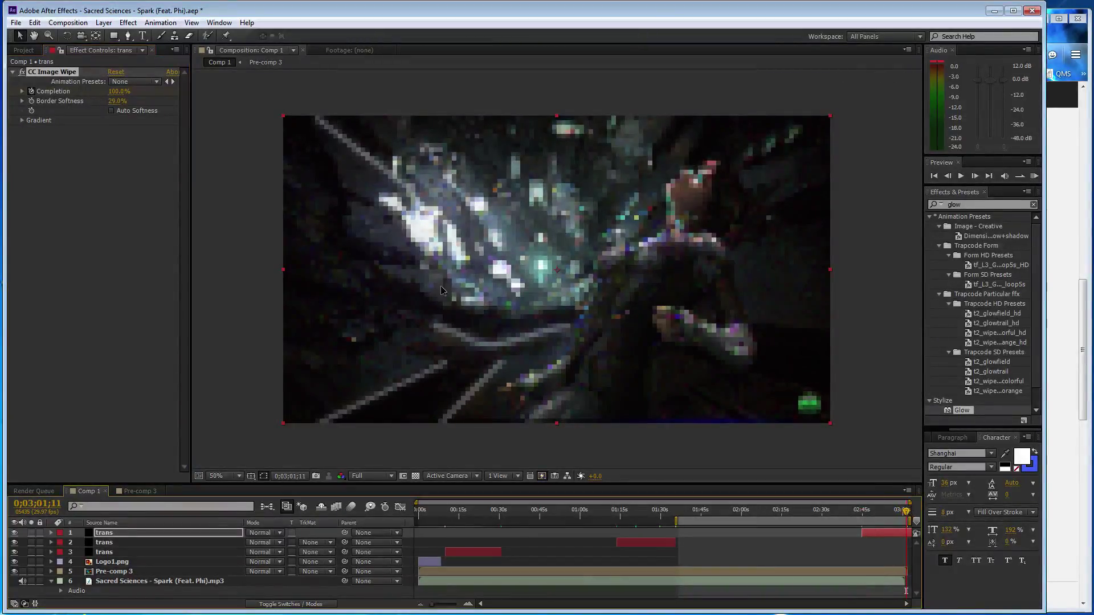
{"action": "left_click_drag", "start_coordinate": [114, 97], "coordinate": [62, 97]}
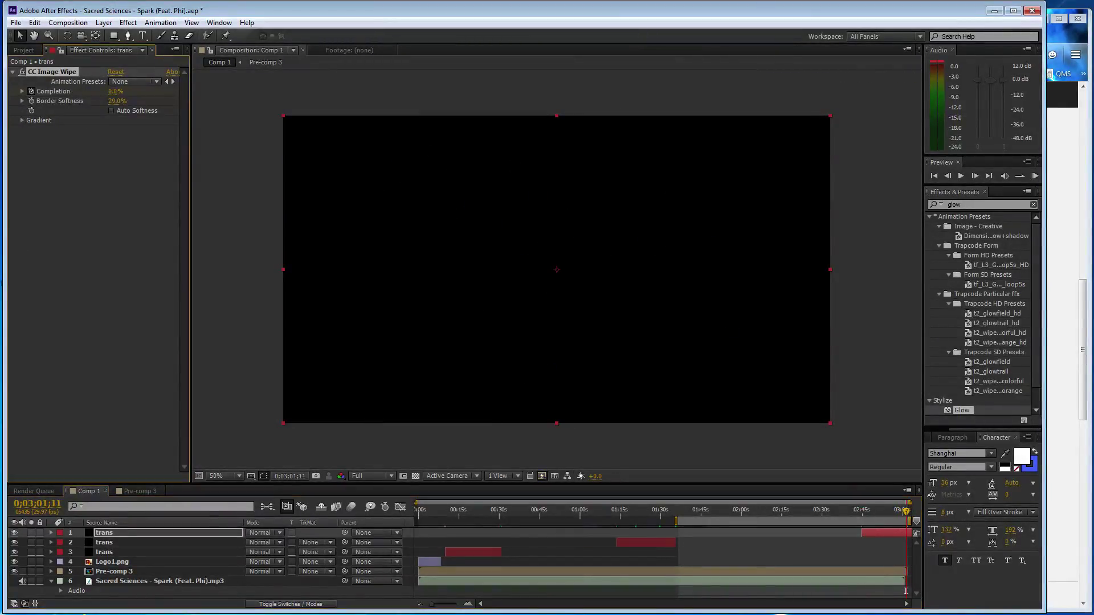
{"action": "key", "text": "ctrl+s"}
Go to 0;01;53;22 and arrange a maximized window showing the Project panel with the composition preview enlarged to Fit
{"action": "left_click_drag", "start_coordinate": [674, 521], "coordinate": [725, 515]}
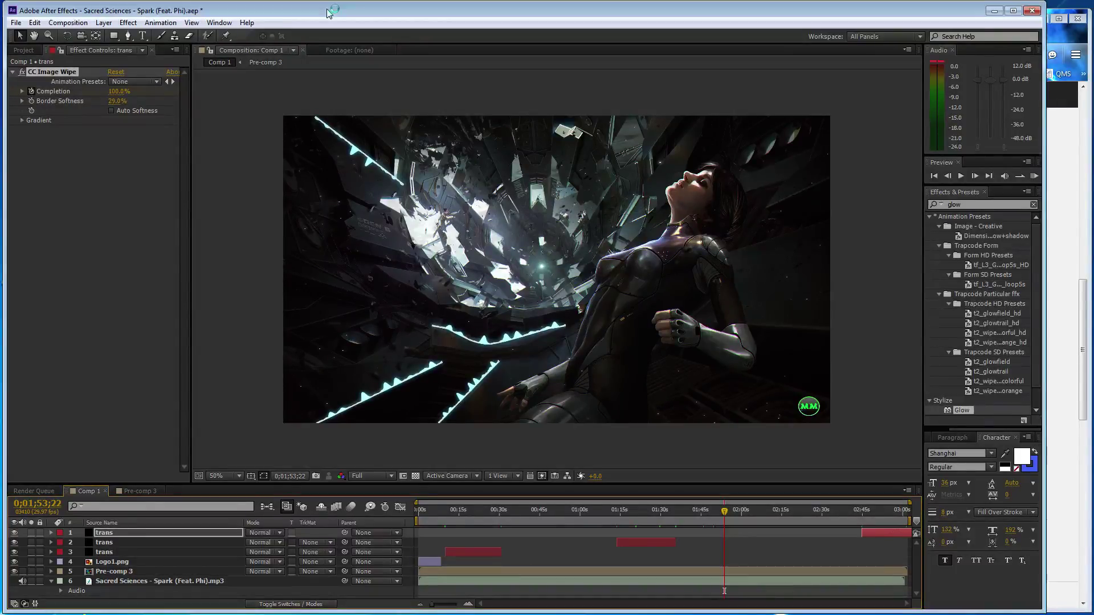
{"action": "double_click", "coordinate": [327, 11]}
{"action": "left_click", "coordinate": [16, 46]}
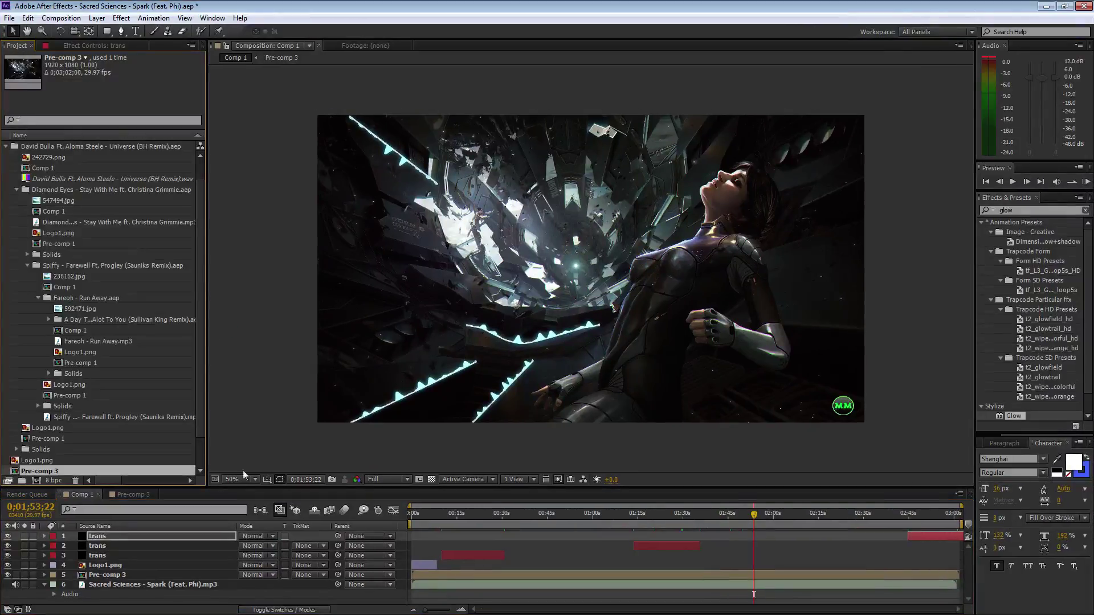
{"action": "left_click", "coordinate": [234, 479]}
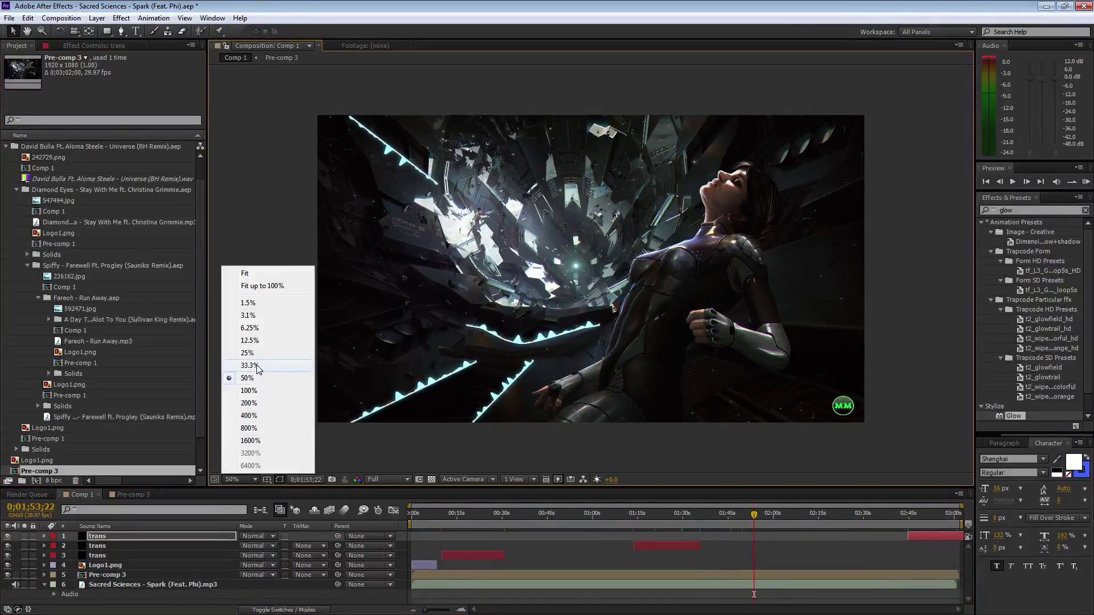
{"action": "left_click", "coordinate": [245, 274]}
{"action": "left_click_drag", "start_coordinate": [304, 485], "coordinate": [307, 502]}
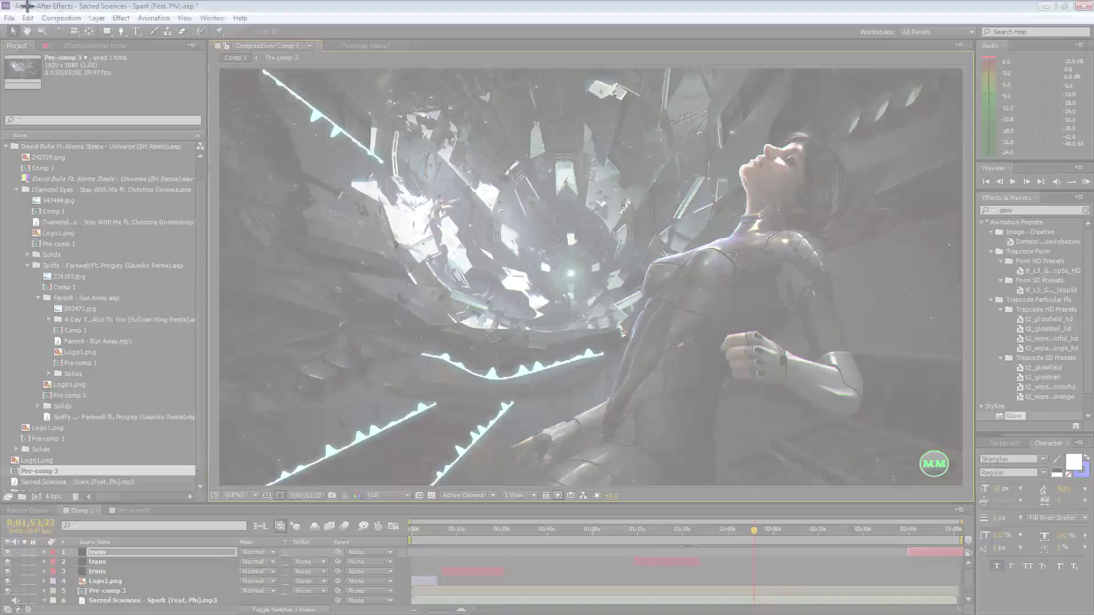
Capture the After Effects window with Snipping Tool and save the snip to the Desktop as JPEG 1212
{"action": "left_click_drag", "start_coordinate": [3, 12], "coordinate": [1088, 580]}
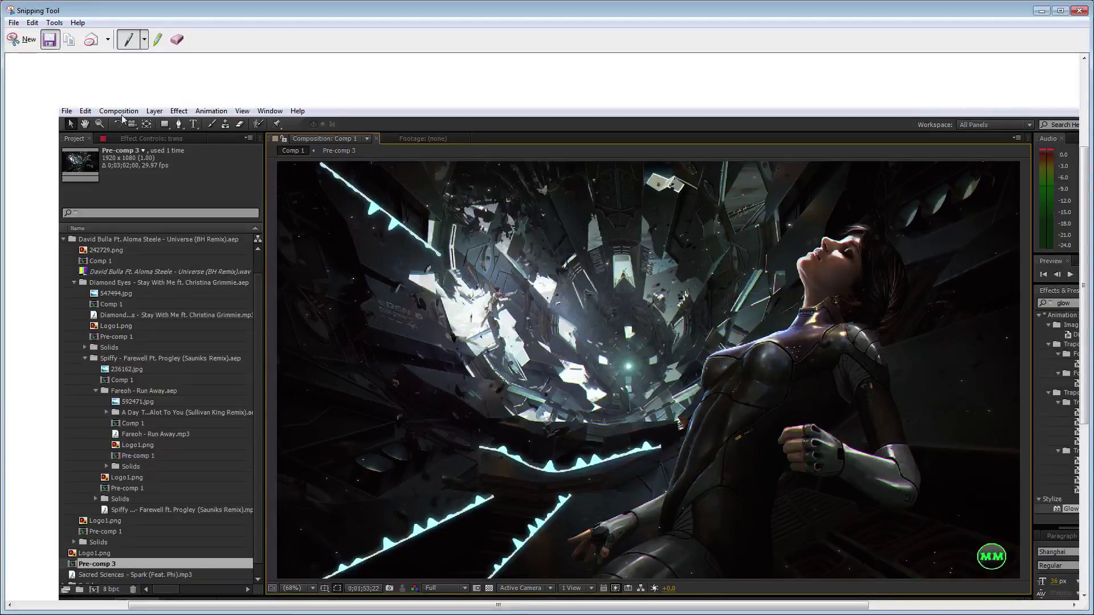
{"action": "key", "text": "ctrl+s"}
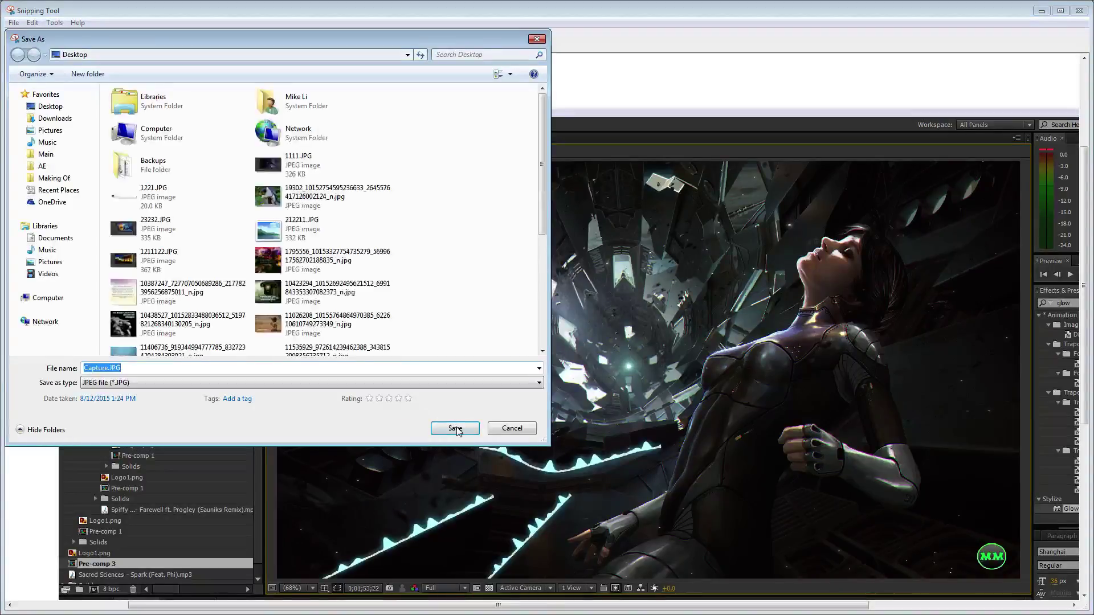
{"action": "type", "text": "121"}
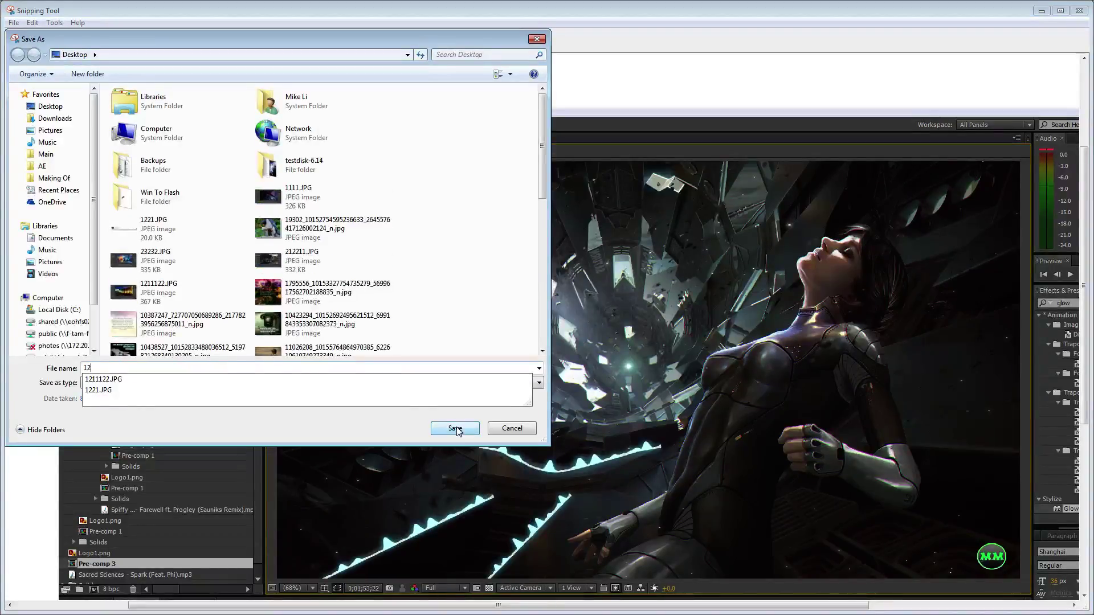
{"action": "type", "text": "222"}
{"action": "left_click", "coordinate": [475, 426]}
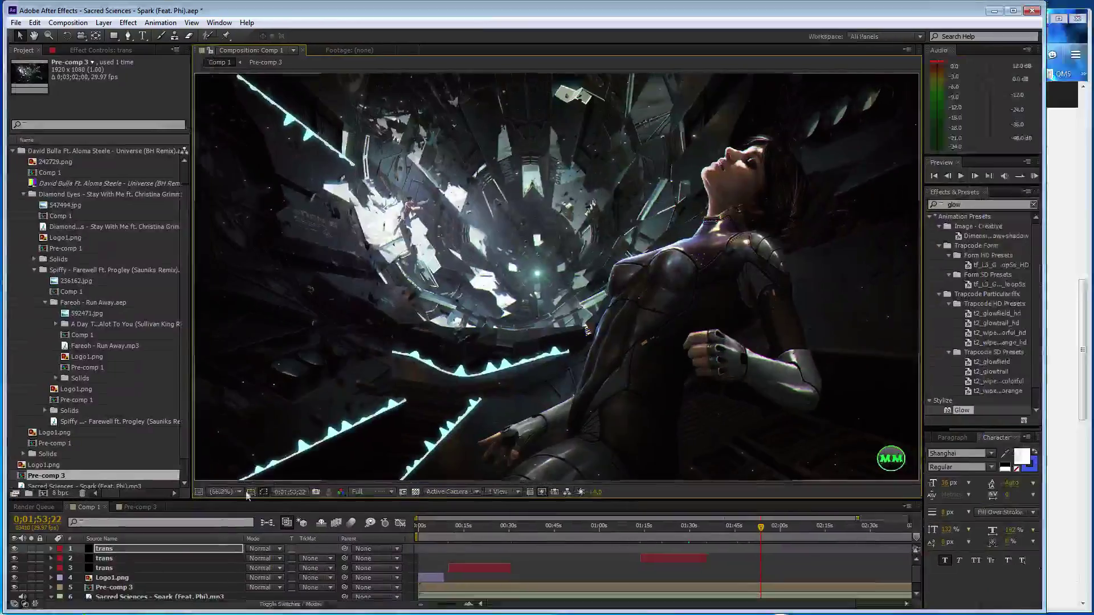
Return the composition view to 50% and show the full duration in the timeline, with the current time at 0;02;21;09
{"action": "left_click", "coordinate": [244, 493]}
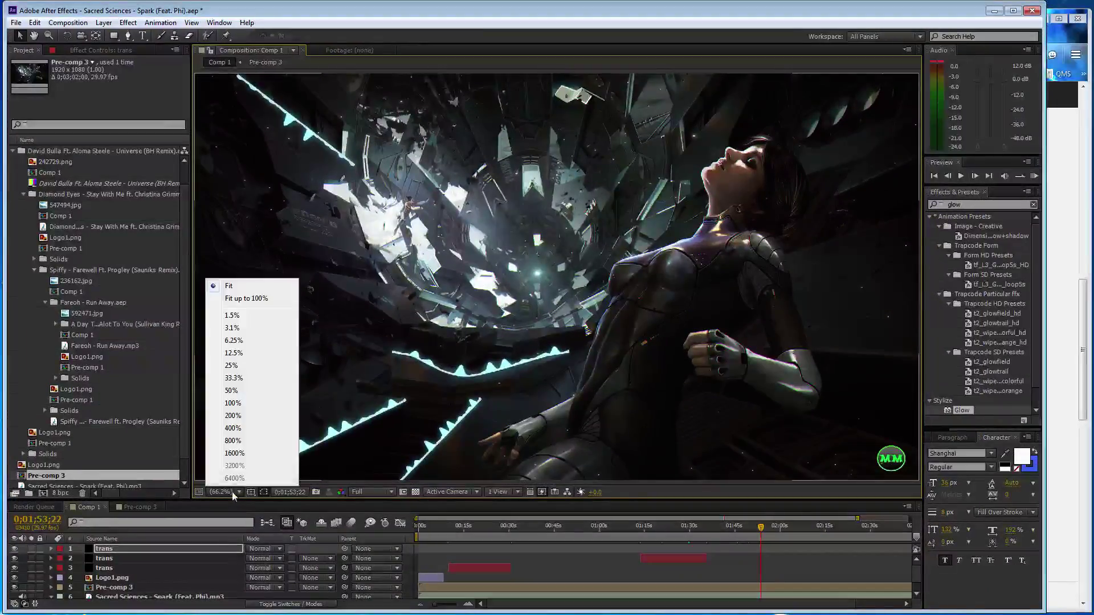
{"action": "left_click", "coordinate": [247, 403]}
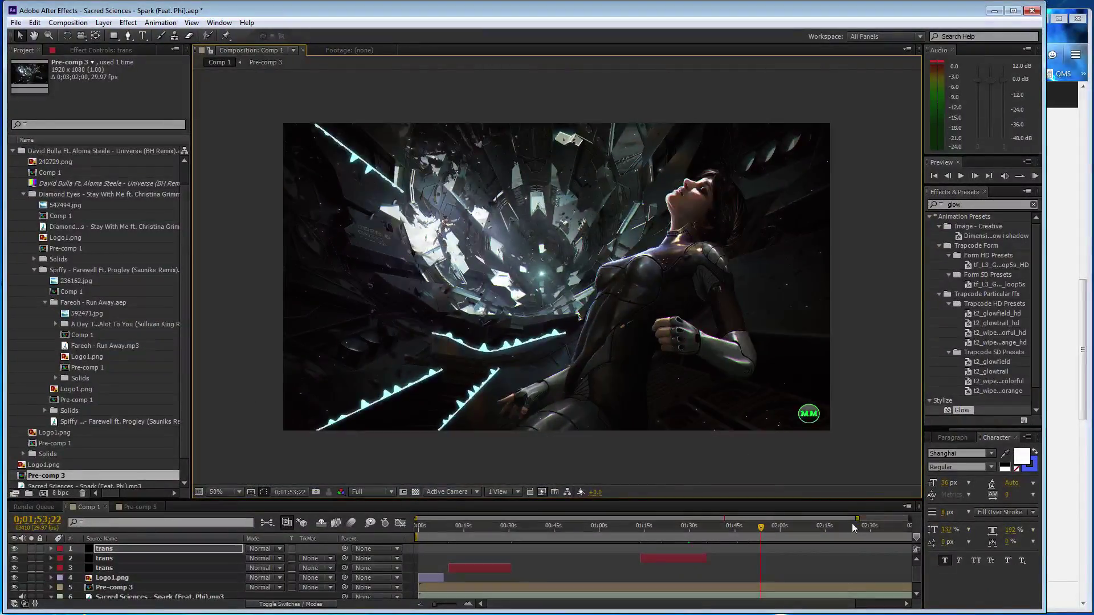
{"action": "left_click_drag", "start_coordinate": [858, 519], "coordinate": [910, 519]}
{"action": "left_click_drag", "start_coordinate": [725, 528], "coordinate": [798, 538]}
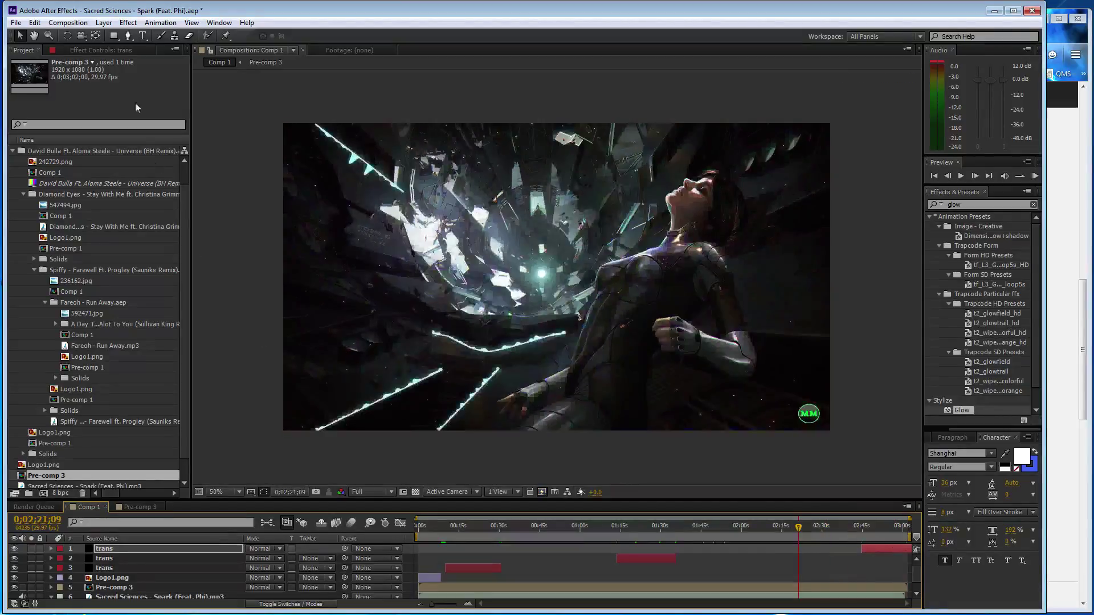
Add Comp 1 to the render queue and delete the old finished render item from the queue
{"action": "left_click", "coordinate": [67, 23]}
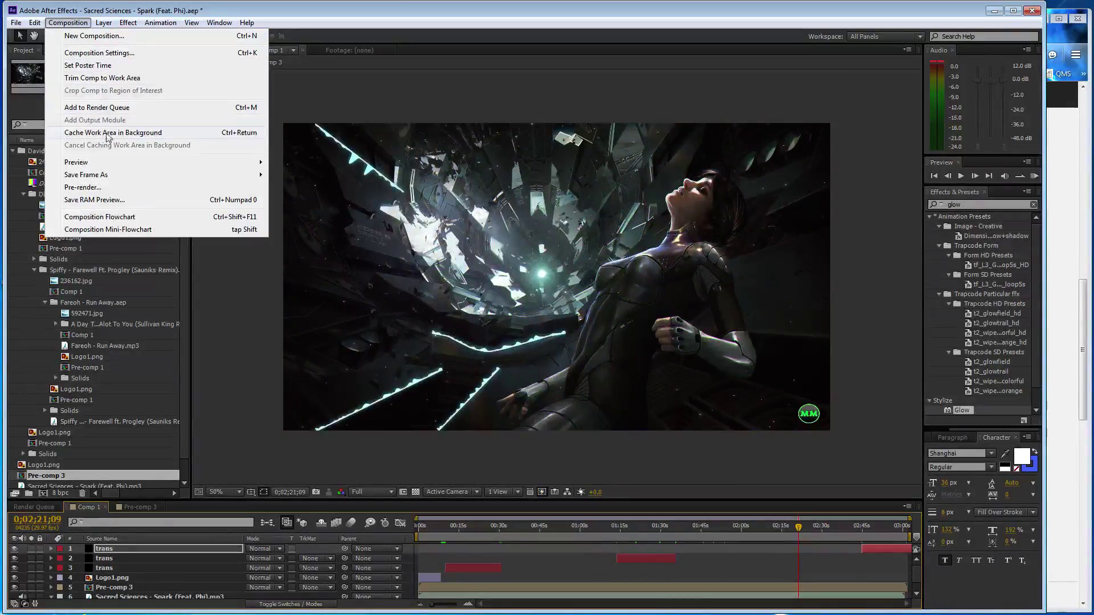
{"action": "left_click", "coordinate": [108, 108]}
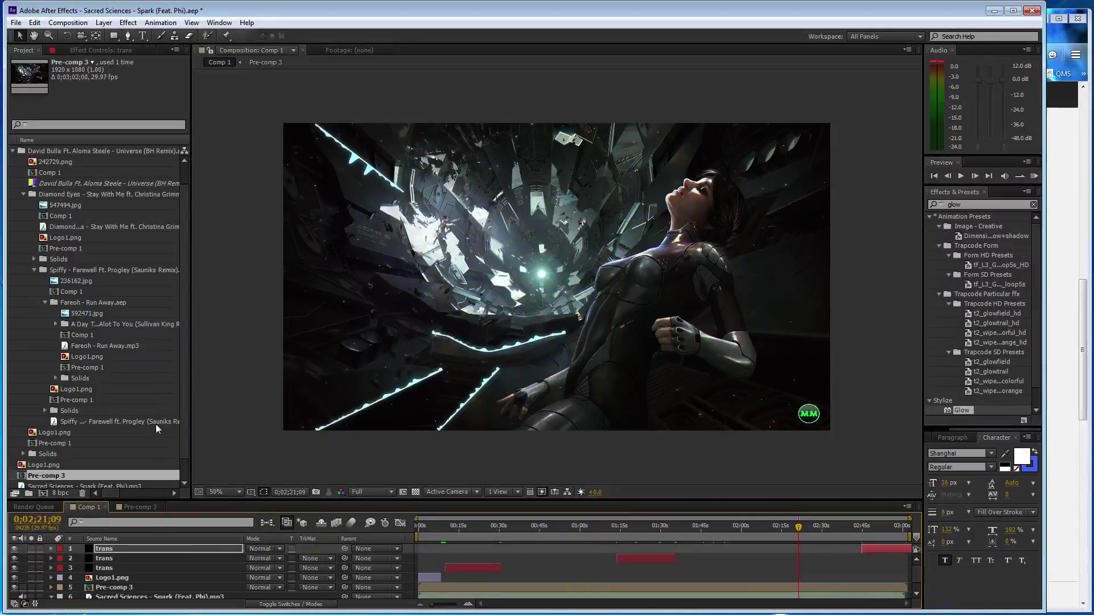
{"action": "left_click", "coordinate": [90, 563]}
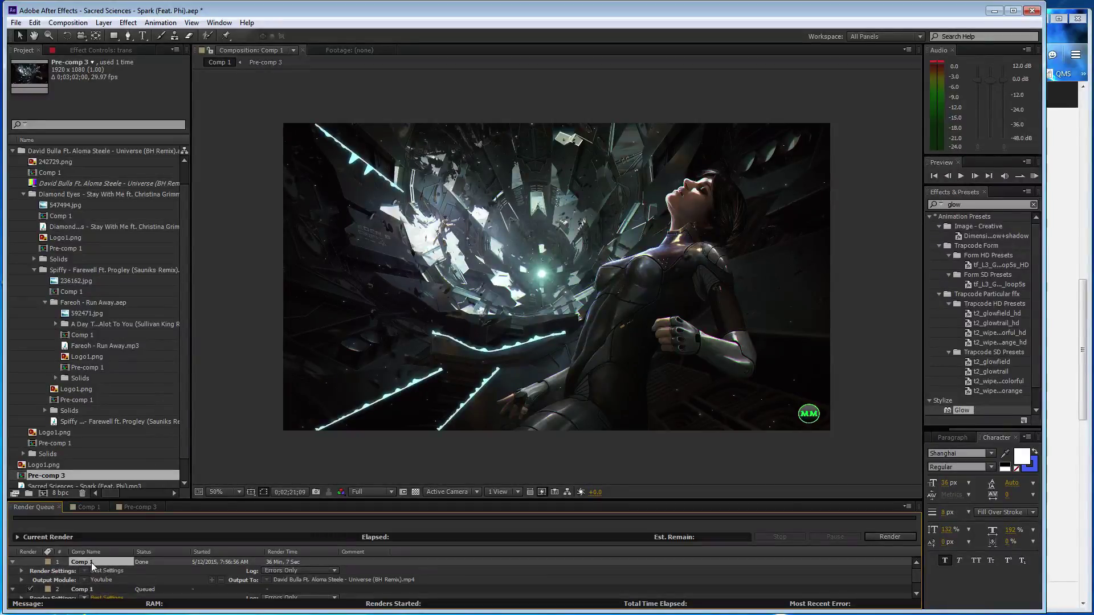
{"action": "key", "text": "Delete"}
{"action": "left_click", "coordinate": [84, 580]}
{"action": "left_click", "coordinate": [326, 597]}
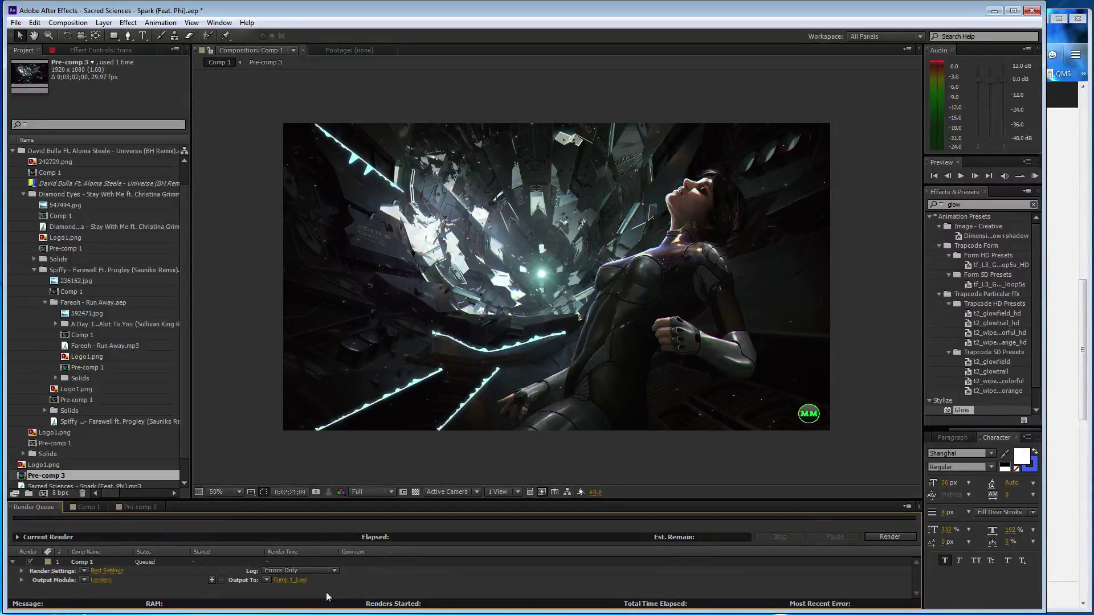
Set the output file to Sacred Sciences - Spark (Feat. Phi) as H.264 in the AE videos folder, and start the render
{"action": "left_click", "coordinate": [293, 580]}
{"action": "type", "text": "sa"}
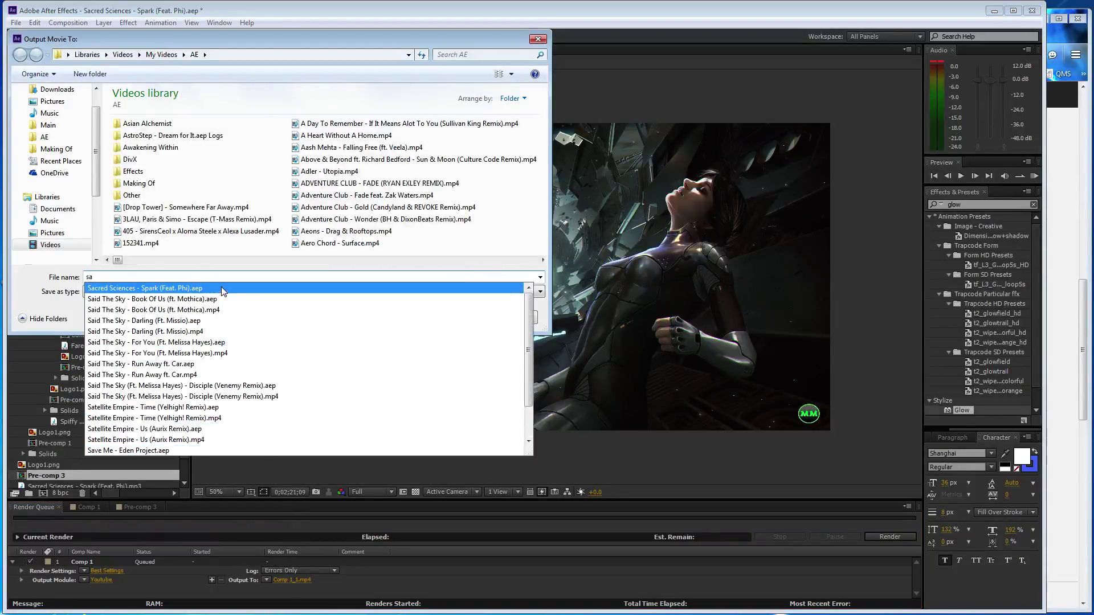
{"action": "left_click", "coordinate": [227, 288]}
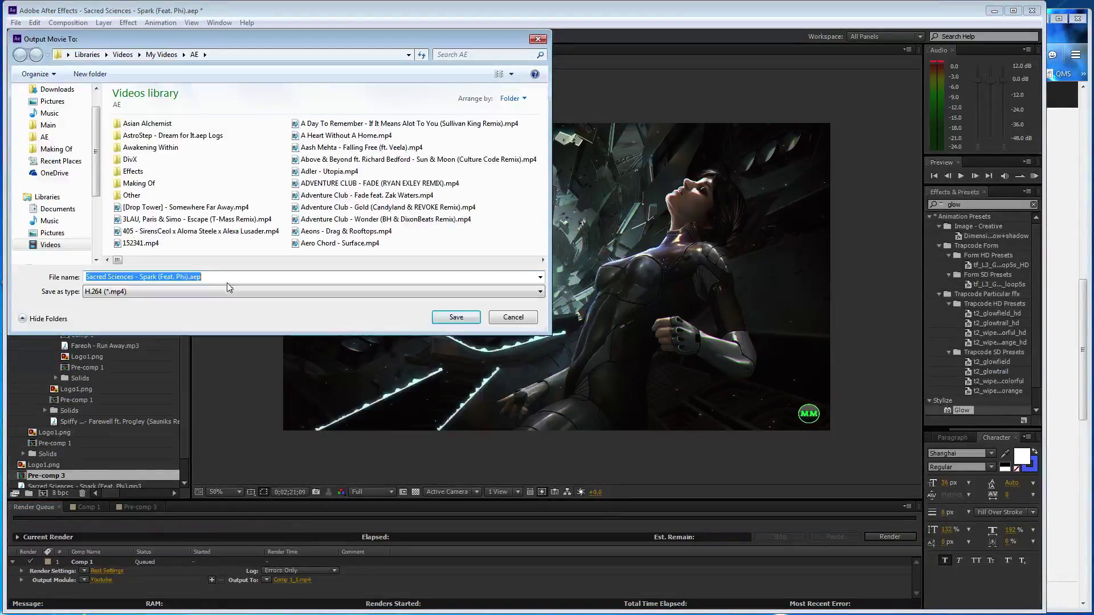
{"action": "left_click", "coordinate": [231, 277]}
{"action": "key", "text": "BackSpace"}
{"action": "key", "text": "BackSpace"}
{"action": "key", "text": "BackSpace"}
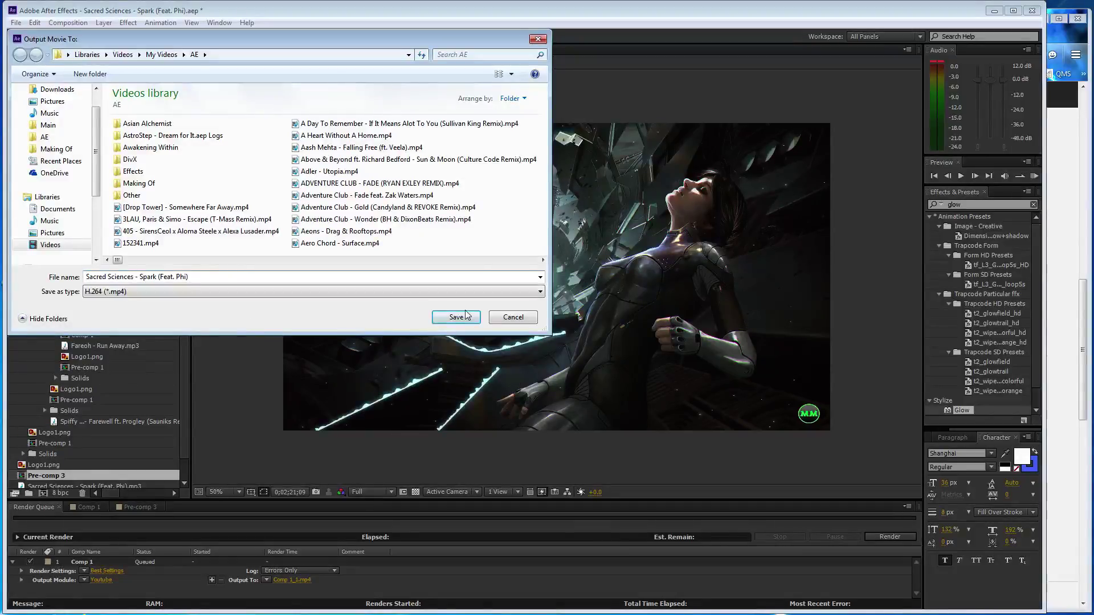
{"action": "left_click", "coordinate": [456, 317]}
{"action": "left_click", "coordinate": [898, 538]}
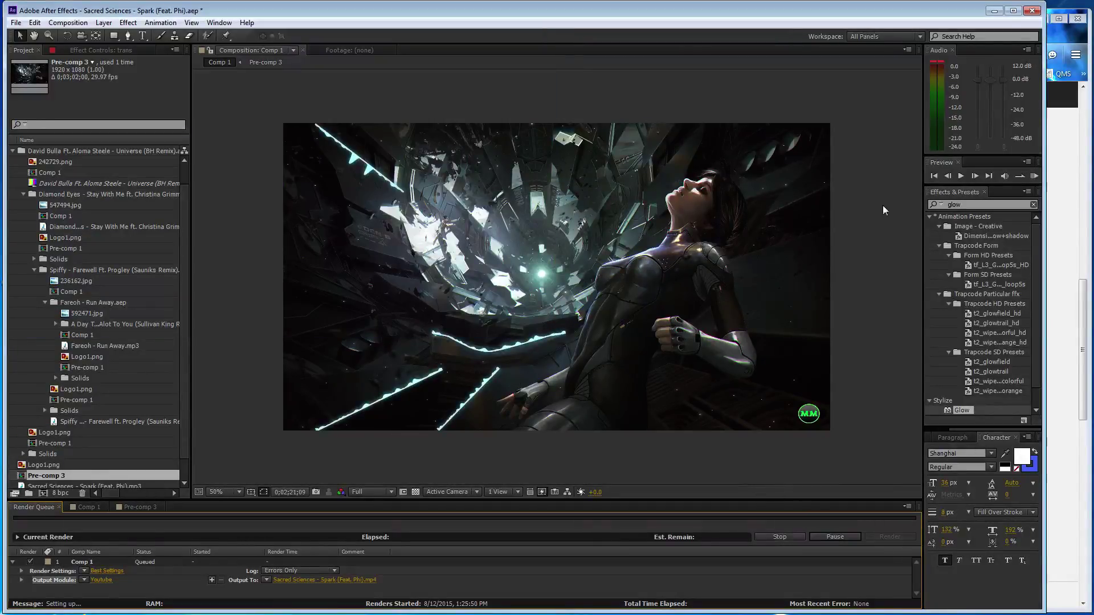
Leave After Effects rendering, switch to the browser, and open the Melodious Music Facebook page in a new tab
{"action": "left_click", "coordinate": [993, 11]}
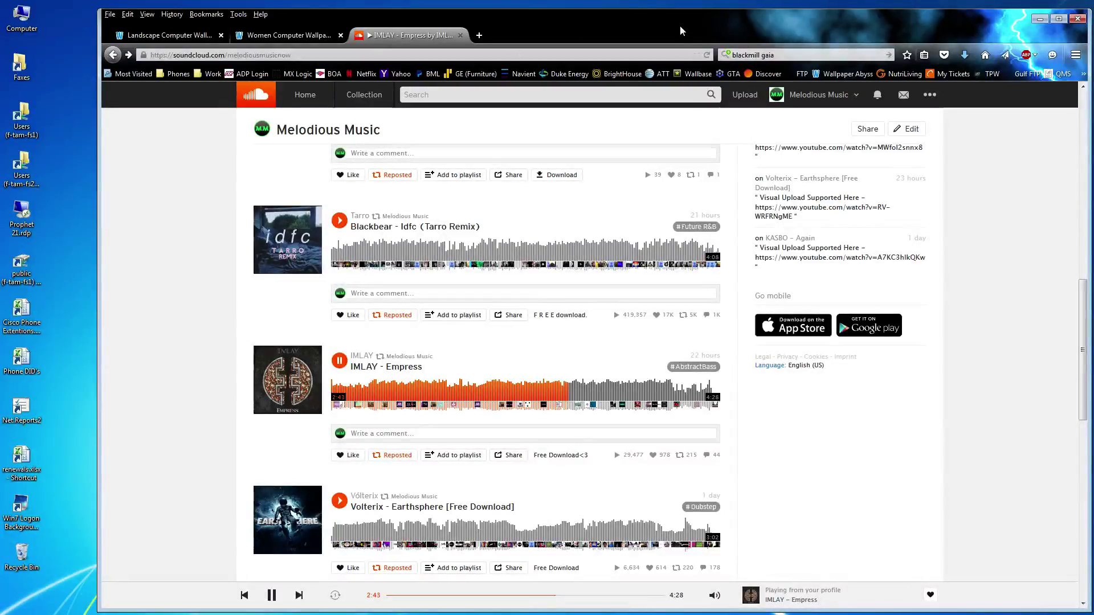
{"action": "left_click_drag", "start_coordinate": [679, 26], "coordinate": [668, 25]}
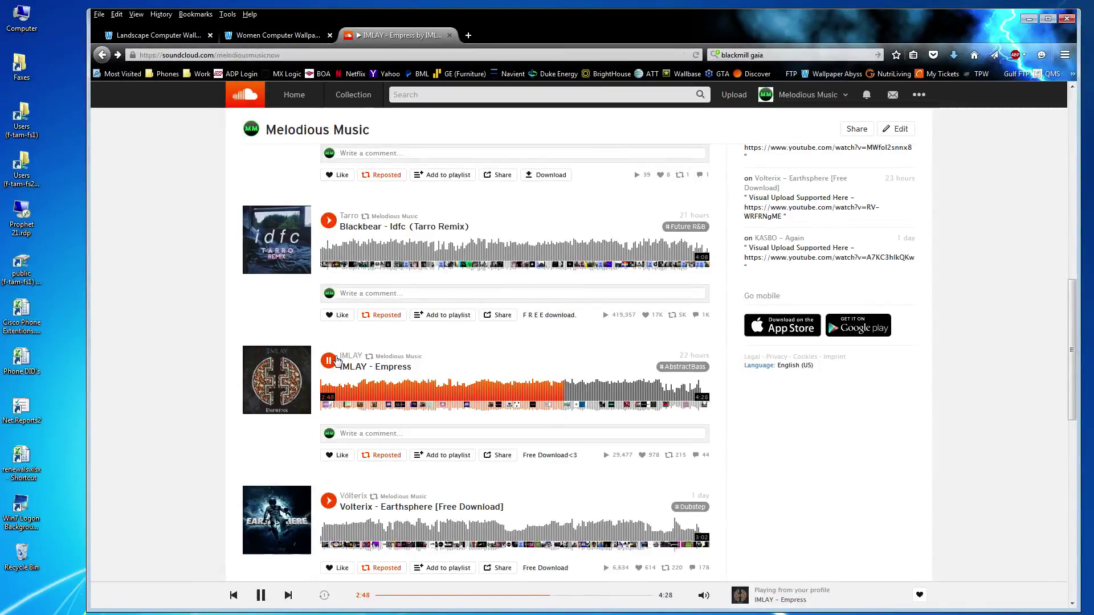
{"action": "left_click", "coordinate": [474, 36]}
{"action": "type", "text": "facebook.com/"}
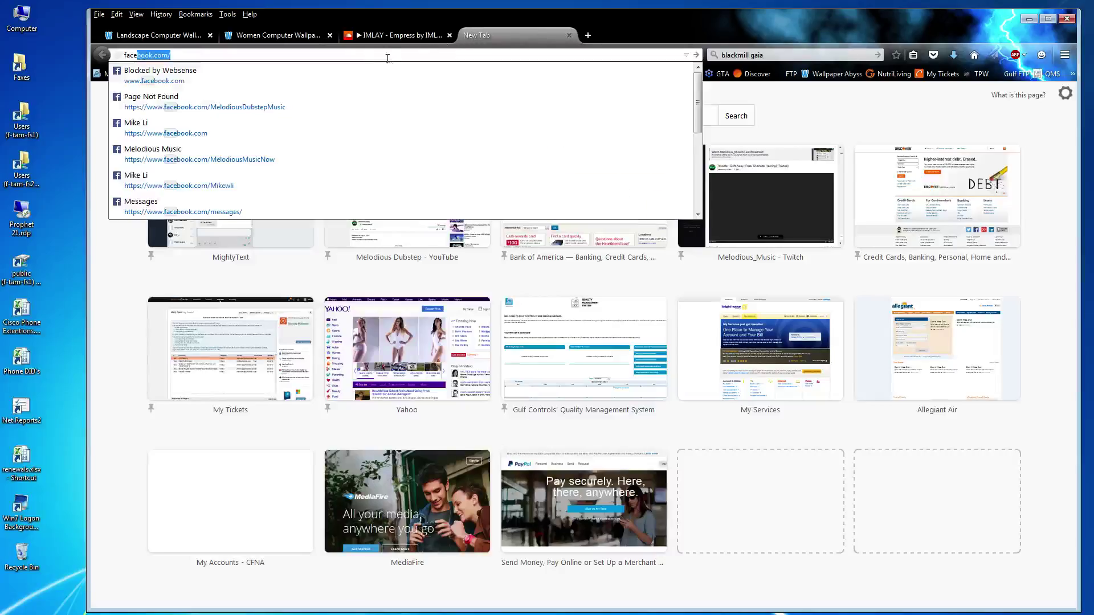
{"action": "left_click", "coordinate": [359, 71]}
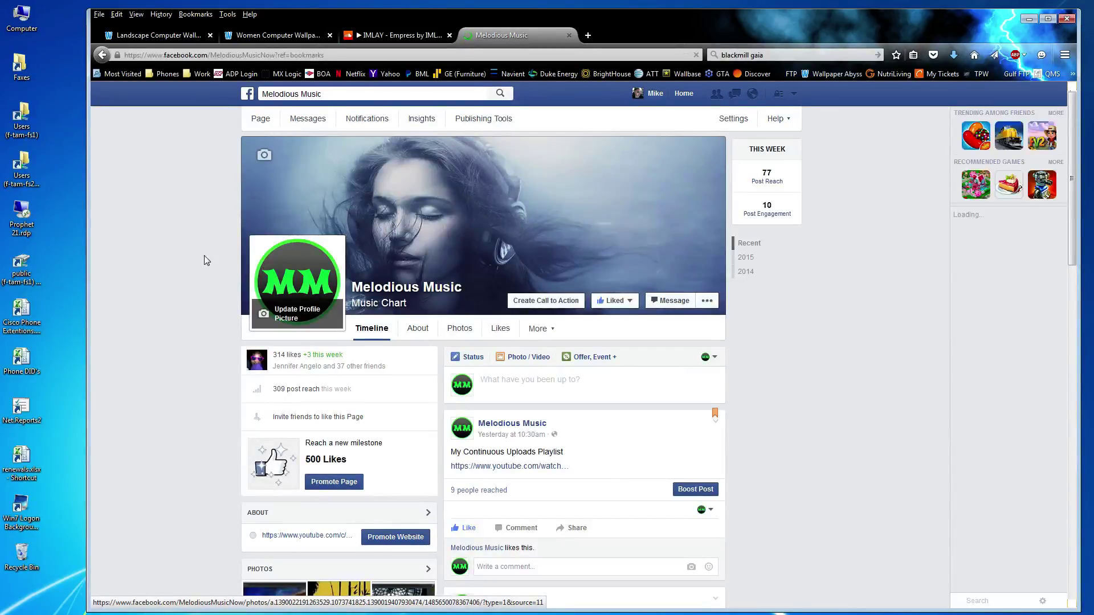
{"action": "scroll", "coordinate": [207, 261], "scroll_direction": "down", "scroll_amount": 2}
{"action": "scroll", "coordinate": [203, 256], "scroll_direction": "down", "scroll_amount": 8}
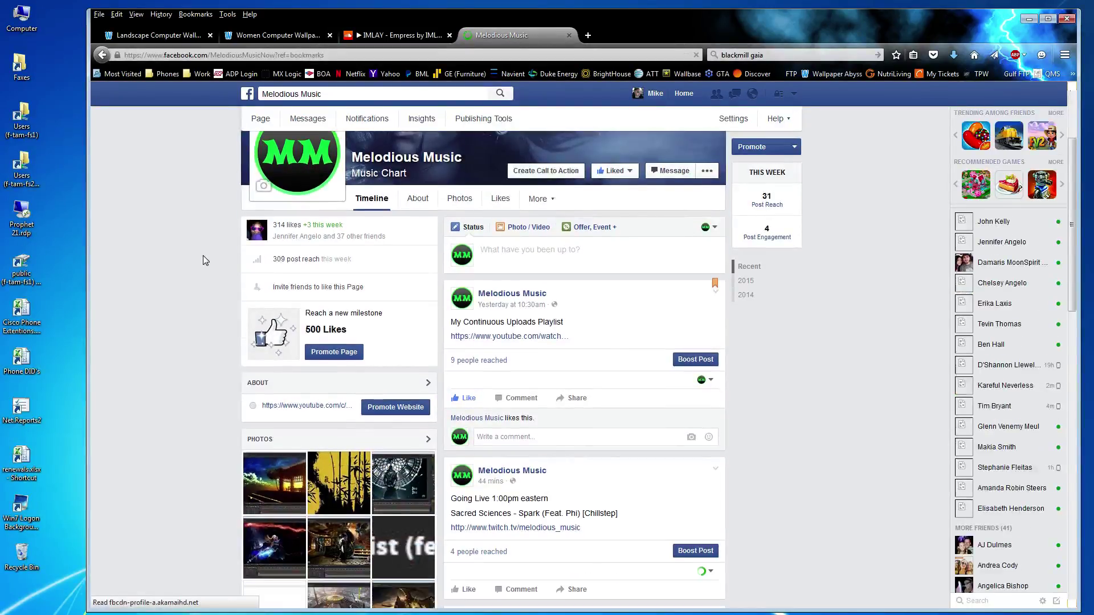